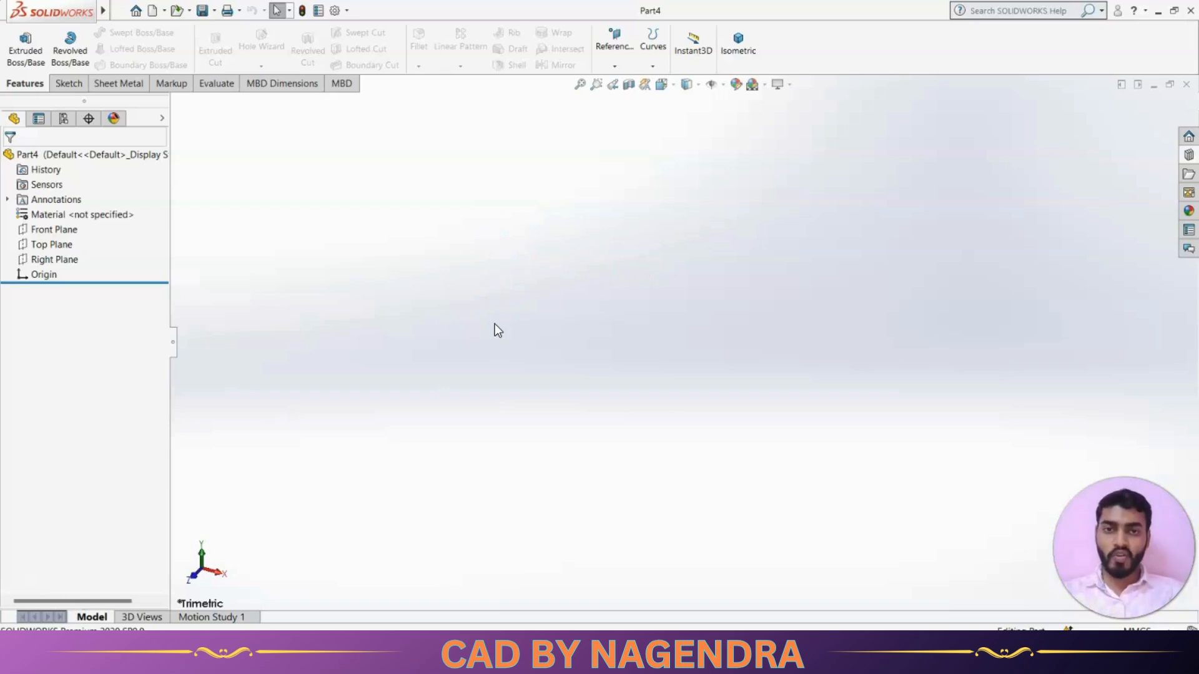
Show the three primary planes in the view, then hide them again.
left_click(723, 84)
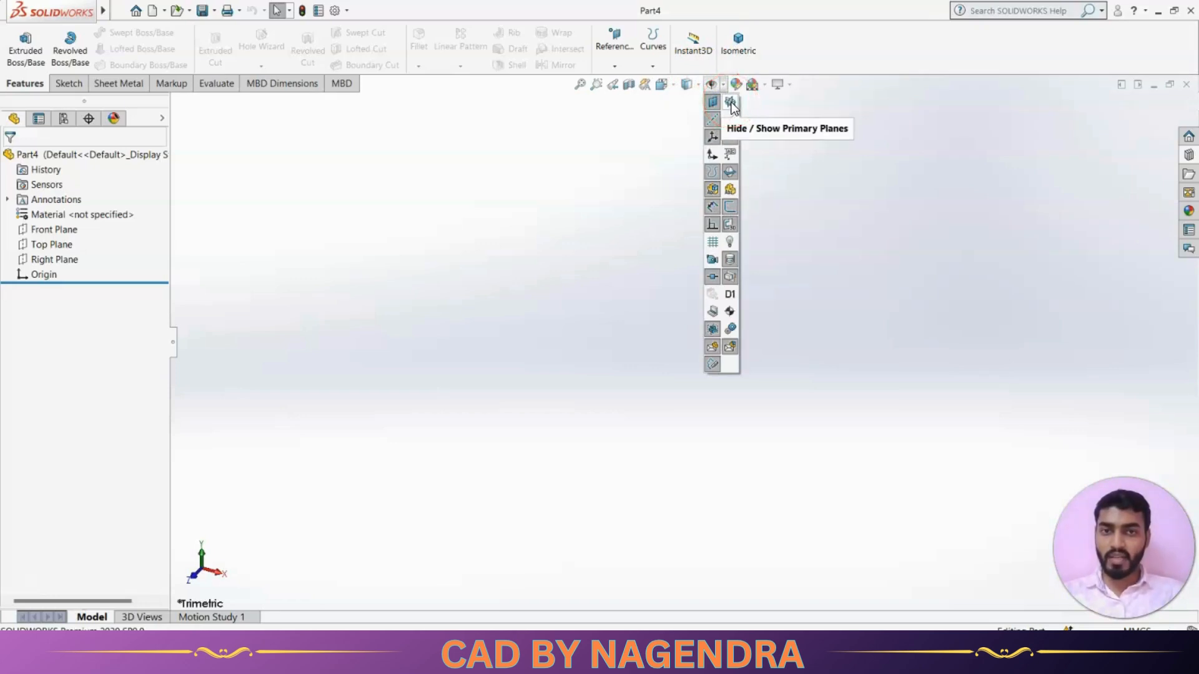
left_click(730, 104)
left_click(913, 236)
left_click(404, 389)
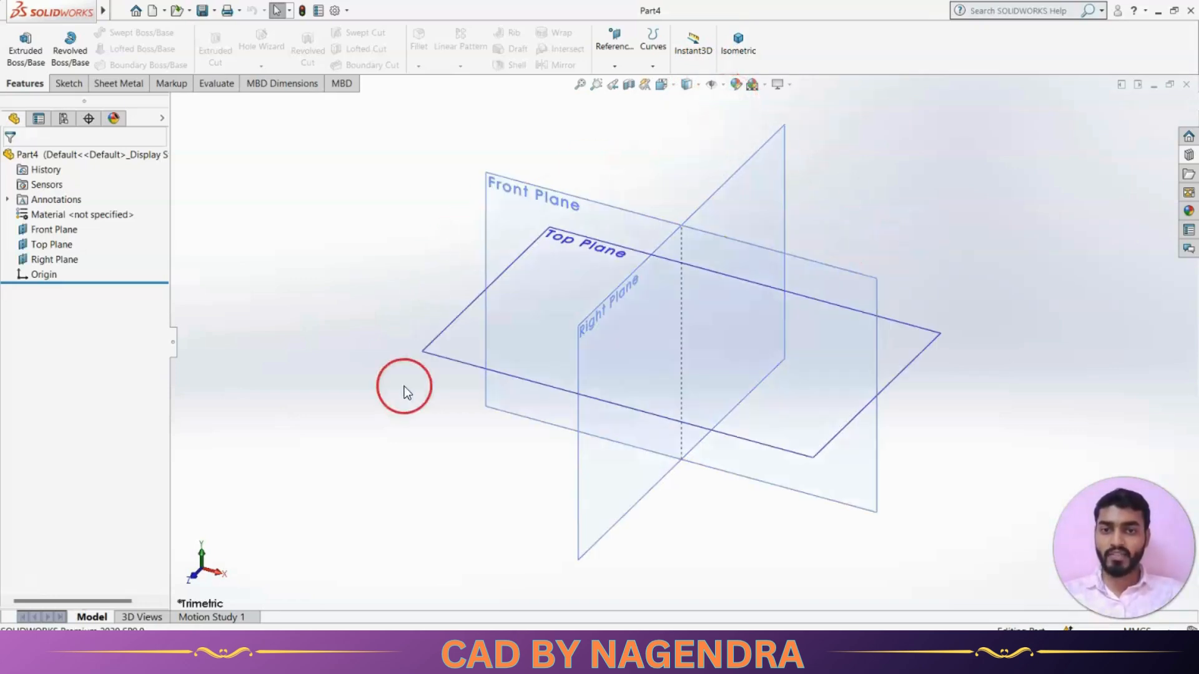
left_click(856, 321)
left_click(609, 173)
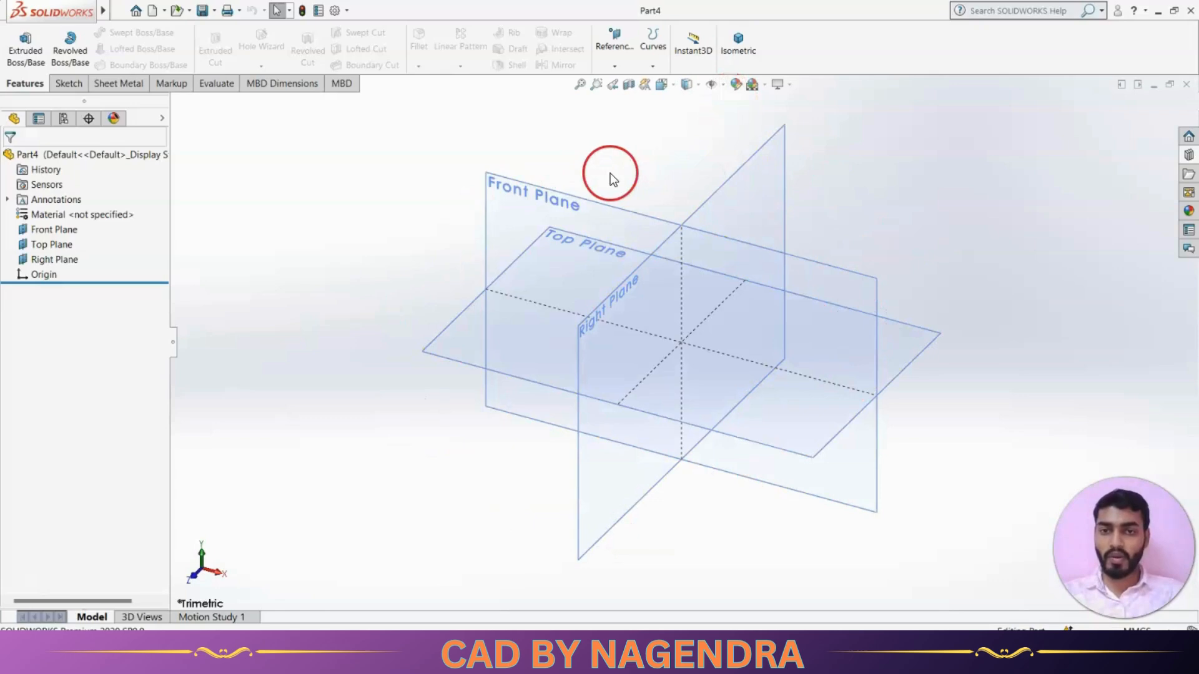
left_click(723, 88)
left_click(723, 88)
left_click(726, 87)
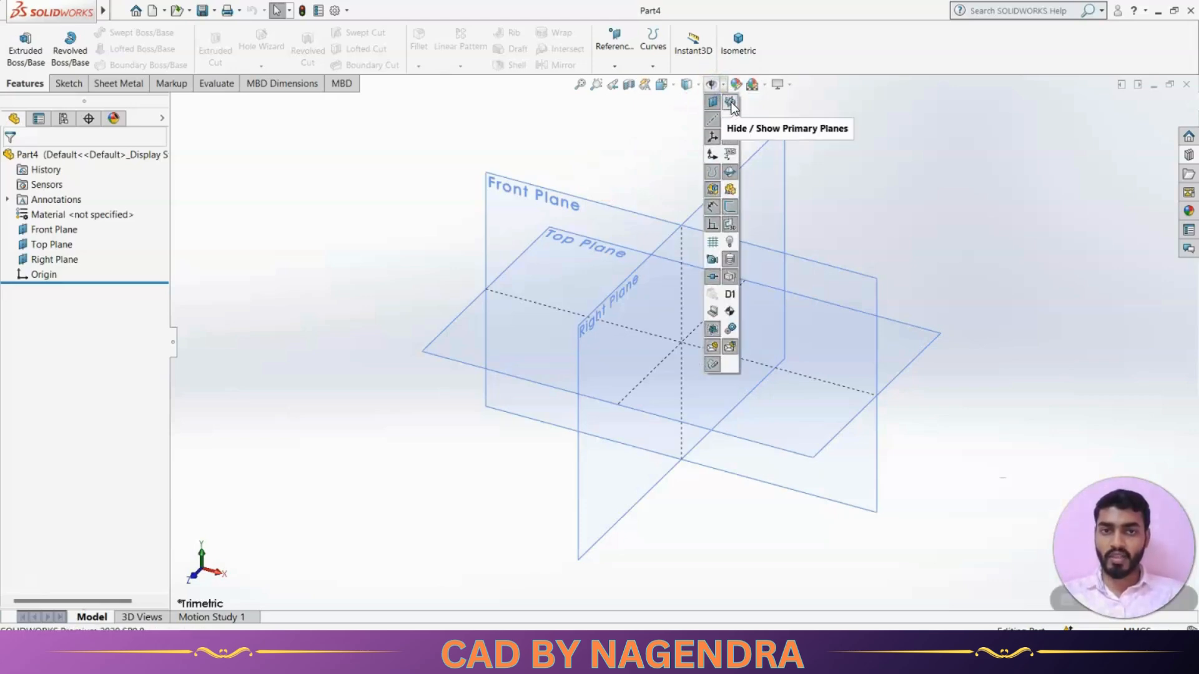
left_click(730, 101)
left_click(829, 166)
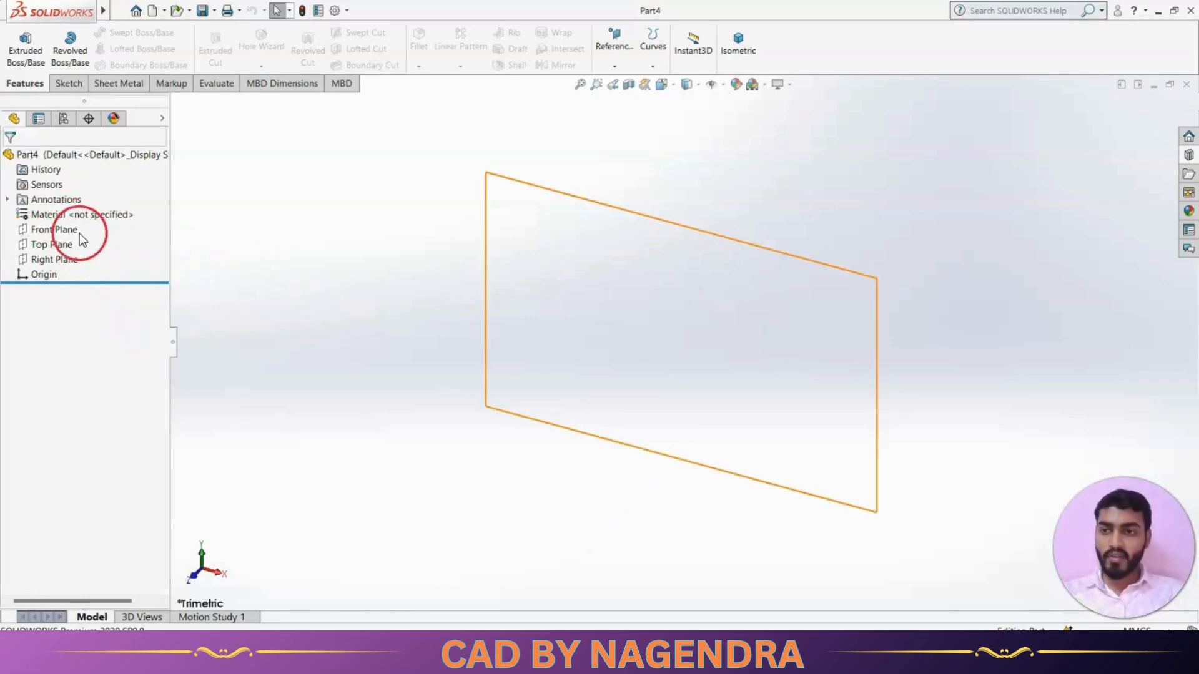
Display the Front Plane as a shaded plane, then hide it again.
left_click(61, 230)
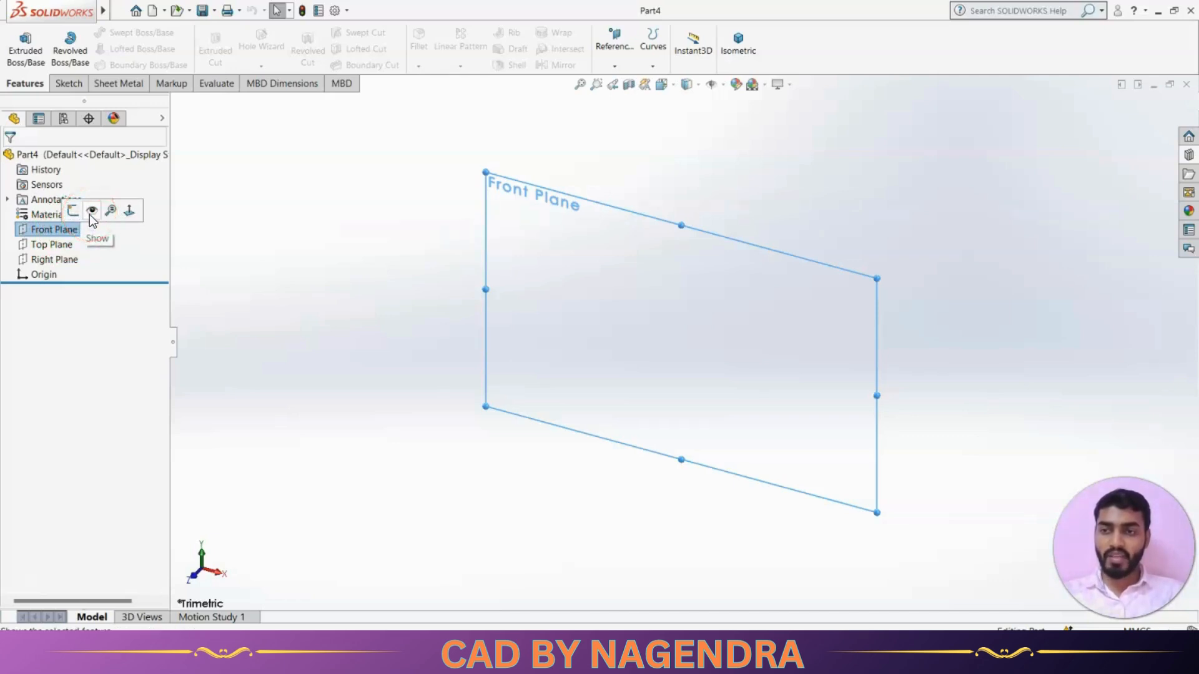
left_click(272, 261)
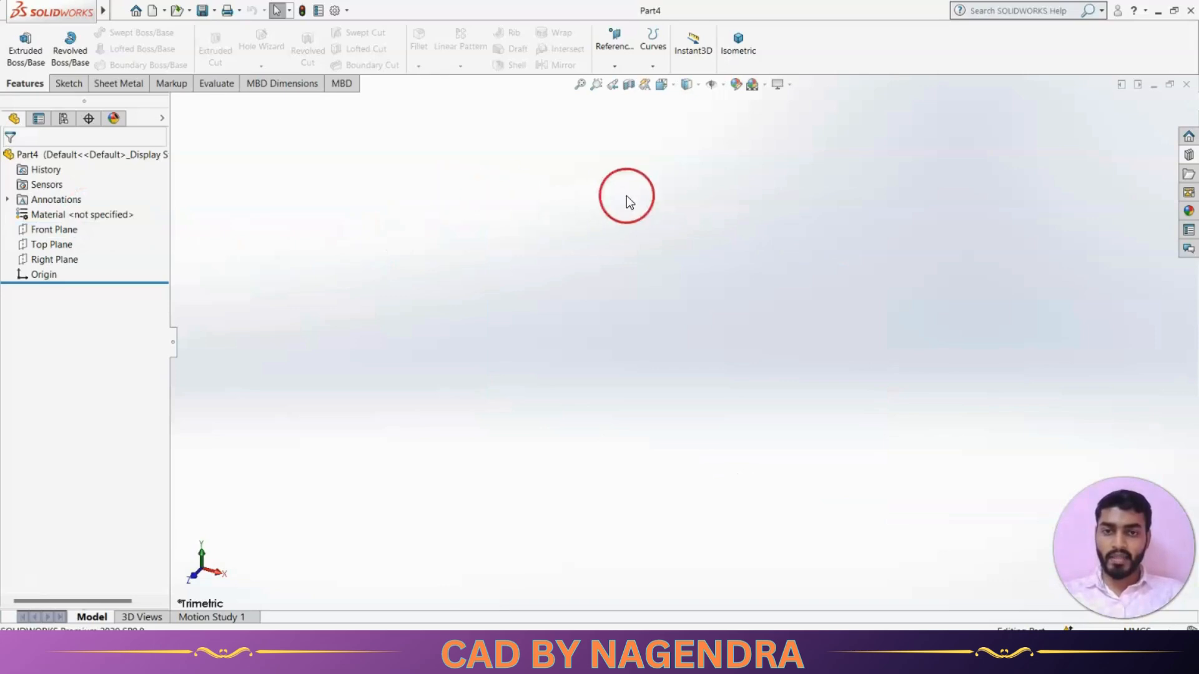
left_click(62, 230)
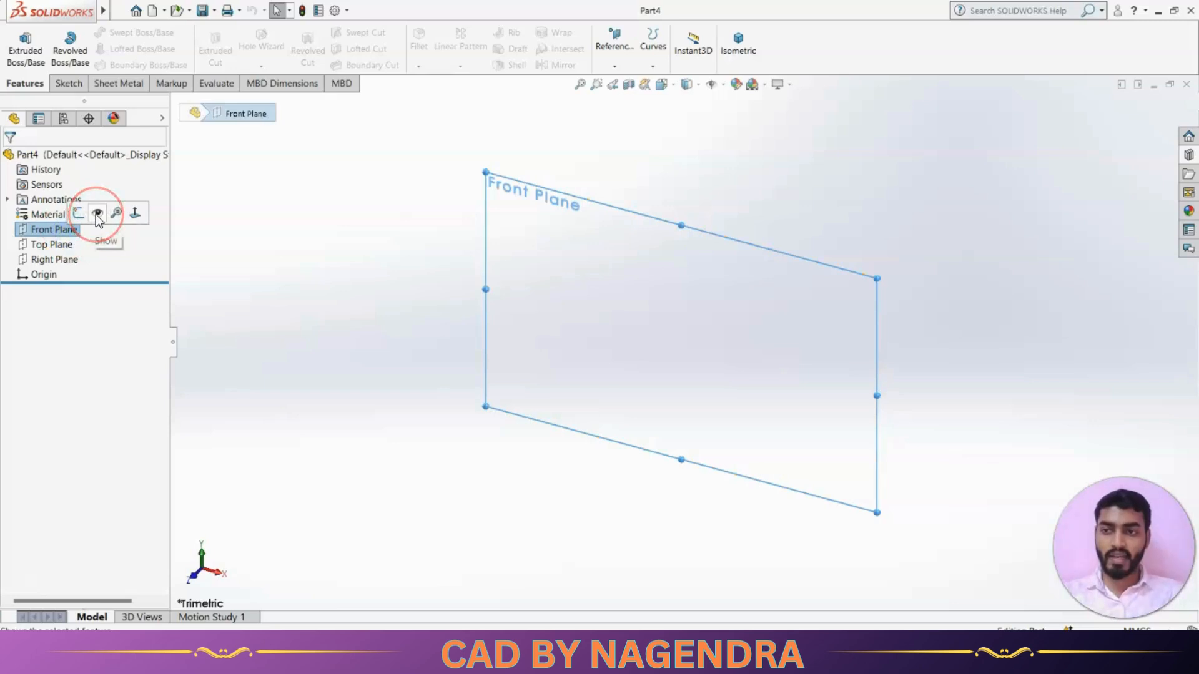
left_click(97, 214)
left_click(316, 340)
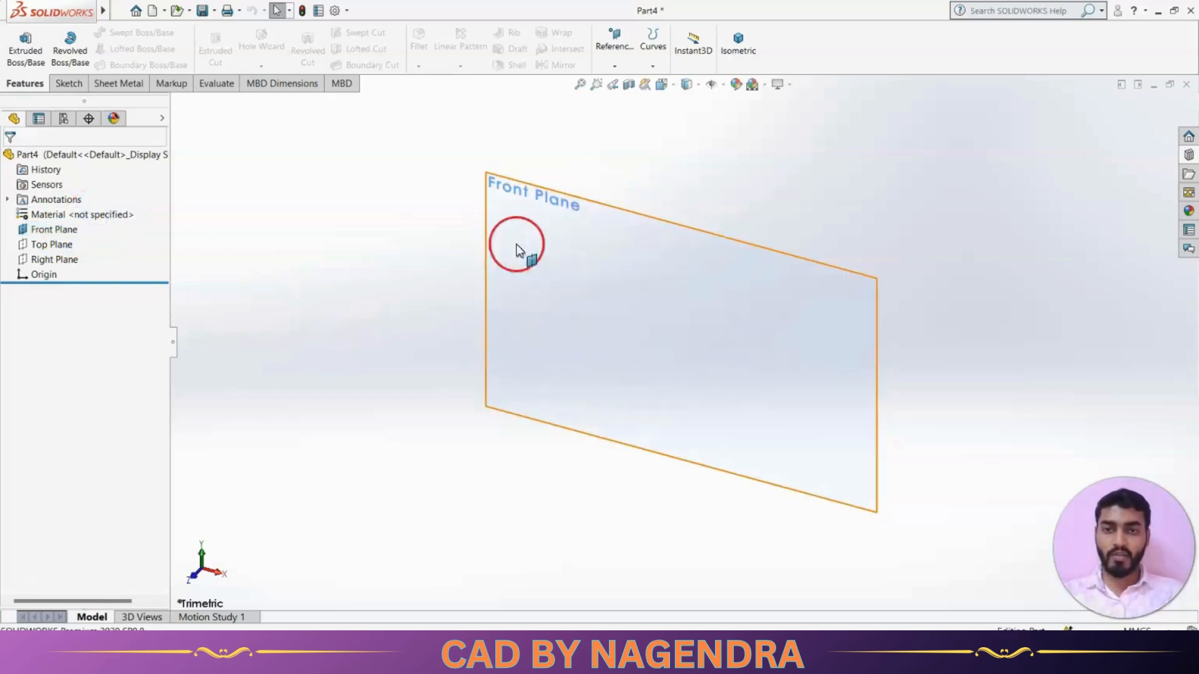
left_click(55, 229)
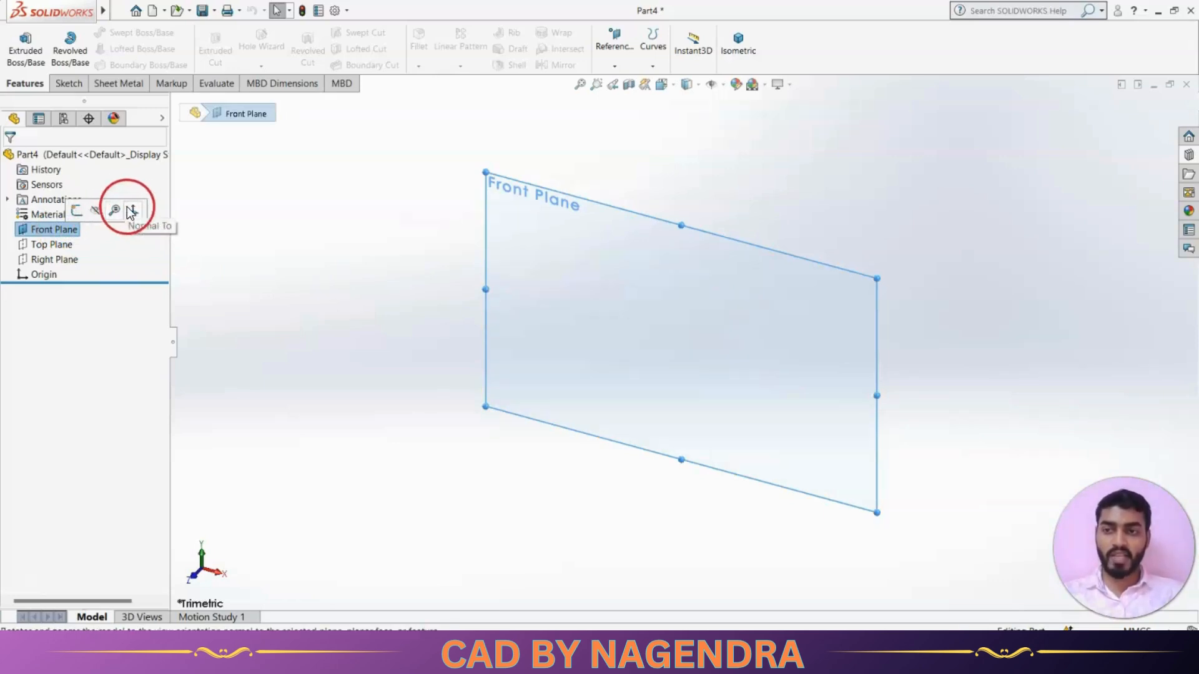
left_click(97, 211)
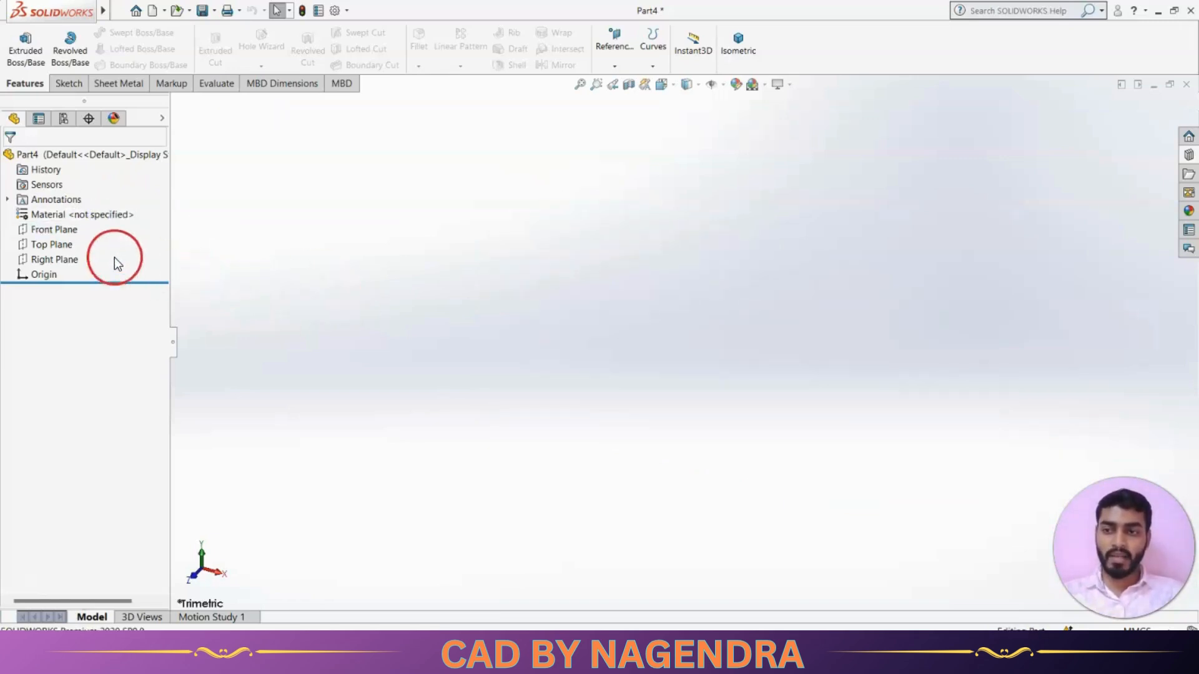
Start Sketch1 on the Front Plane and clear the selection.
left_click(67, 230)
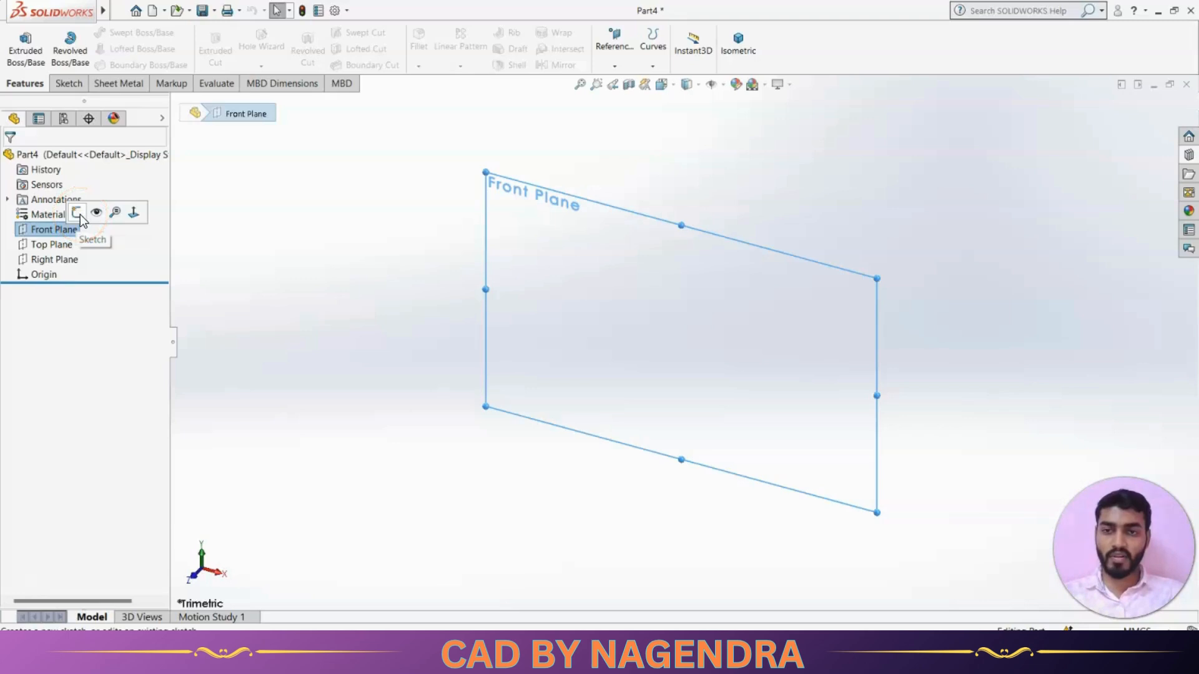
left_click(77, 213)
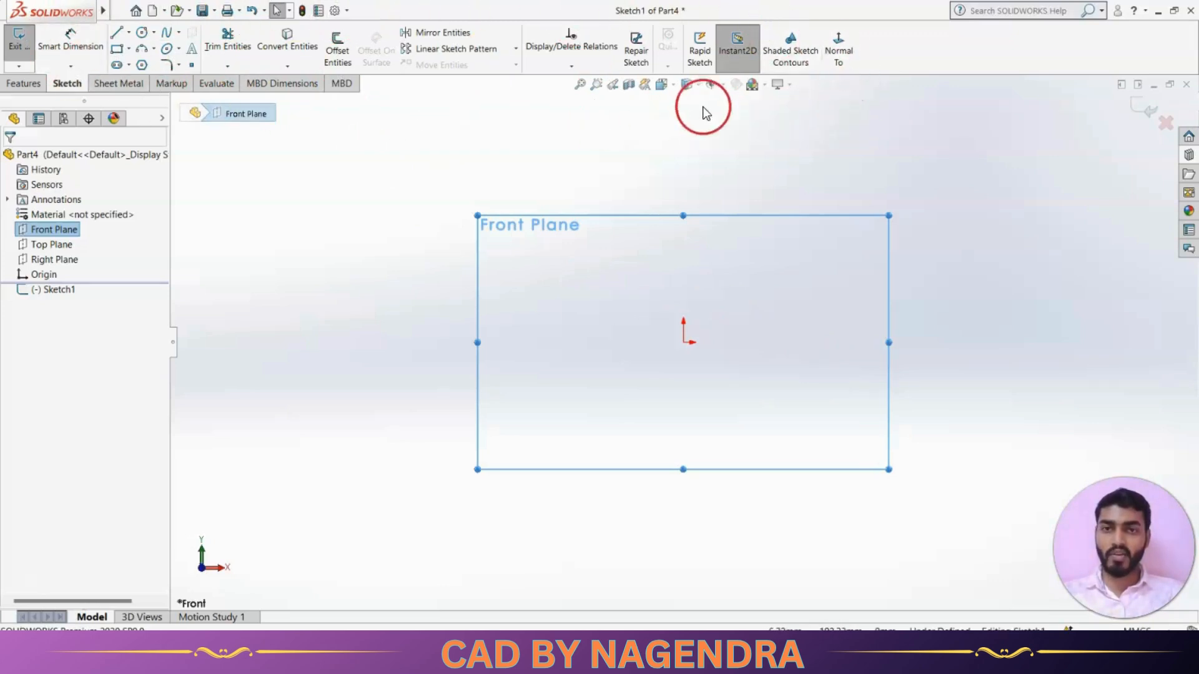
left_click(377, 291)
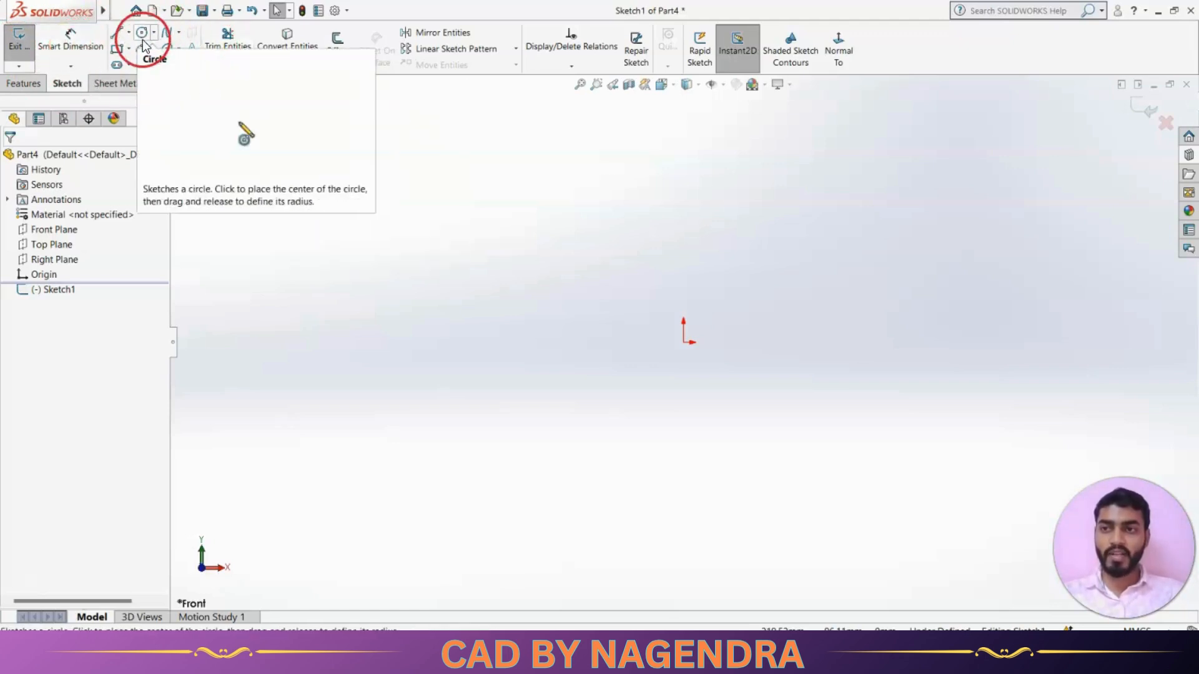
left_click(75, 68)
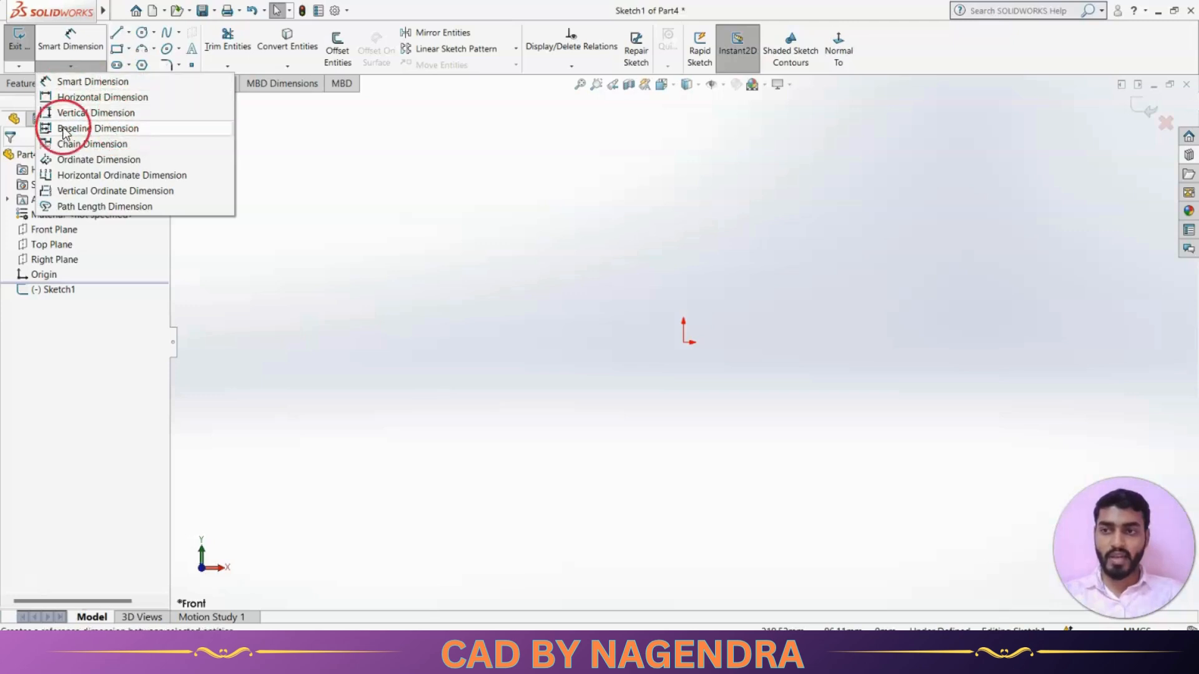
left_click(300, 263)
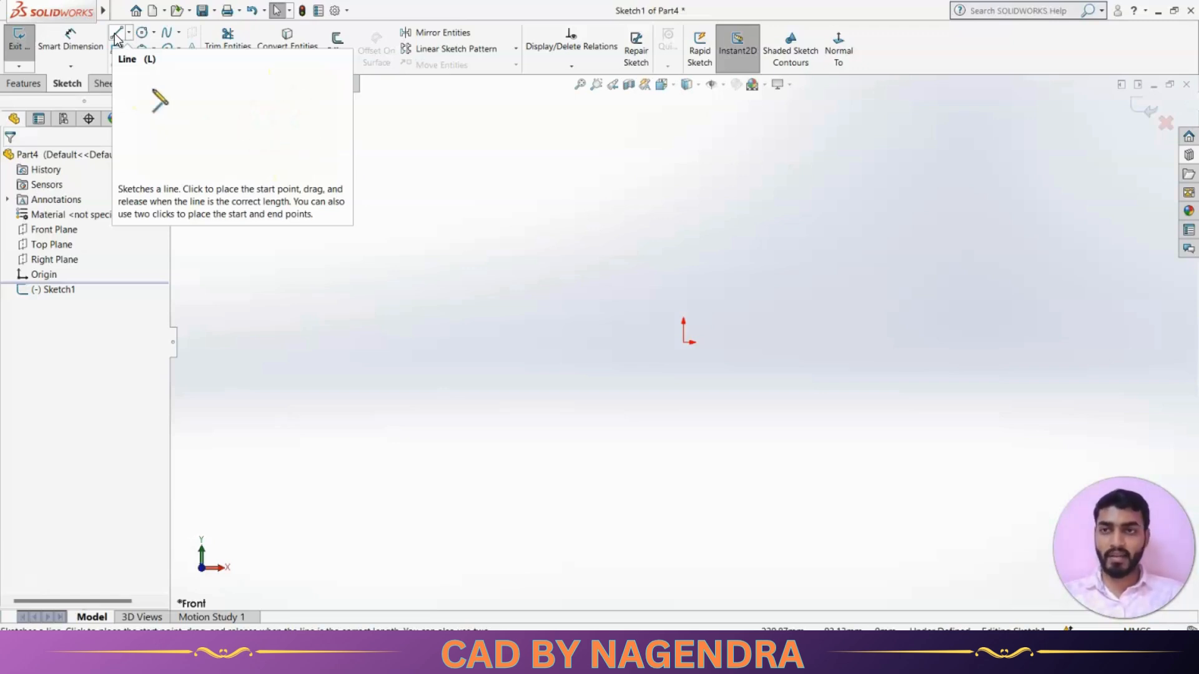
Draw a three-segment open line chain starting at the origin.
left_click(116, 34)
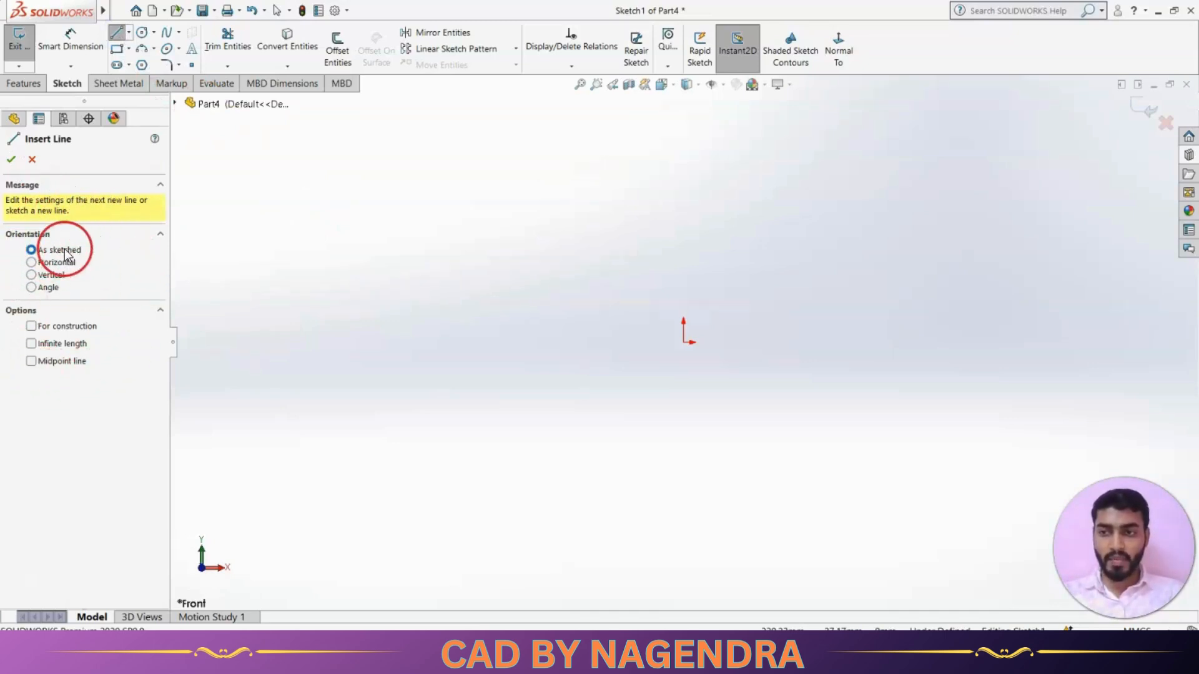
left_click(683, 342)
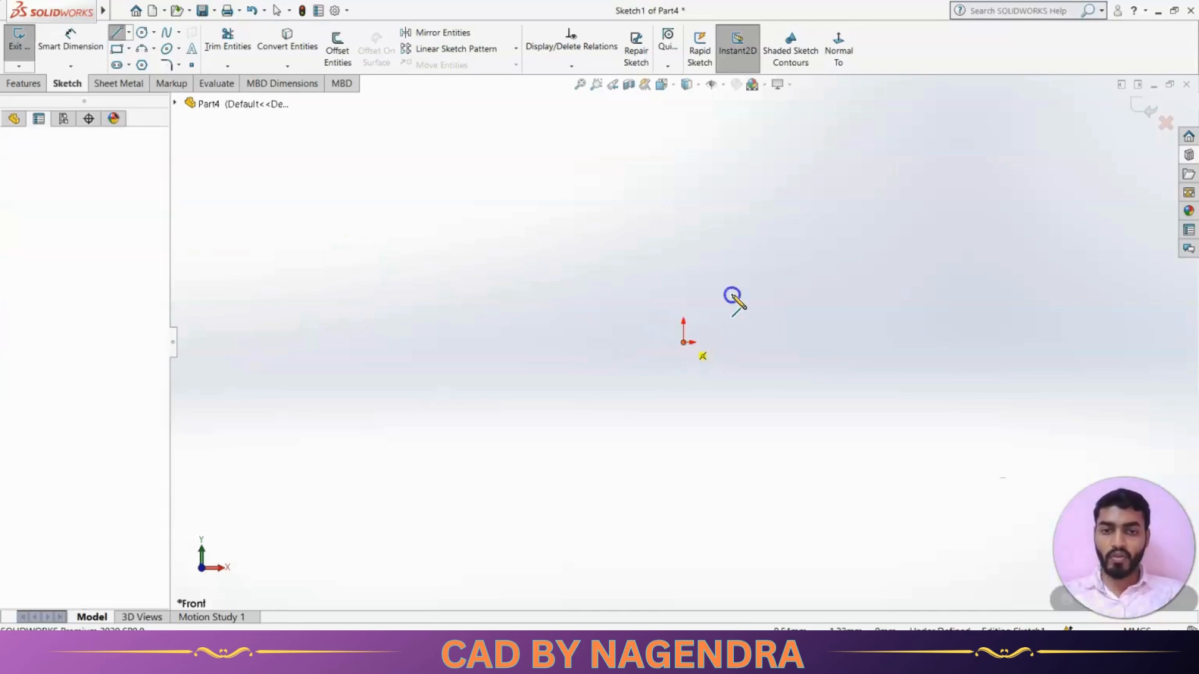
left_click(769, 239)
left_click(811, 427)
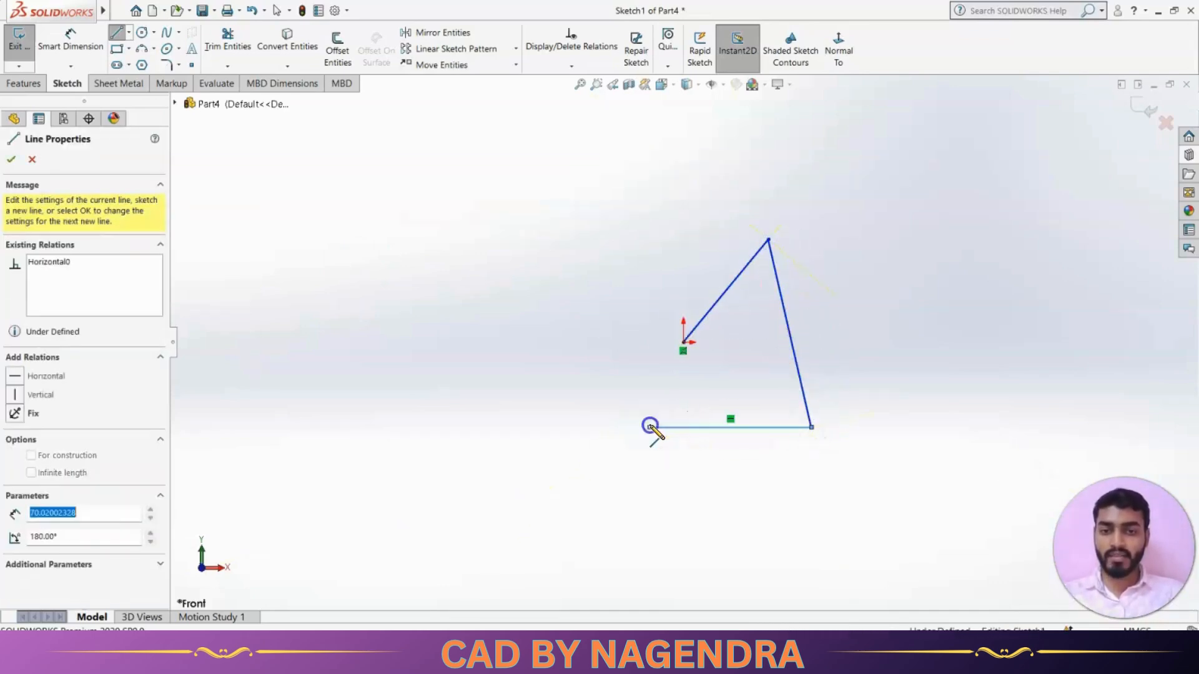
left_click(650, 427)
key("Escape")
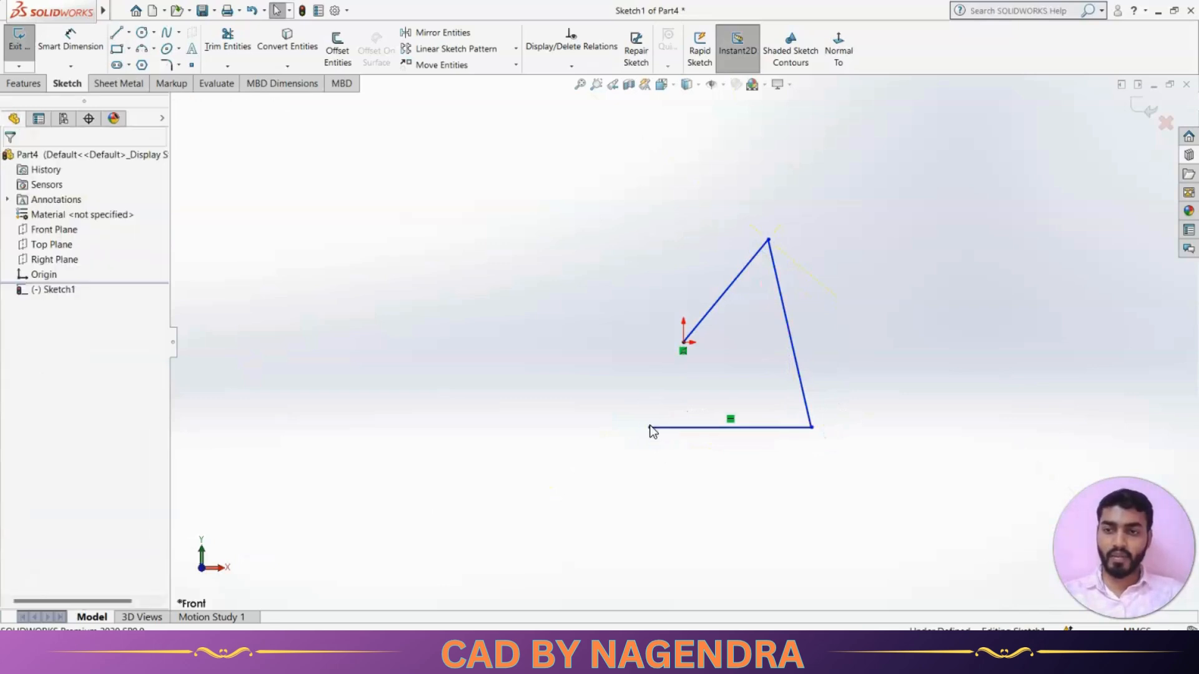
Draw a separate horizontal line, about 77.86 long, in the upper left.
left_click(115, 39)
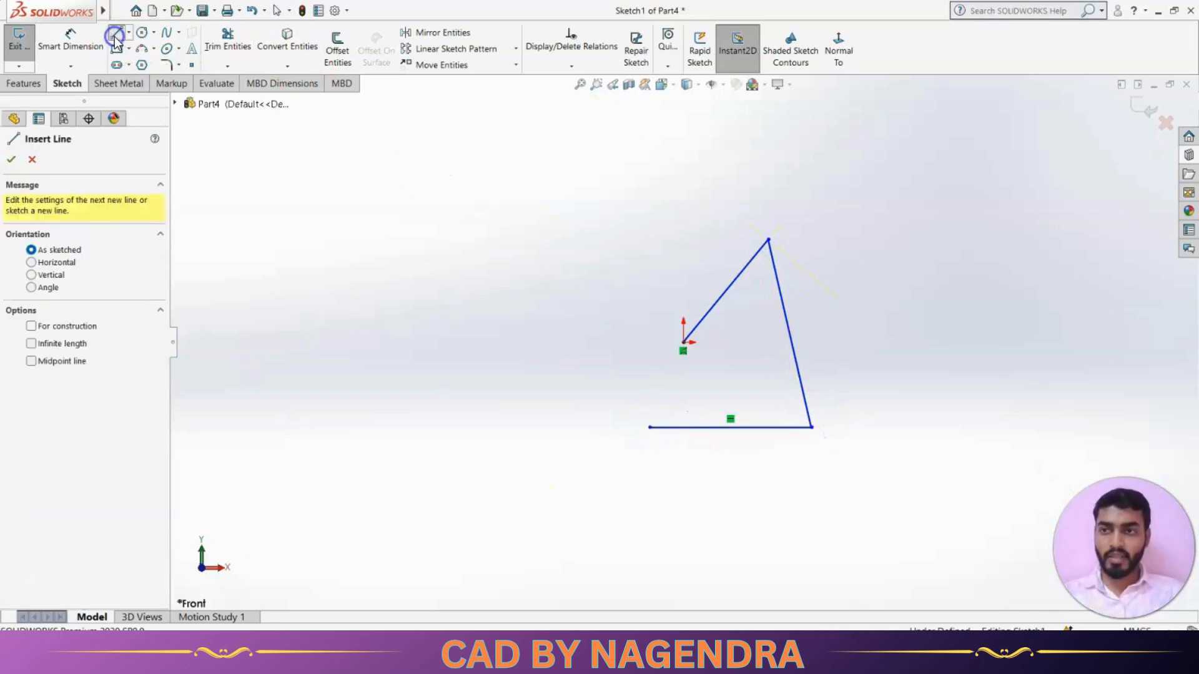
left_click(41, 265)
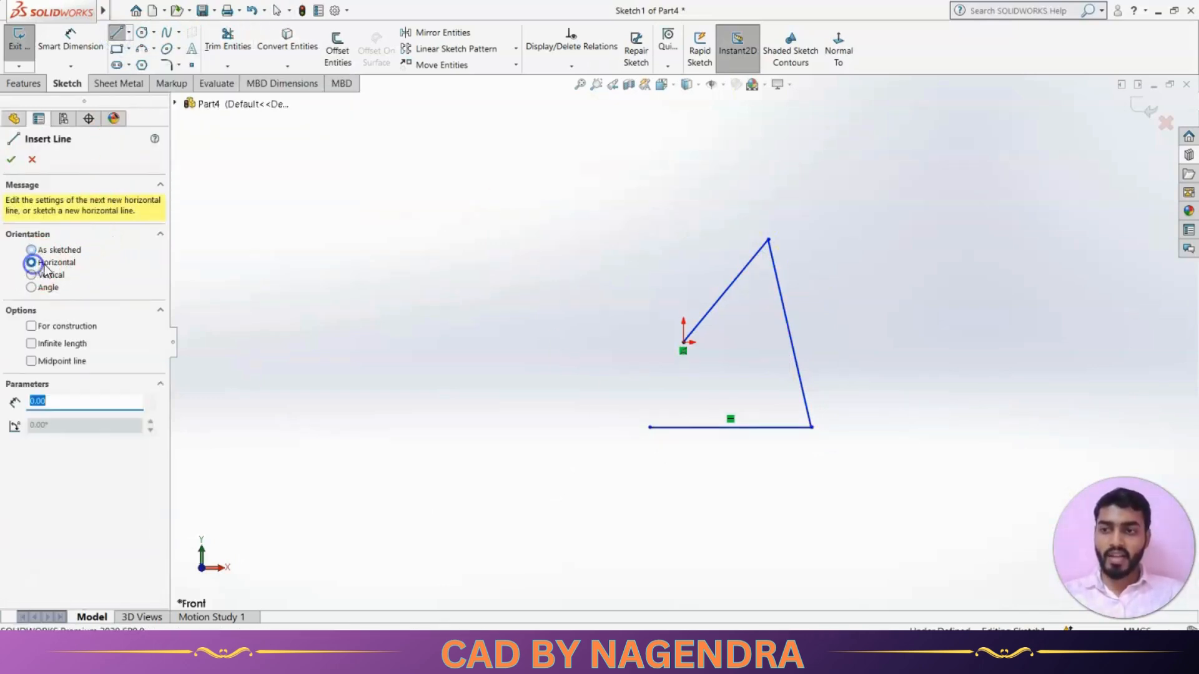
left_click(328, 204)
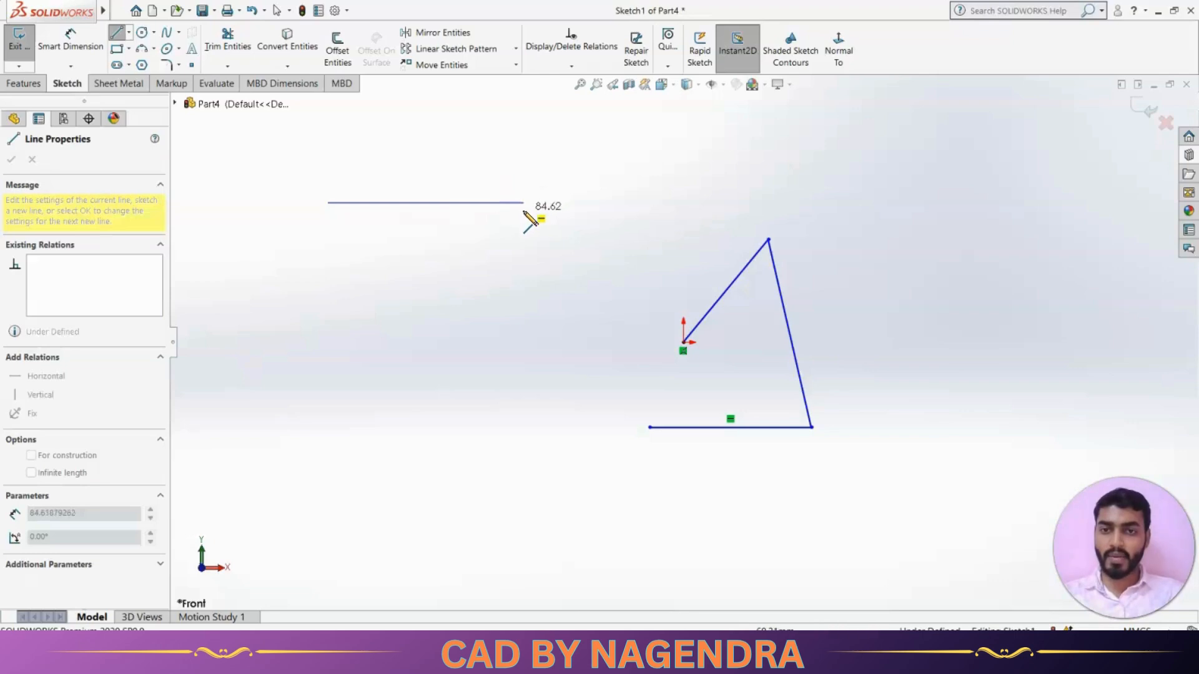
left_click_drag(557, 230, 508, 187)
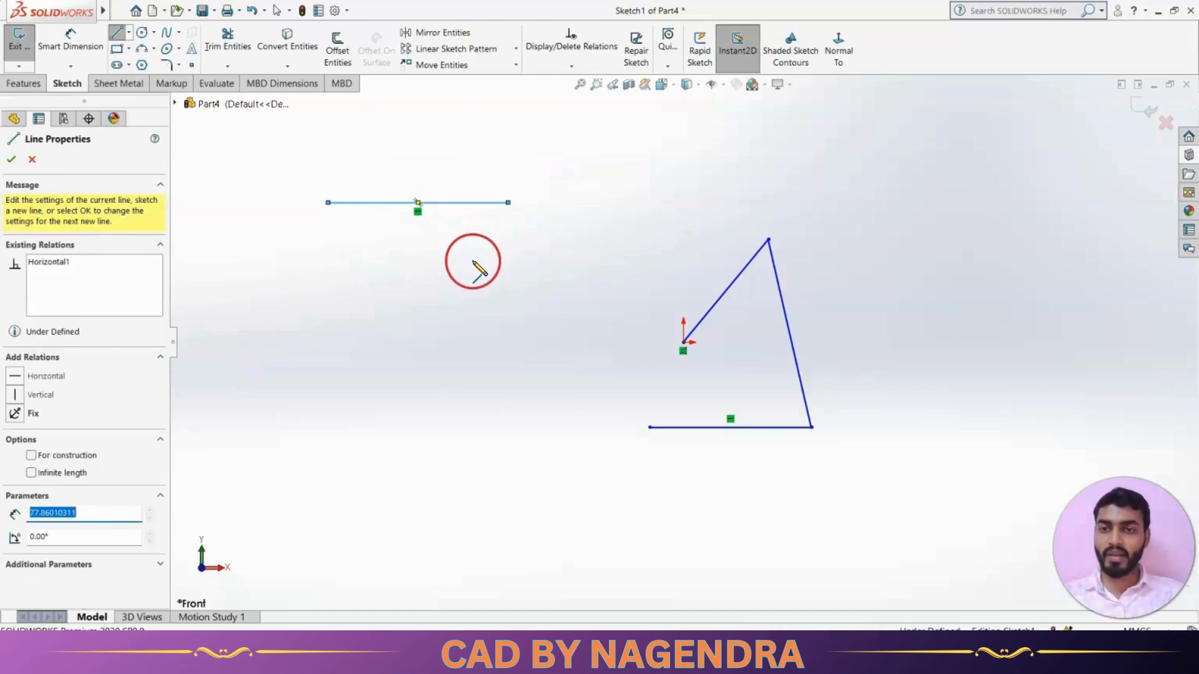
key("Escape")
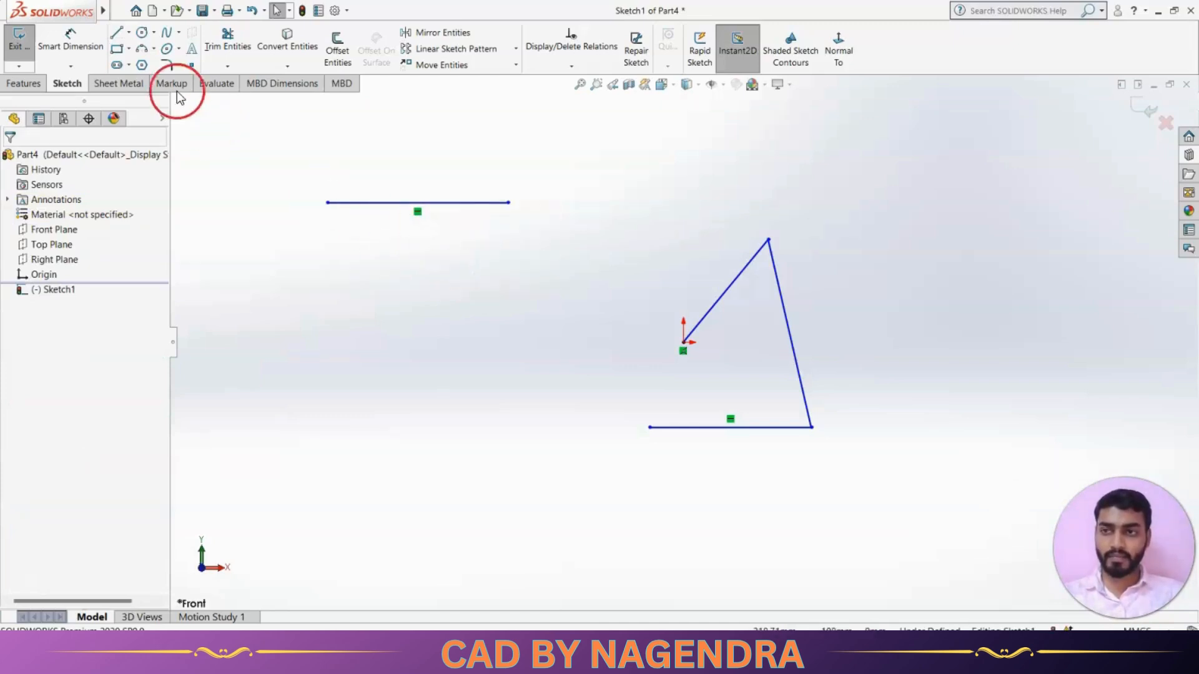
Draw a vertical line below the horizontal line.
left_click(119, 33)
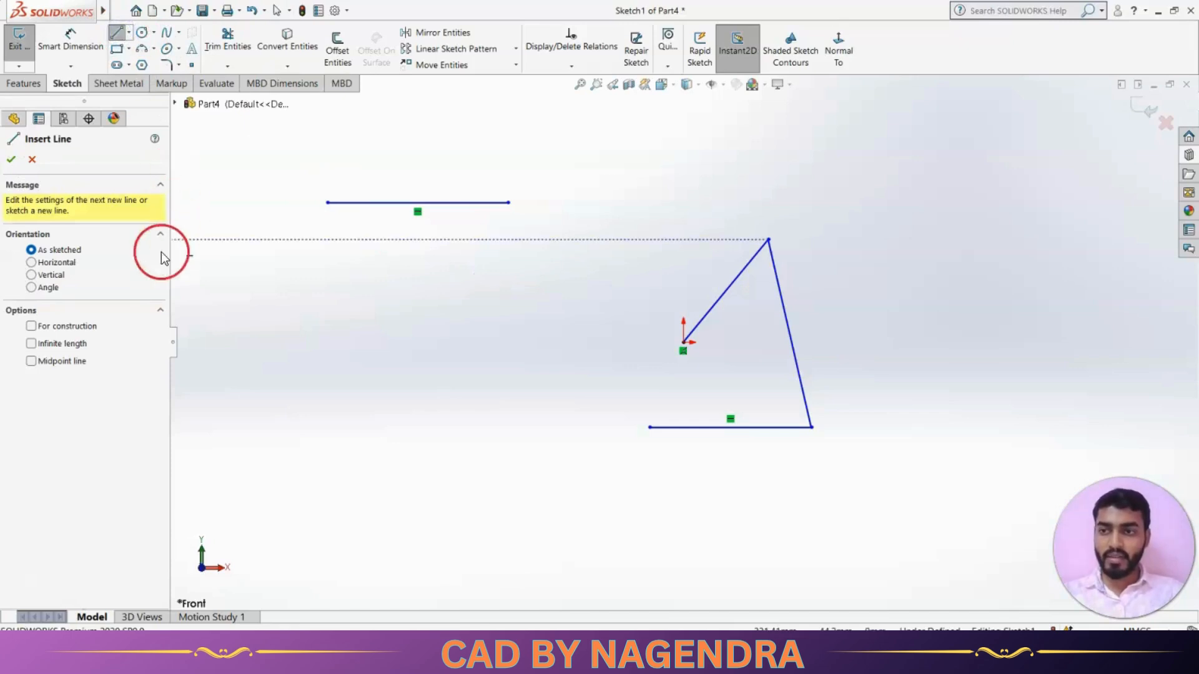
left_click(32, 276)
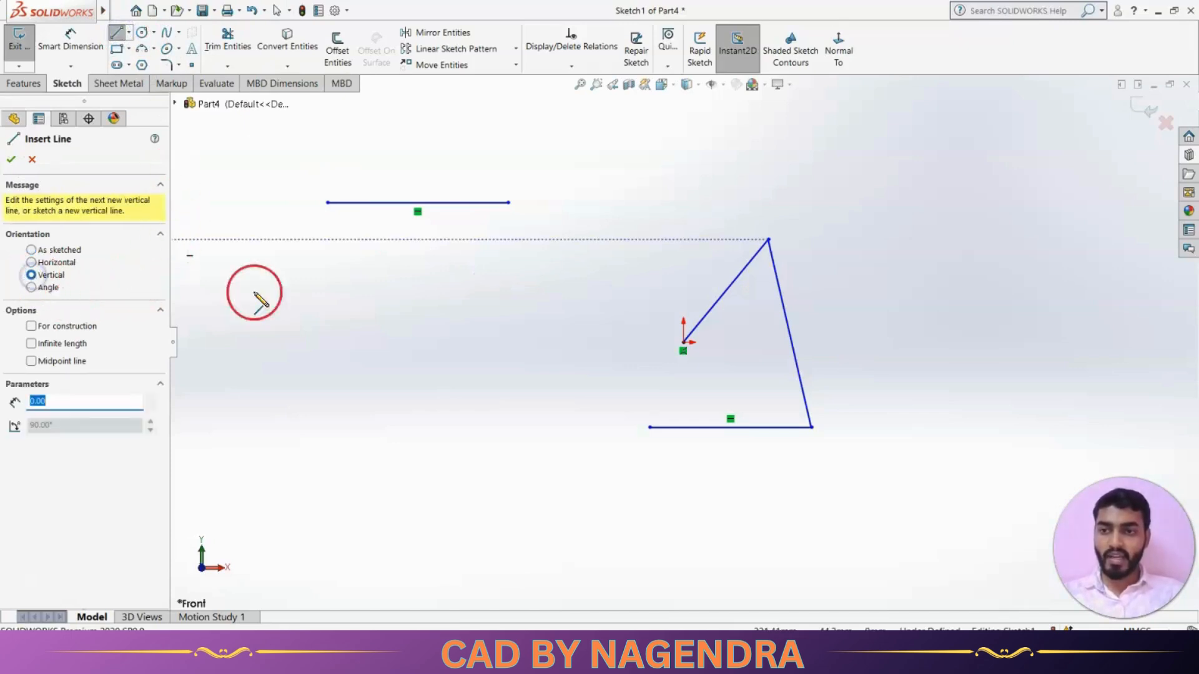
left_click(517, 278)
left_click(517, 384)
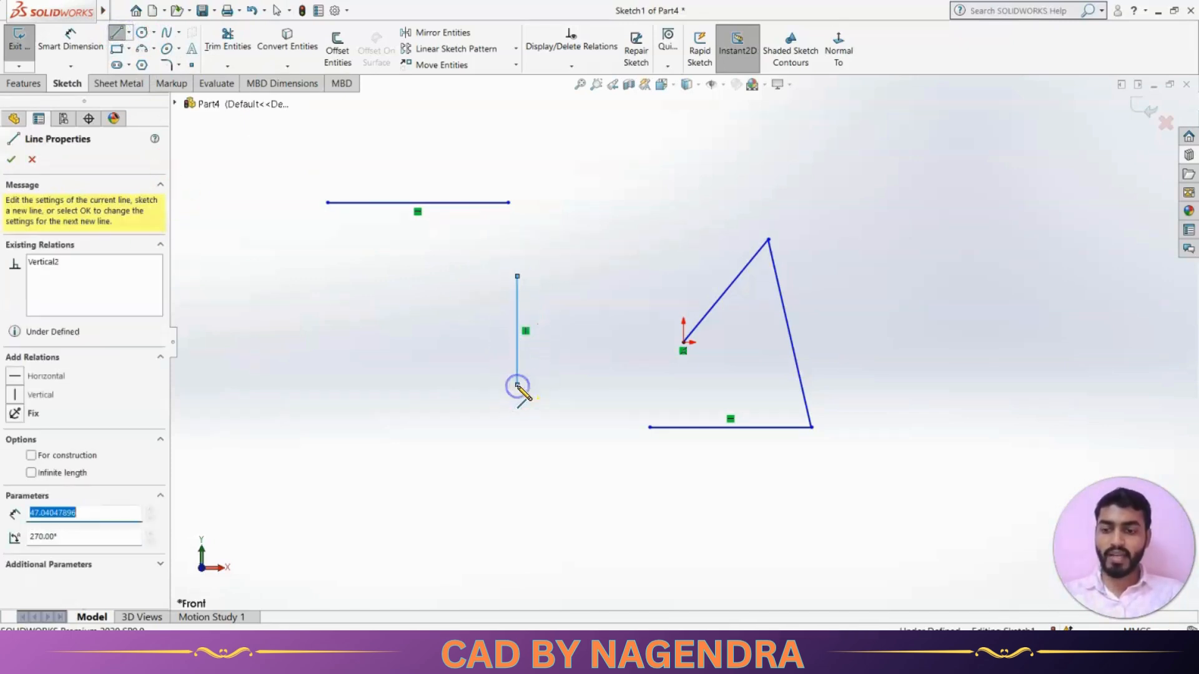
key("Escape")
left_click(386, 283)
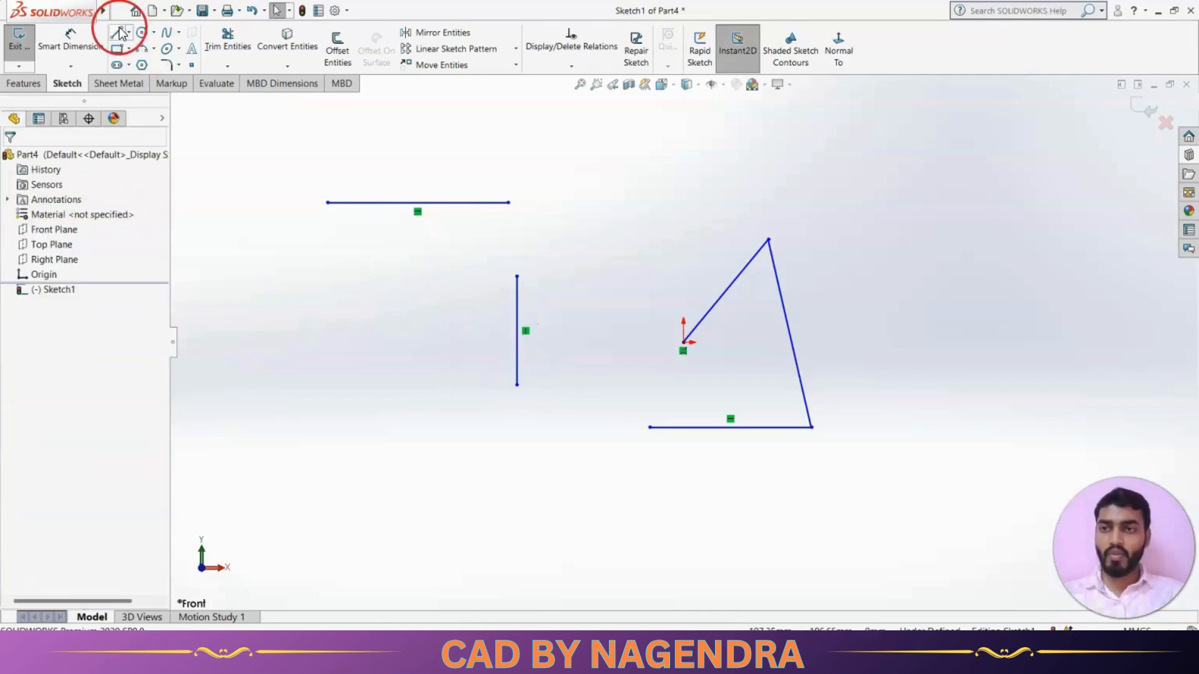
Draw a five-segment zigzag line chain.
left_click(120, 30)
left_click(296, 308)
left_click(384, 252)
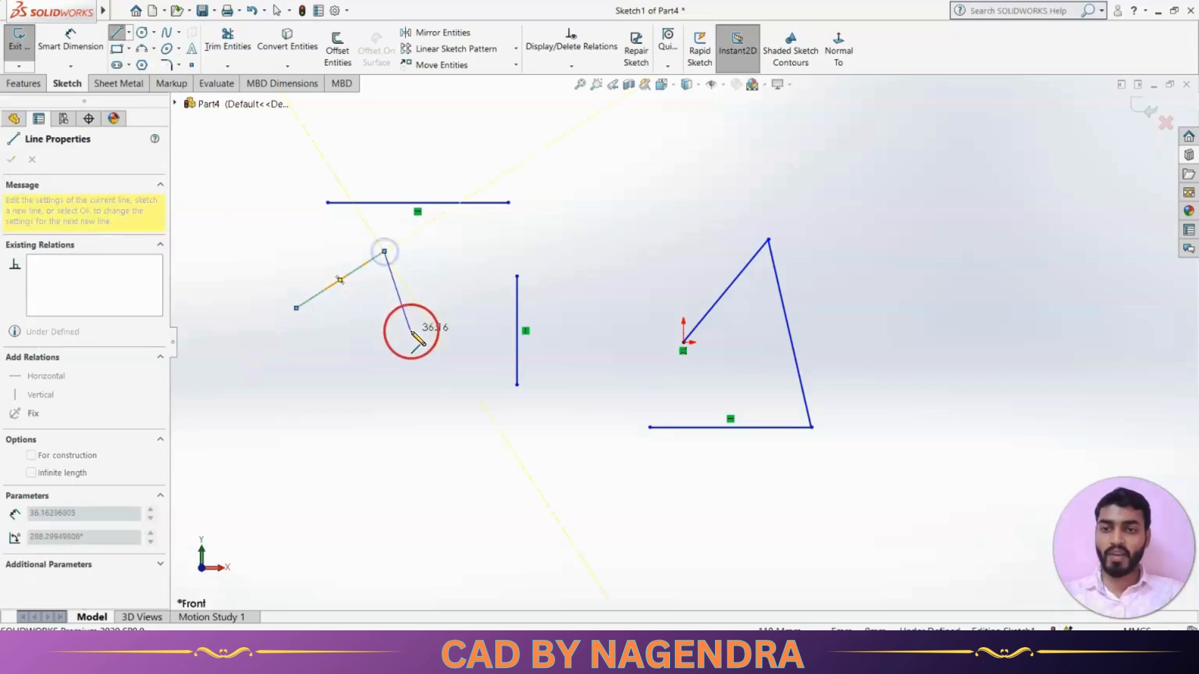
left_click(410, 330)
left_click(472, 266)
left_click(570, 331)
left_click(602, 244)
key("Escape")
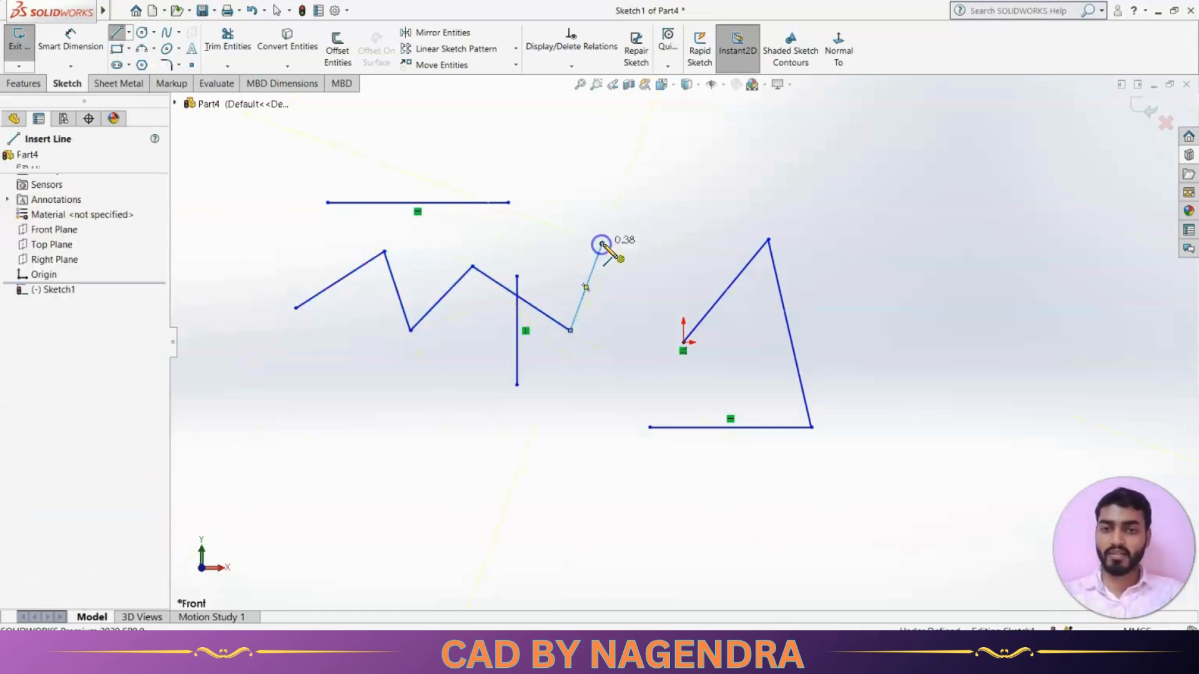
Draw a stepped chain of five construction lines at the lower left.
left_click(116, 32)
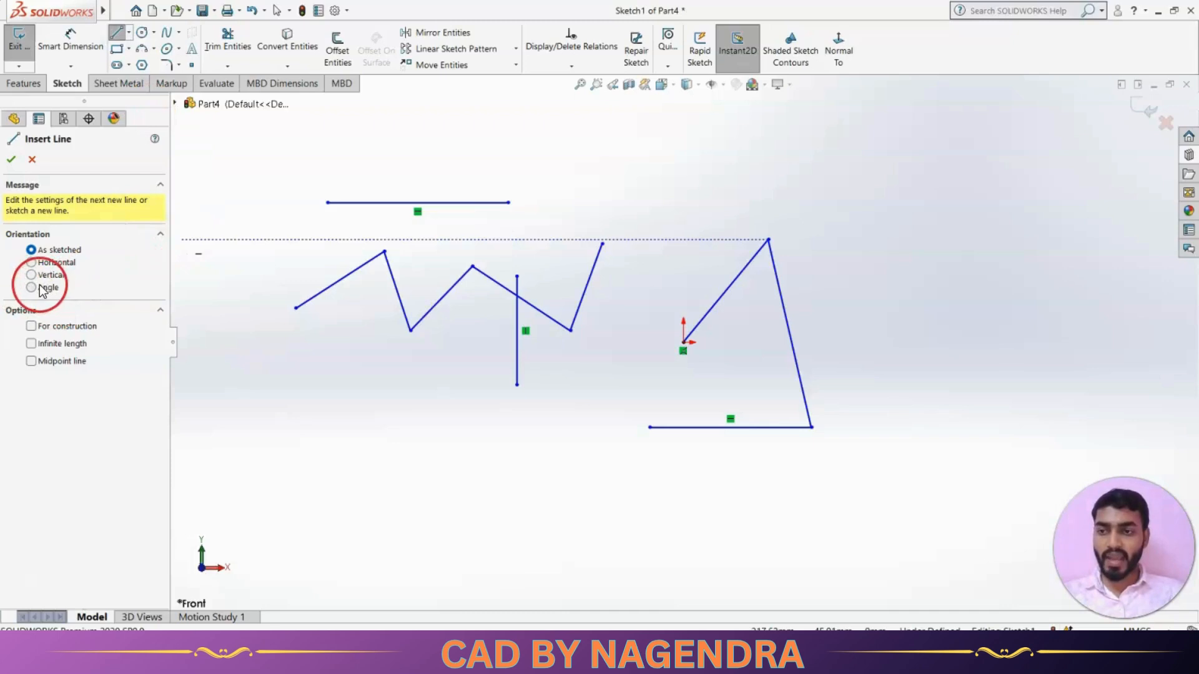
left_click(30, 326)
left_click(285, 392)
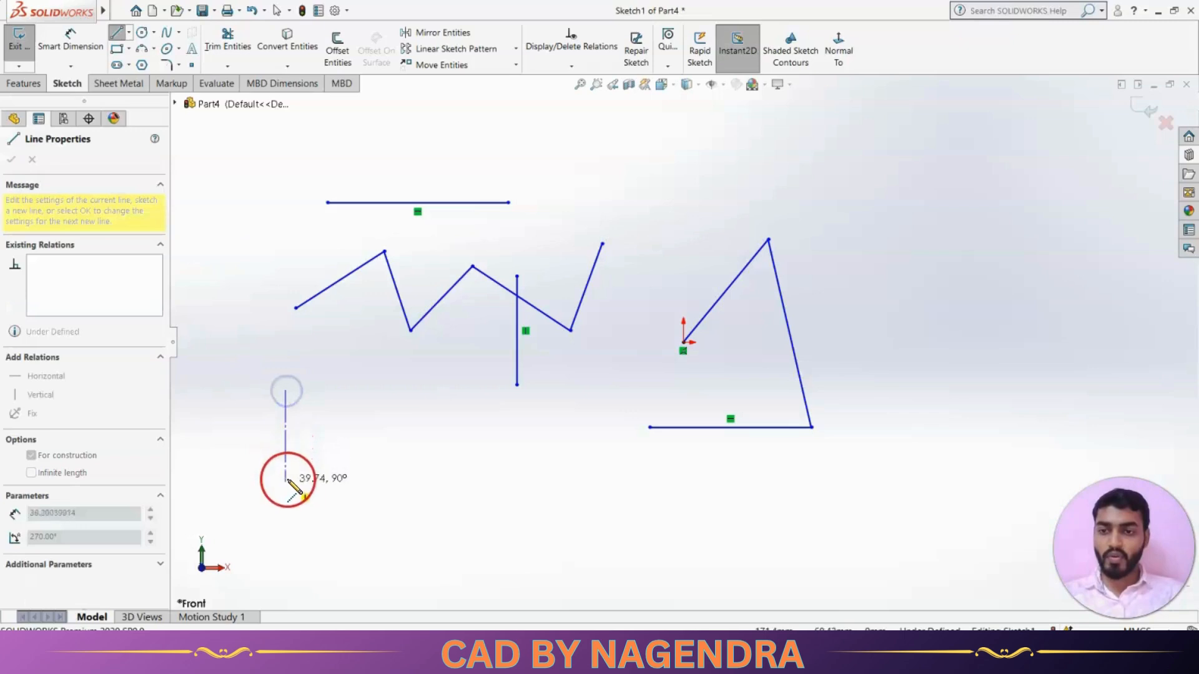
left_click(286, 514)
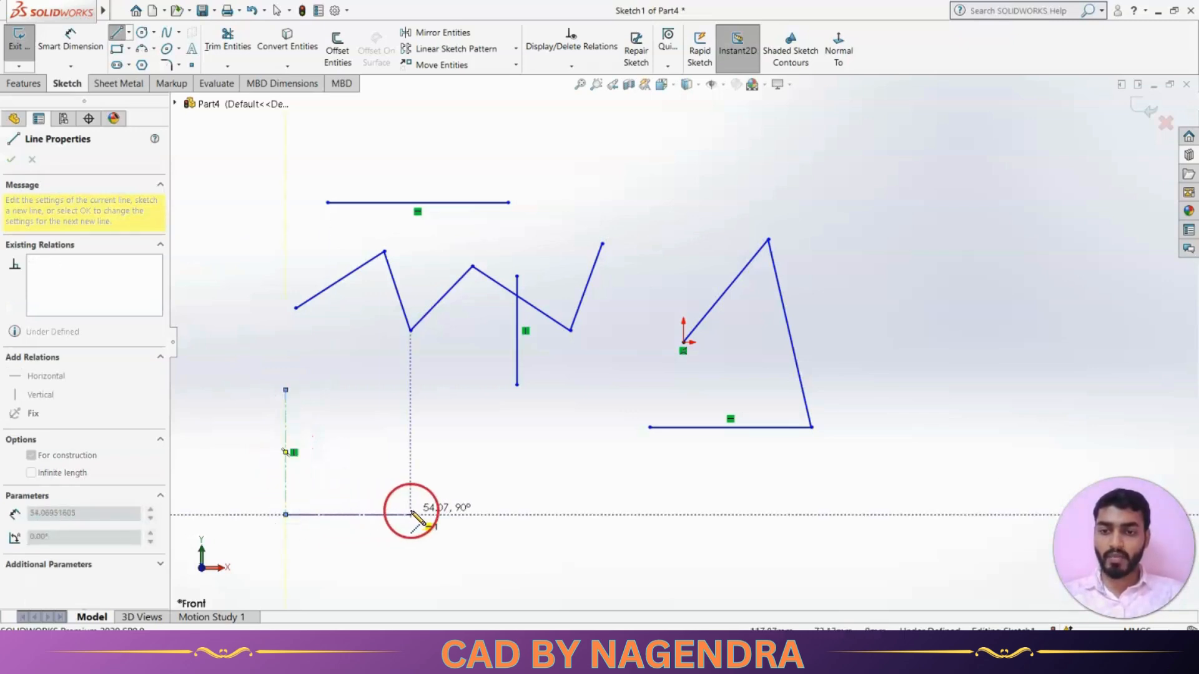
left_click(410, 514)
left_click(410, 427)
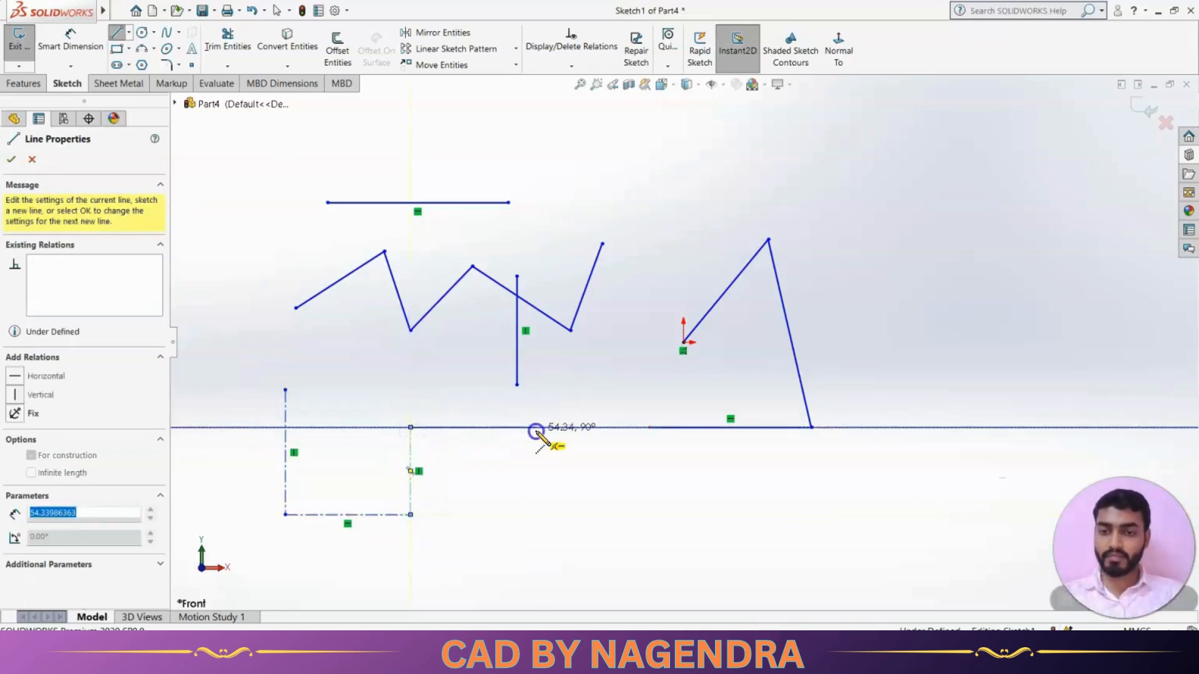
left_click(535, 427)
left_click(536, 511)
key("Escape")
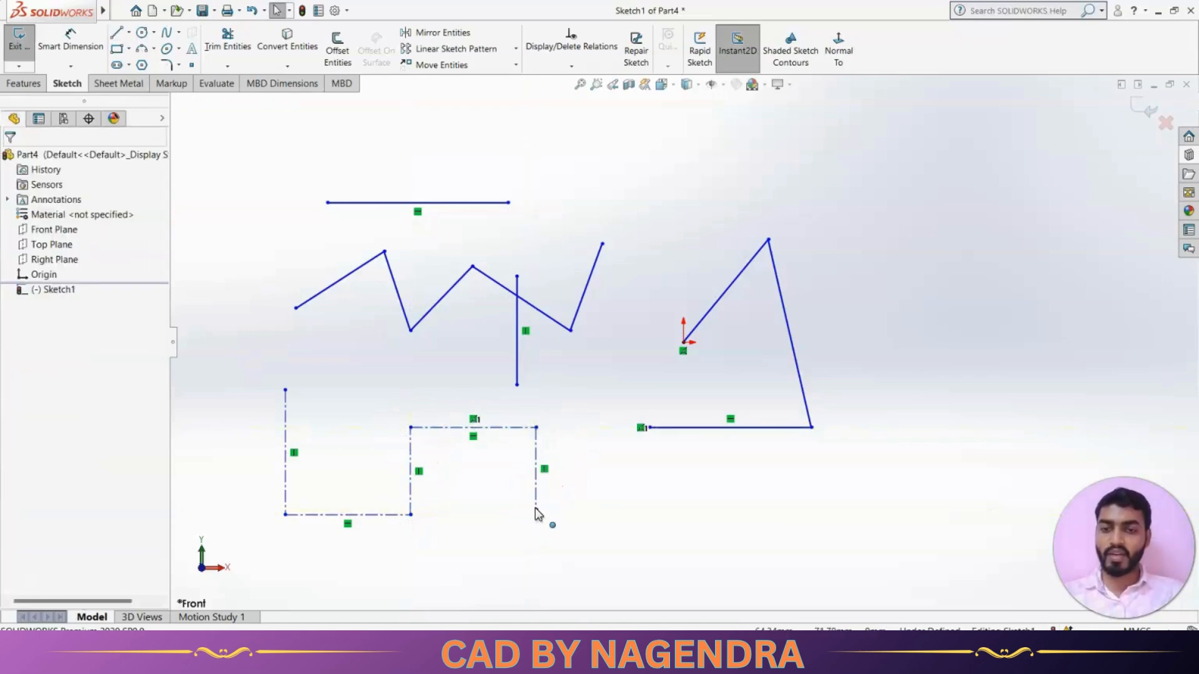
left_click(116, 33)
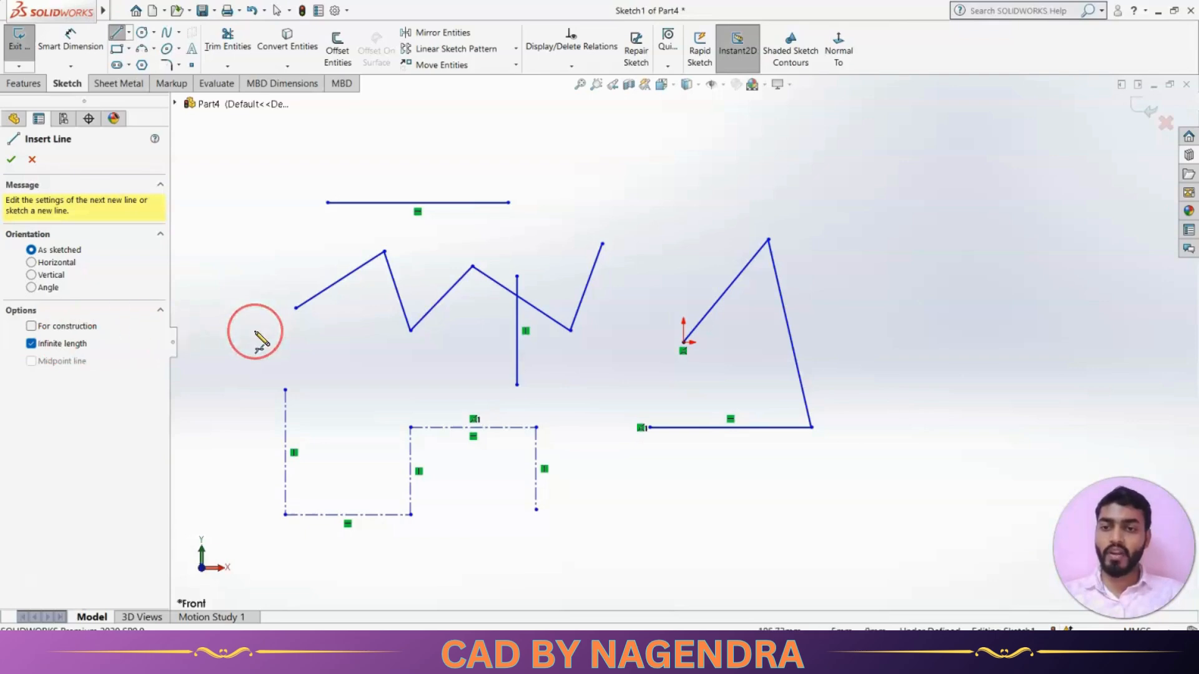
Place a horizontal infinite-length line at the origin, then zoom to fit all geometry.
left_click(48, 263)
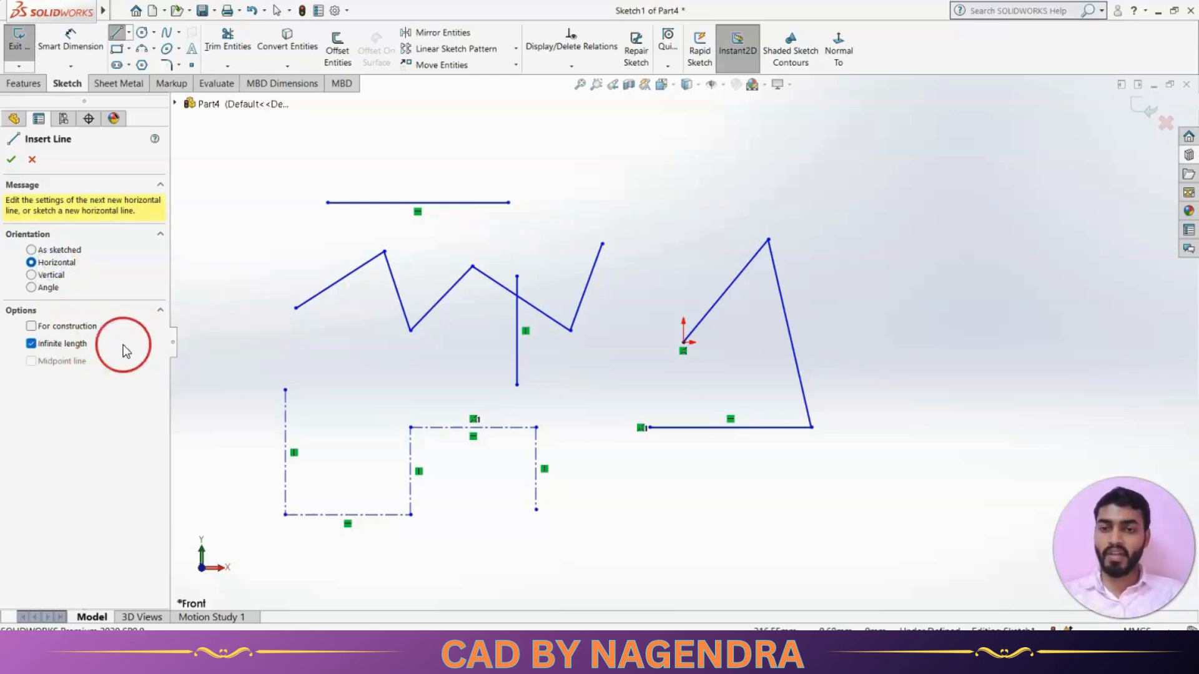
left_click(683, 342)
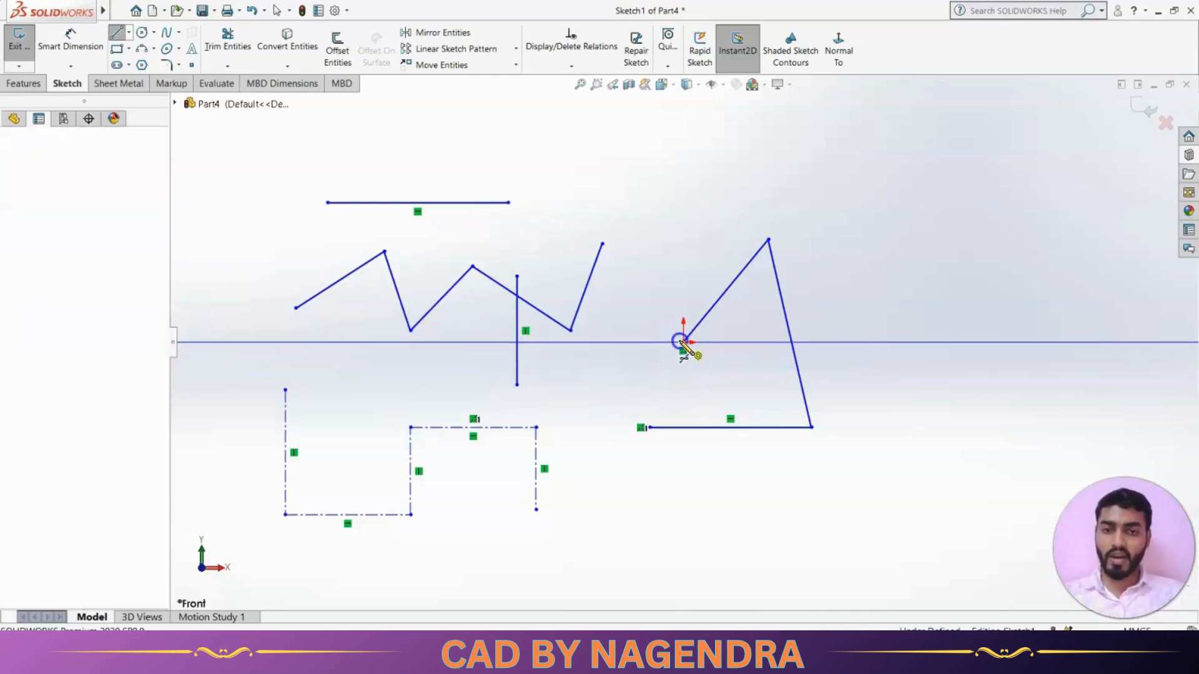
key("Escape")
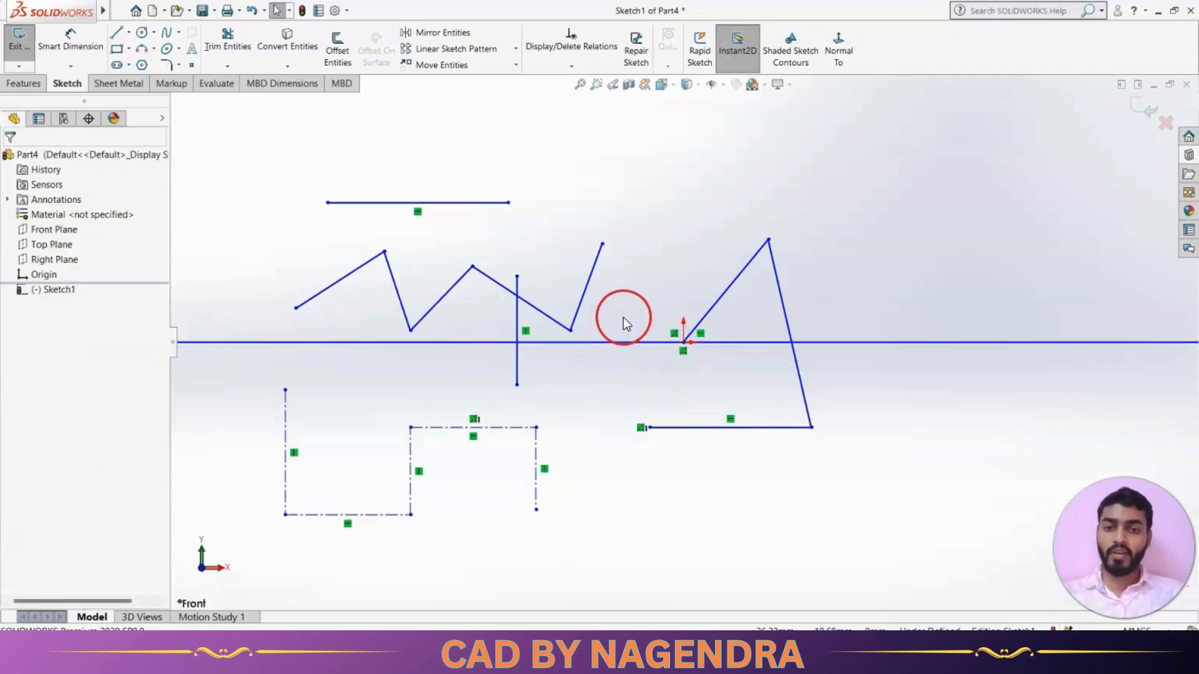
scroll(650, 311, "down", 2)
scroll(651, 311, "up", 8)
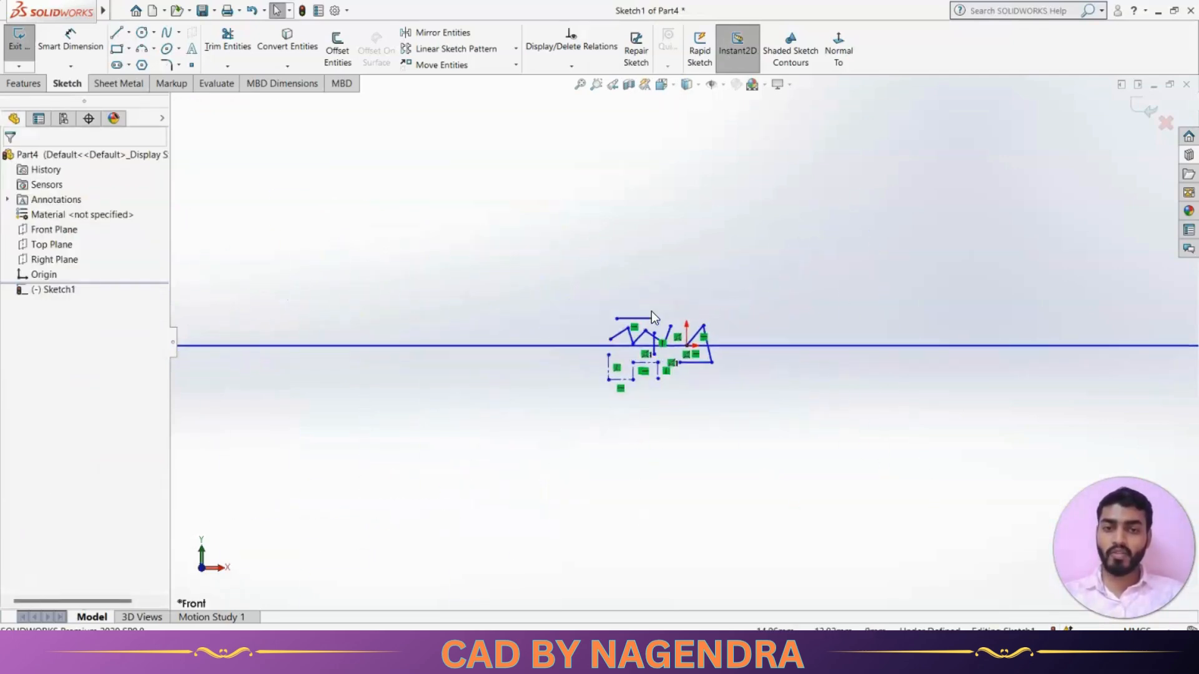
scroll(651, 311, "up", 5)
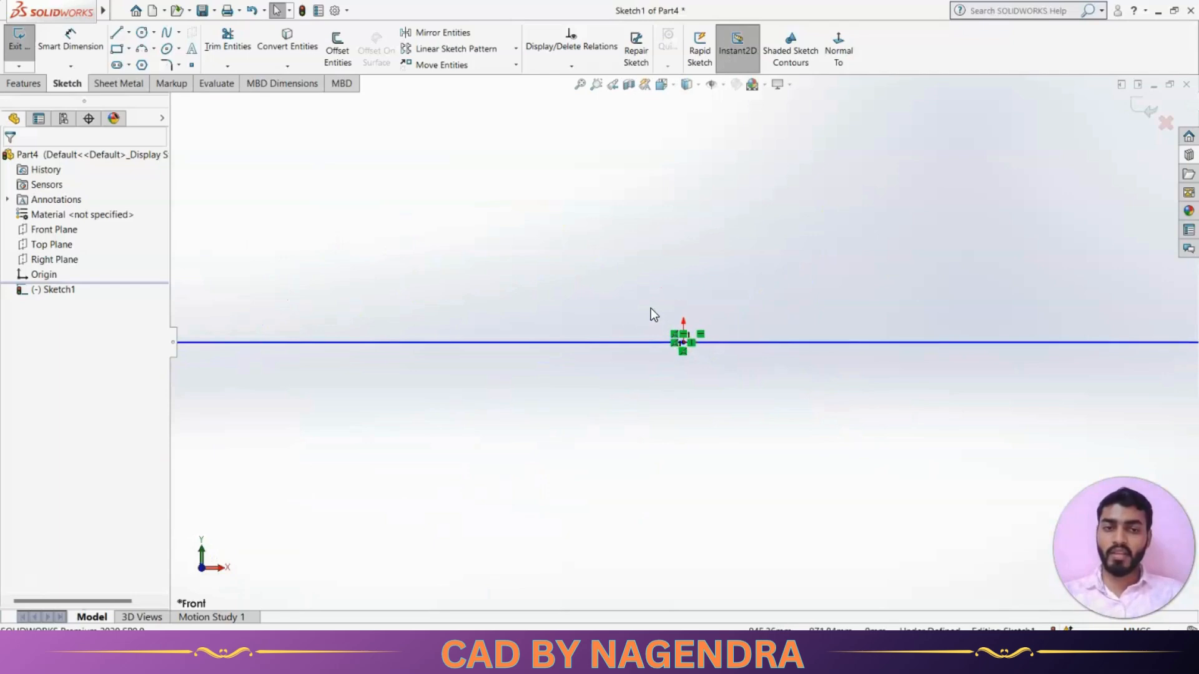
scroll(648, 309, "up", 7)
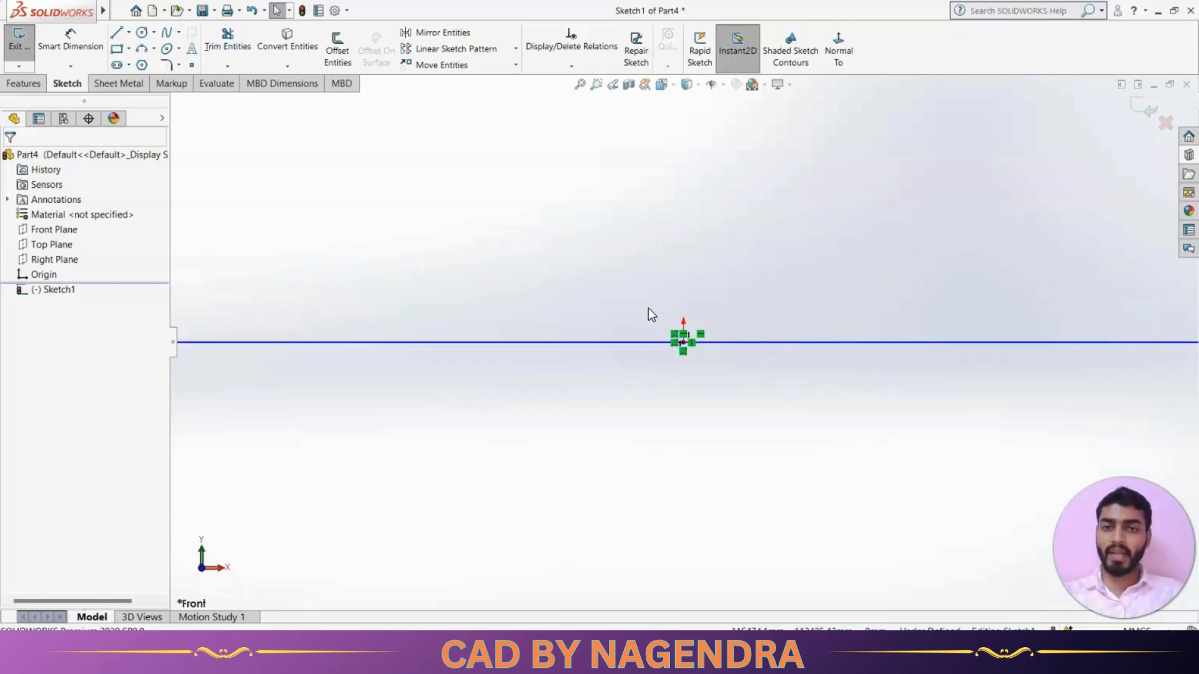
scroll(741, 327, "down", 3)
scroll(708, 339, "up", 4)
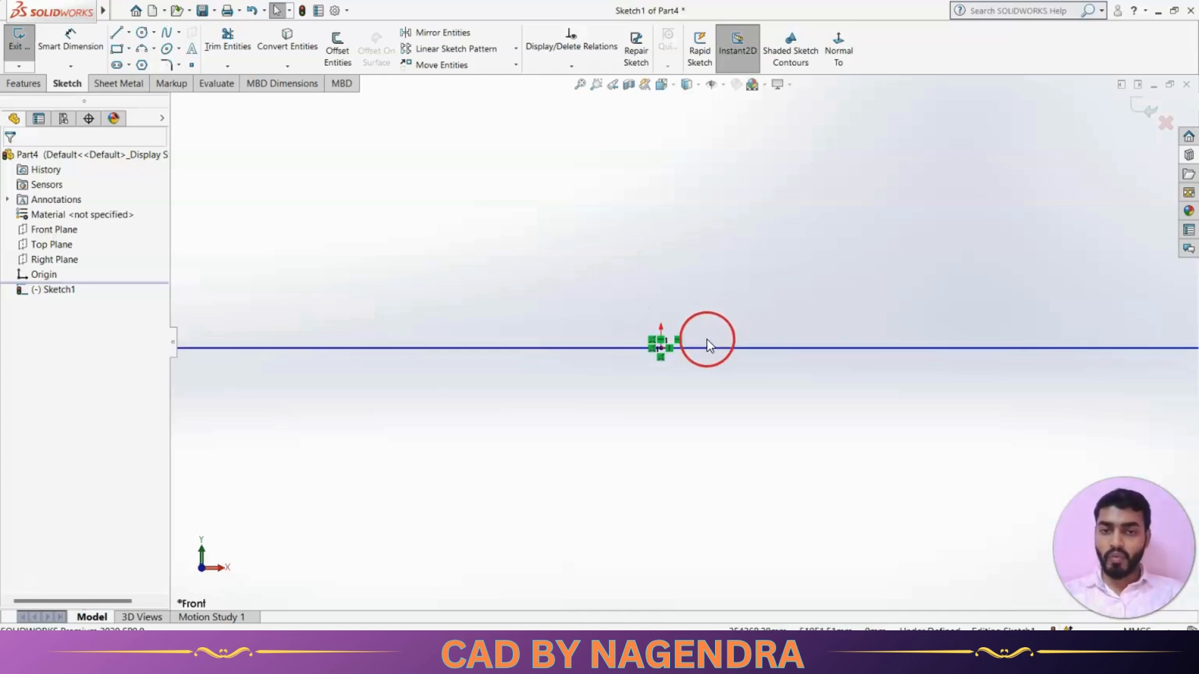
scroll(706, 339, "up", 2)
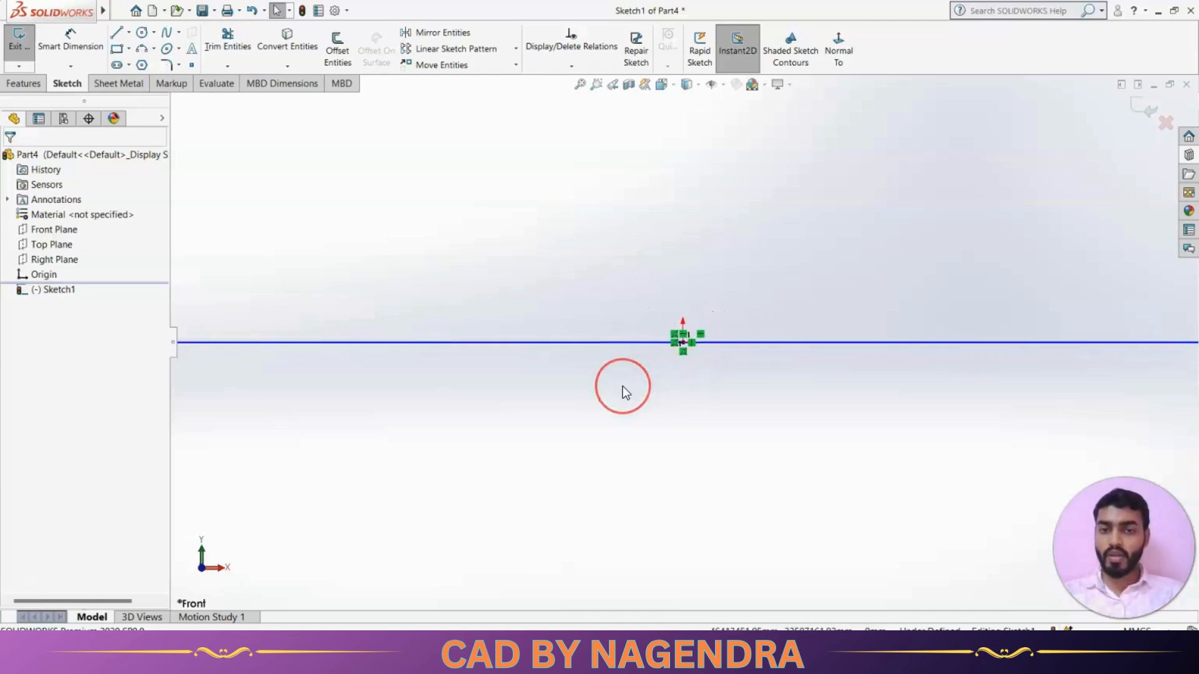
scroll(698, 353, "down", 1)
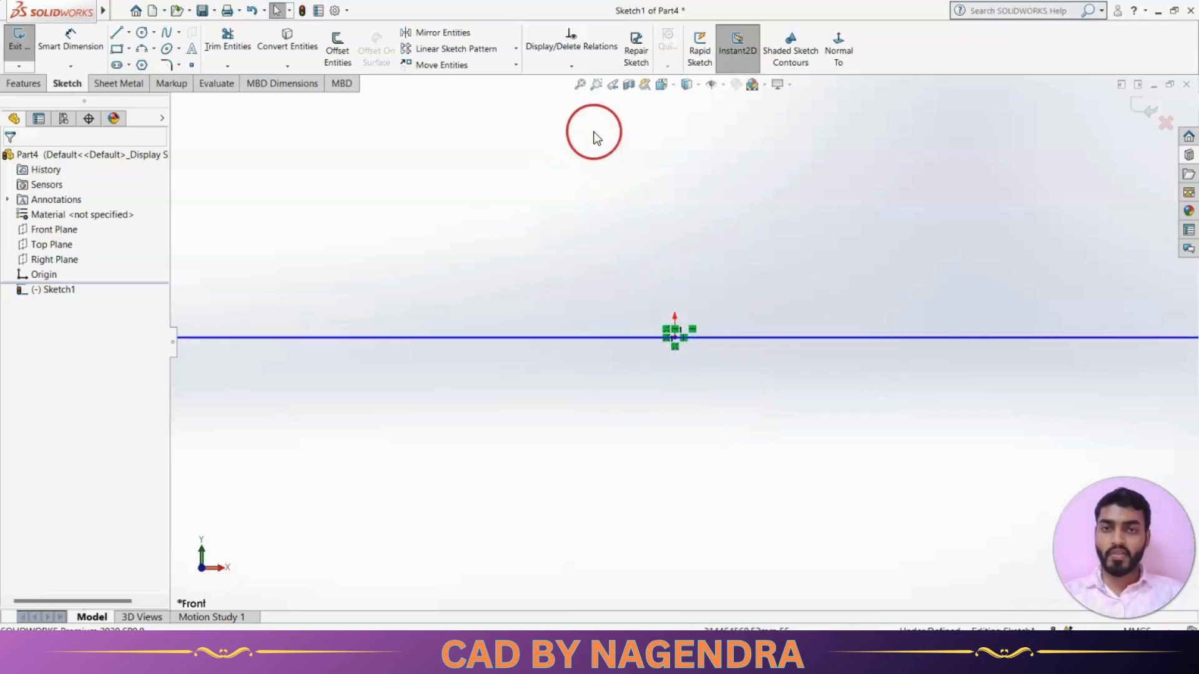
left_click(577, 85)
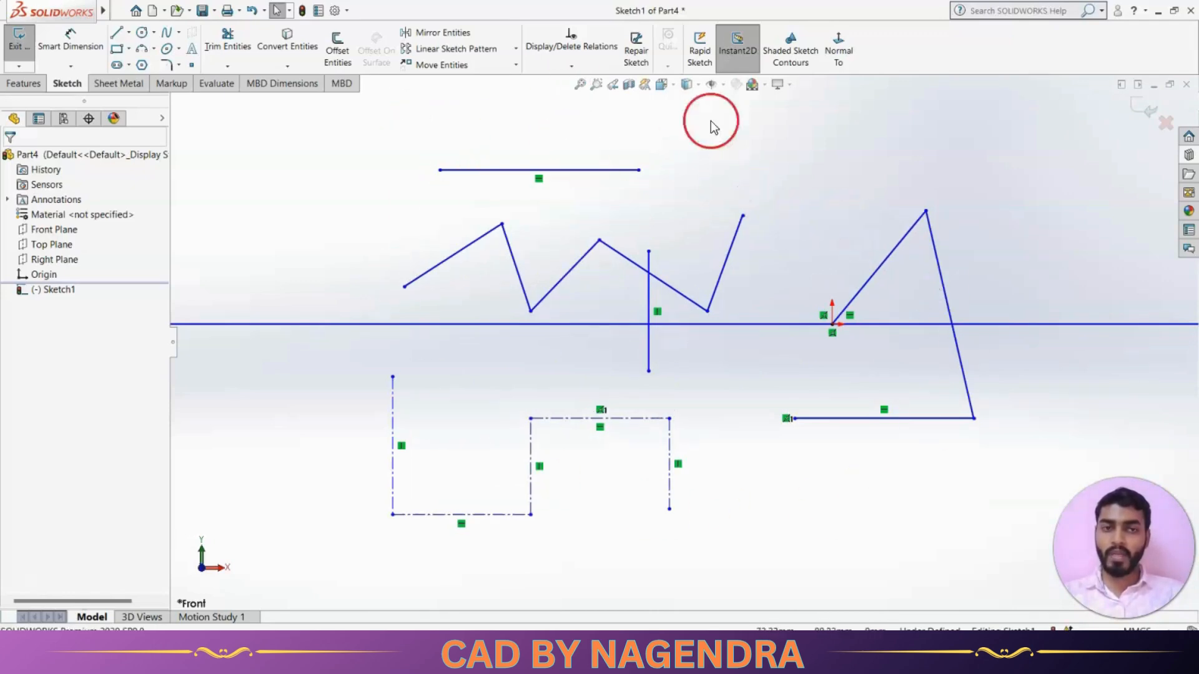
scroll(706, 318, "up", 1)
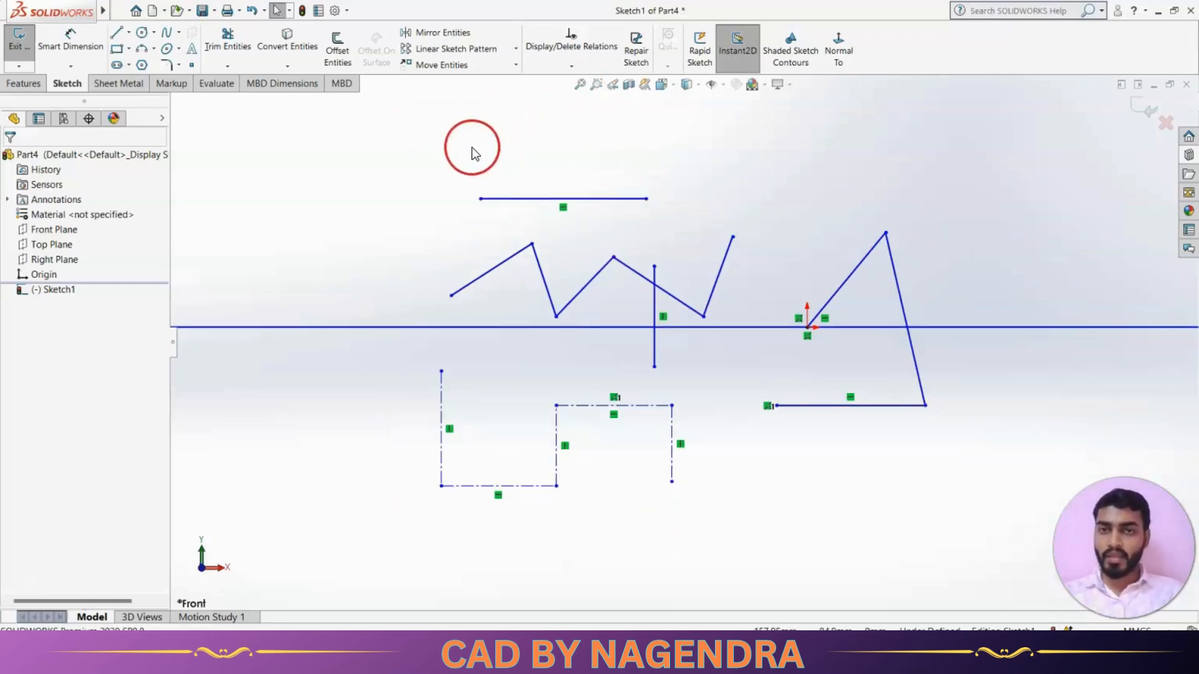
Draw a short horizontal midpoint line centred on the construction chain's upper-left corner.
left_click(119, 32)
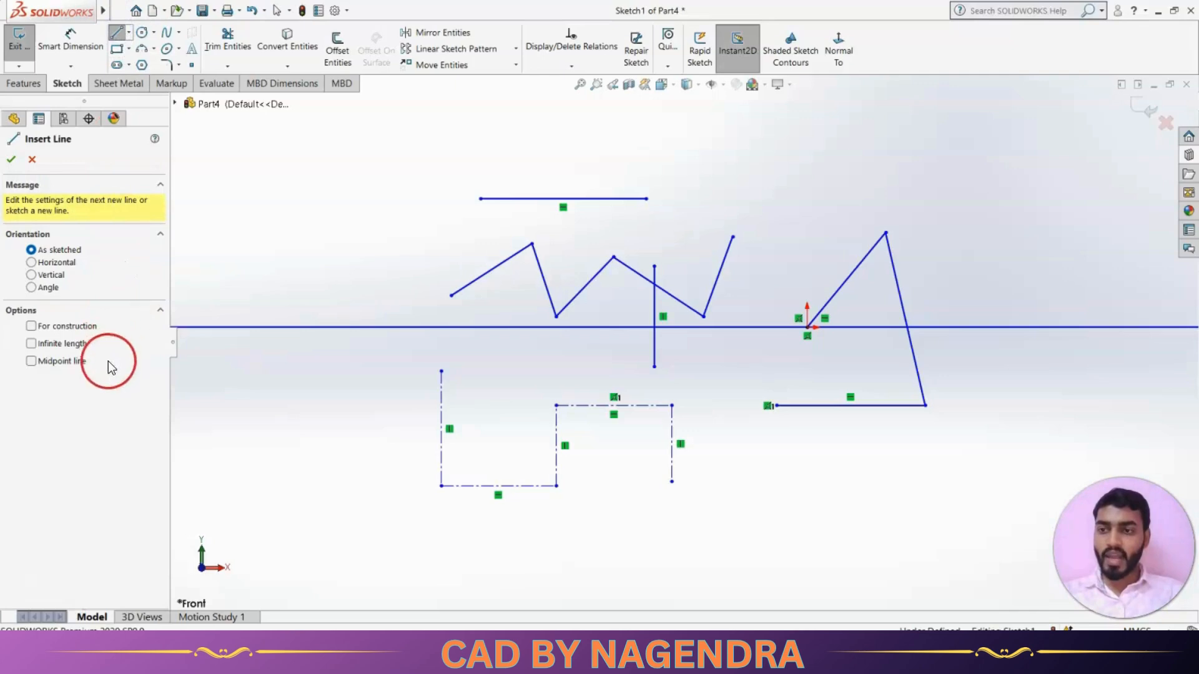
left_click(31, 362)
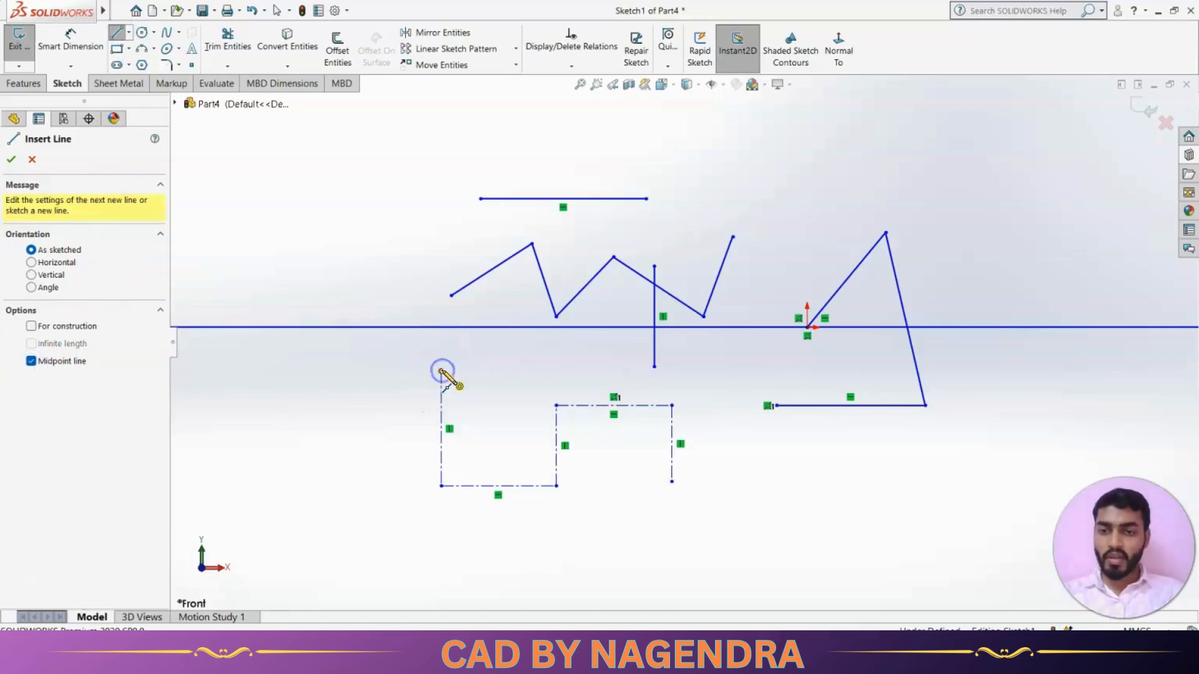
left_click(442, 371)
left_click_drag(470, 372, 538, 372)
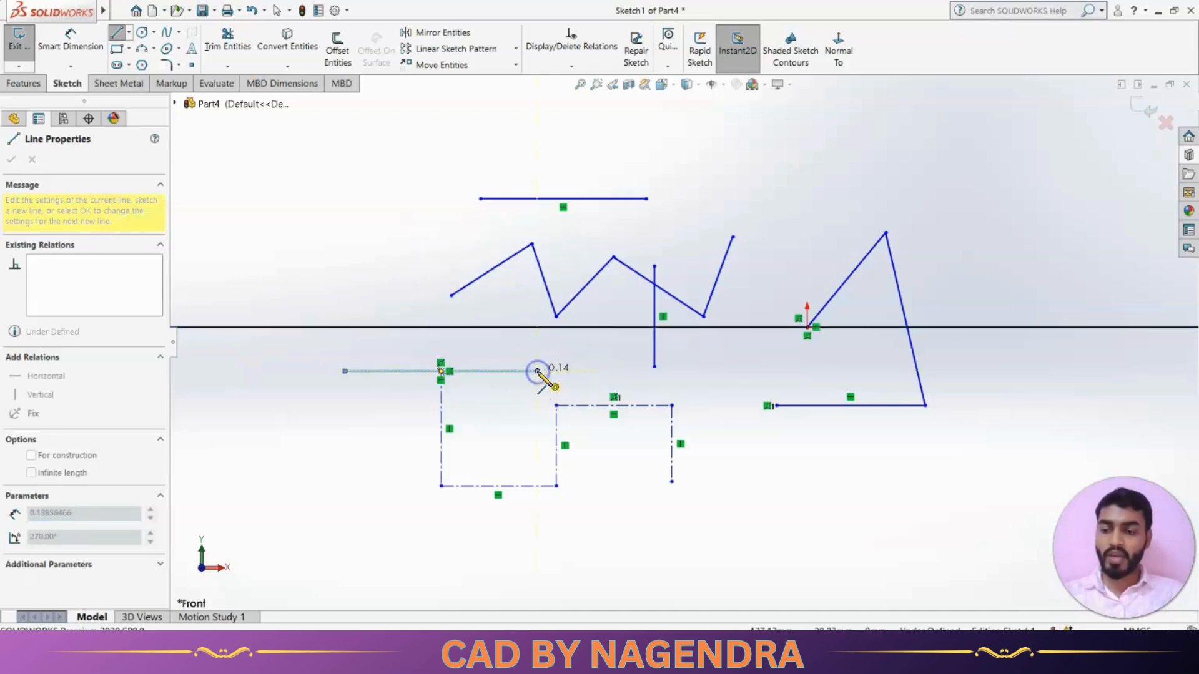
key("Escape")
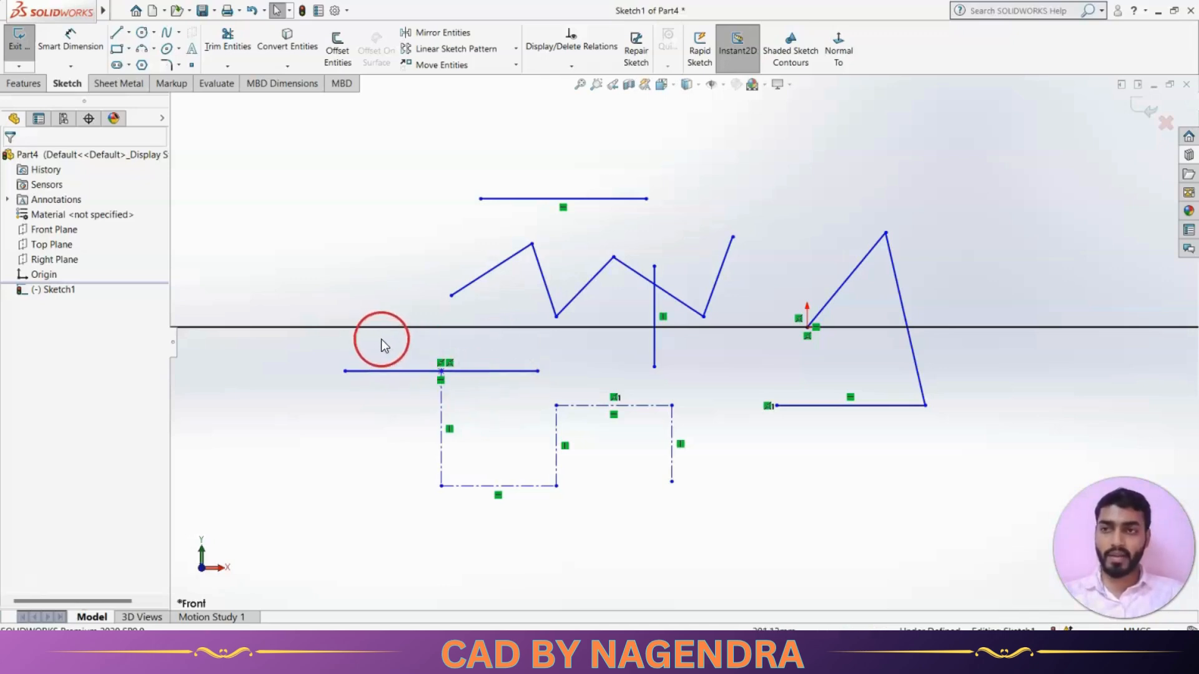
Draw a stepped chain of horizontal and vertical lines across the sketch.
scroll(442, 280, "up", 2)
scroll(570, 198, "down", 2)
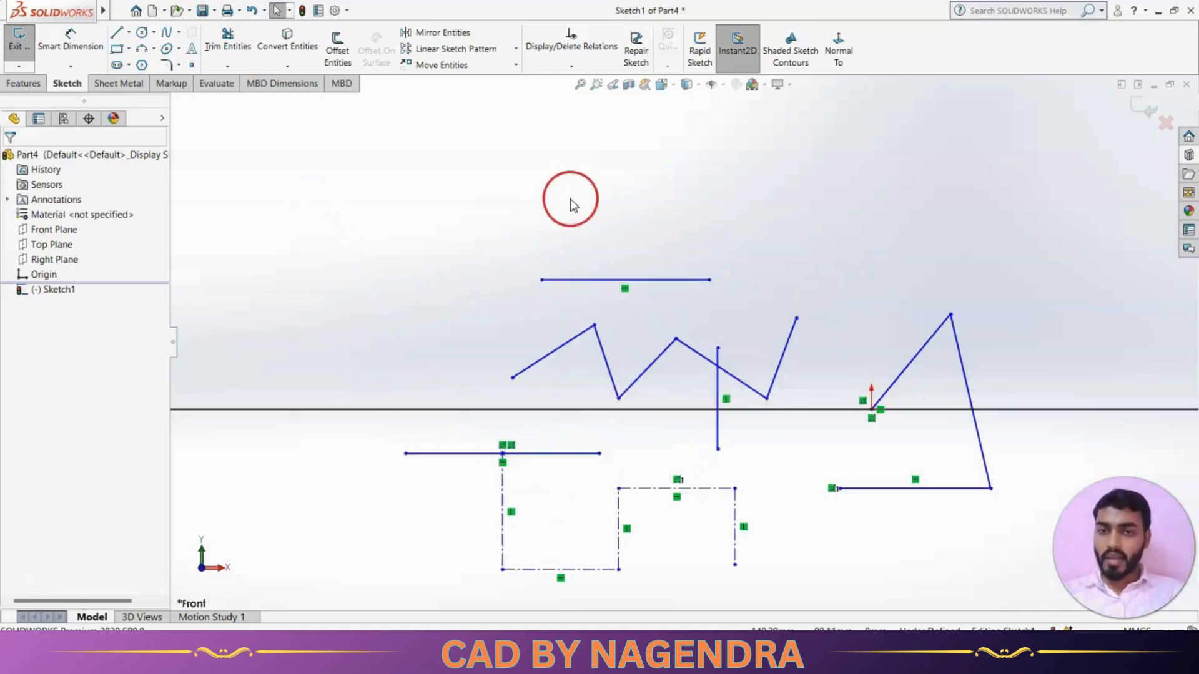
left_click(117, 32)
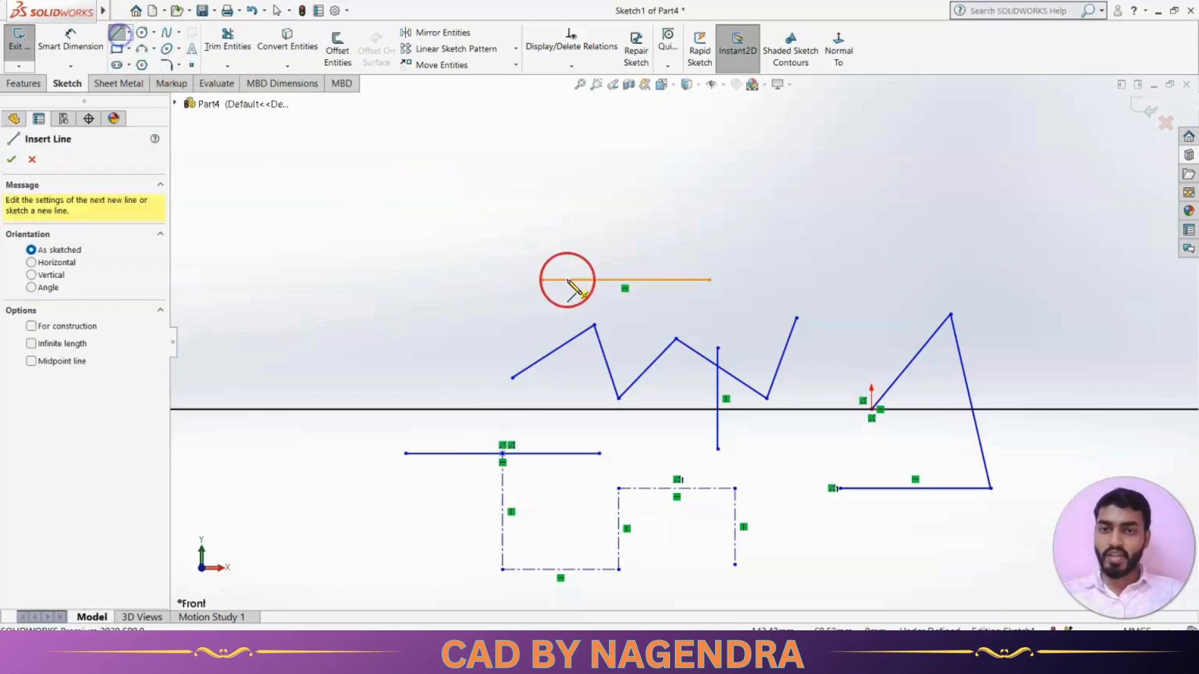
scroll(580, 293, "down", 2)
scroll(588, 253, "down", 1)
scroll(604, 306, "up", 2)
scroll(620, 222, "down", 1)
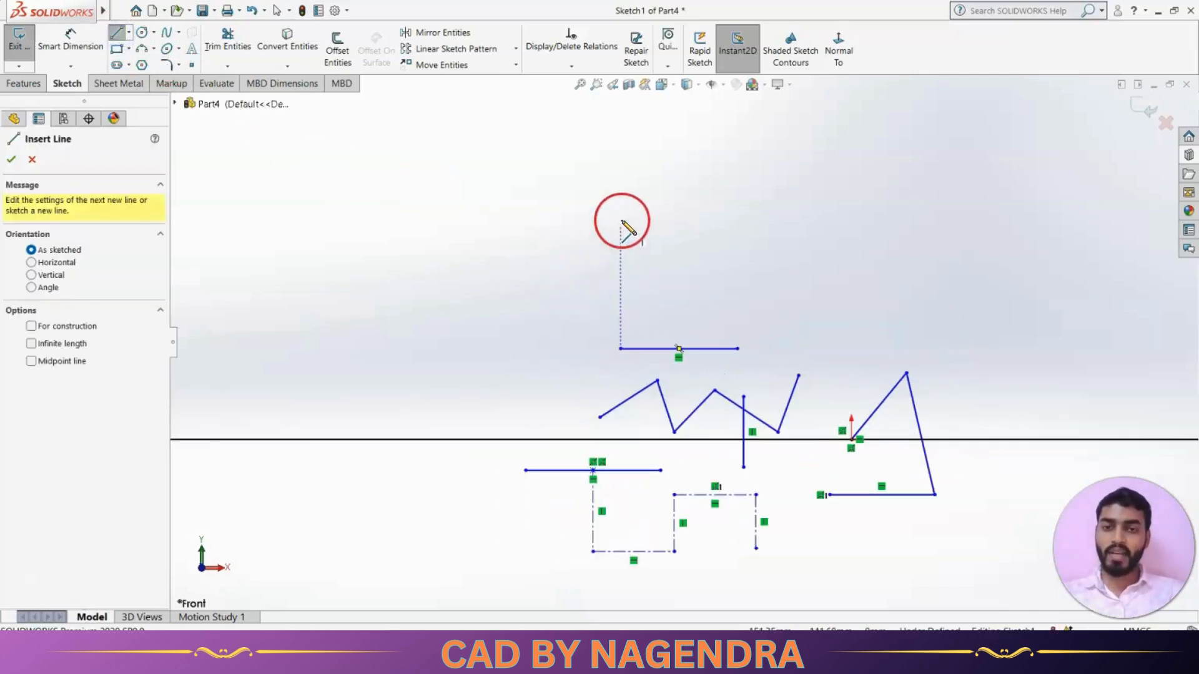
left_click(429, 238)
left_click(534, 237)
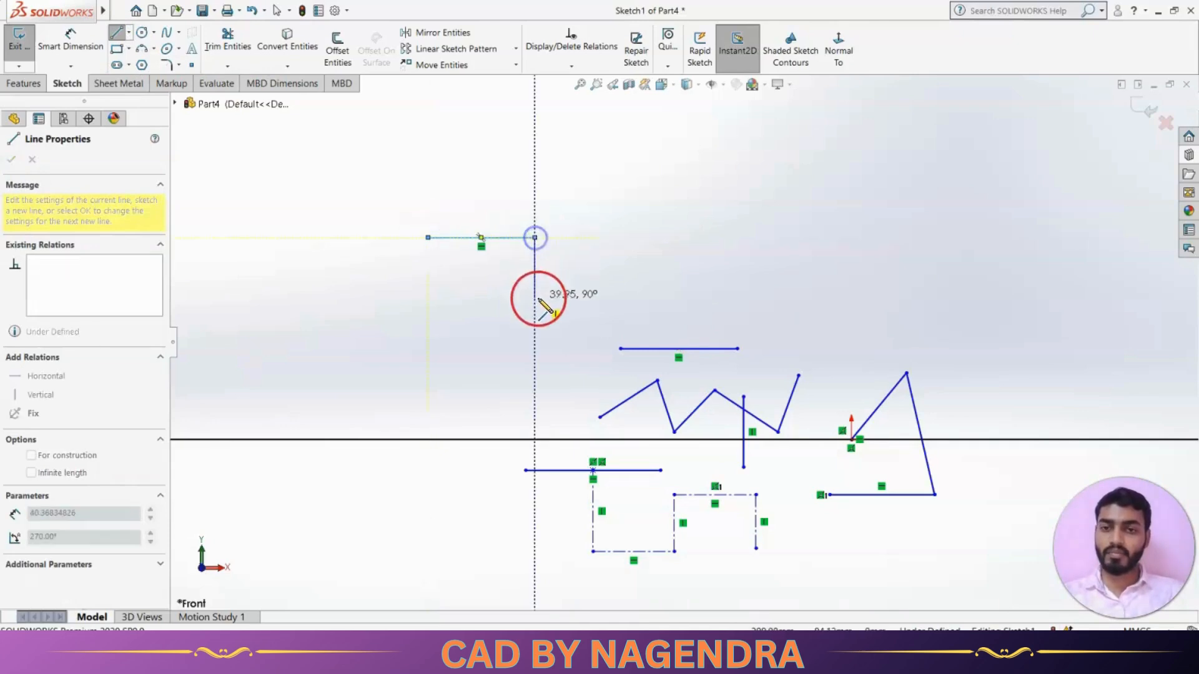
left_click(534, 298)
left_click(681, 298)
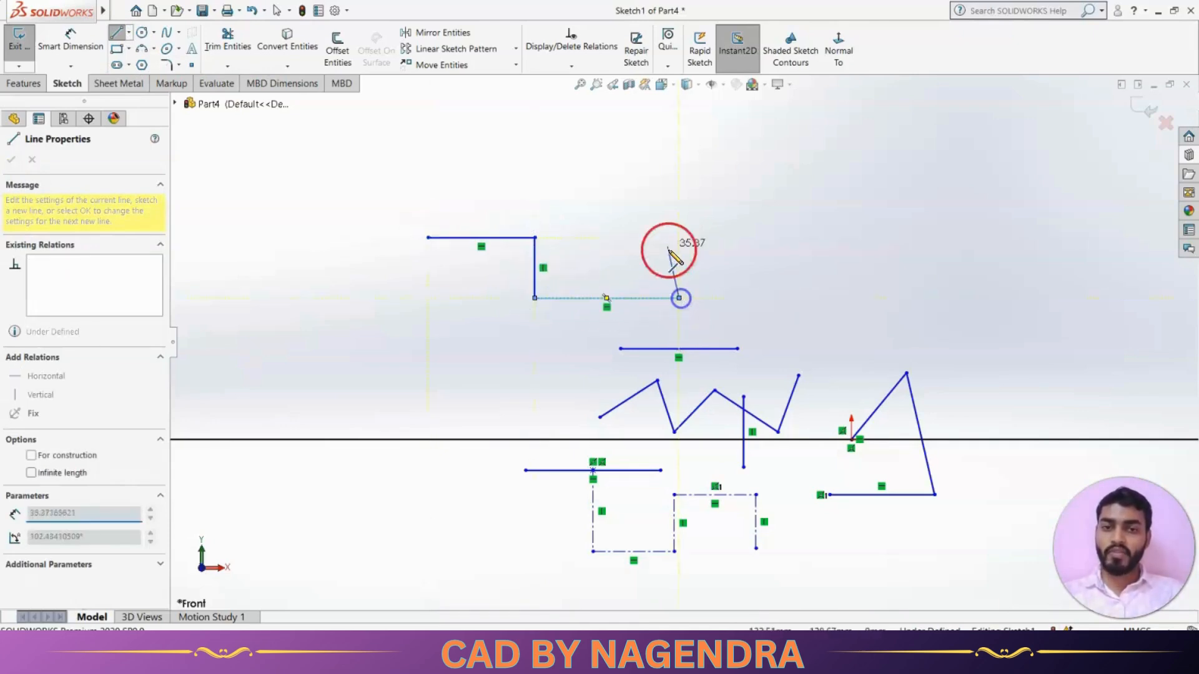
left_click(679, 184)
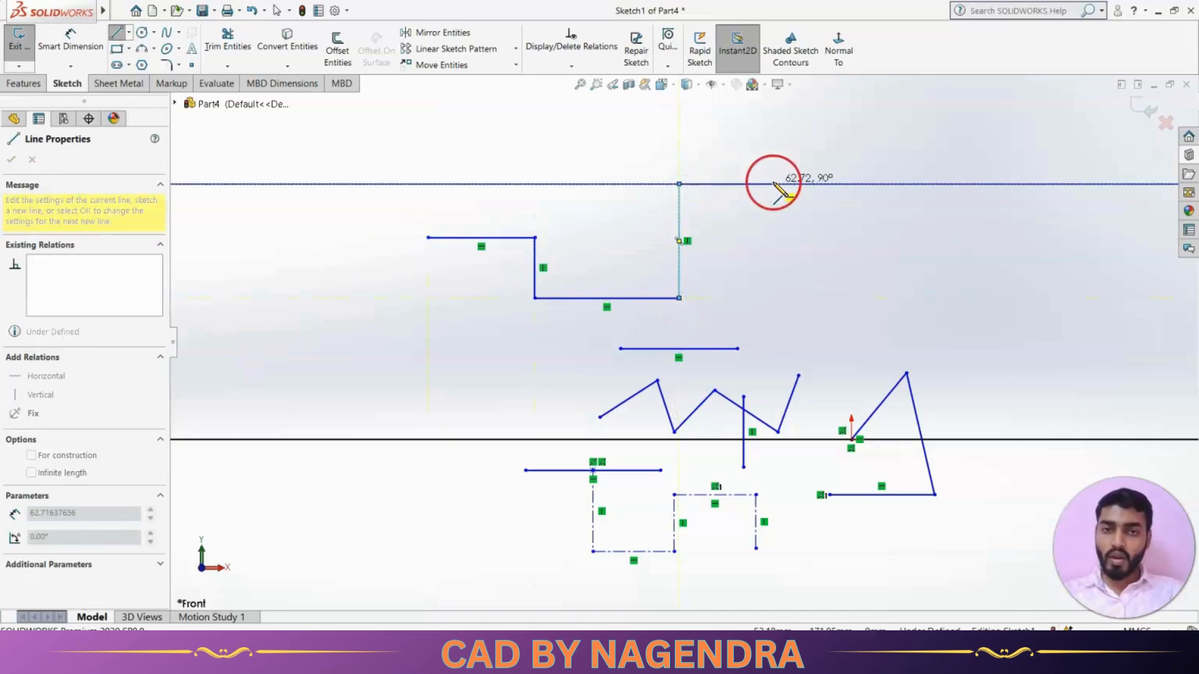
left_click(773, 184)
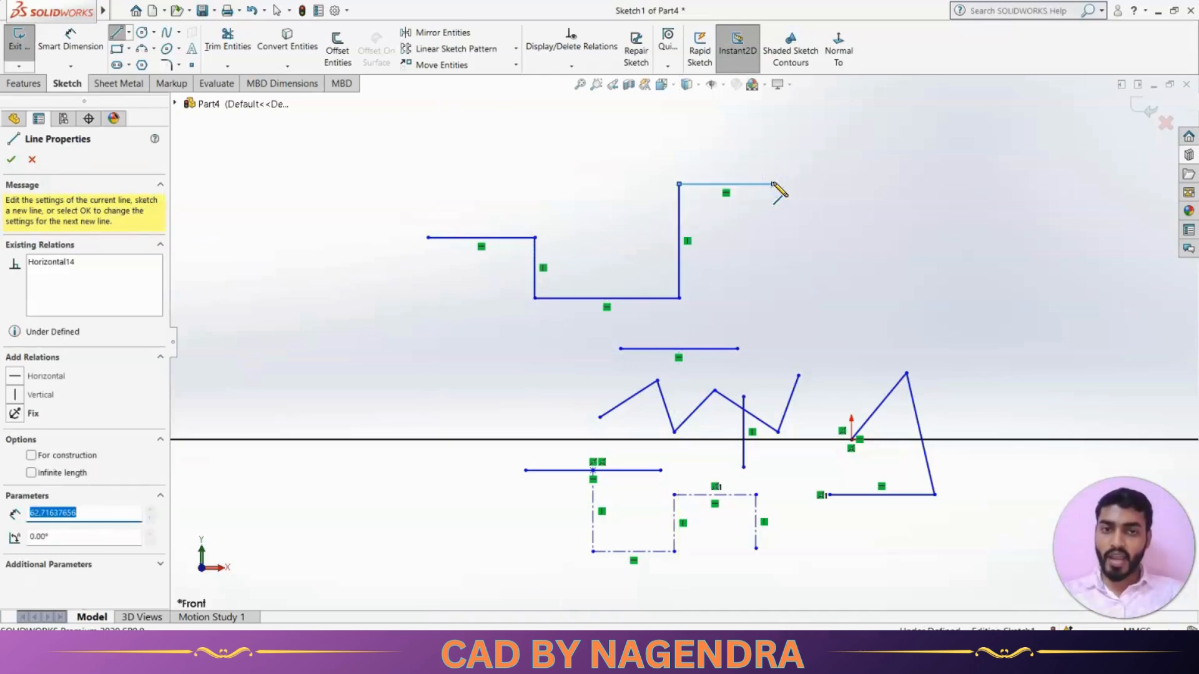
Add a tangent quarter arc, then continue the outline up the right, across the top and down the left.
left_click_drag(775, 185, 812, 210)
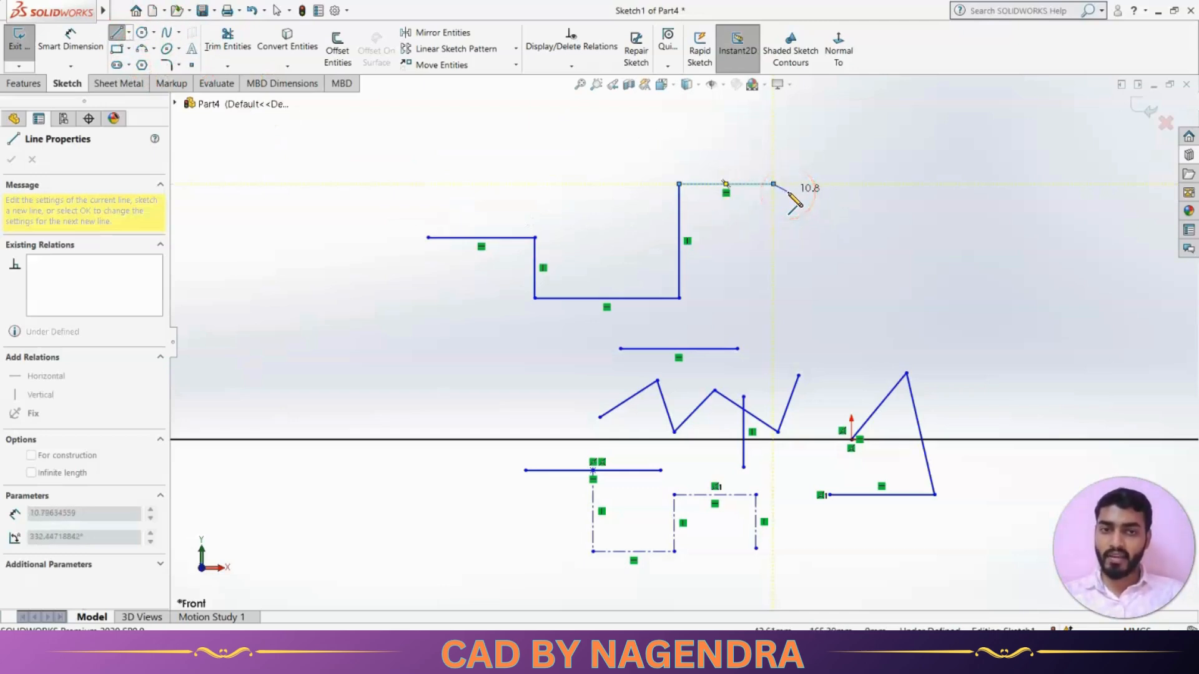
left_click_drag(788, 193, 904, 279)
left_click(902, 276)
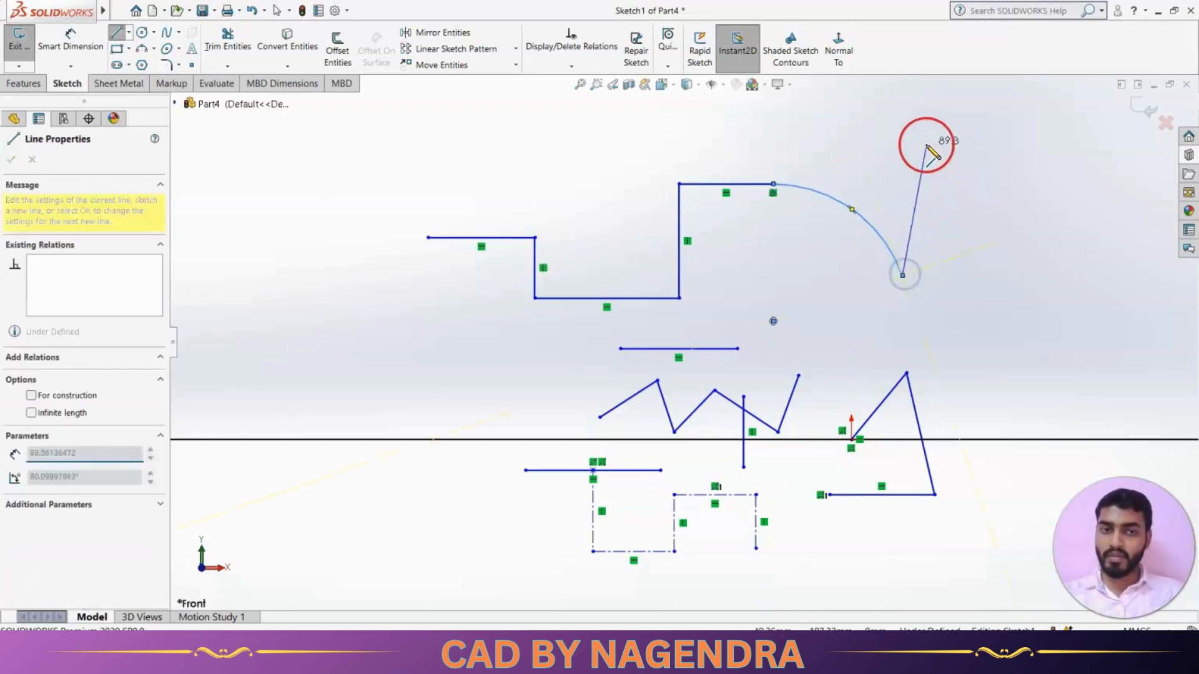
left_click(902, 134)
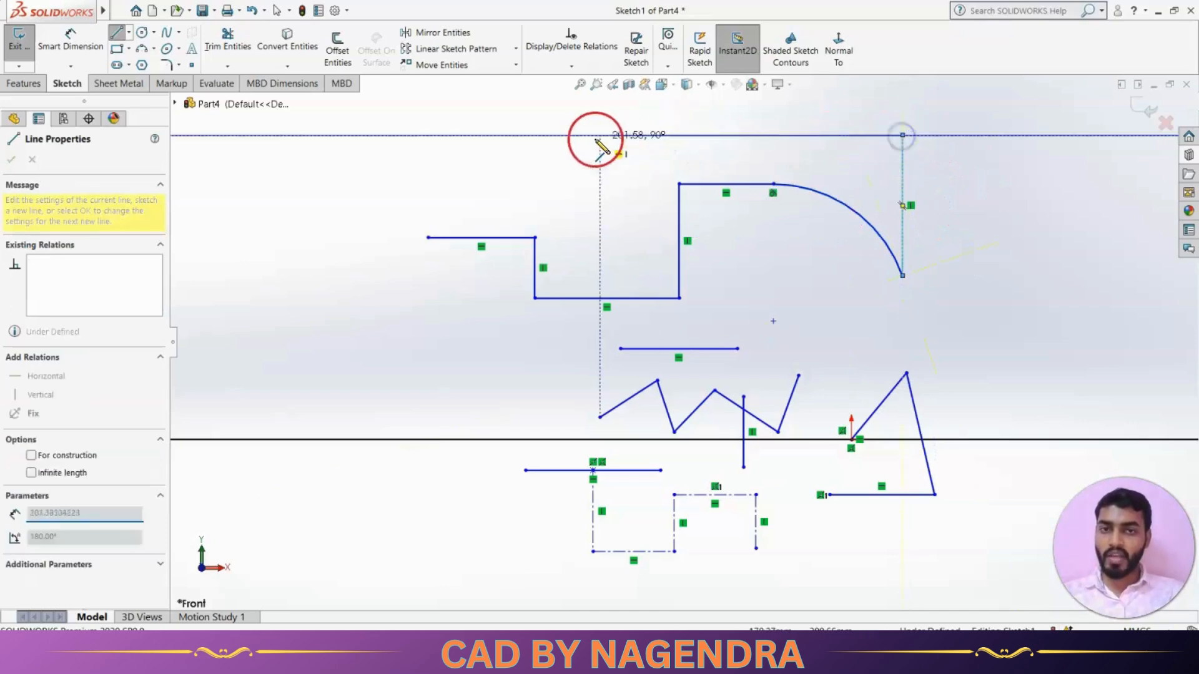
left_click(343, 135)
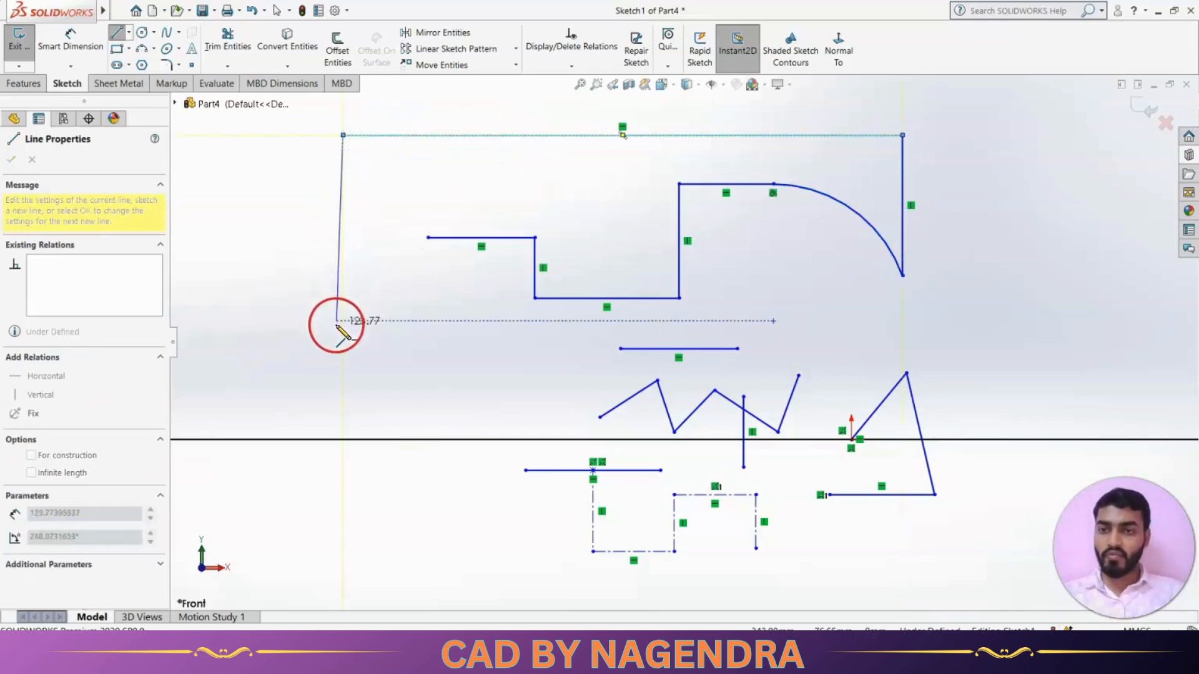
left_click(343, 331)
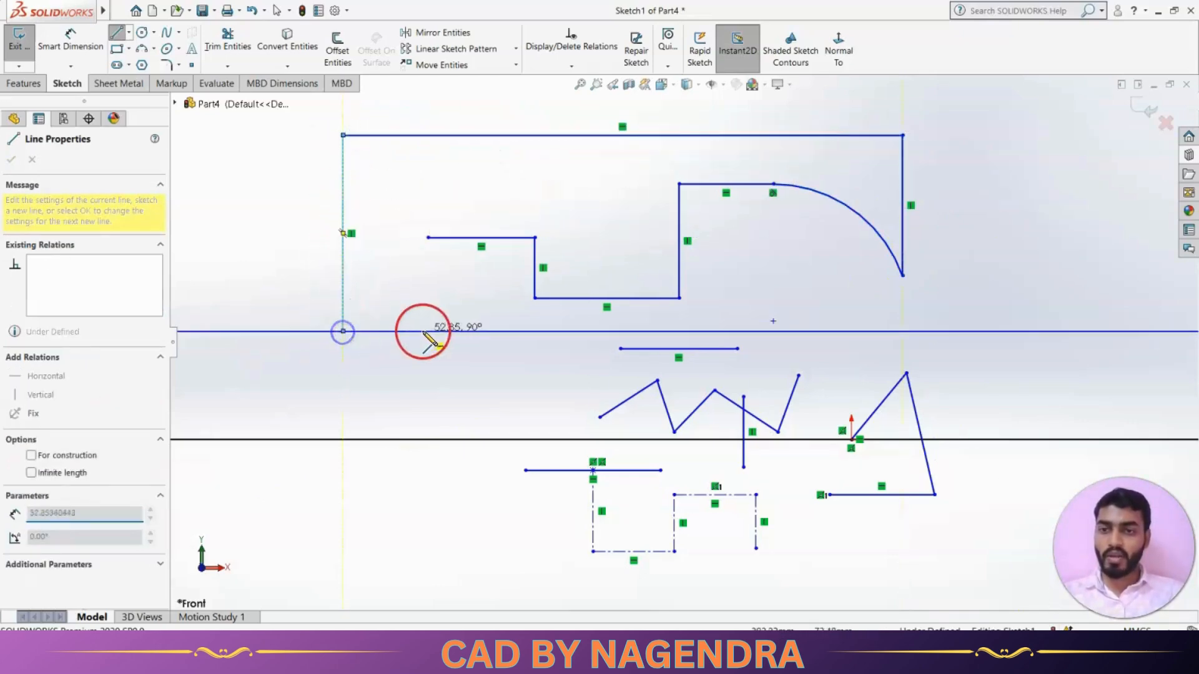
left_click(461, 332)
Add a smaller profile with a tangent arc and angled edges at the lower left.
mouse_move(461, 332)
left_mouse_down()
mouse_move(535, 383)
mouse_move(474, 344)
left_mouse_up()
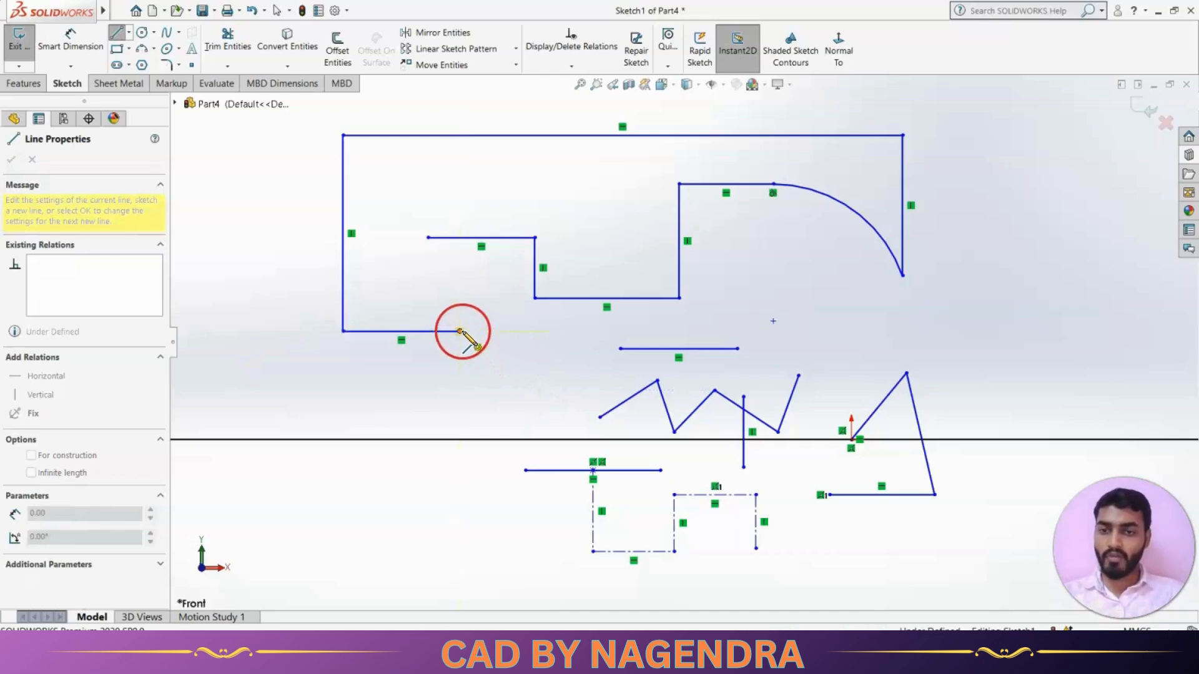
left_click(532, 379)
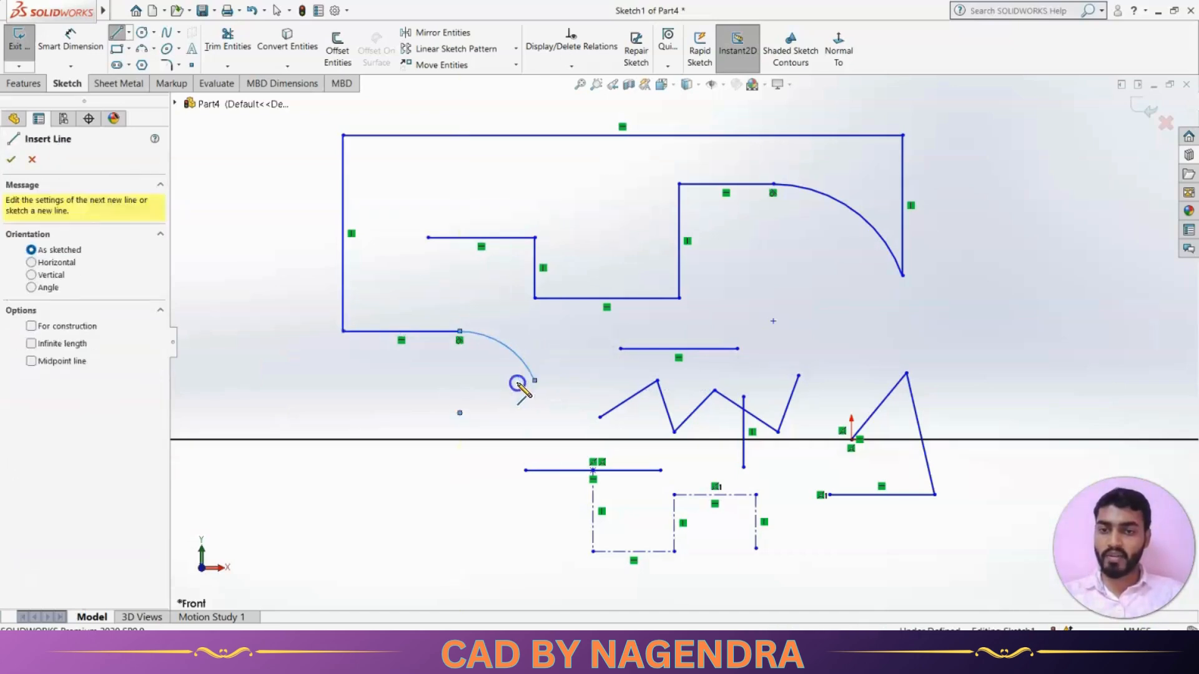
left_click(343, 375)
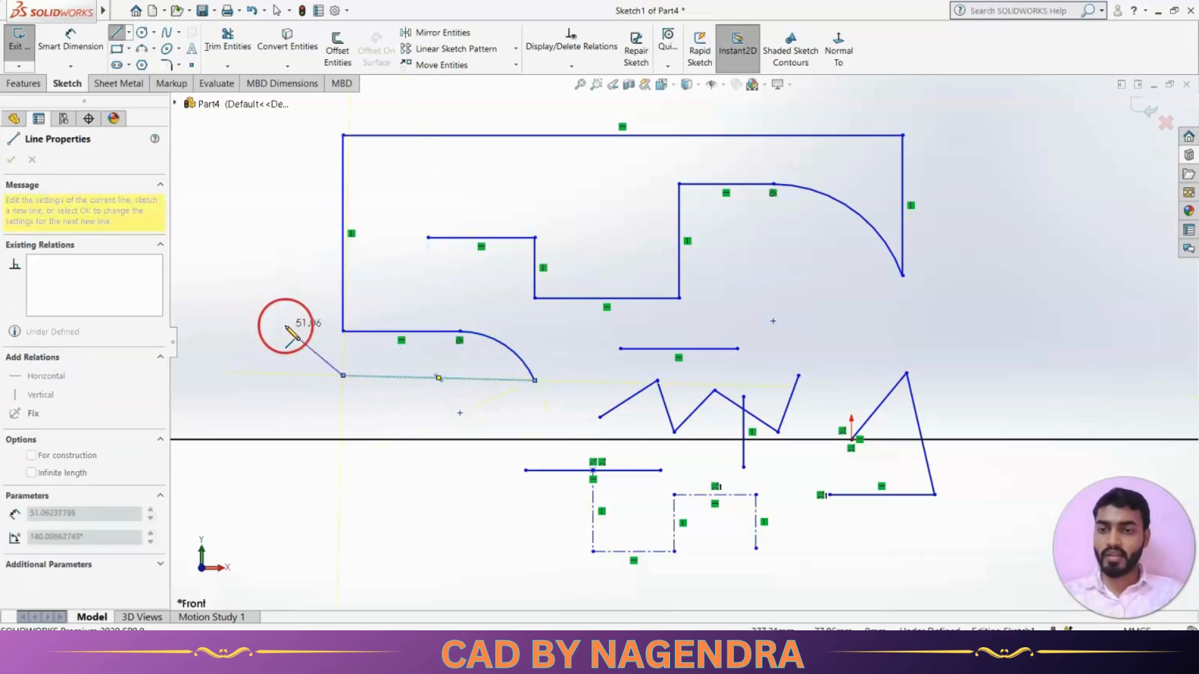
left_click(297, 299)
left_click(234, 306)
left_click(238, 384)
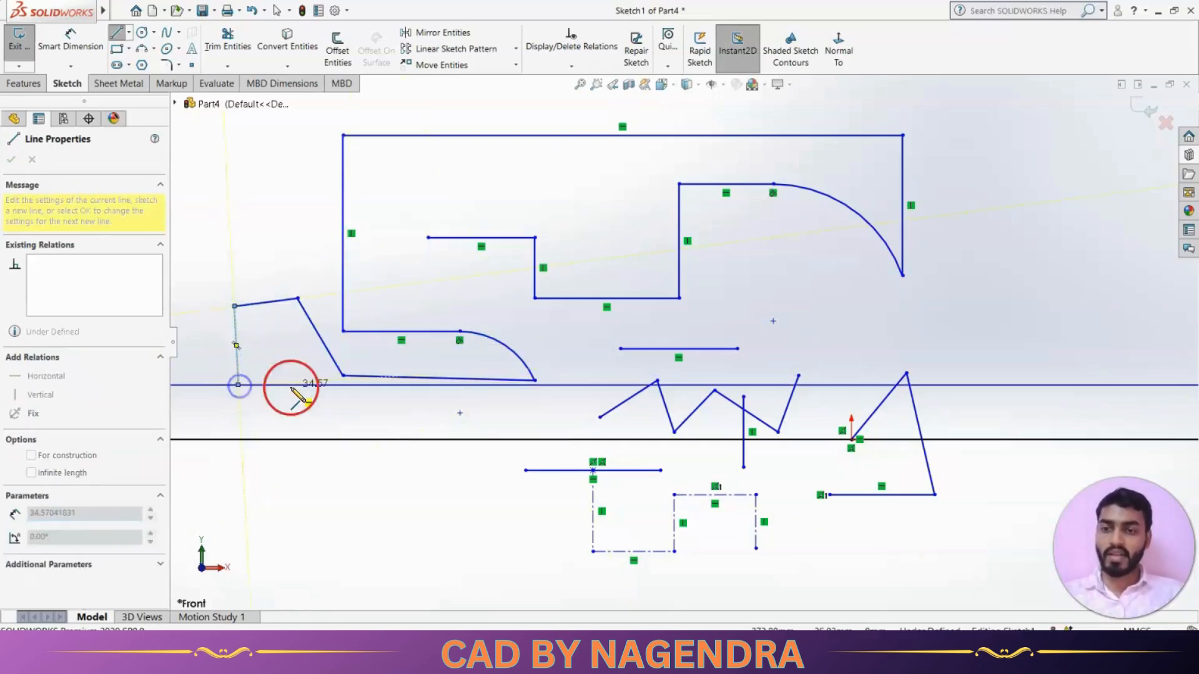
left_click(291, 384)
key("Escape")
Box-select and delete all sketch entities, then delete the leftover horizontal line.
scroll(585, 388, "up", 5)
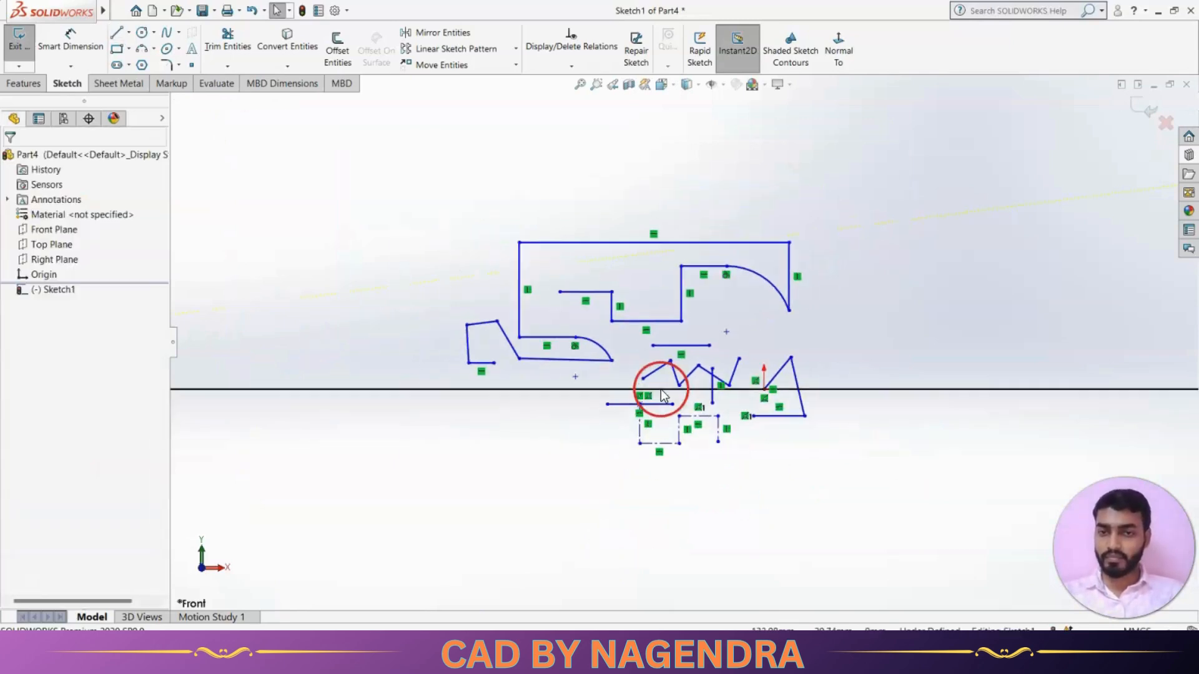
left_click_drag(454, 198, 837, 511)
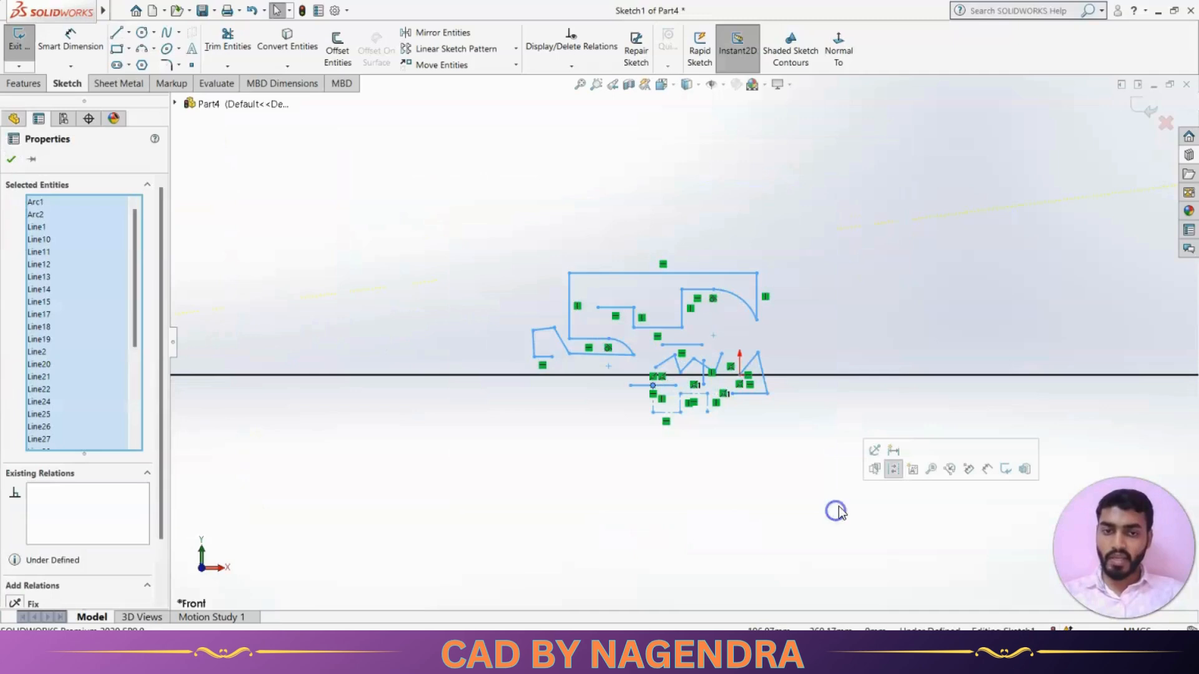
key("Delete")
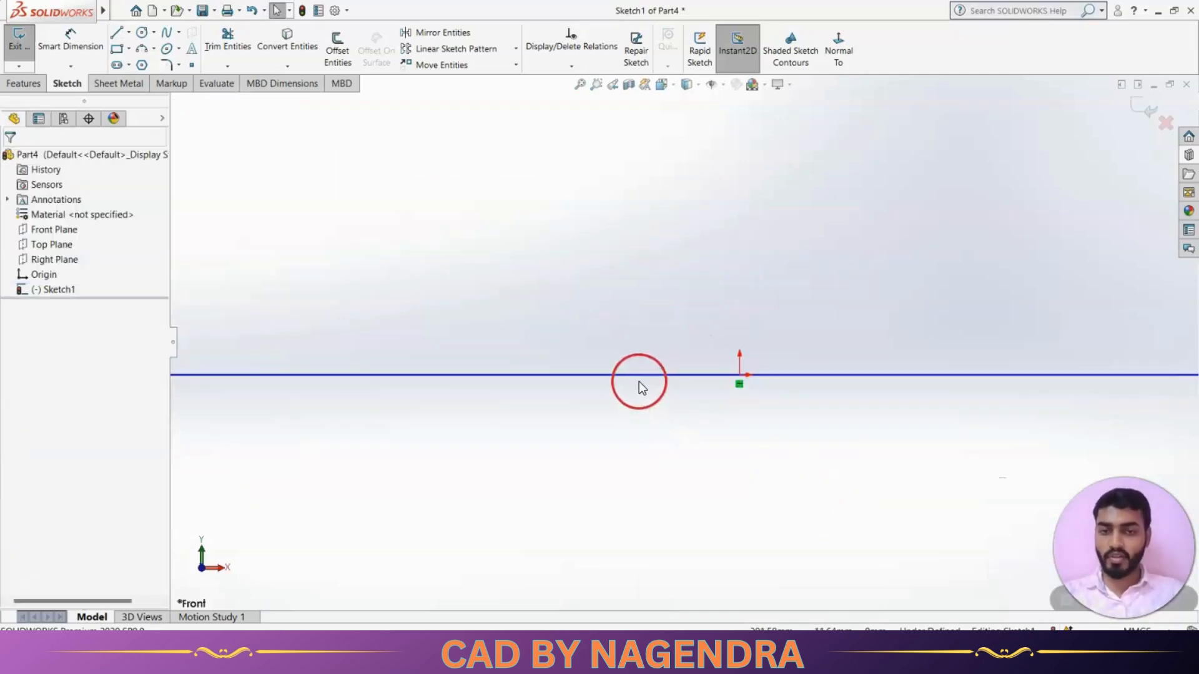
left_click(638, 376)
key("Delete")
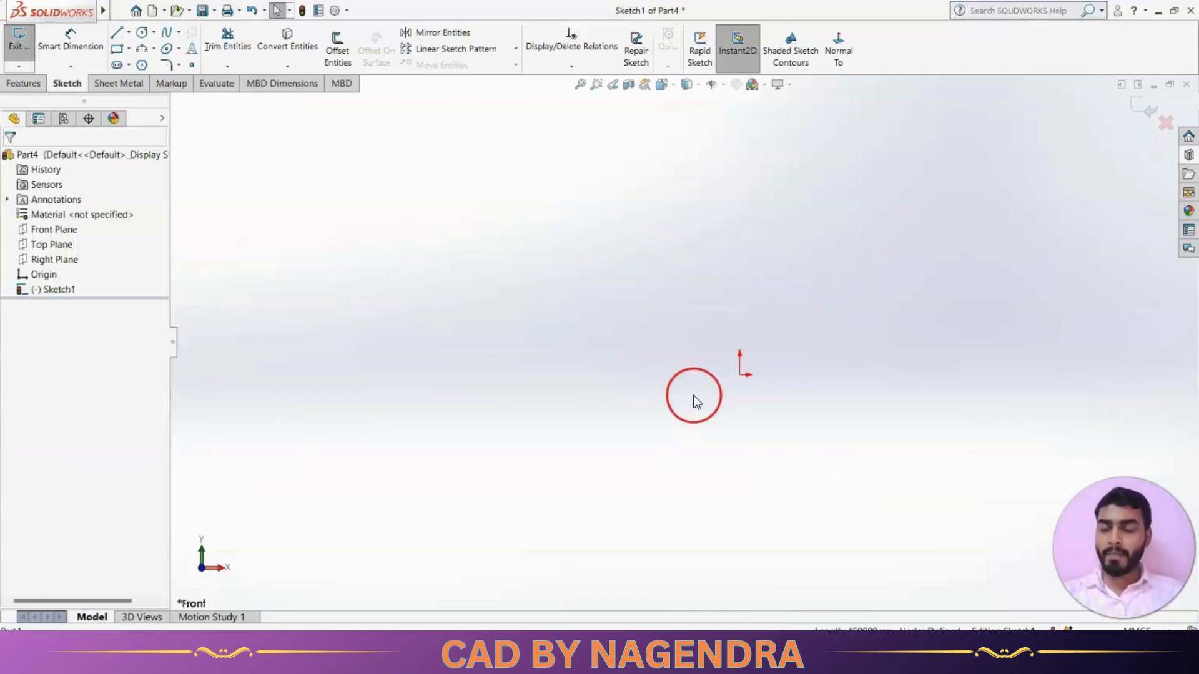
left_click(130, 32)
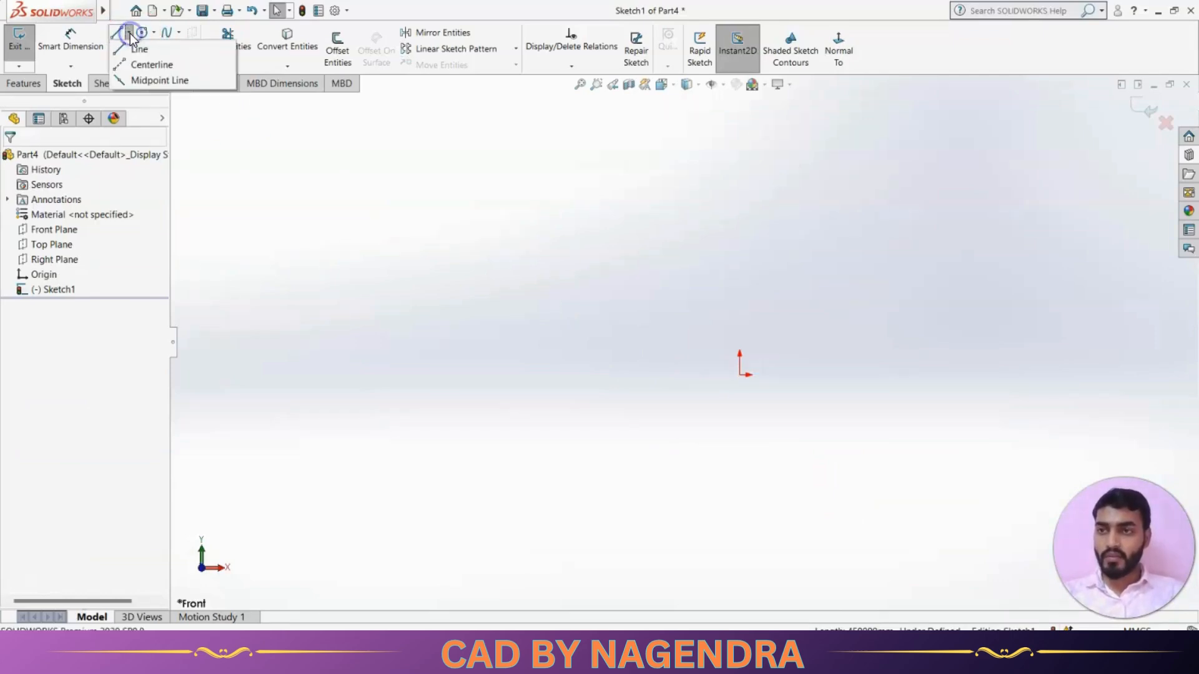
Draw a three-segment centerline chain from the origin going left, up, then right.
left_click(156, 64)
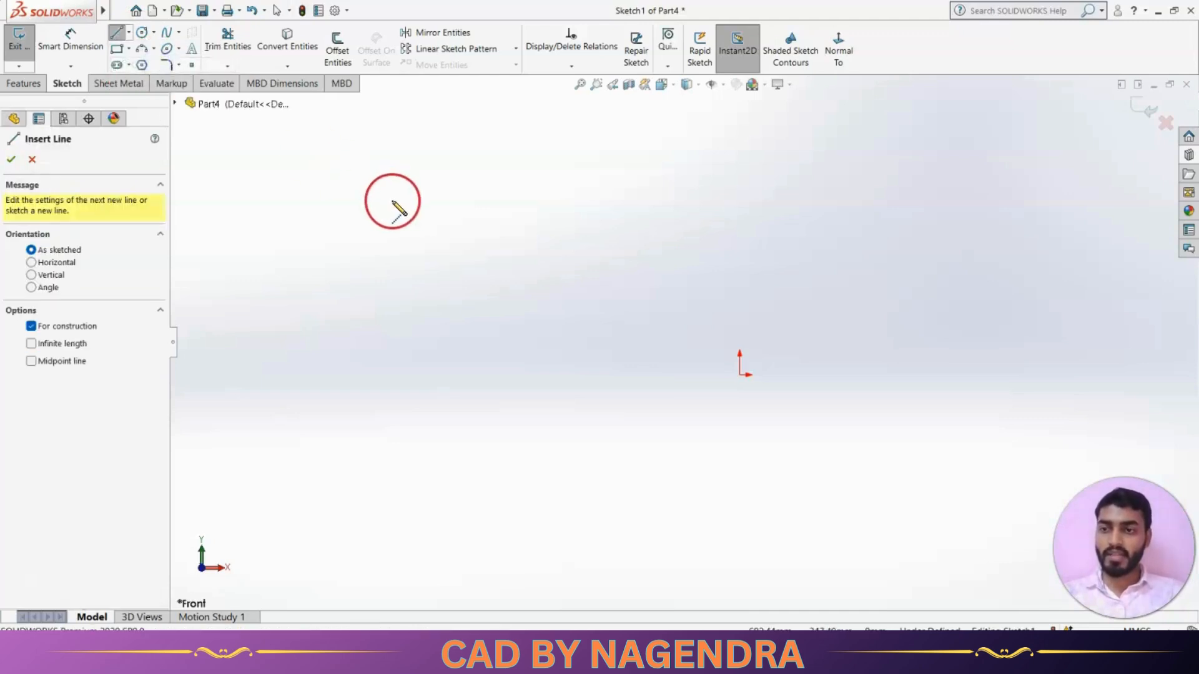
left_click(741, 374)
left_click(451, 375)
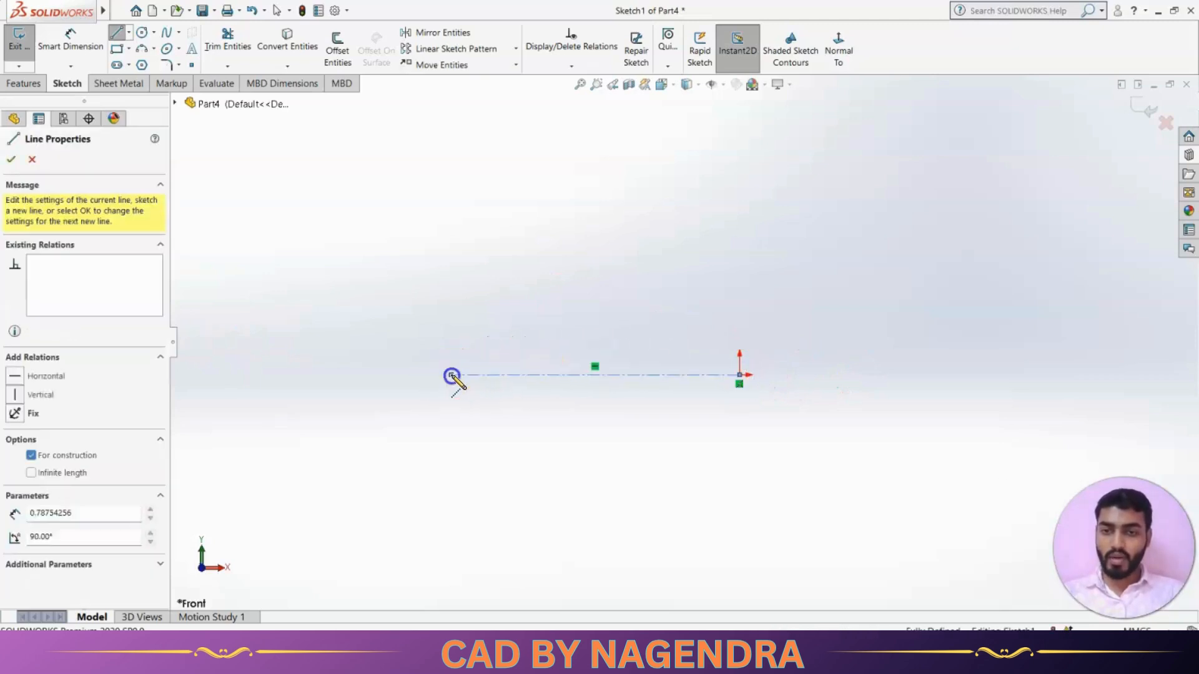
left_click(451, 250)
left_click(617, 251)
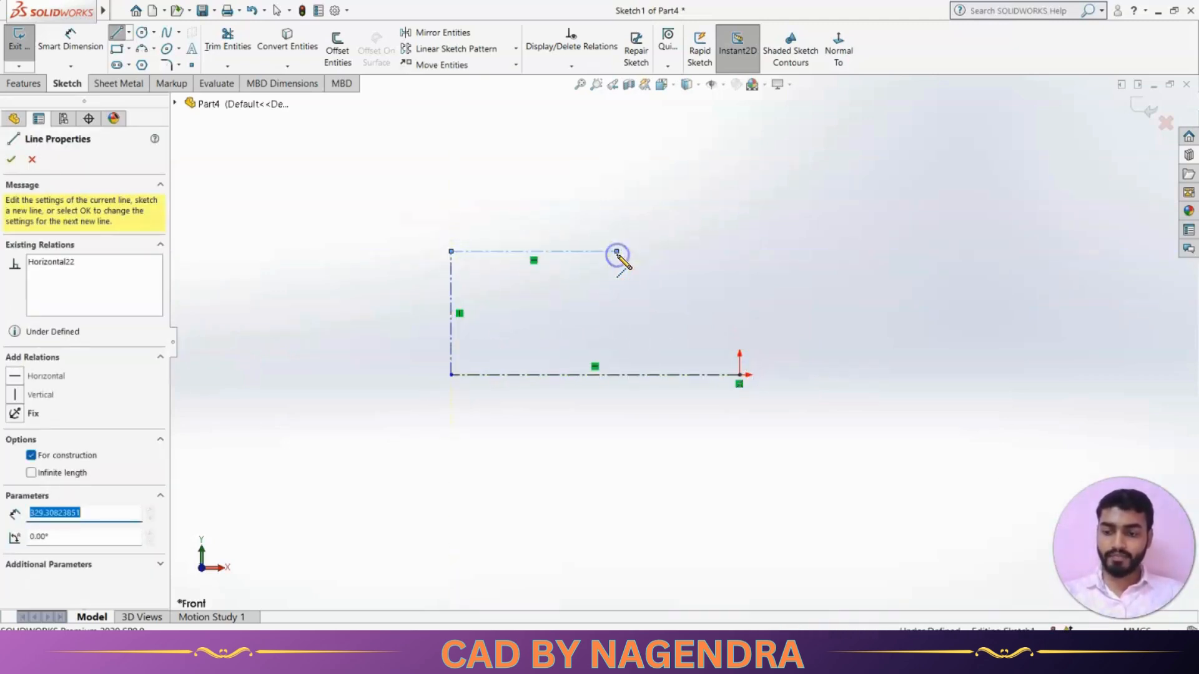
key("Escape")
key("Escape")
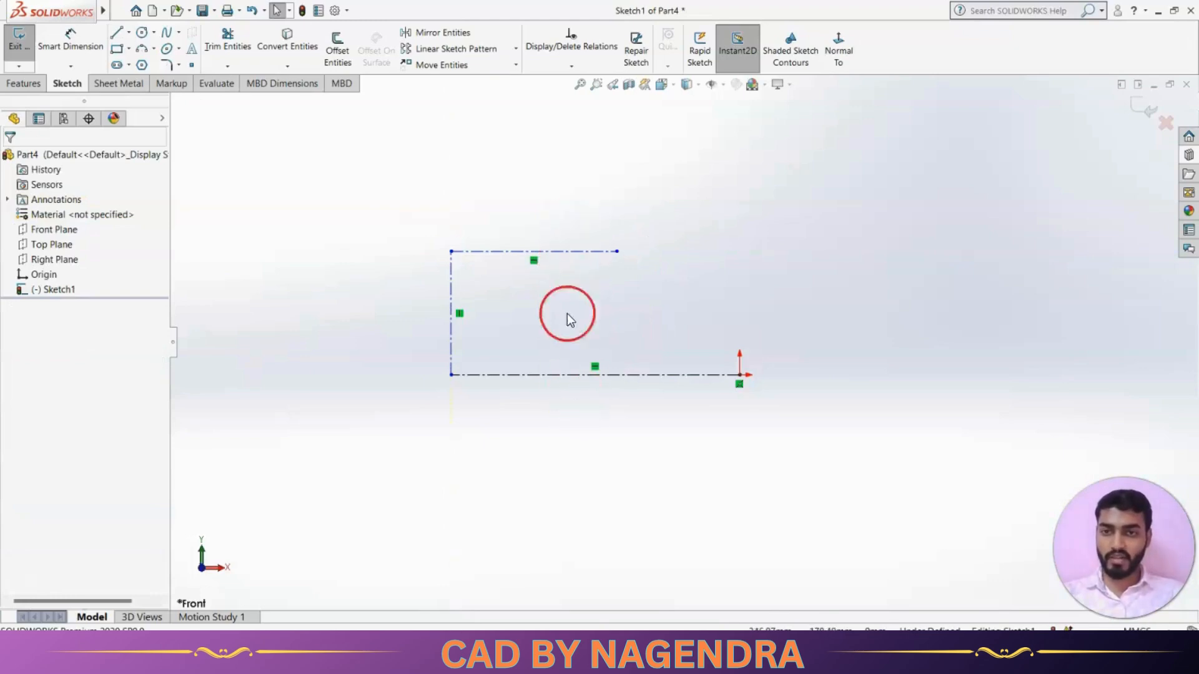
Draw a vertical midpoint line centred on the centerline chain's top-right end.
left_click(130, 32)
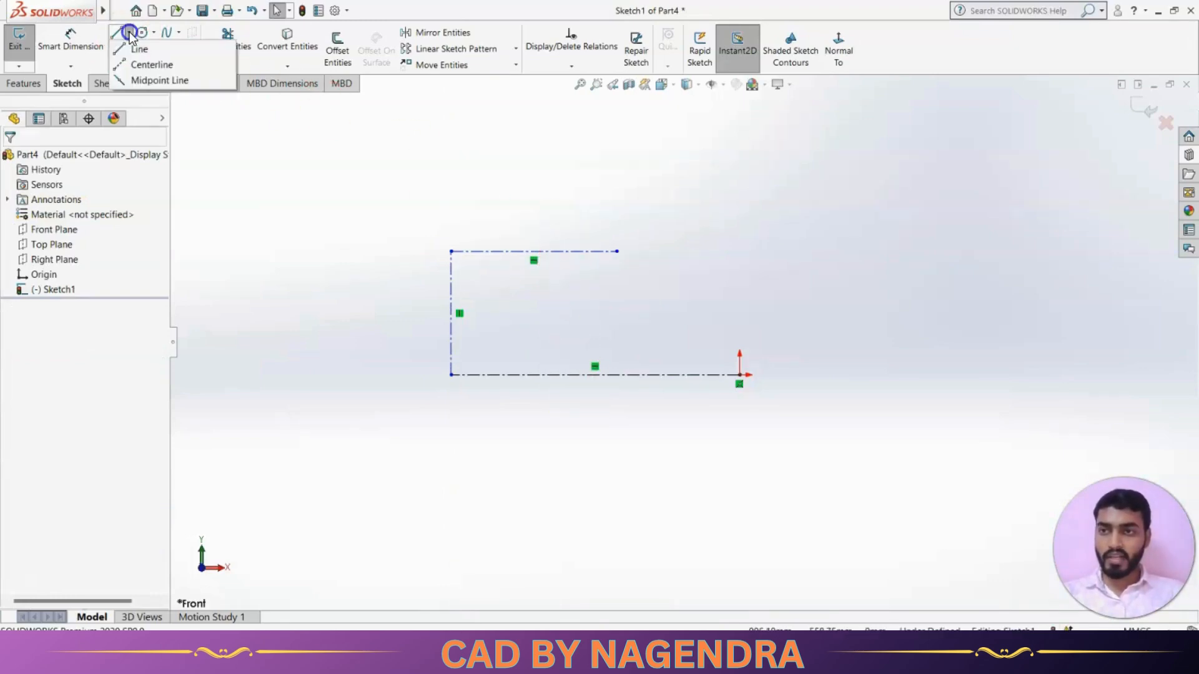
left_click(143, 80)
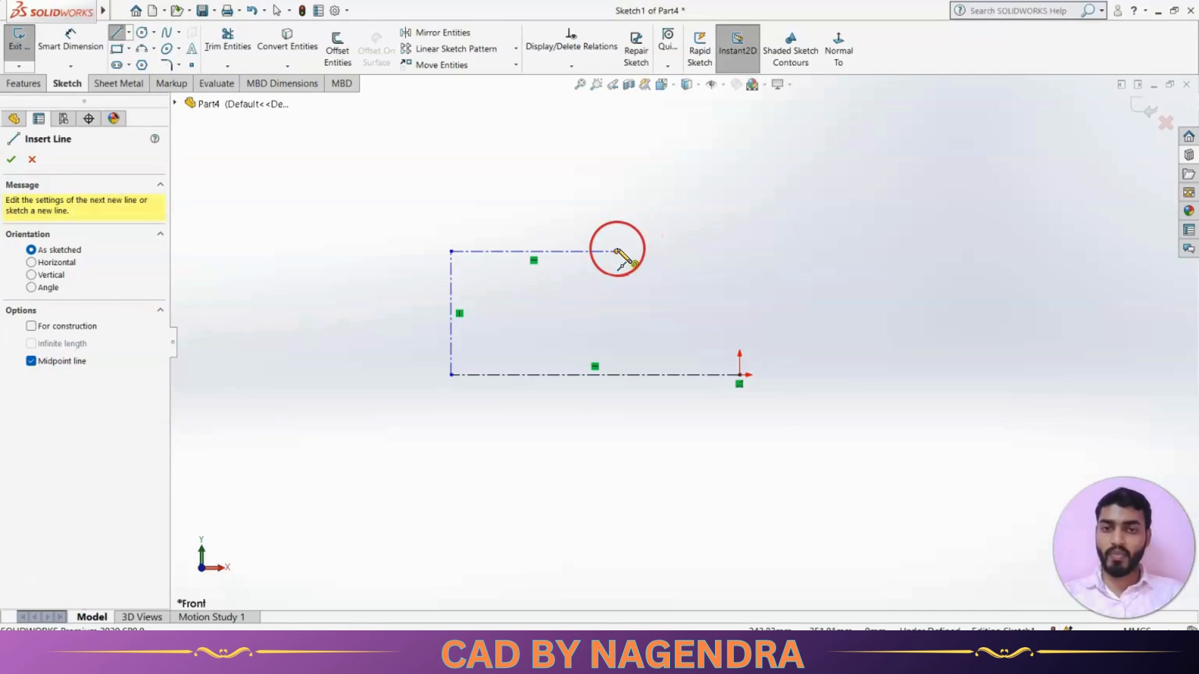
left_click_drag(617, 251, 617, 195)
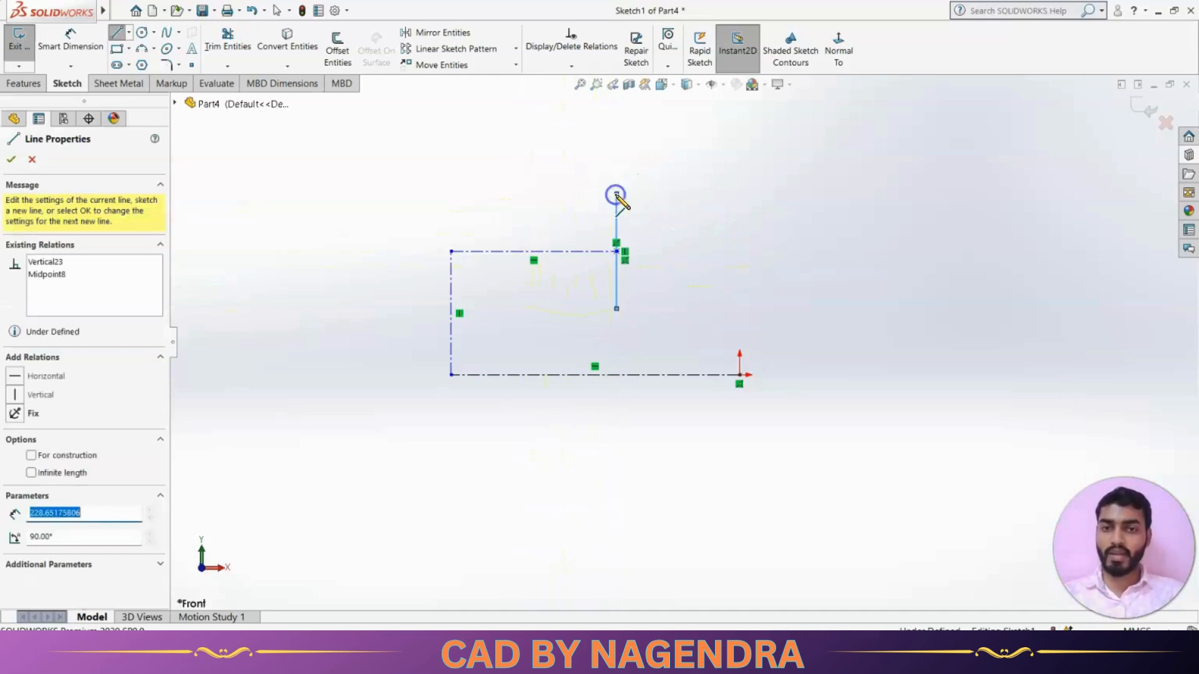
key("Escape")
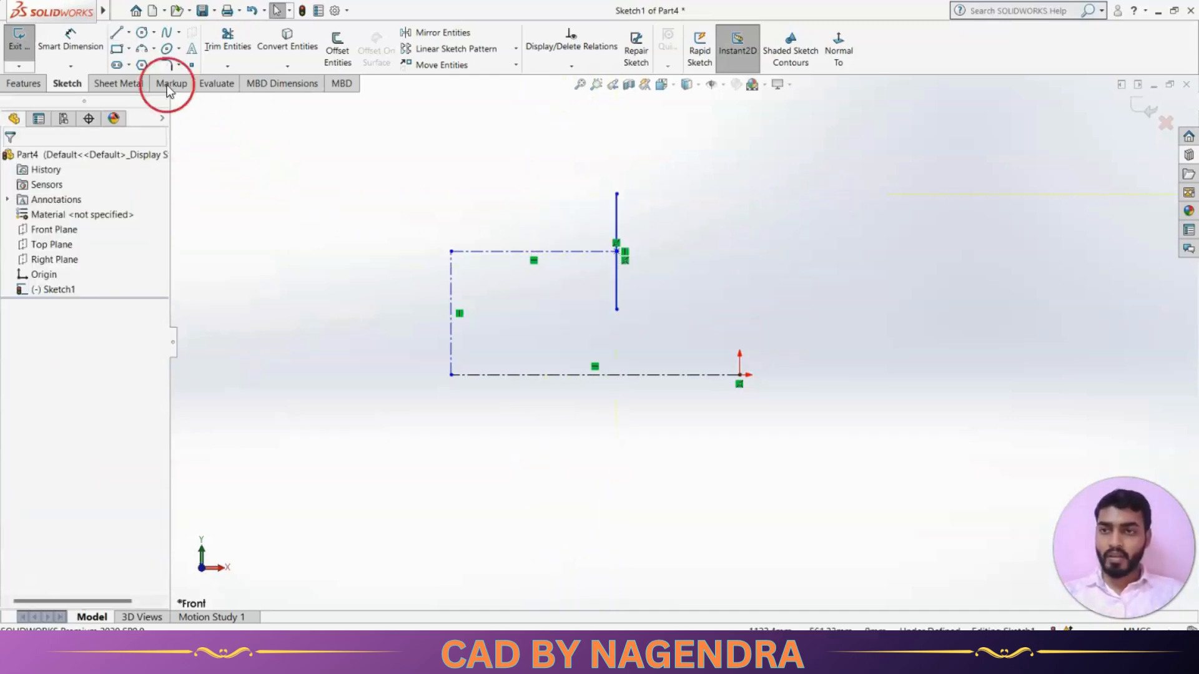
left_click(129, 32)
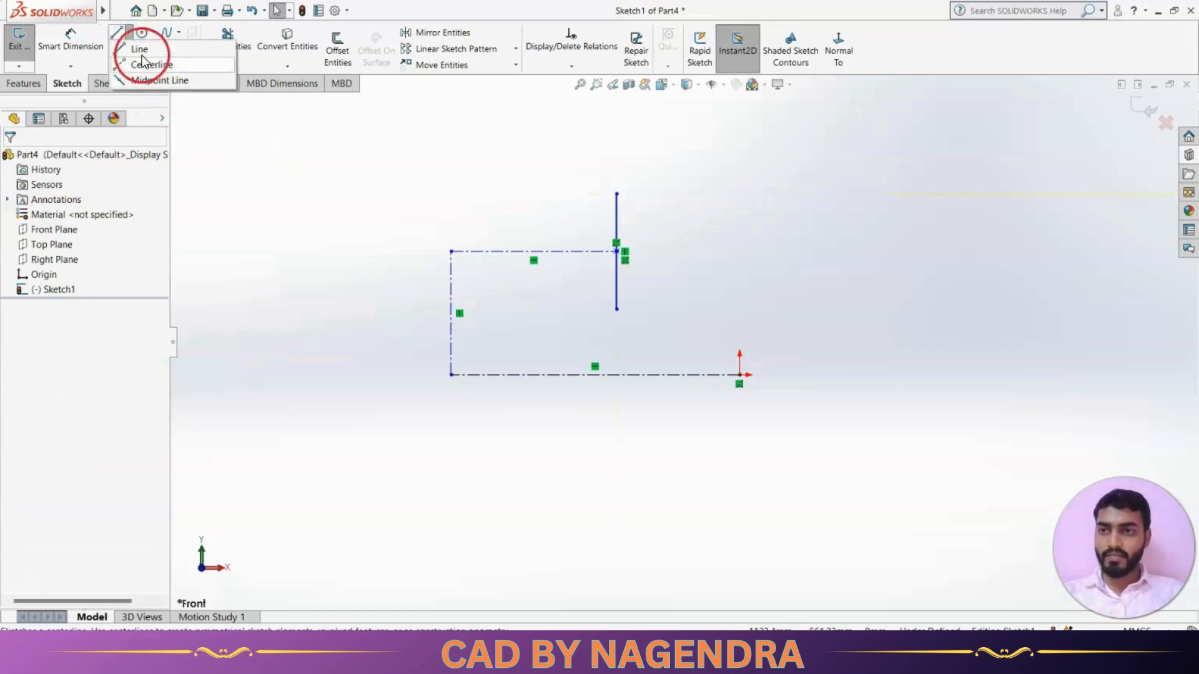
Draw a corner rectangle to the right of the centerlines.
left_click(252, 166)
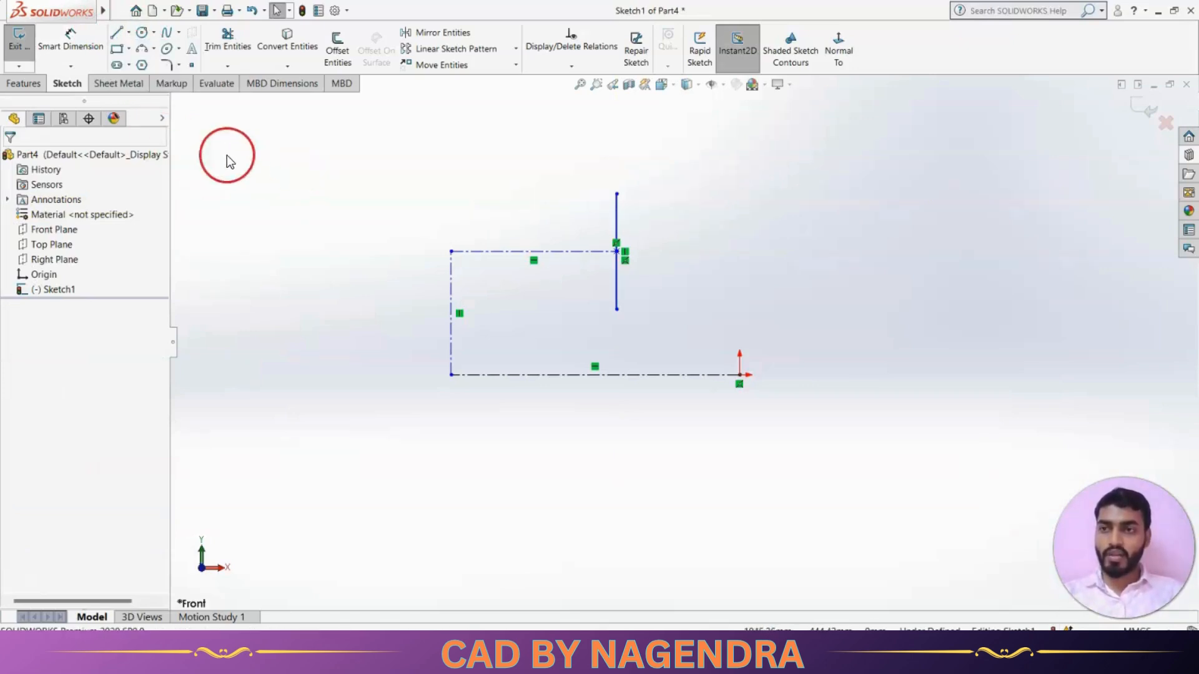
left_click(117, 50)
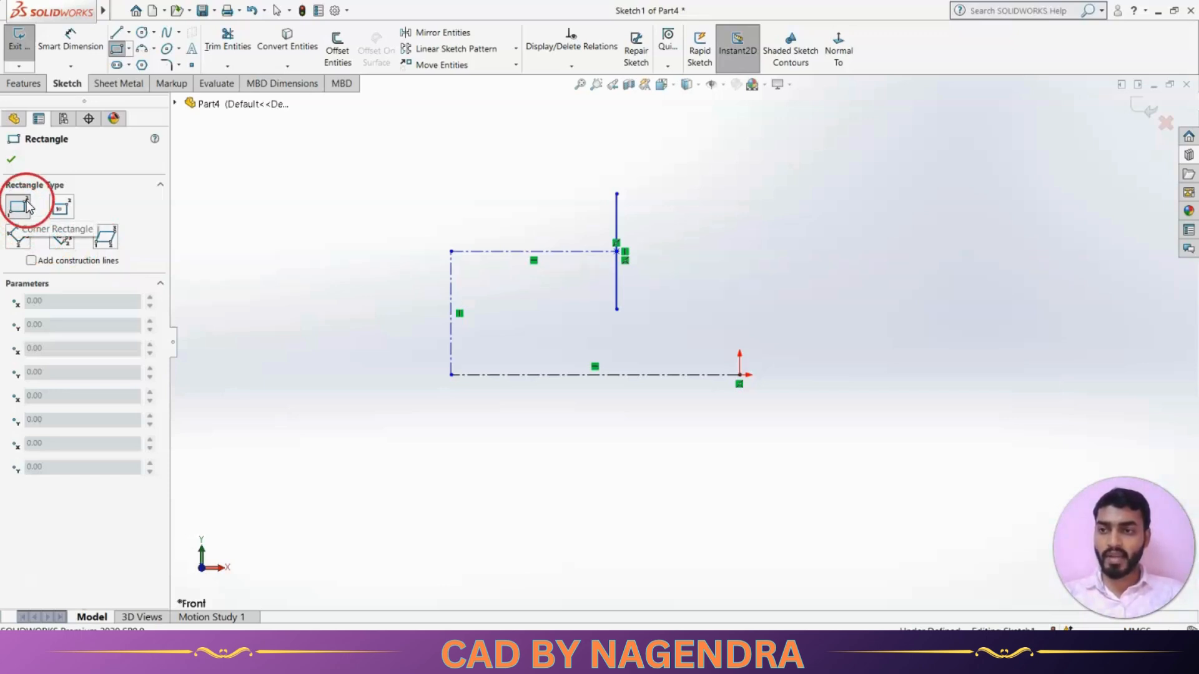
scroll(629, 294, "up", 4)
scroll(936, 320, "down", 3)
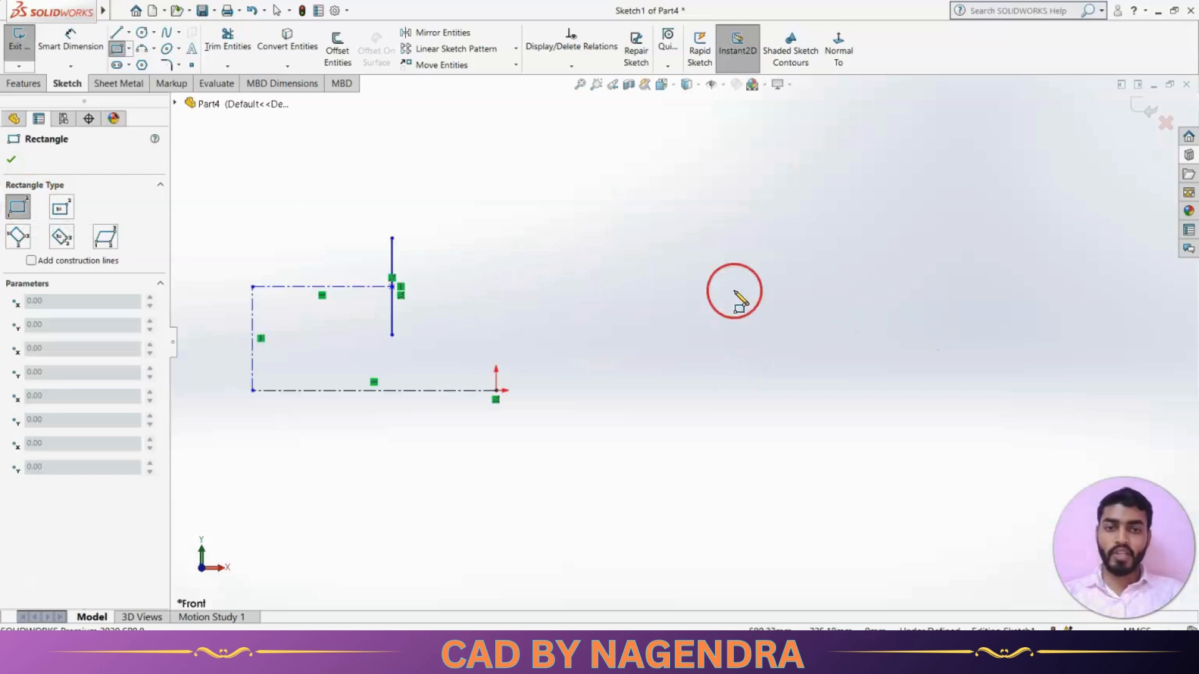
left_click_drag(645, 245, 874, 373)
scroll(718, 412, "up", 2)
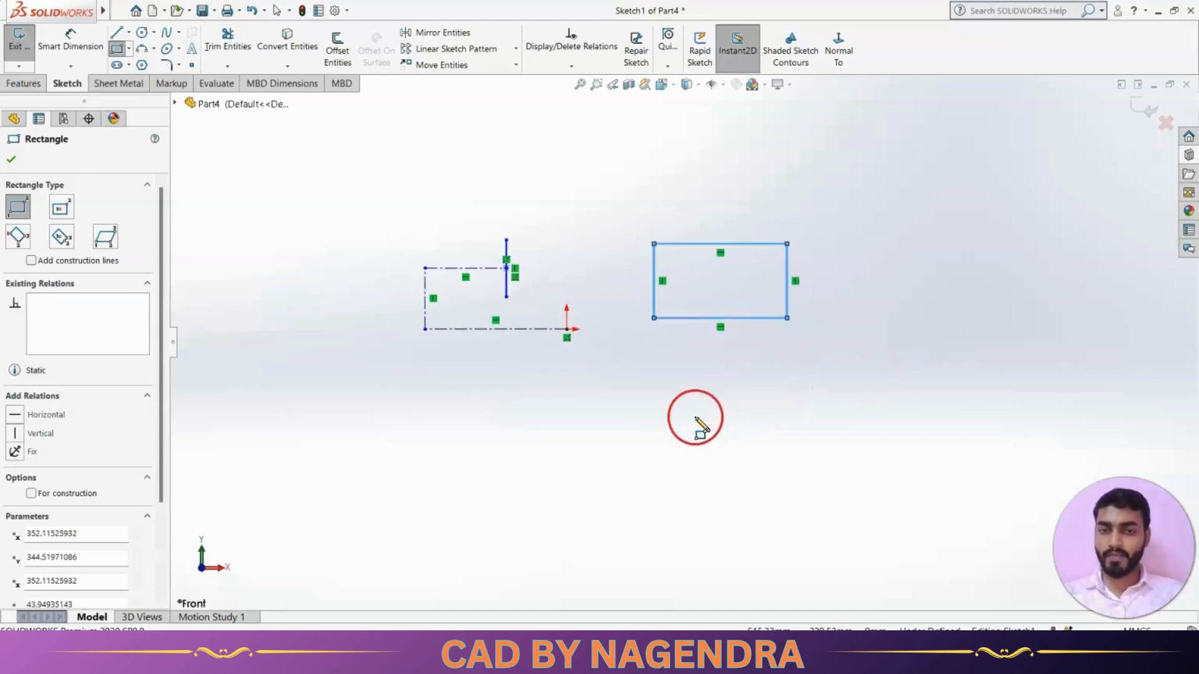
Add a centre rectangle below it, sized by its centre and a corner.
left_click(62, 212)
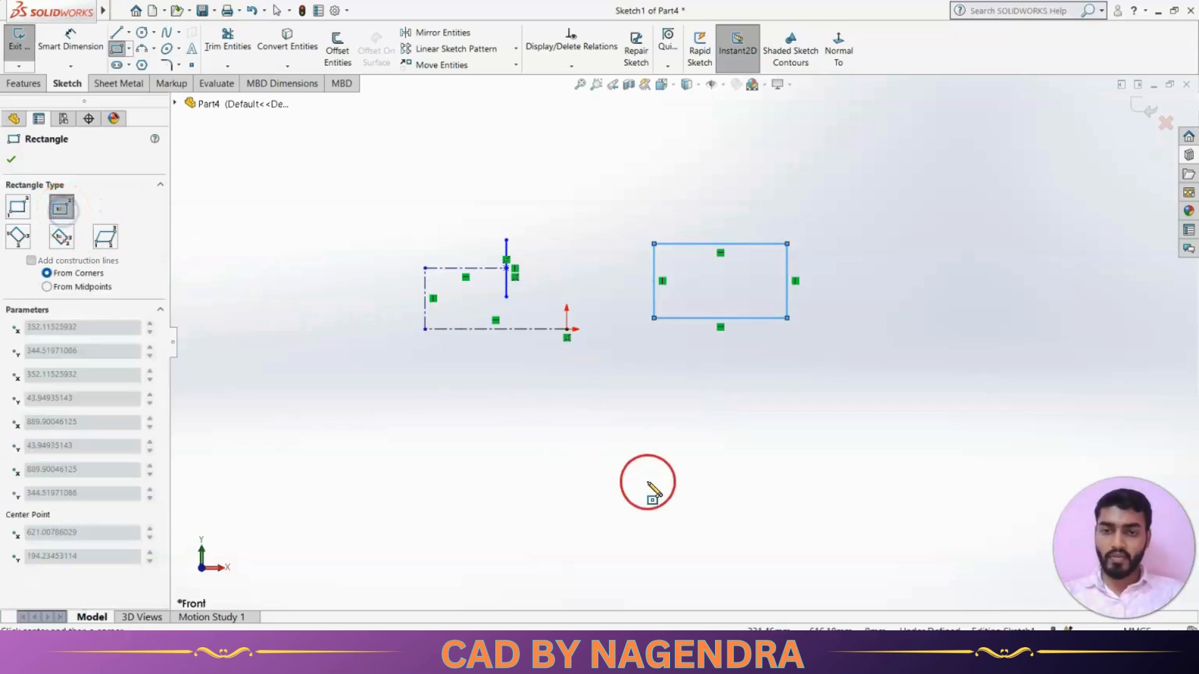
left_click(653, 441)
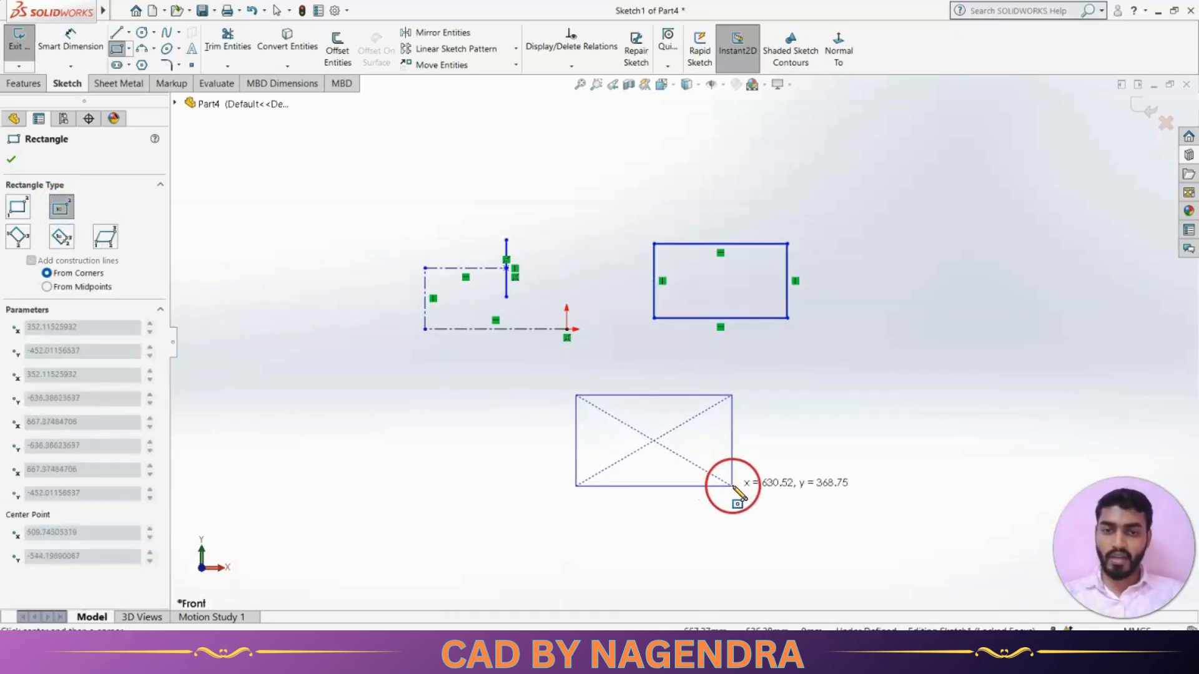
left_click(732, 486)
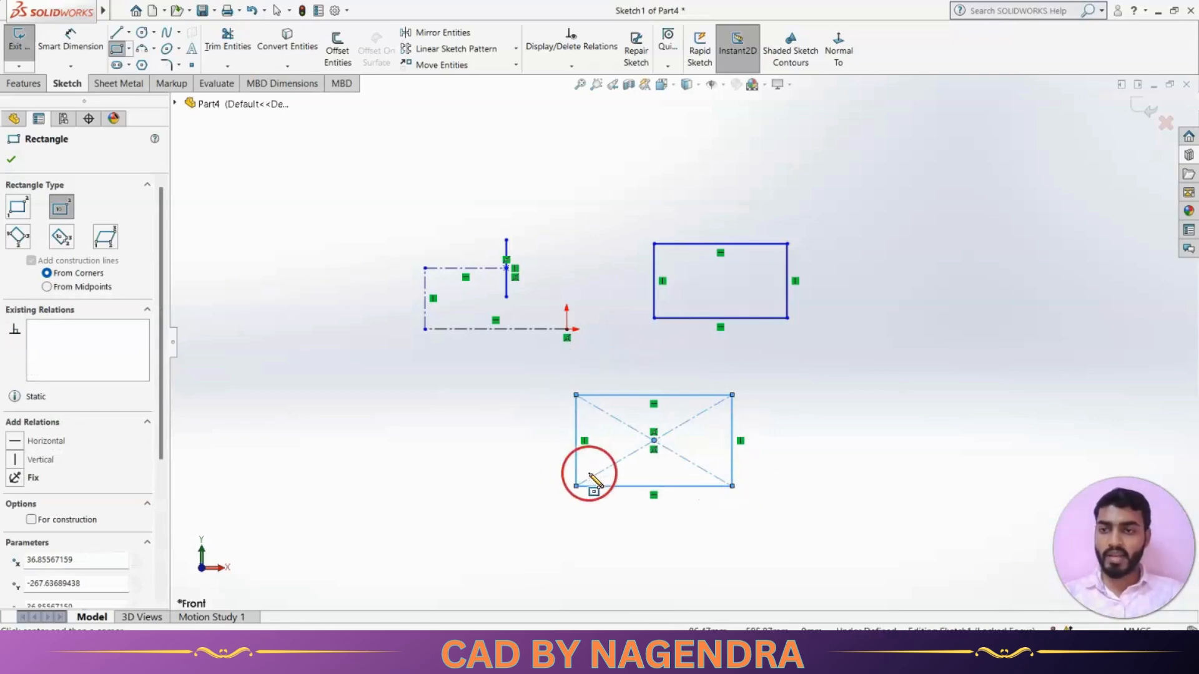
Draw a rotated 3 Point Corner Rectangle at the left.
left_click(18, 238)
scroll(662, 362, "up", 3)
scroll(437, 275, "down", 3)
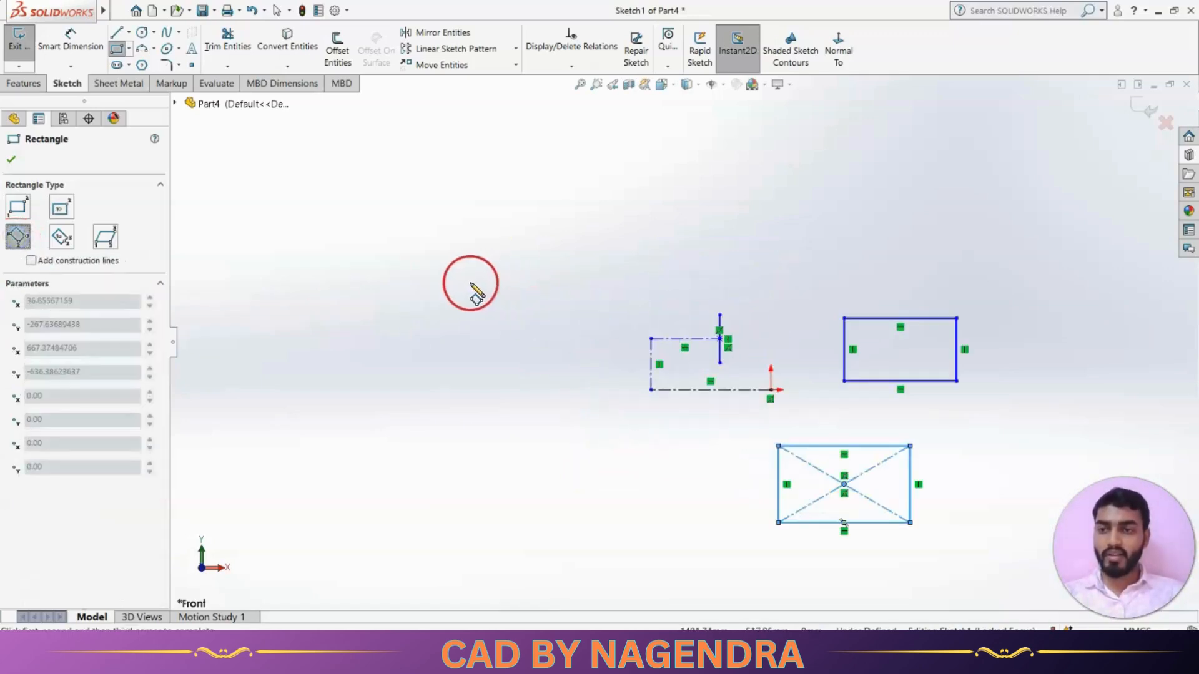
left_click(369, 214)
left_click(469, 298)
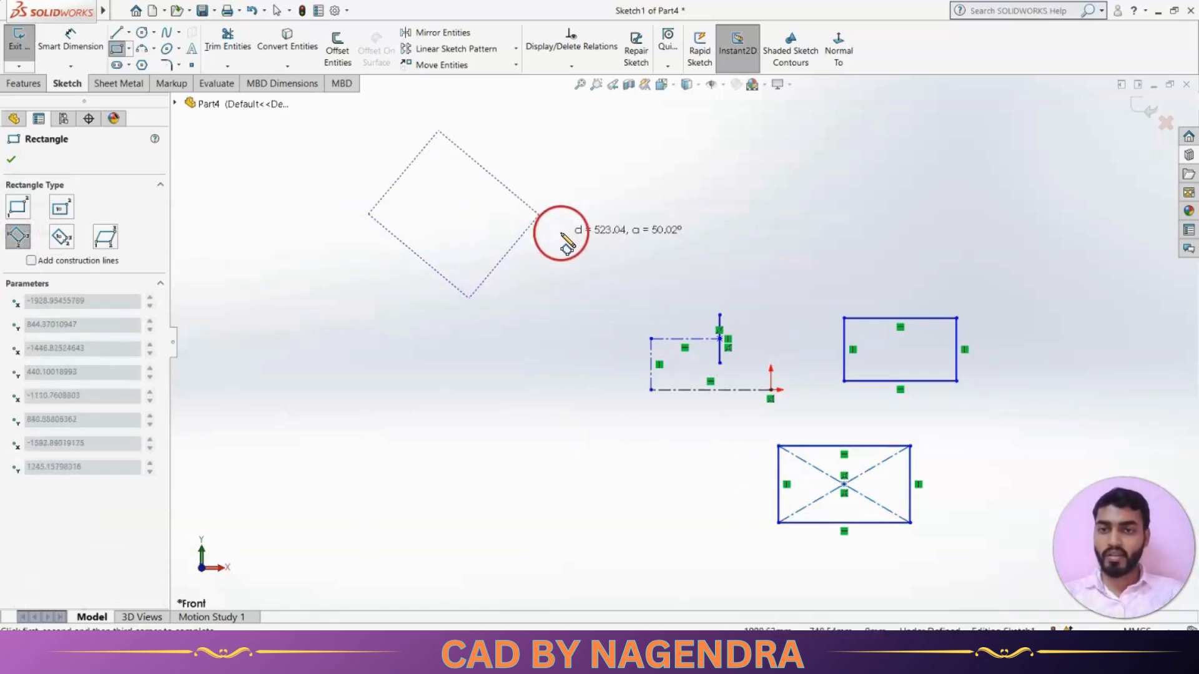
left_click(510, 241)
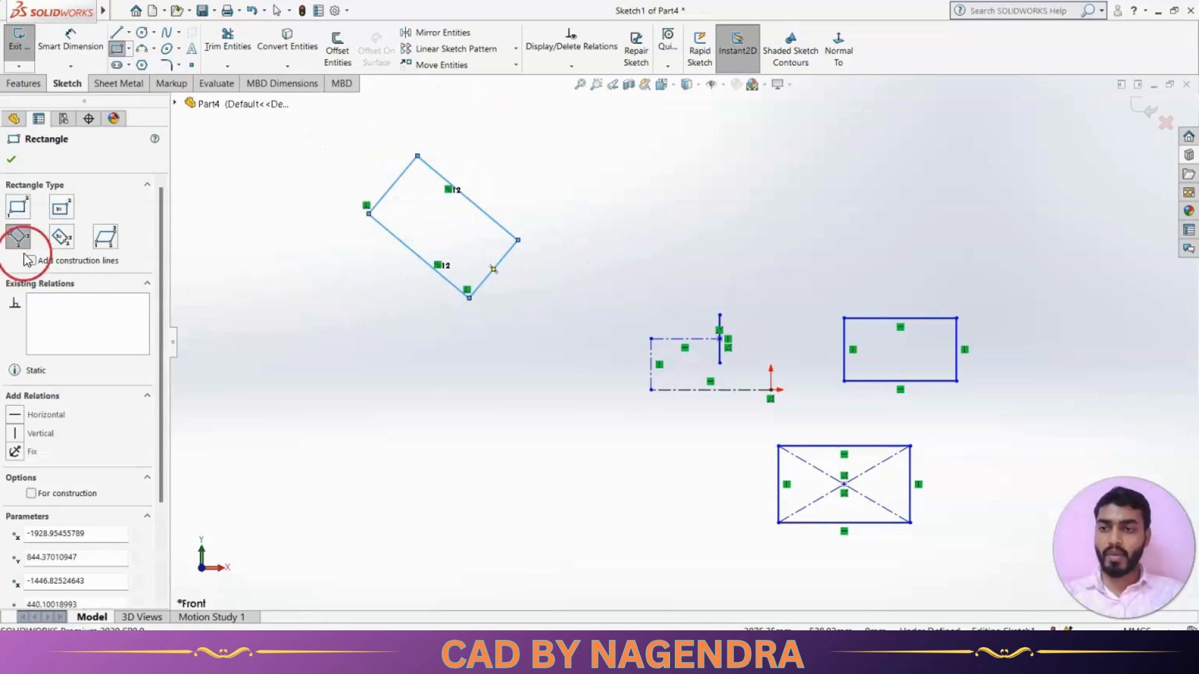
Add a 3 Point Center Rectangle with diagonals below the rotated one.
left_click(62, 238)
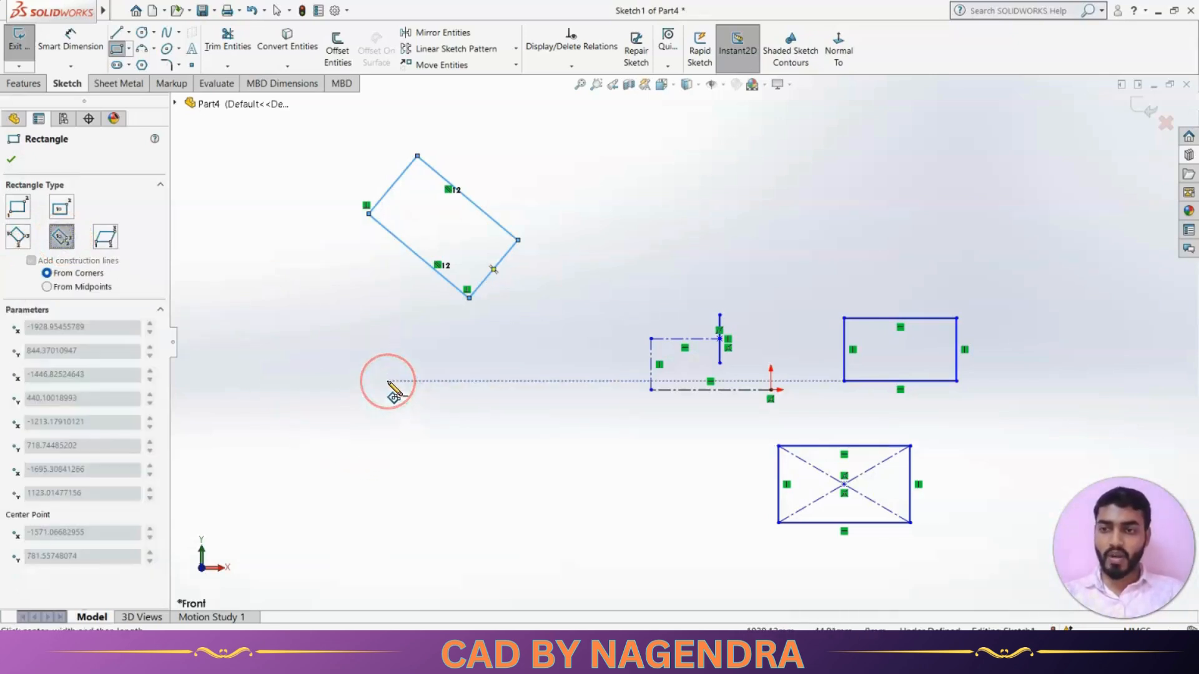
left_click(387, 382)
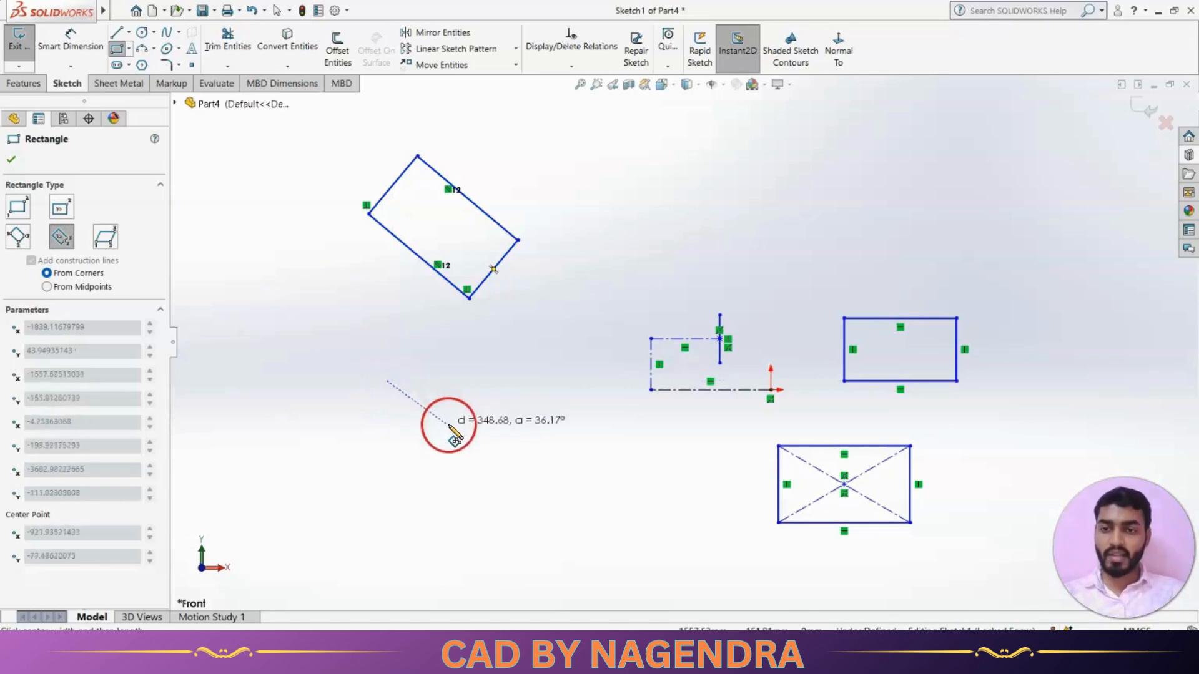
left_click(495, 381)
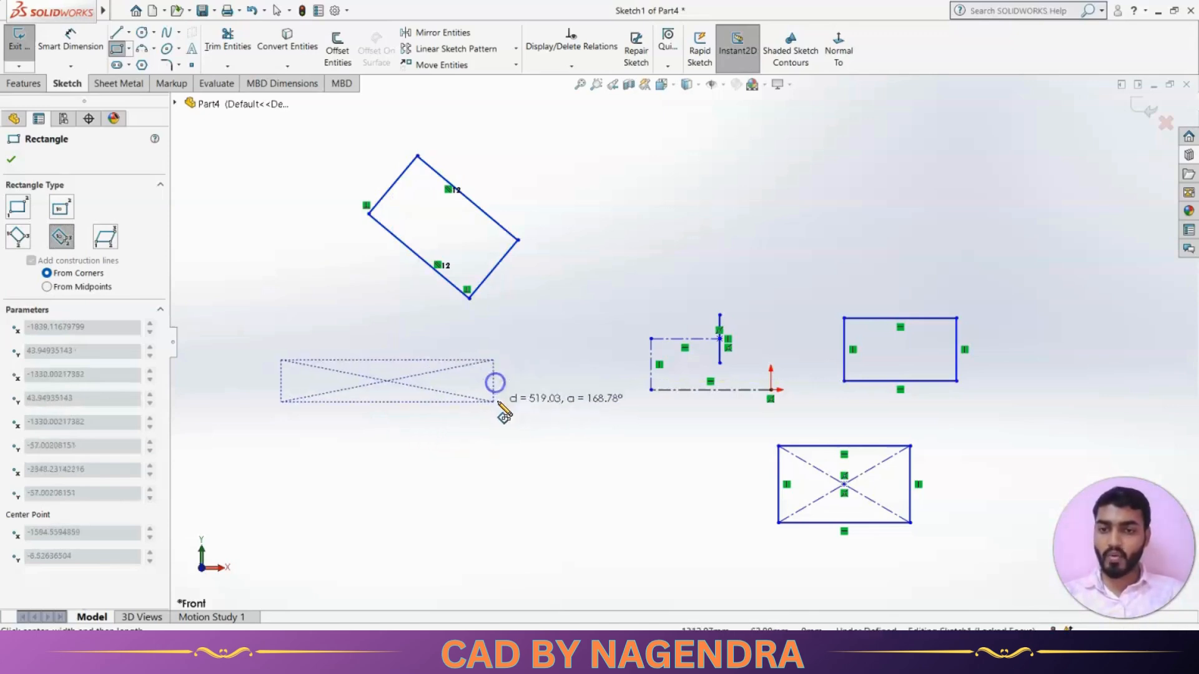
left_click(494, 427)
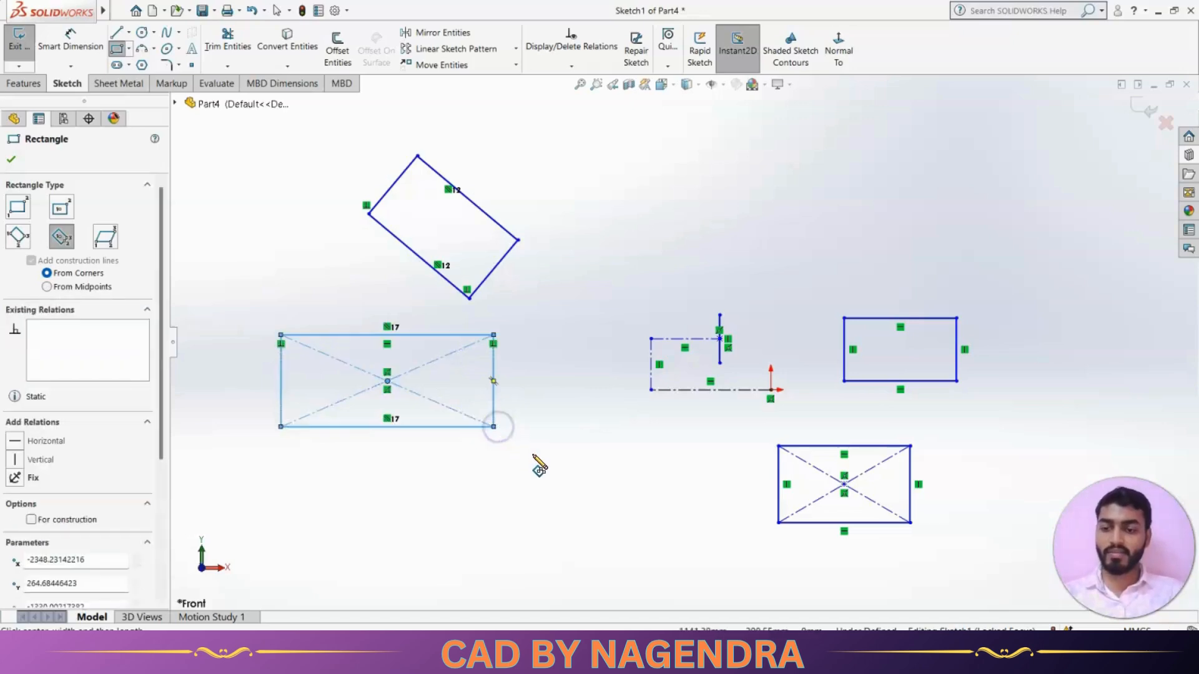
Draw a parallelogram with a slanted side at the upper right, then exit the tool.
left_click(106, 238)
left_click(569, 233)
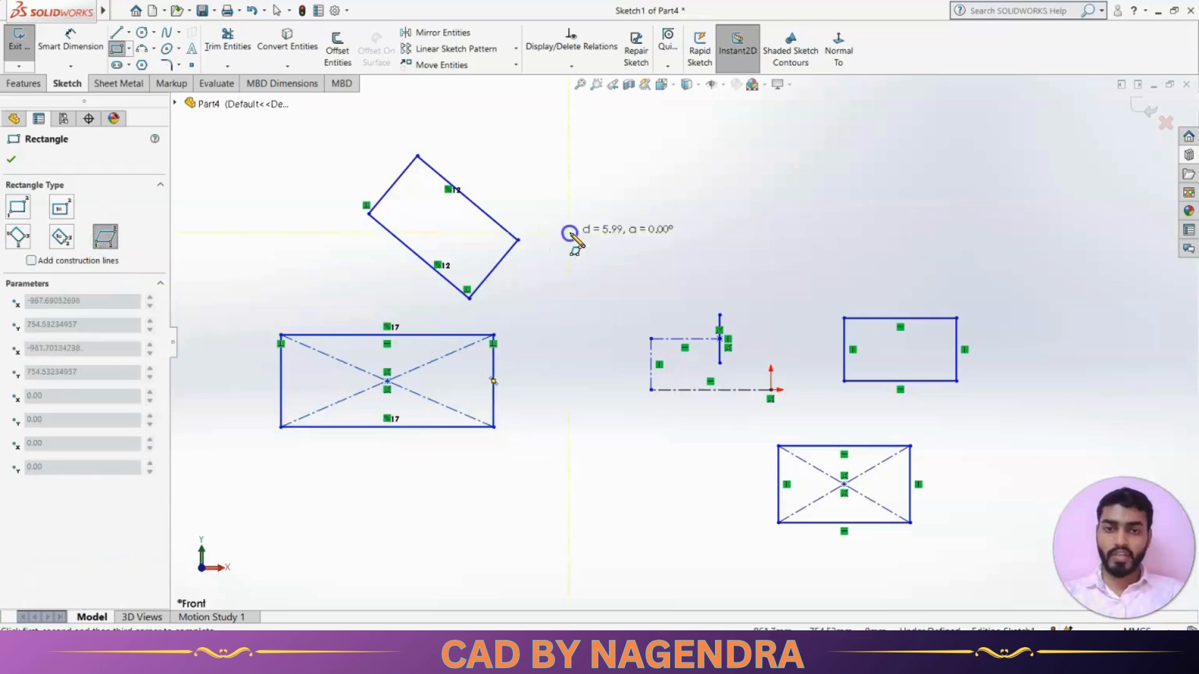
left_click(688, 234)
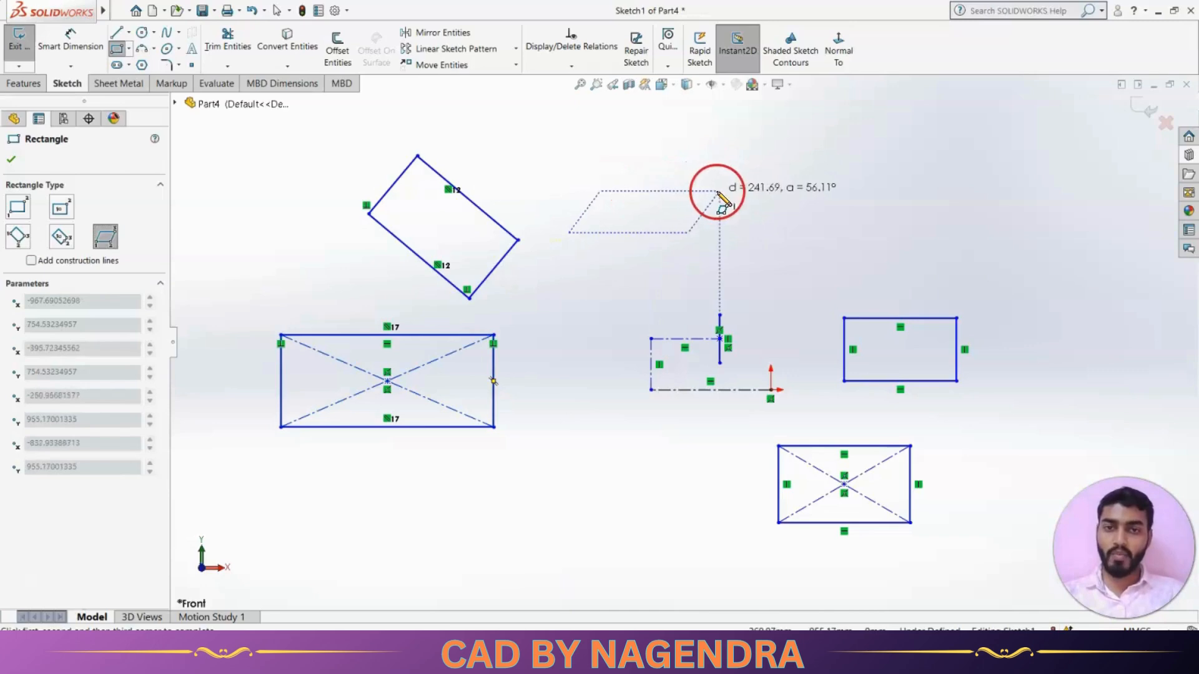
left_click(718, 191)
key("Escape")
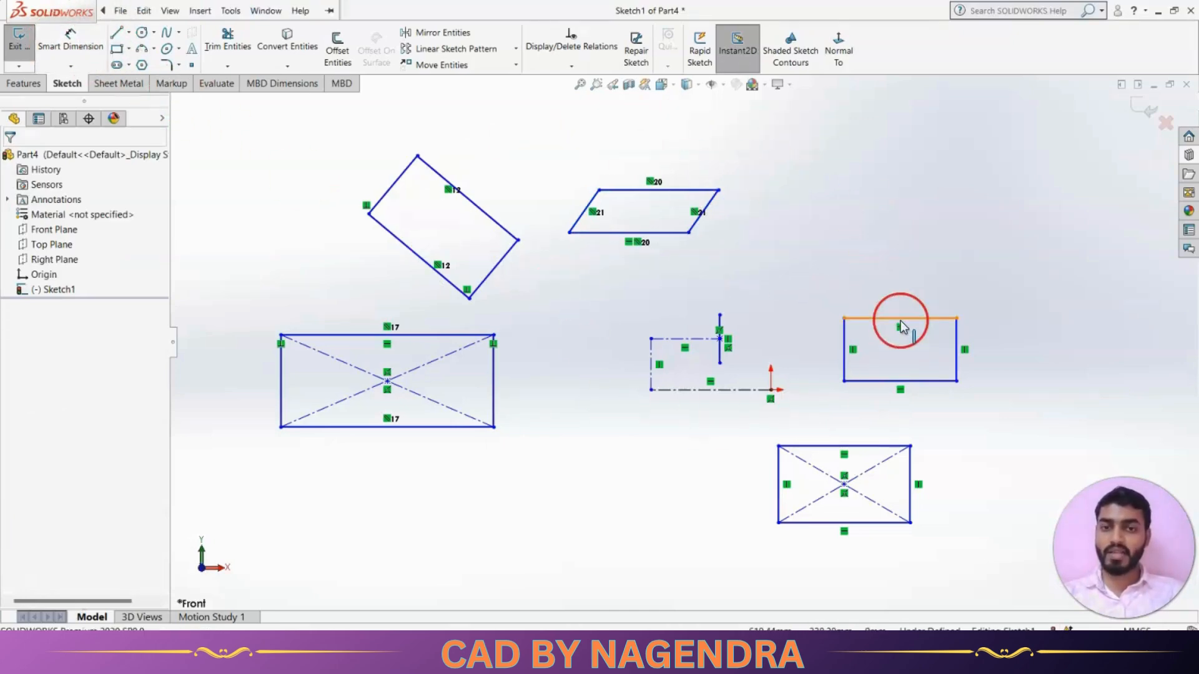
scroll(901, 324, "up", 4)
Draw a straight slot above the rectangles.
scroll(837, 346, "down", 2)
scroll(836, 347, "up", 1)
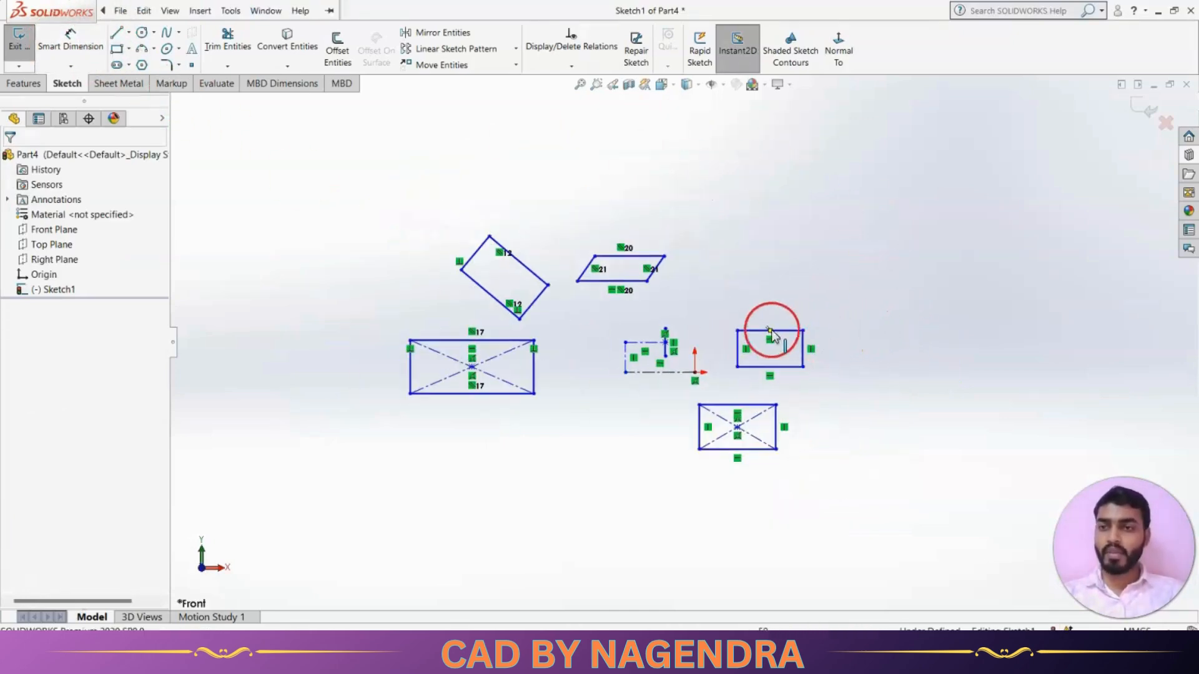
left_click(130, 49)
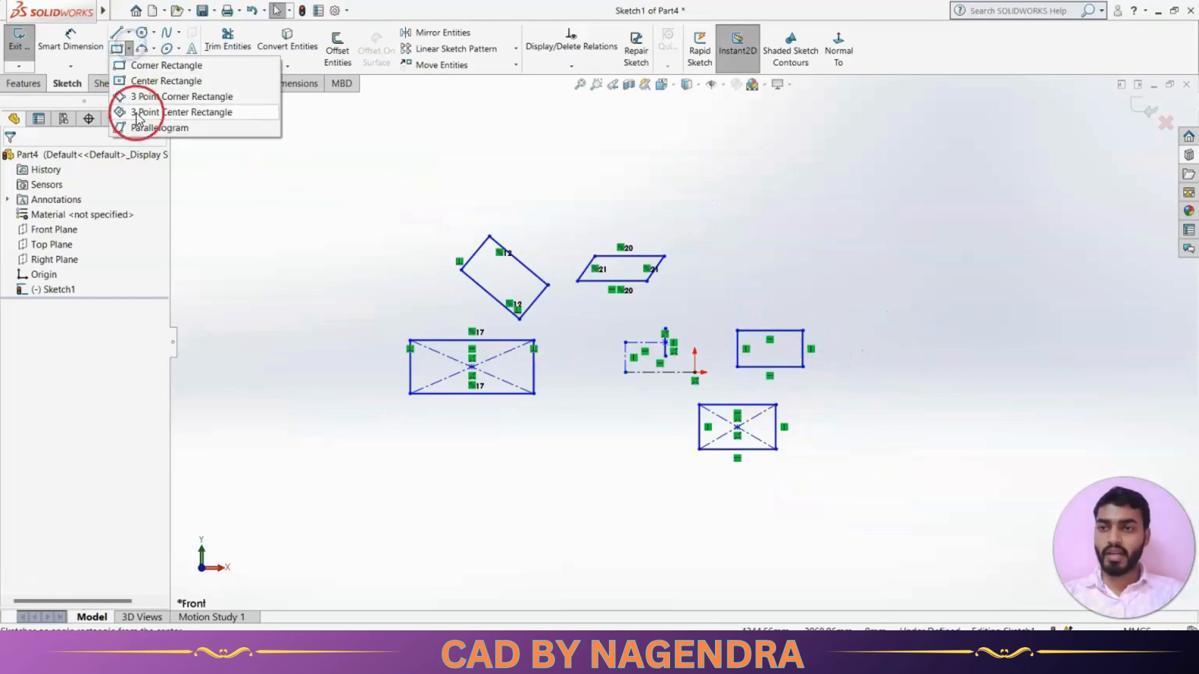
left_click(275, 227)
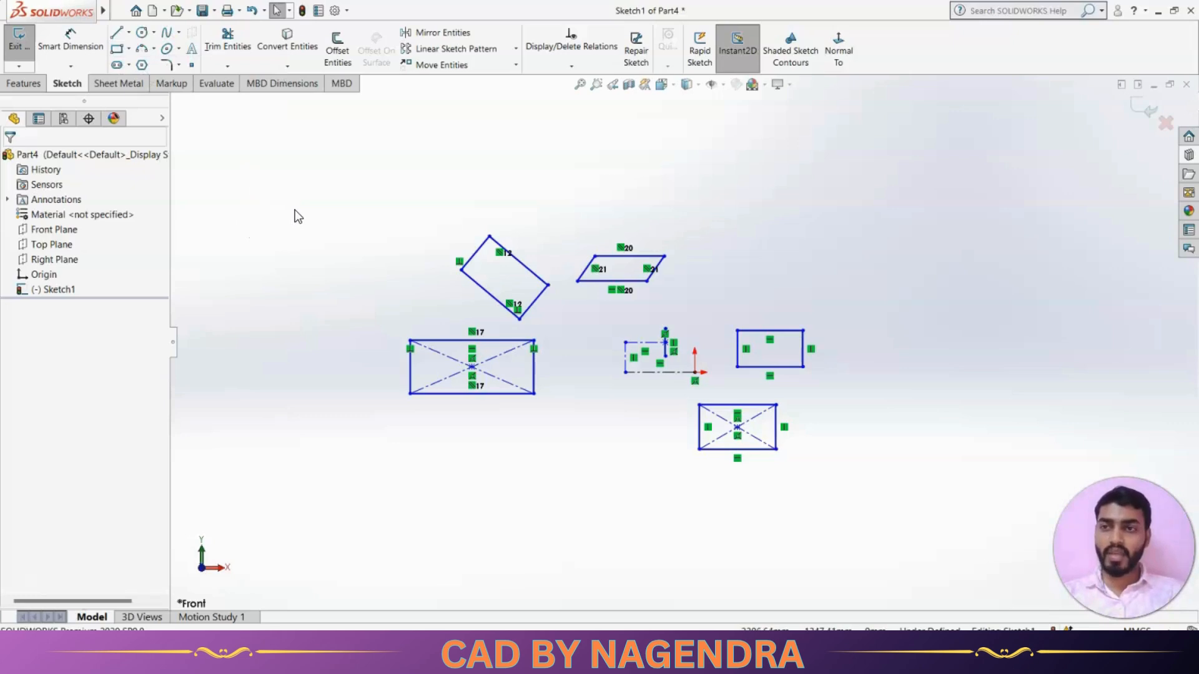
left_click(128, 64)
left_click(129, 65)
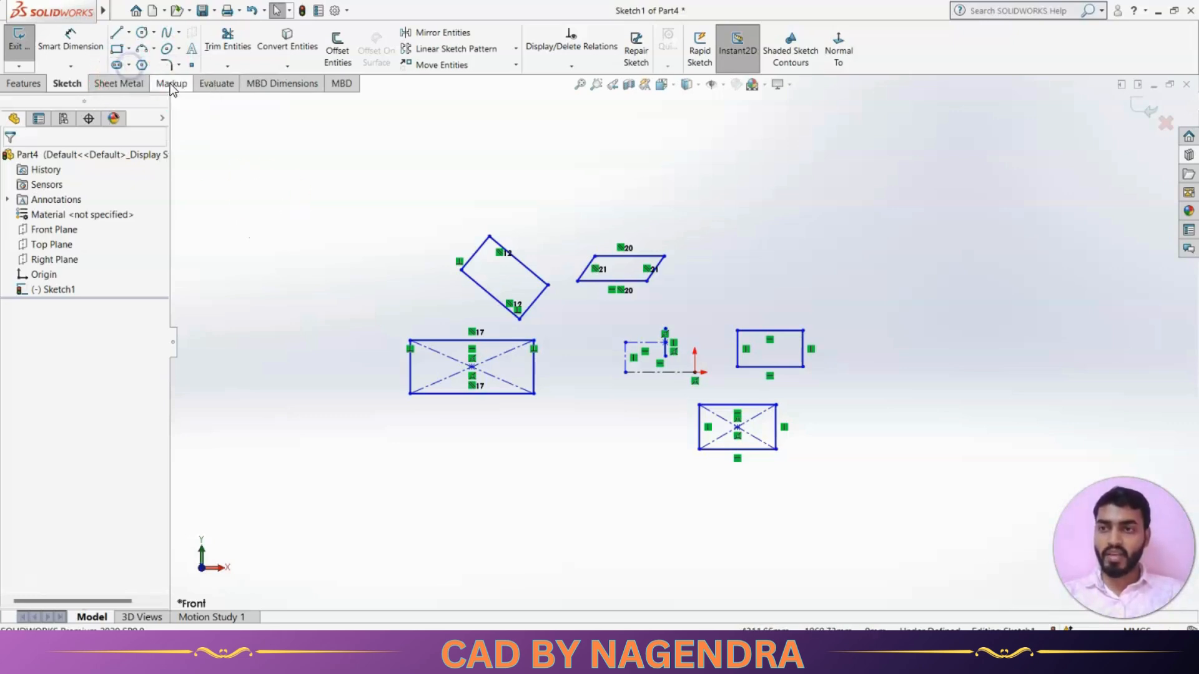
left_click(129, 64)
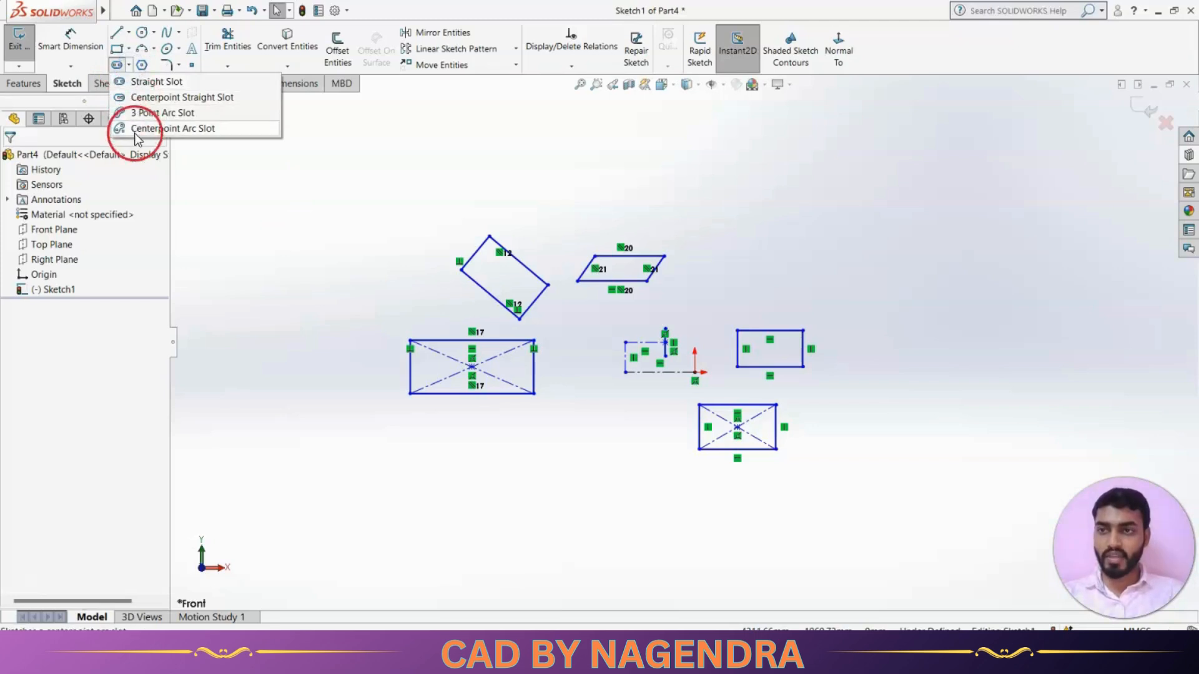
left_click(142, 82)
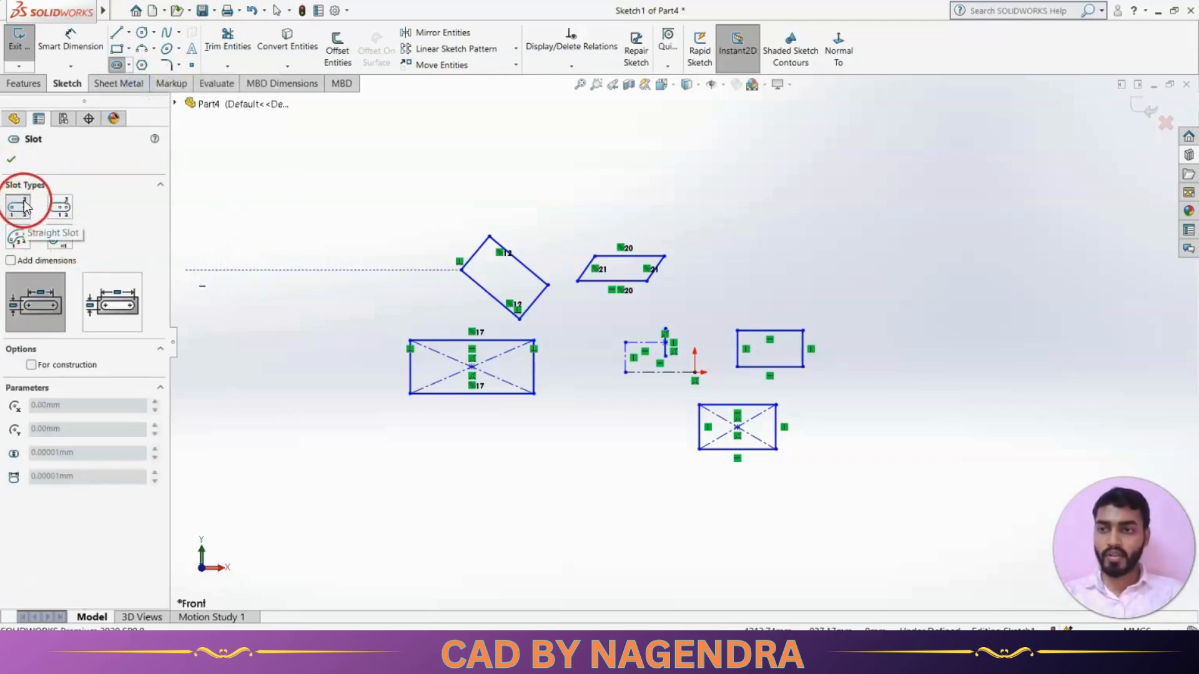
scroll(660, 251, "down", 3)
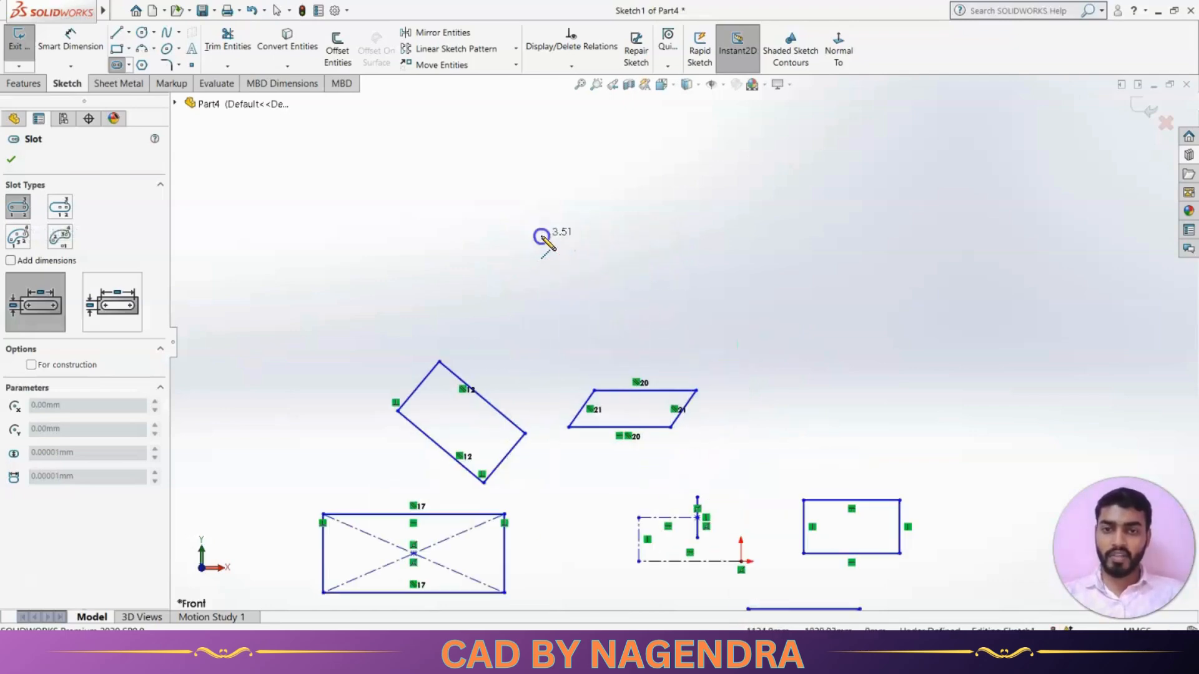
mouse_move(541, 237)
left_mouse_down()
mouse_move(718, 238)
mouse_move(584, 236)
mouse_move(714, 238)
mouse_move(729, 291)
left_mouse_up()
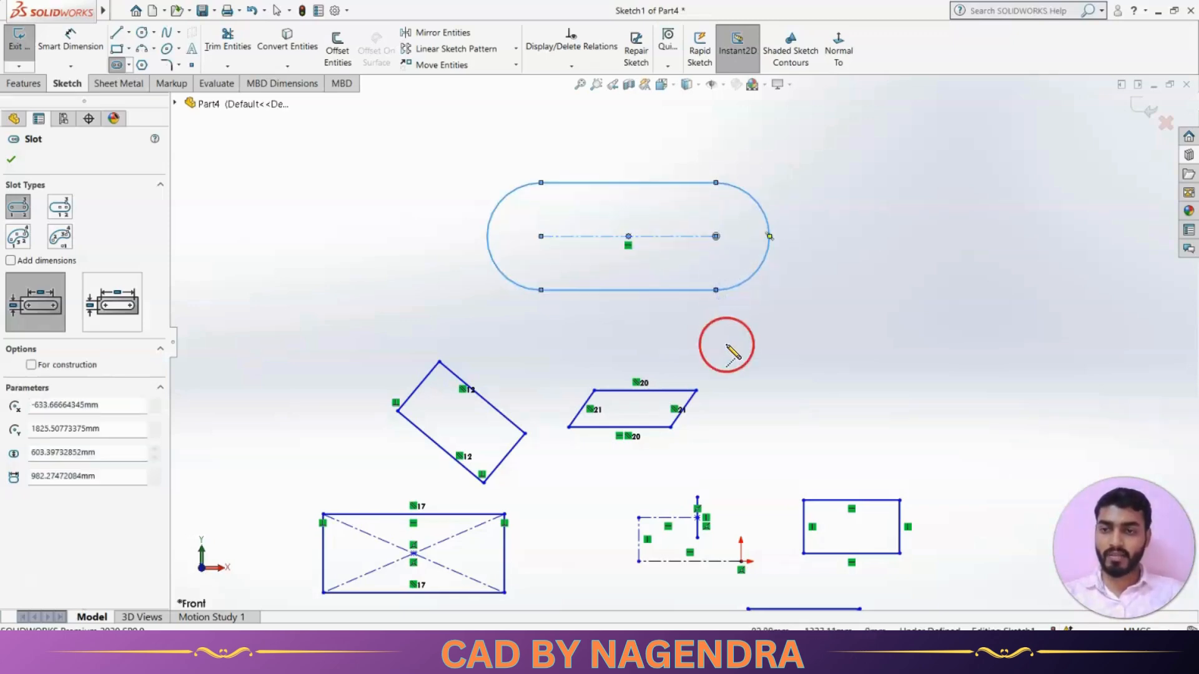
Add a Centerpoint Straight Slot at the upper left.
scroll(698, 326, "up", 3)
scroll(603, 241, "down", 3)
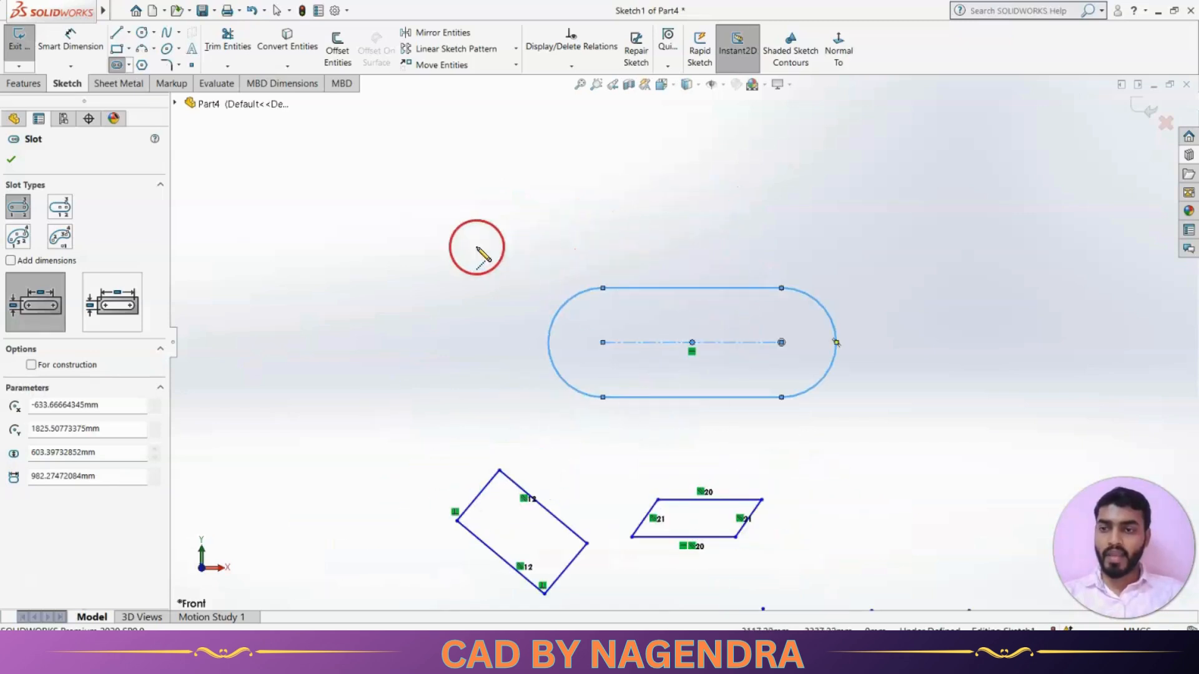
left_click(70, 211)
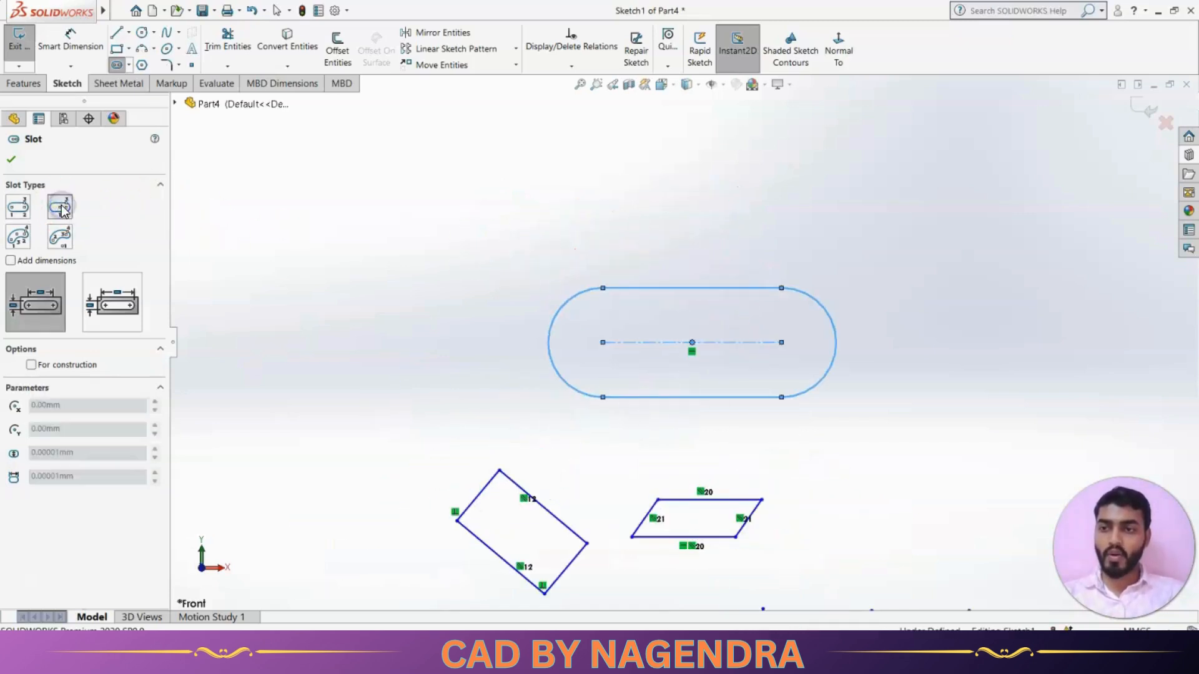
left_click(380, 206)
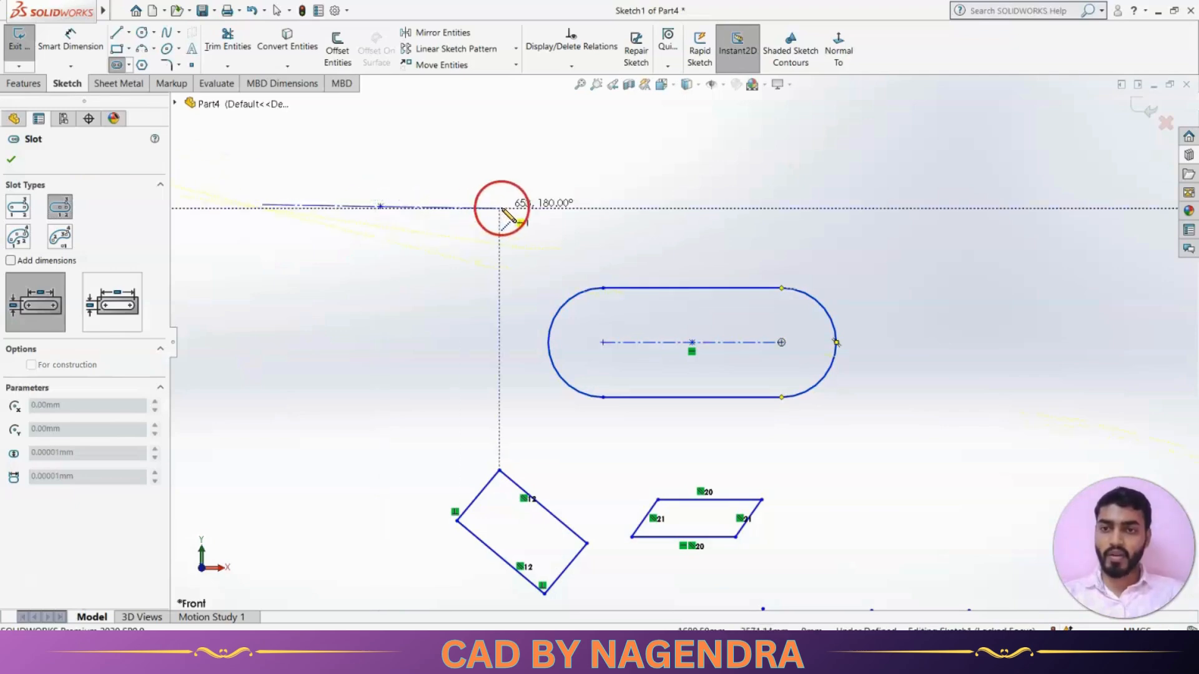
left_click(437, 207)
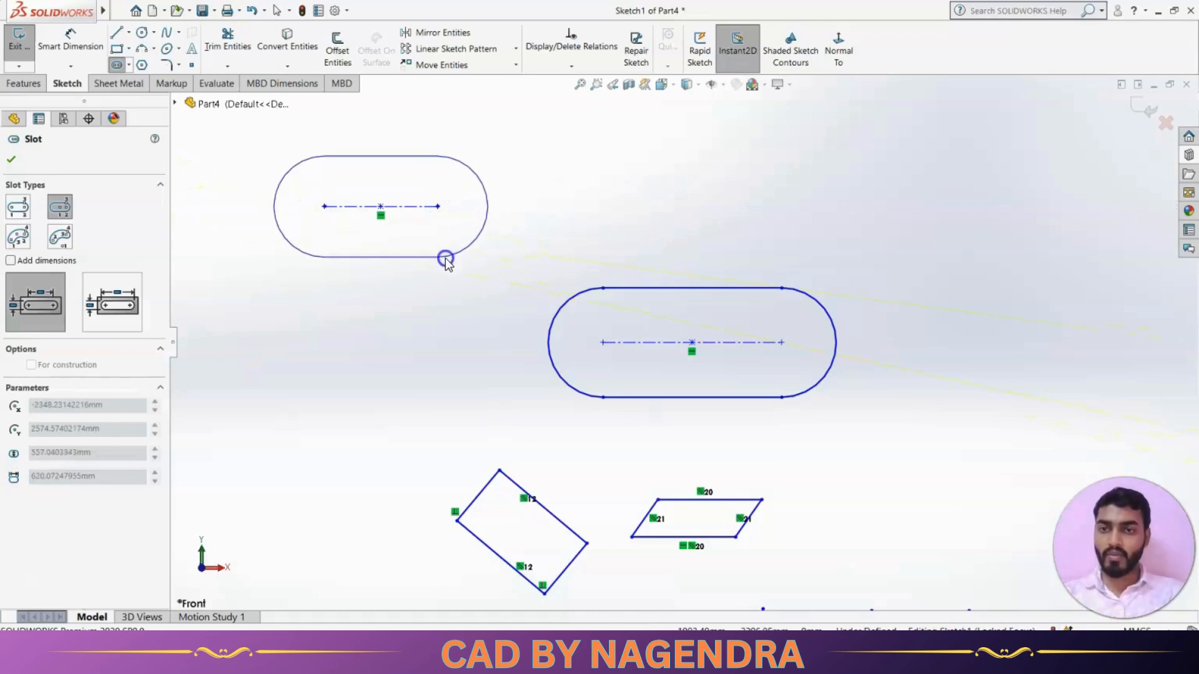
left_click(444, 257)
scroll(509, 323, "up", 3)
scroll(472, 290, "down", 1)
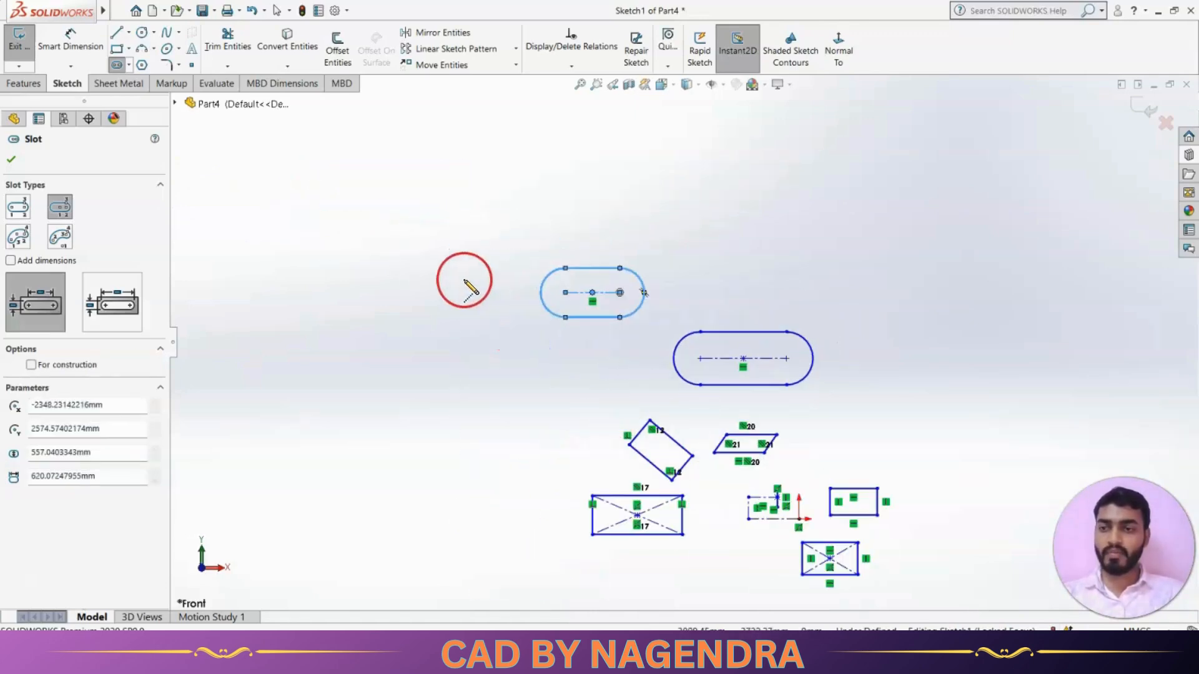
Draw a small 3 Point Arc Slot at the left.
left_click(21, 241)
left_click(319, 388)
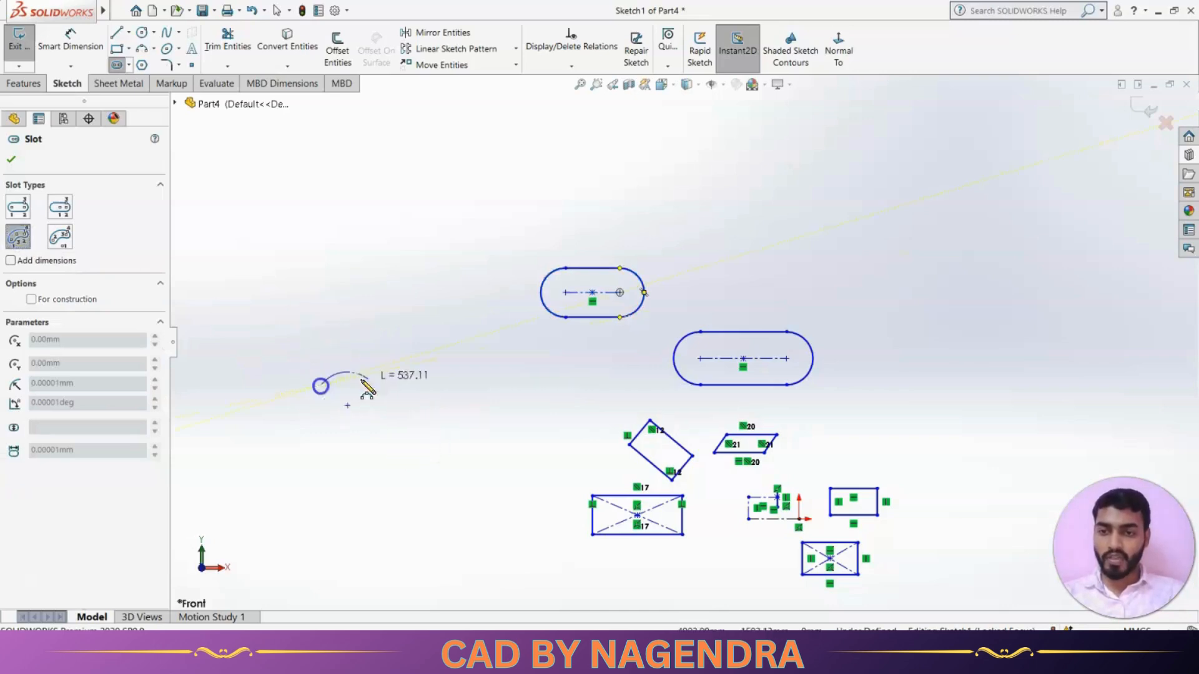
left_click(511, 374)
left_click(515, 375)
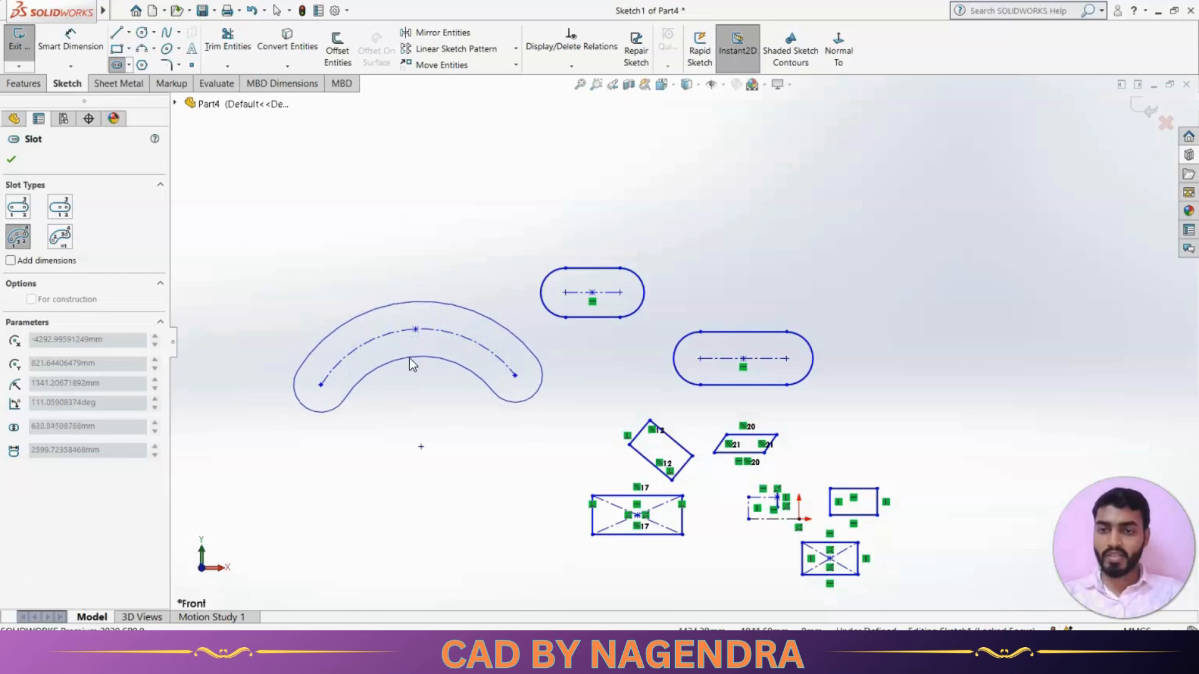
left_click(410, 359)
left_click(510, 447)
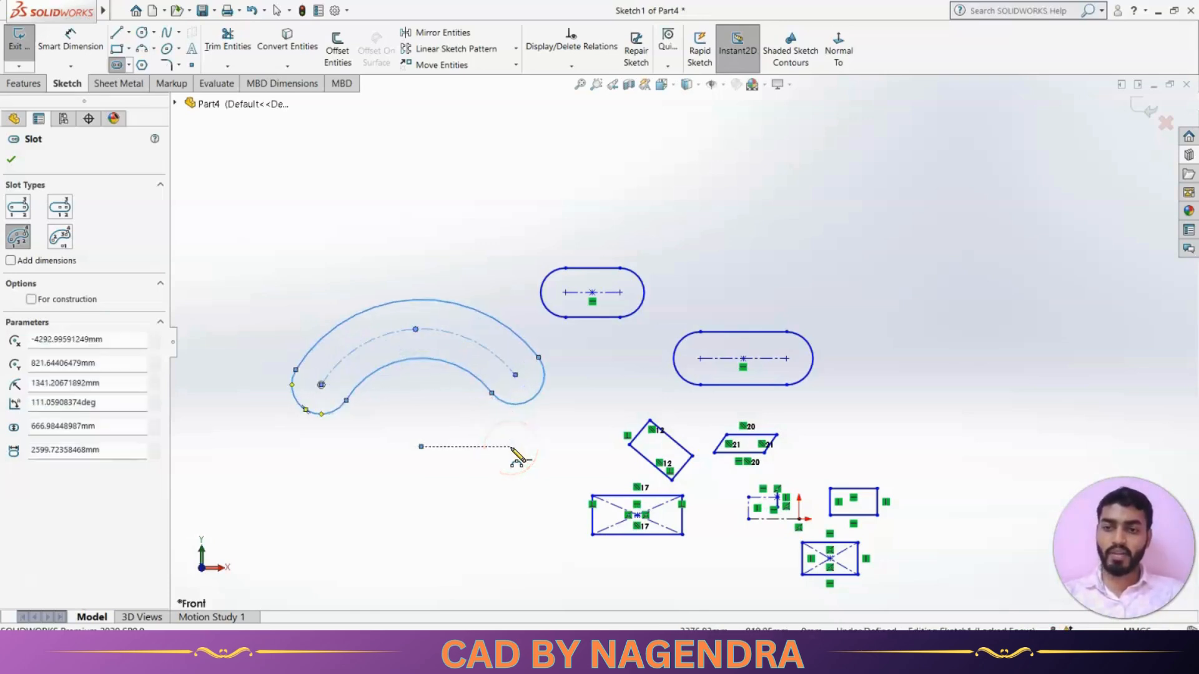
left_click(93, 262)
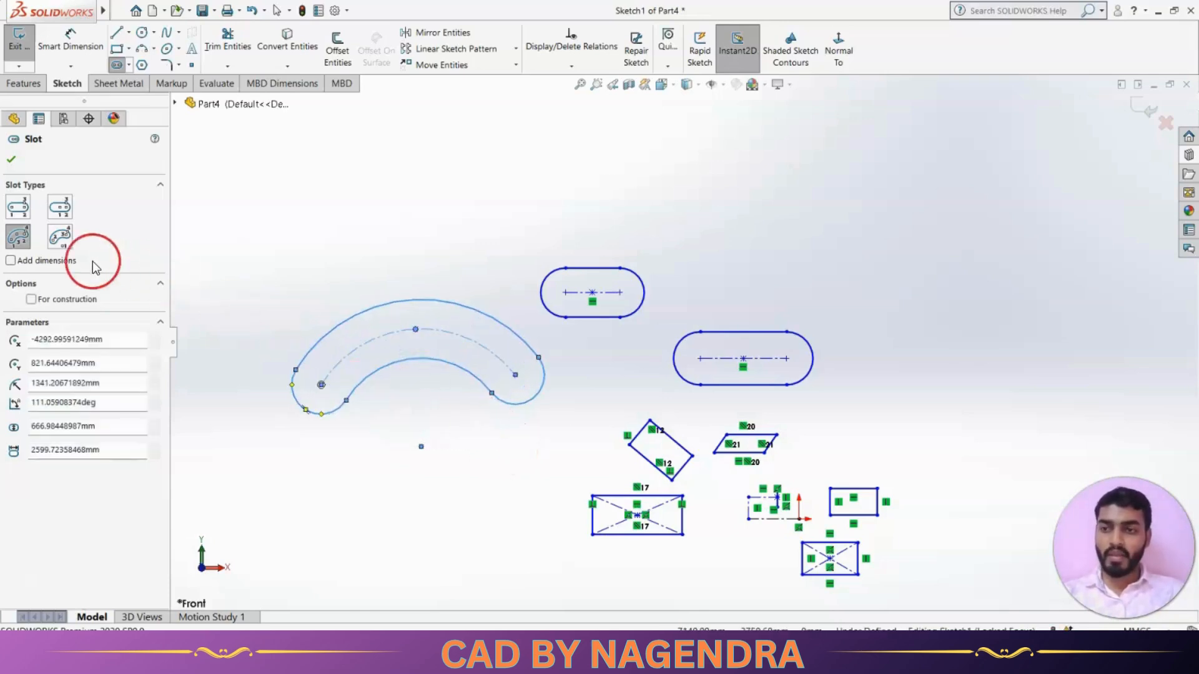
Add a larger Centerpoint Arc Slot on the right, then box-select all sketch geometry.
left_click(60, 244)
scroll(602, 420, "up", 5)
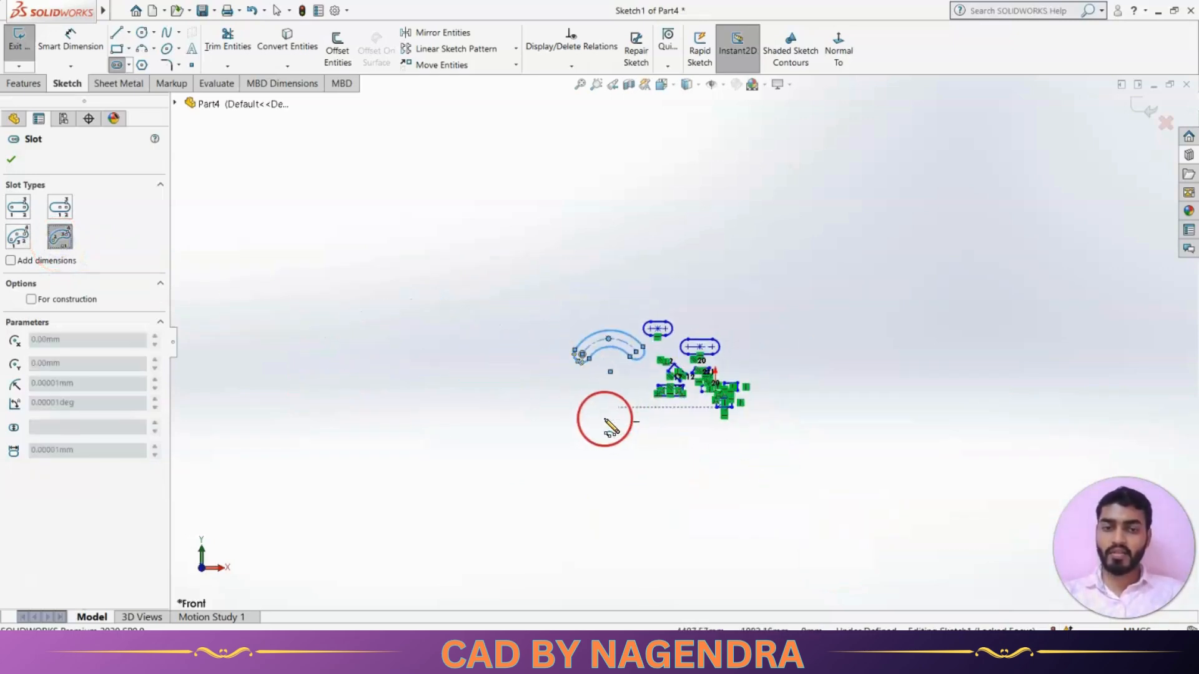
scroll(891, 359, "down", 3)
left_click(734, 409)
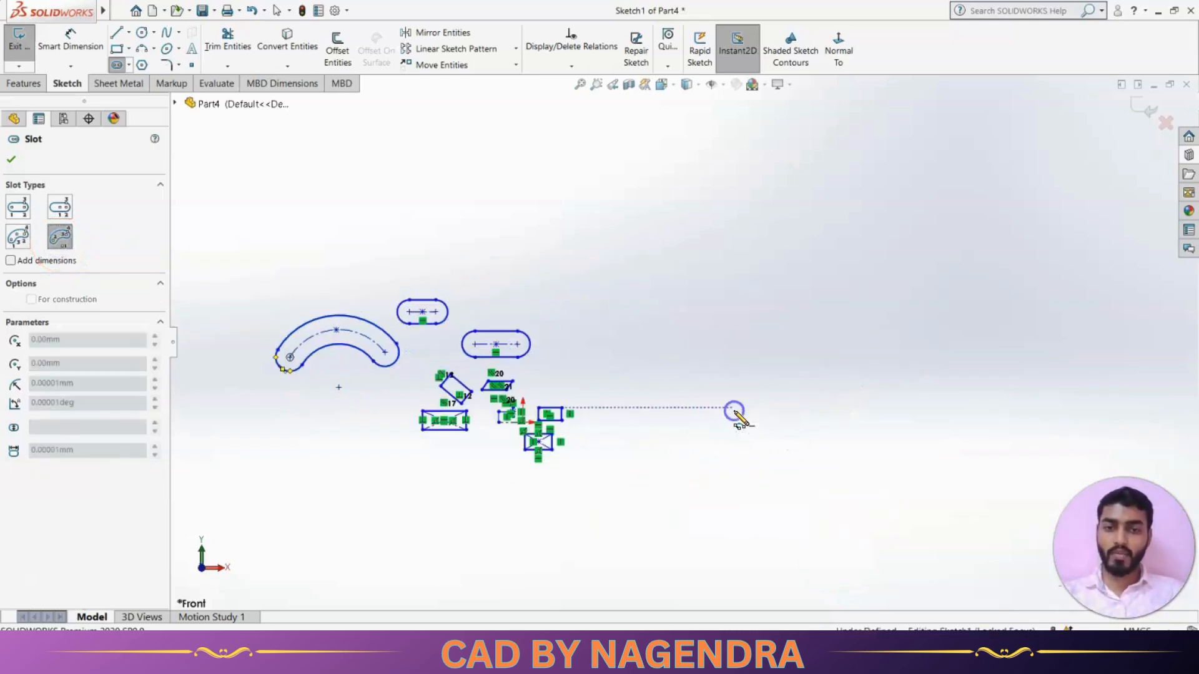
left_click(615, 321)
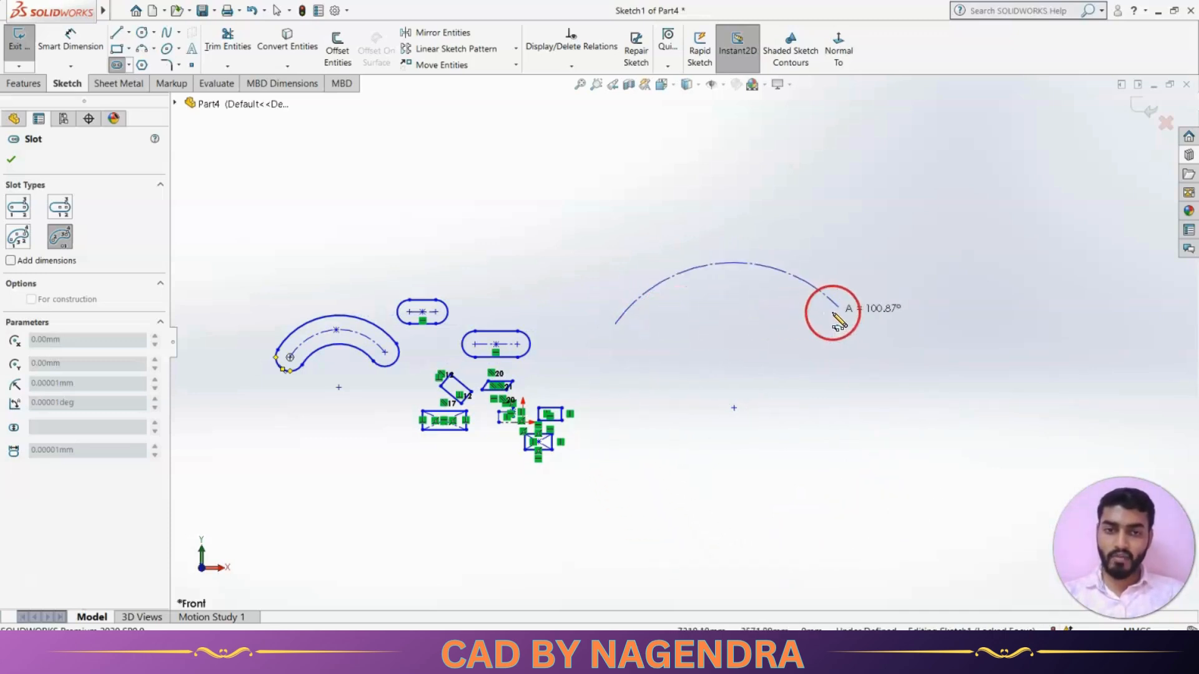
left_click(867, 351)
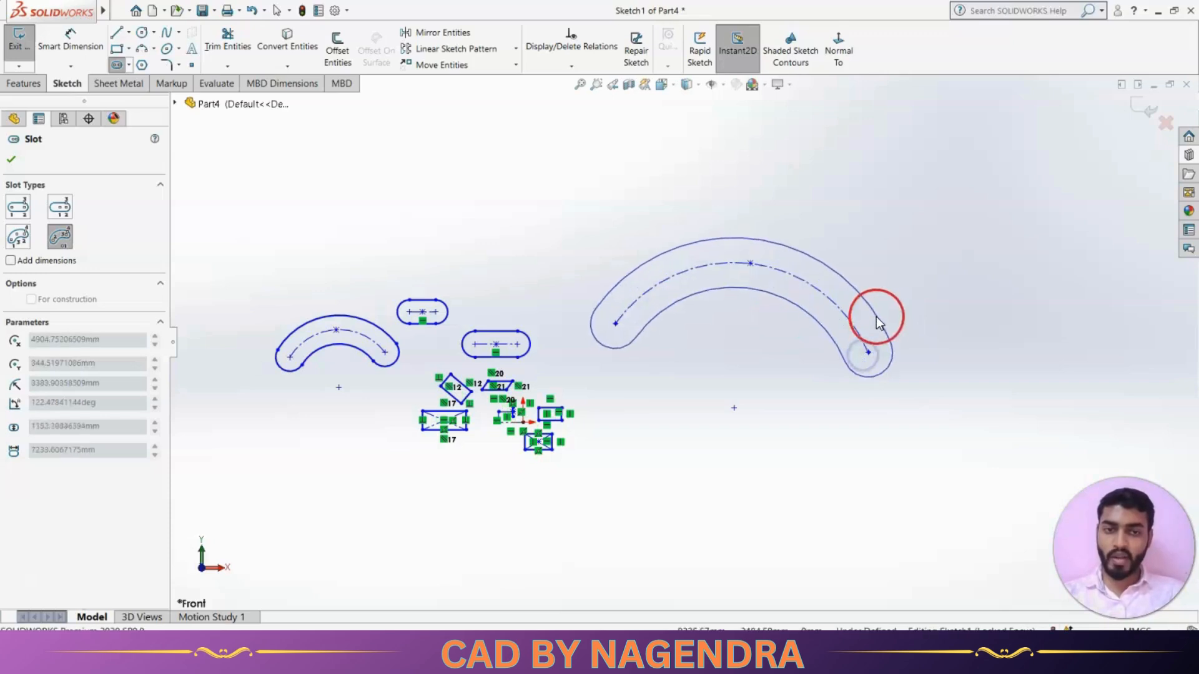
left_click(879, 308)
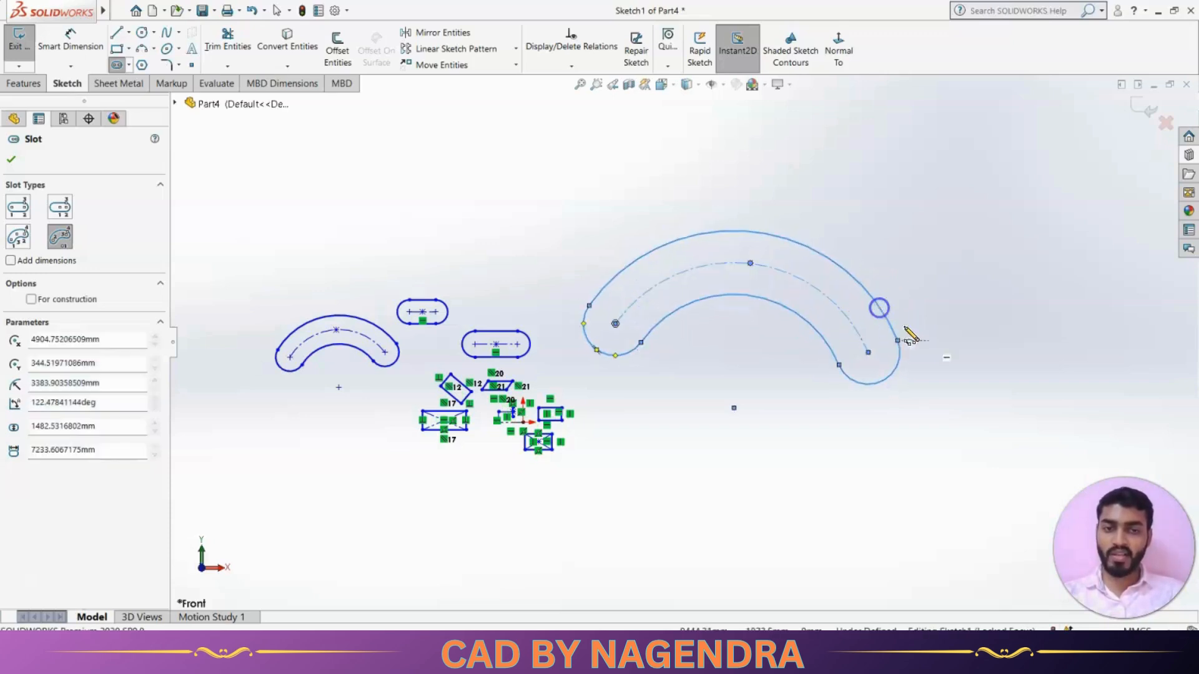
scroll(900, 457, "up", 2)
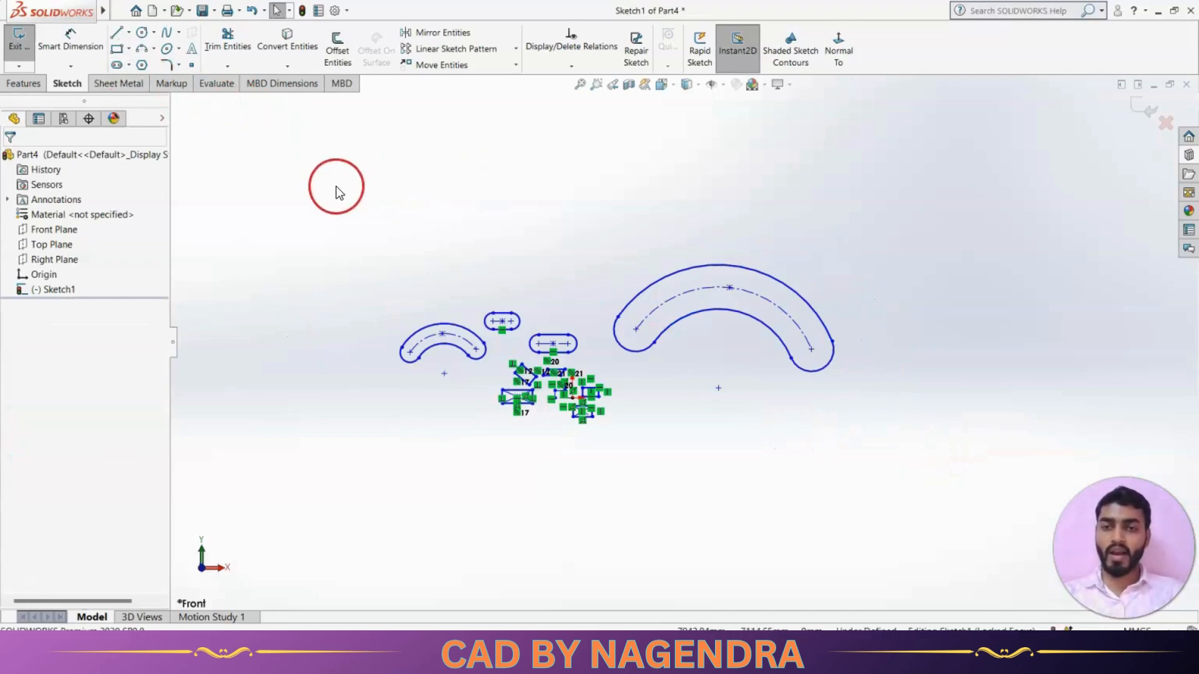
mouse_move(339, 188)
left_mouse_down()
mouse_move(752, 475)
mouse_move(922, 525)
left_mouse_up()
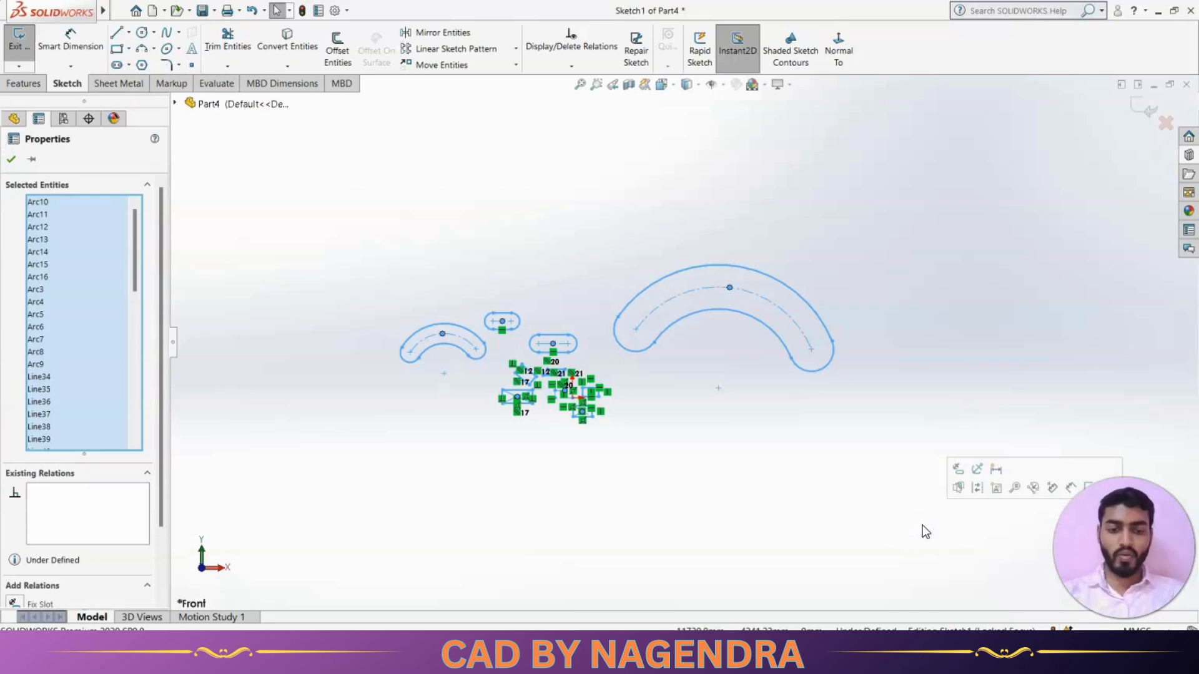
Delete all sketch geometry and draw a circle centred on the origin.
key("Delete")
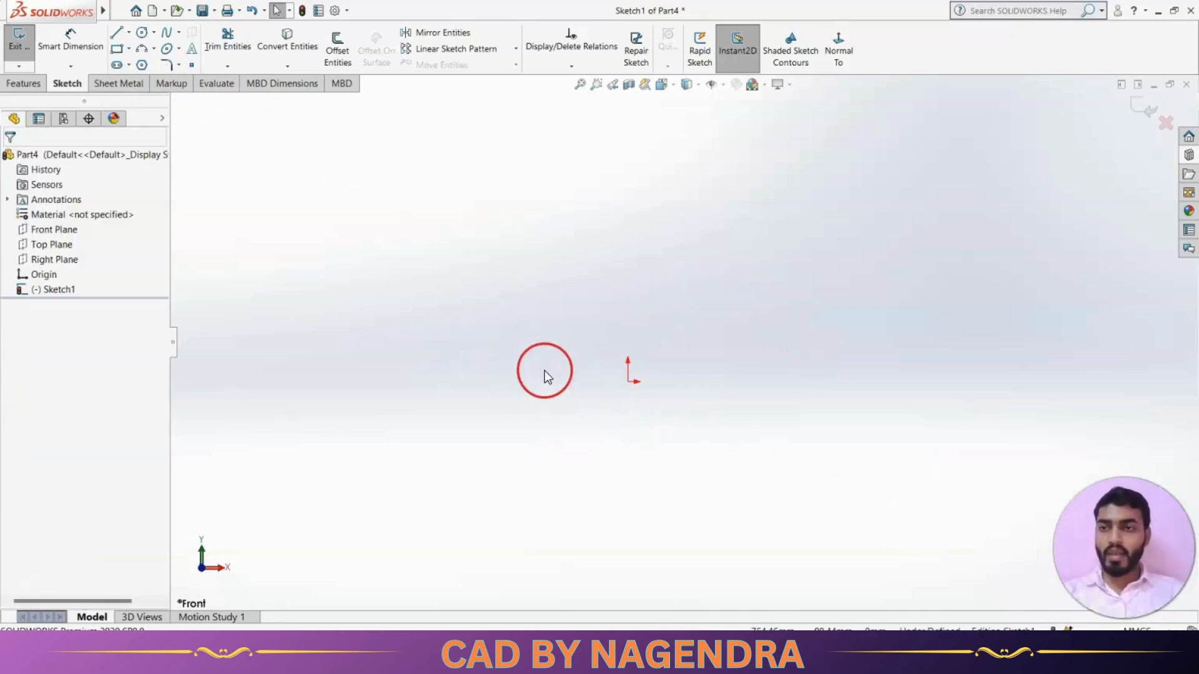
left_click(154, 35)
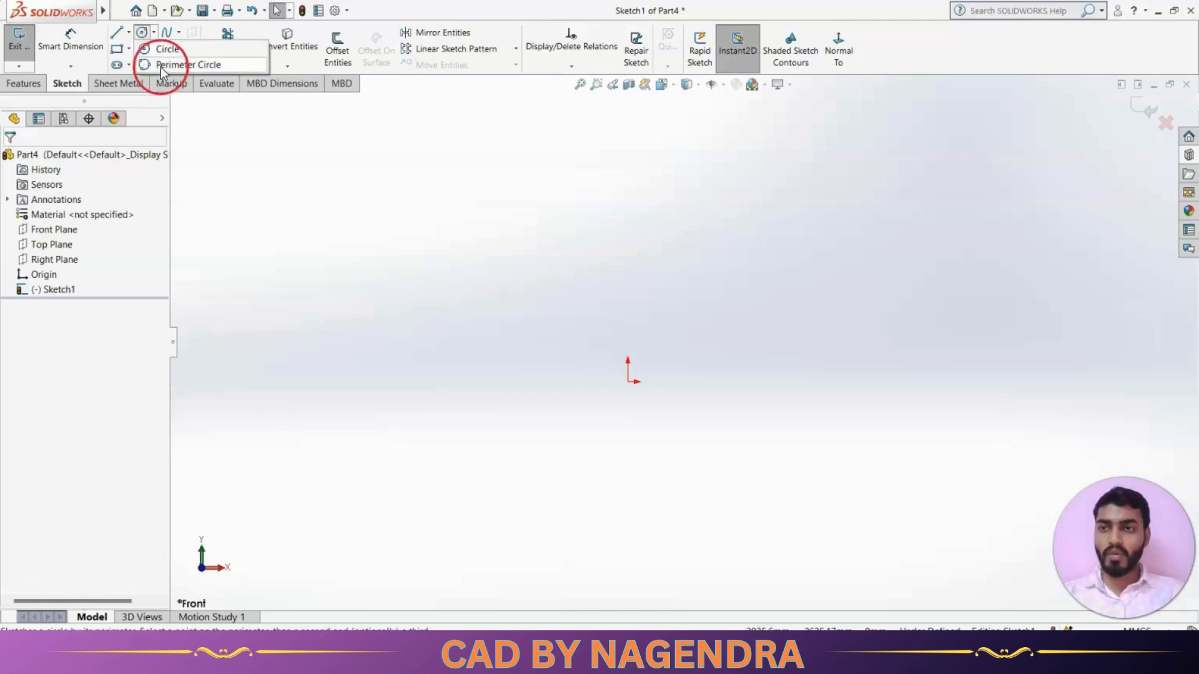
left_click(143, 35)
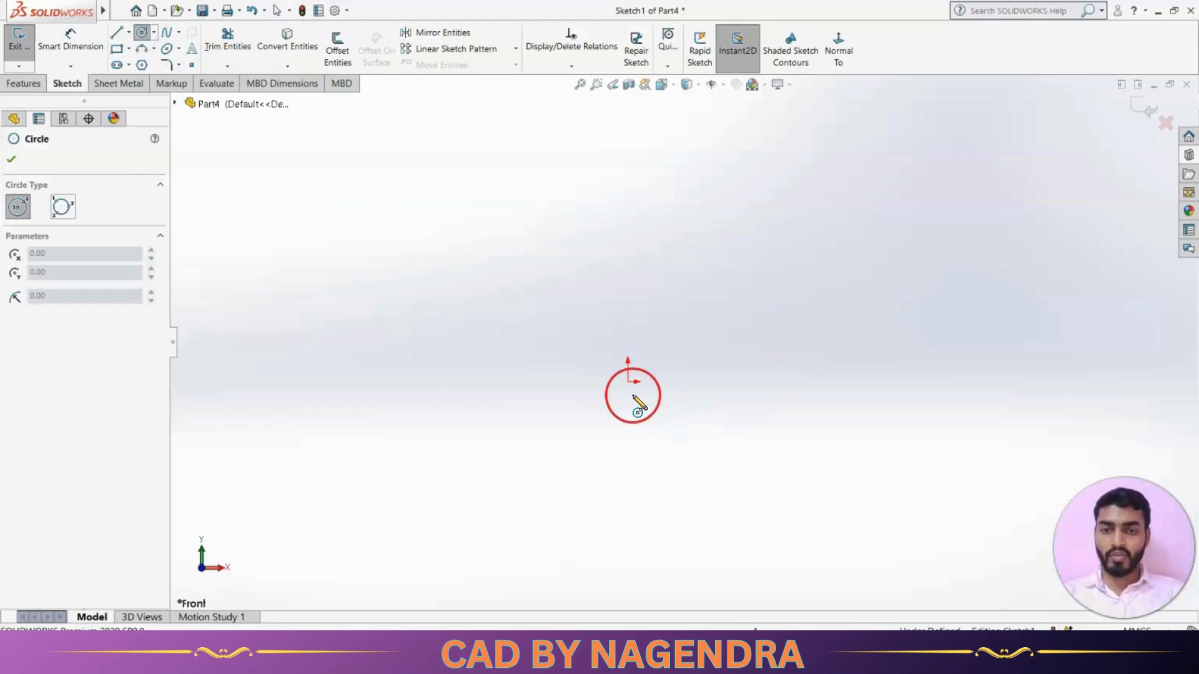
left_click(628, 382)
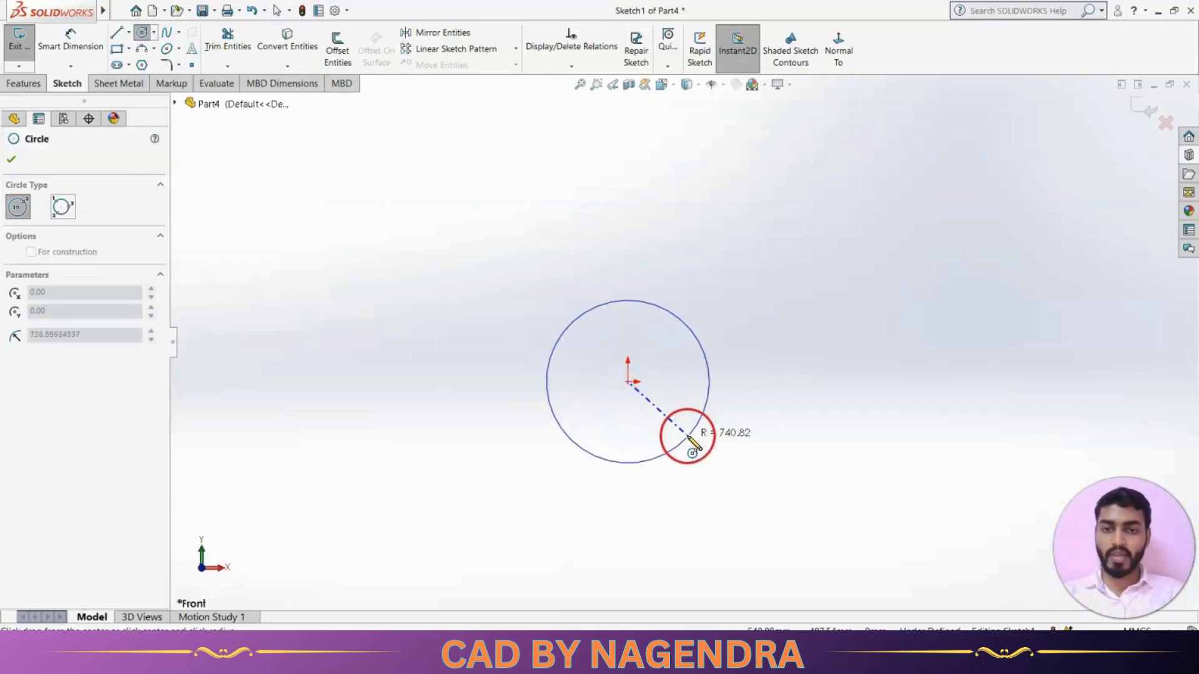
left_click(693, 444)
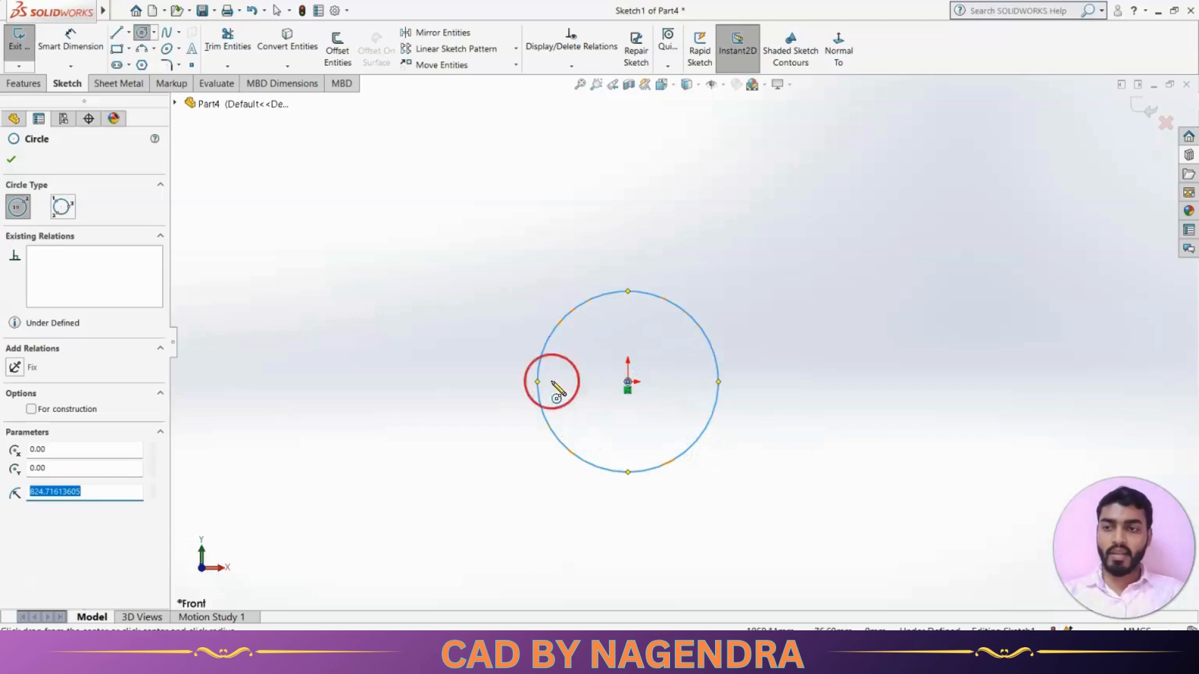
Add a perimeter circle through three points to the upper right.
left_click(63, 208)
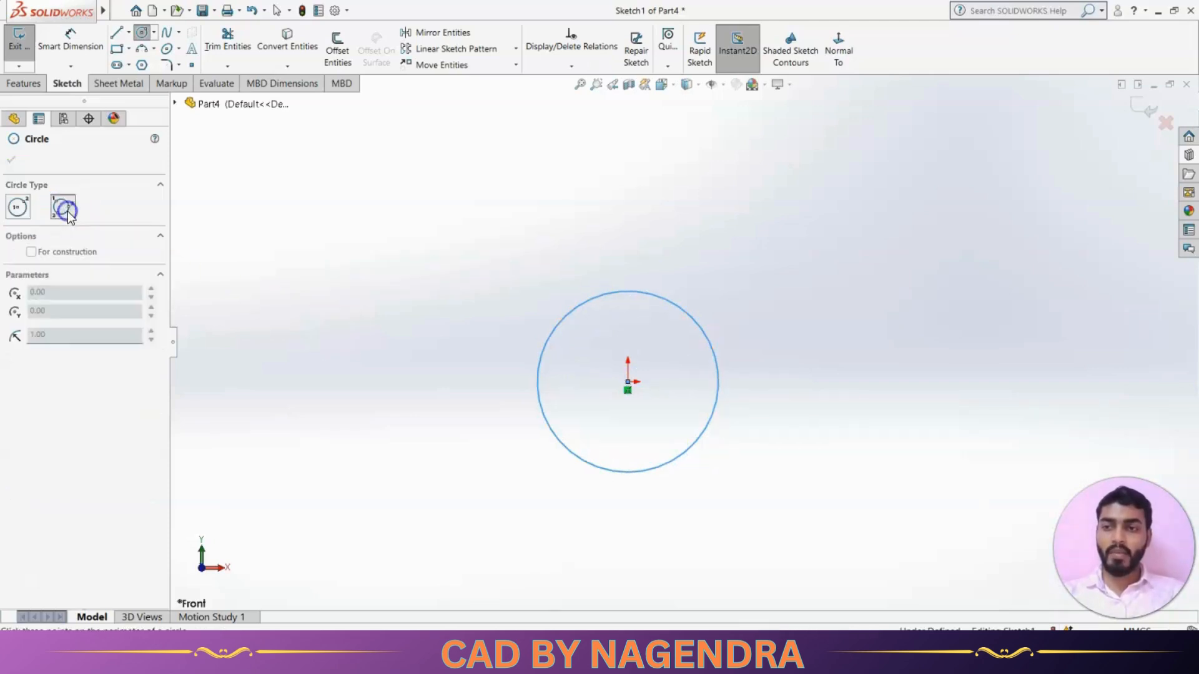
left_click(866, 188)
left_click(789, 275)
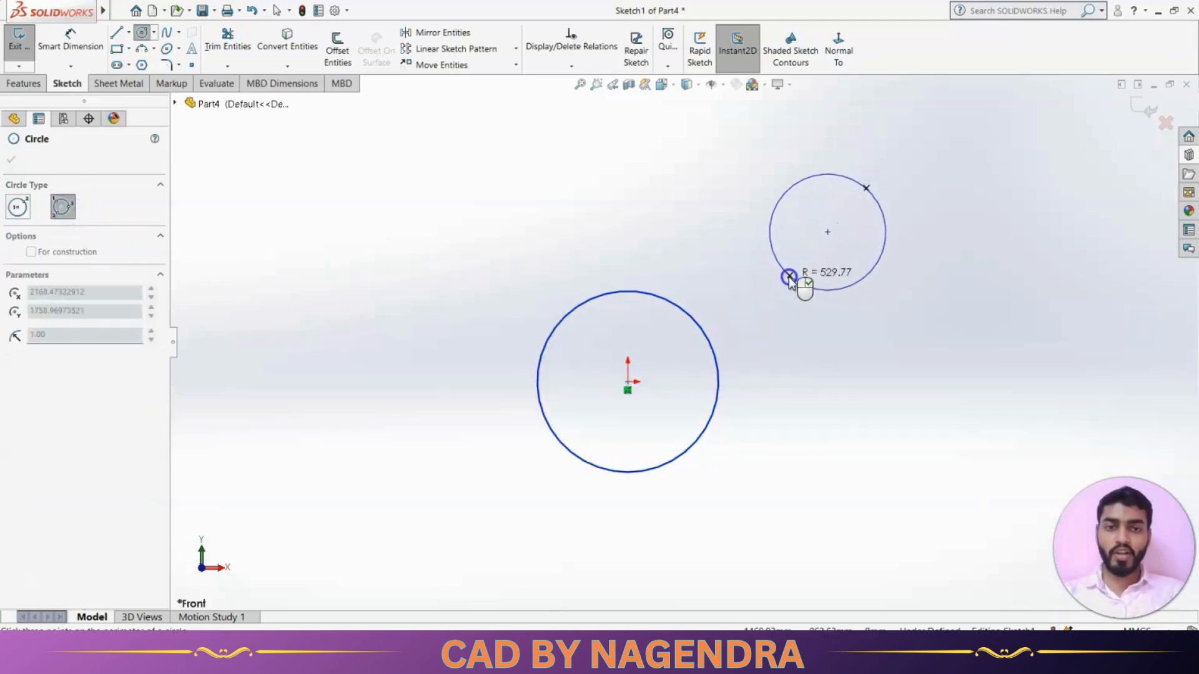
left_click(905, 335)
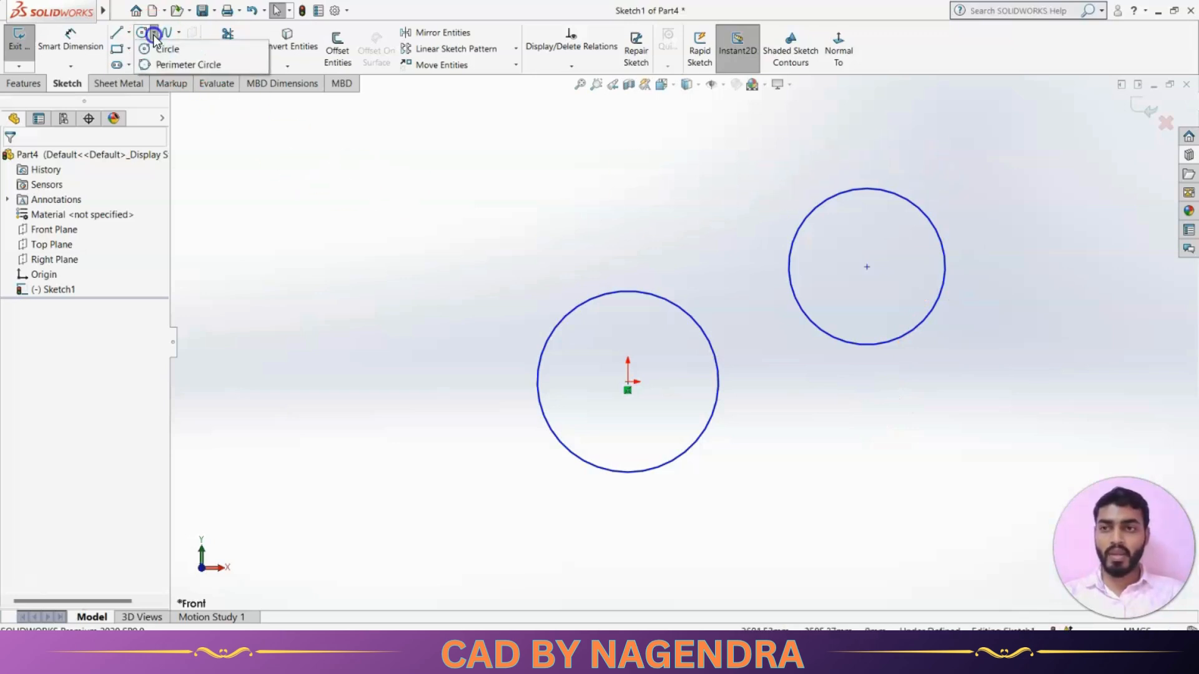
left_click(325, 187)
scroll(612, 326, "up", 3)
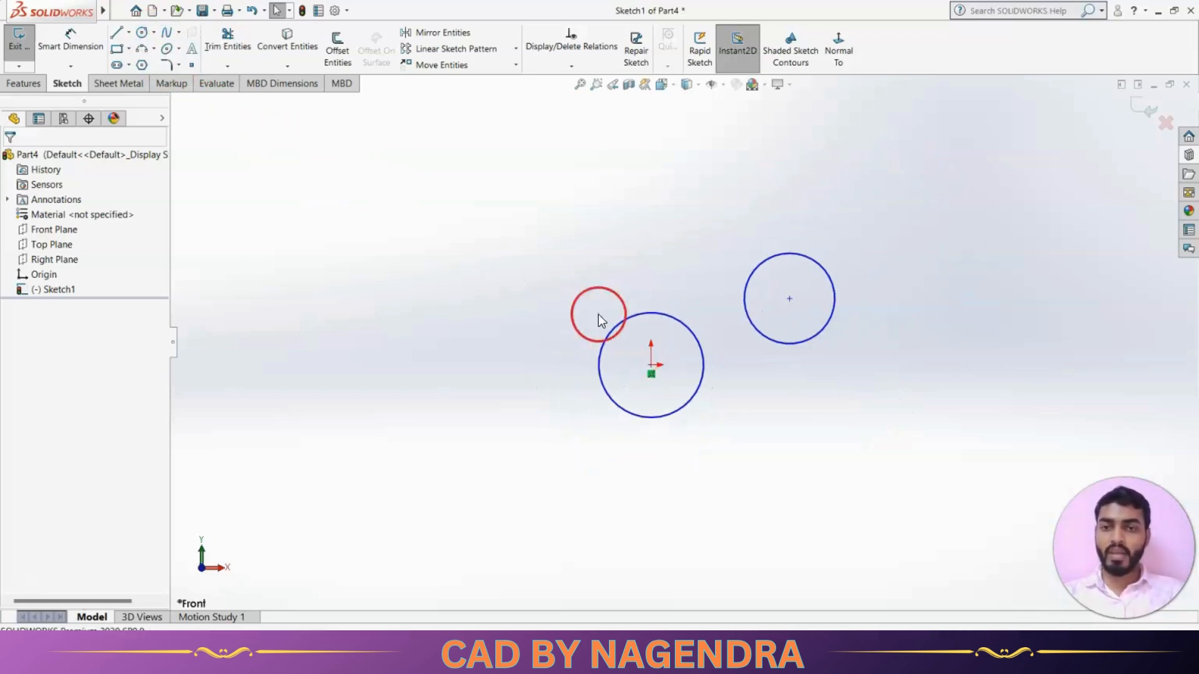
Draw a centre-point arc over the empty area left of the circles.
left_click(154, 48)
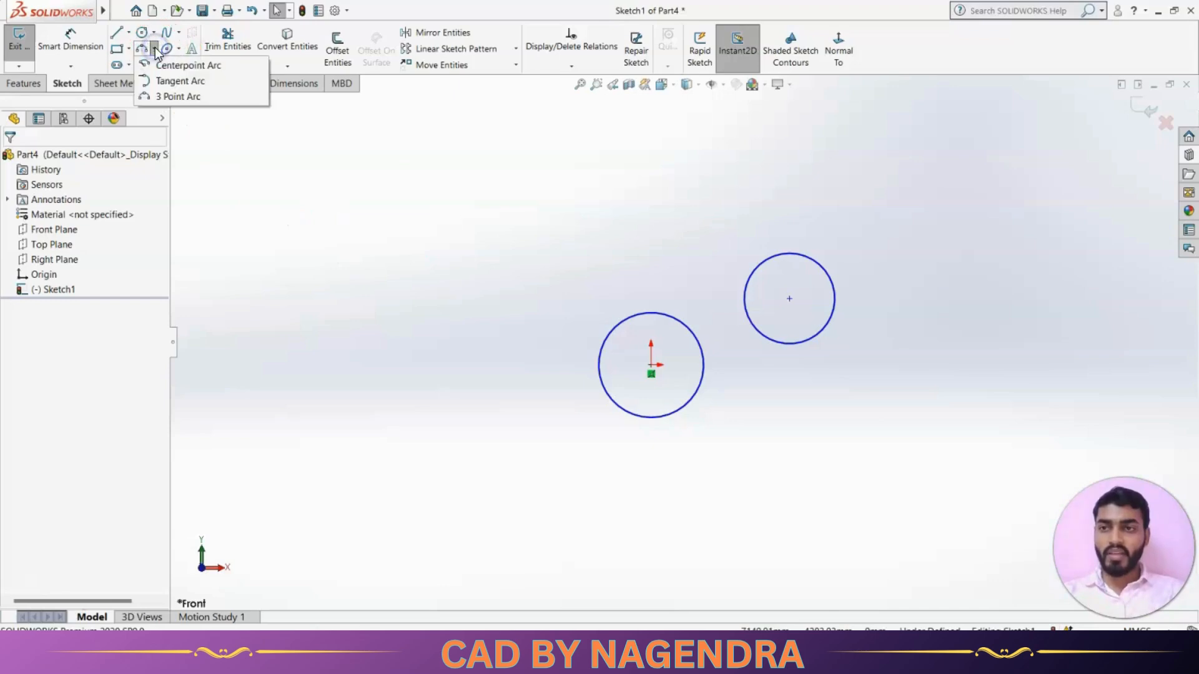
left_click(167, 66)
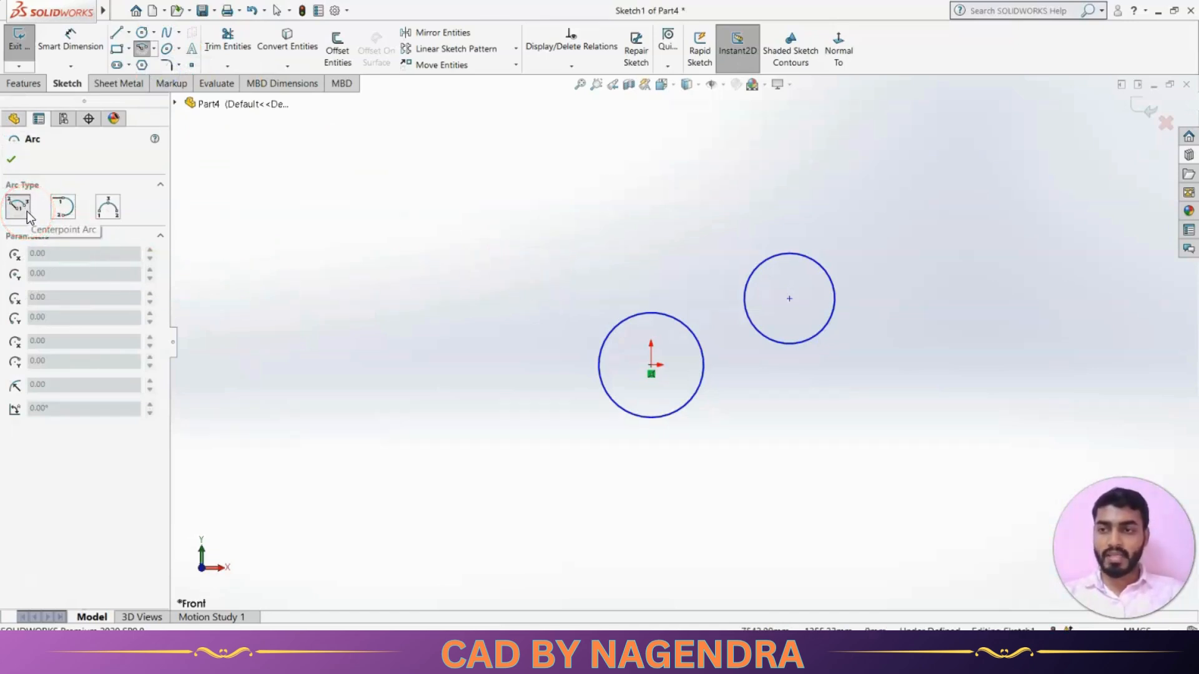
left_click(421, 311)
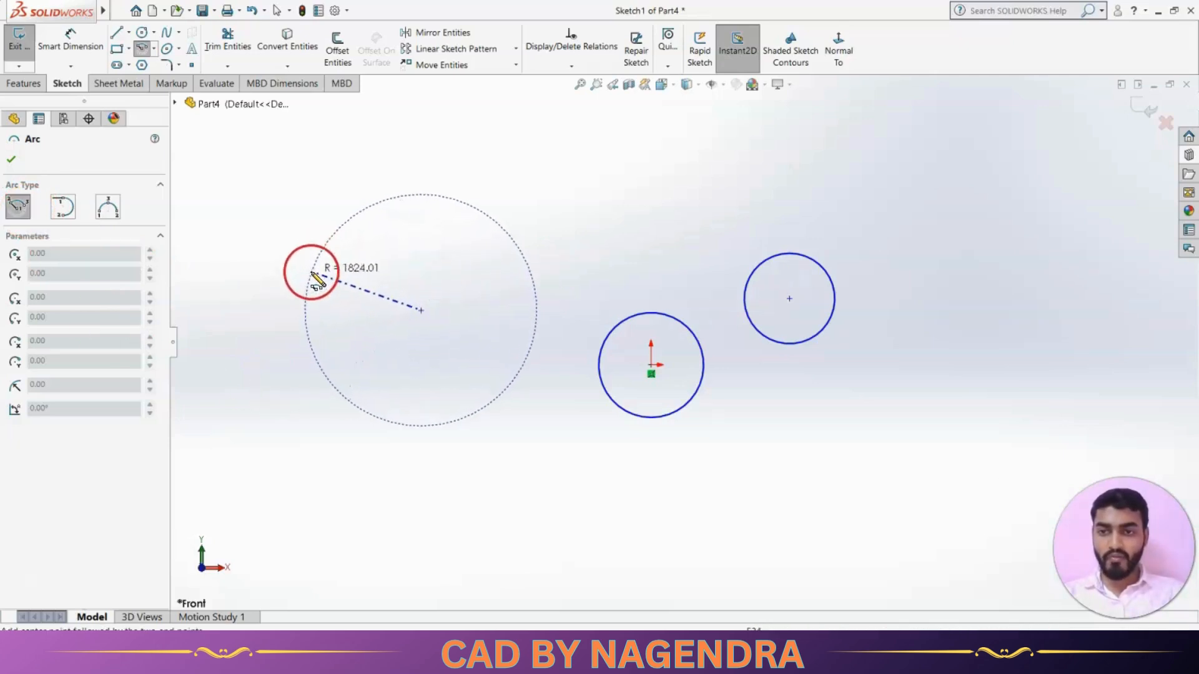
left_click(306, 279)
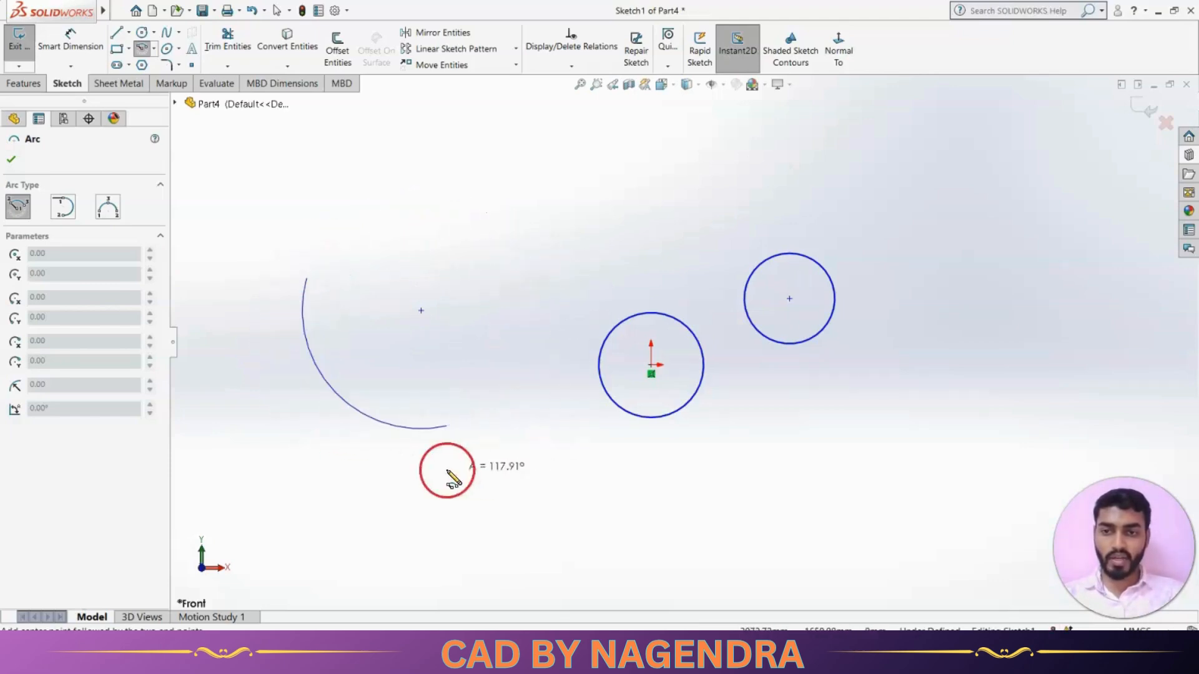
left_click(495, 288)
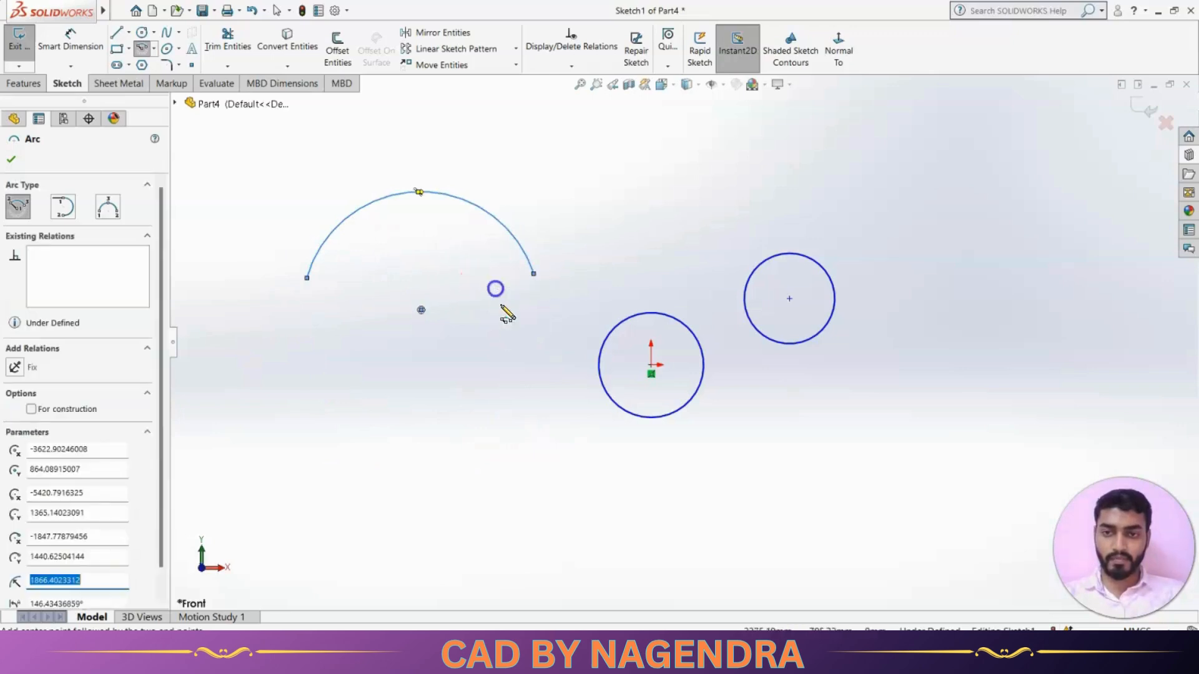
Attempt a tangent arc in empty space and dismiss the endpoint warning.
left_click(64, 212)
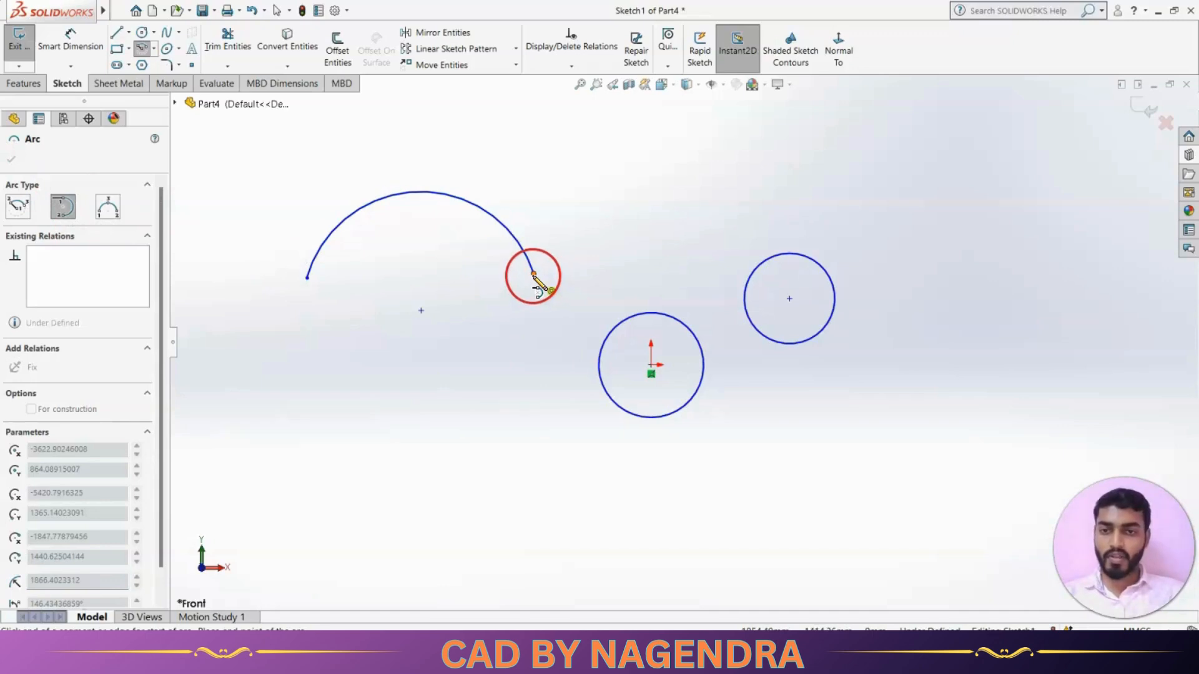
left_click(504, 474)
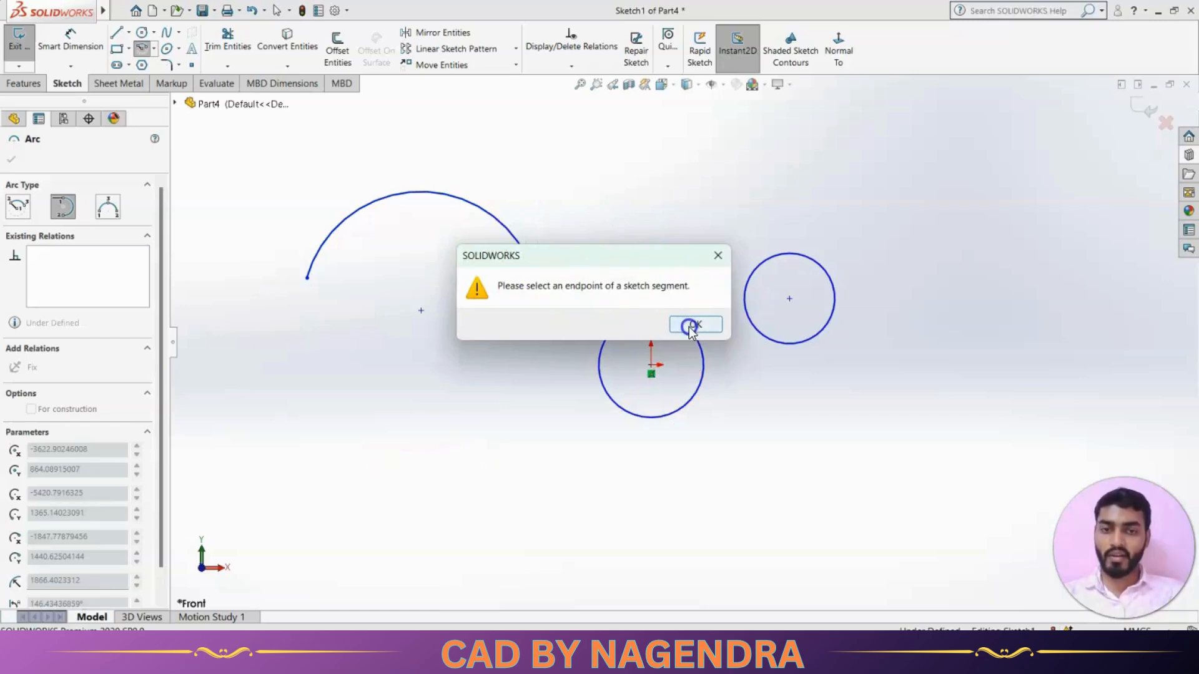
left_click(693, 325)
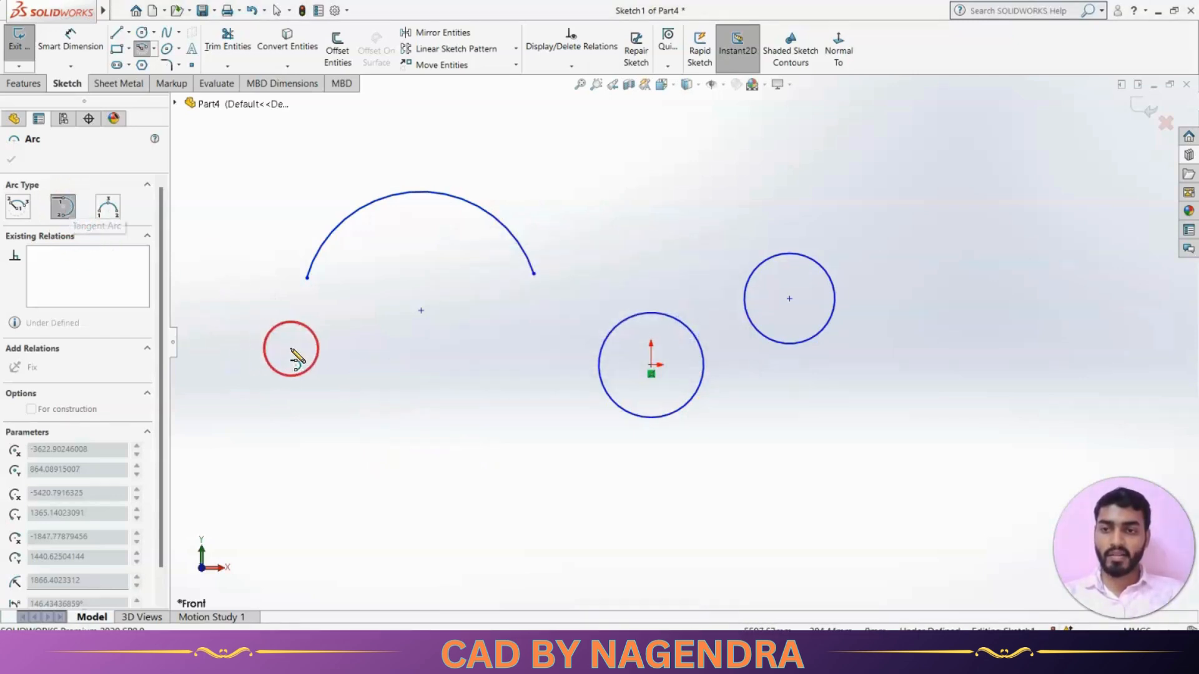
Draw a horizontal line below the arc.
key("Escape")
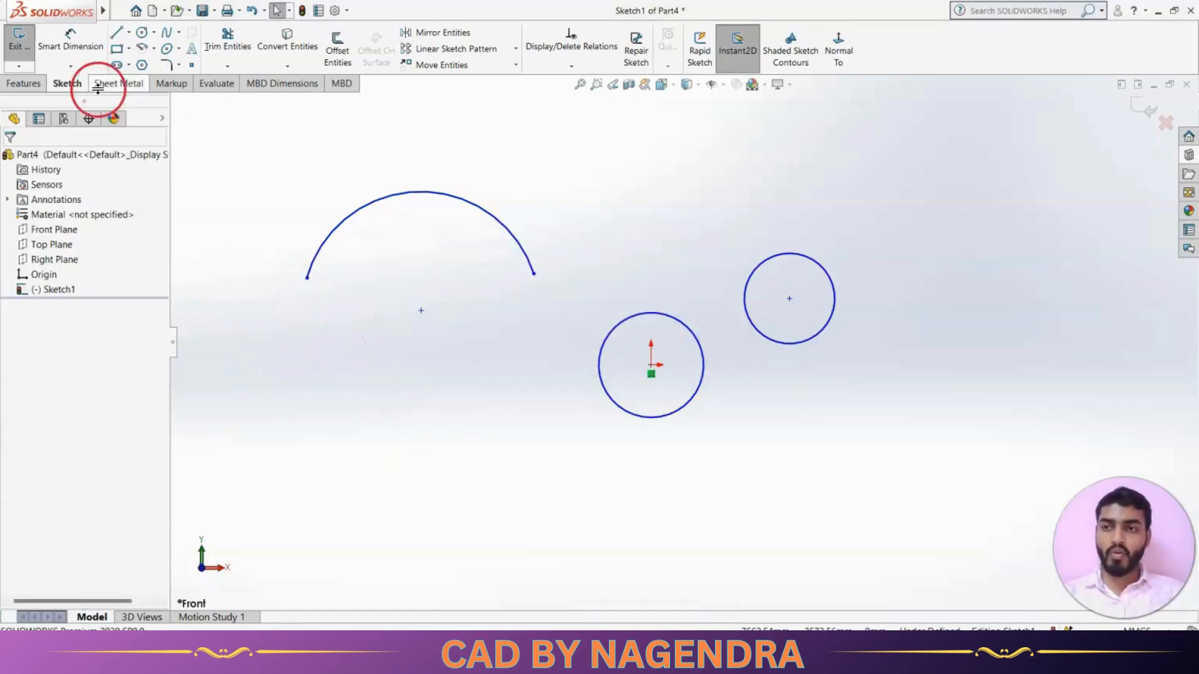
left_click(256, 345)
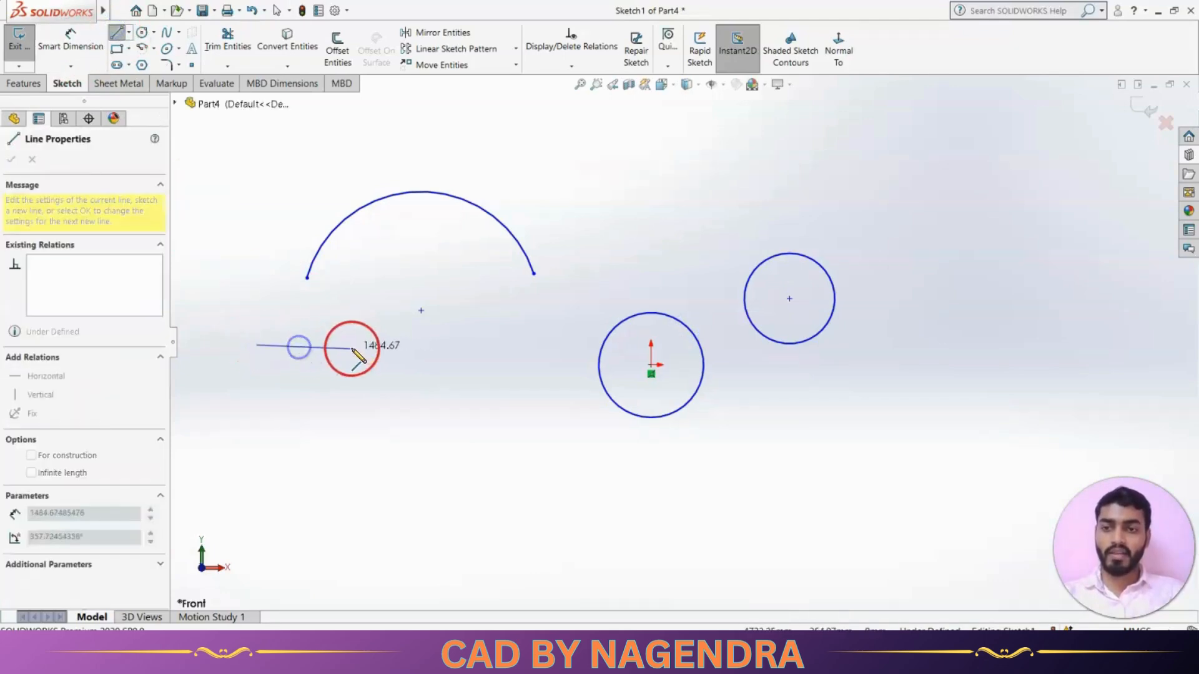
left_click(368, 343)
key("Escape")
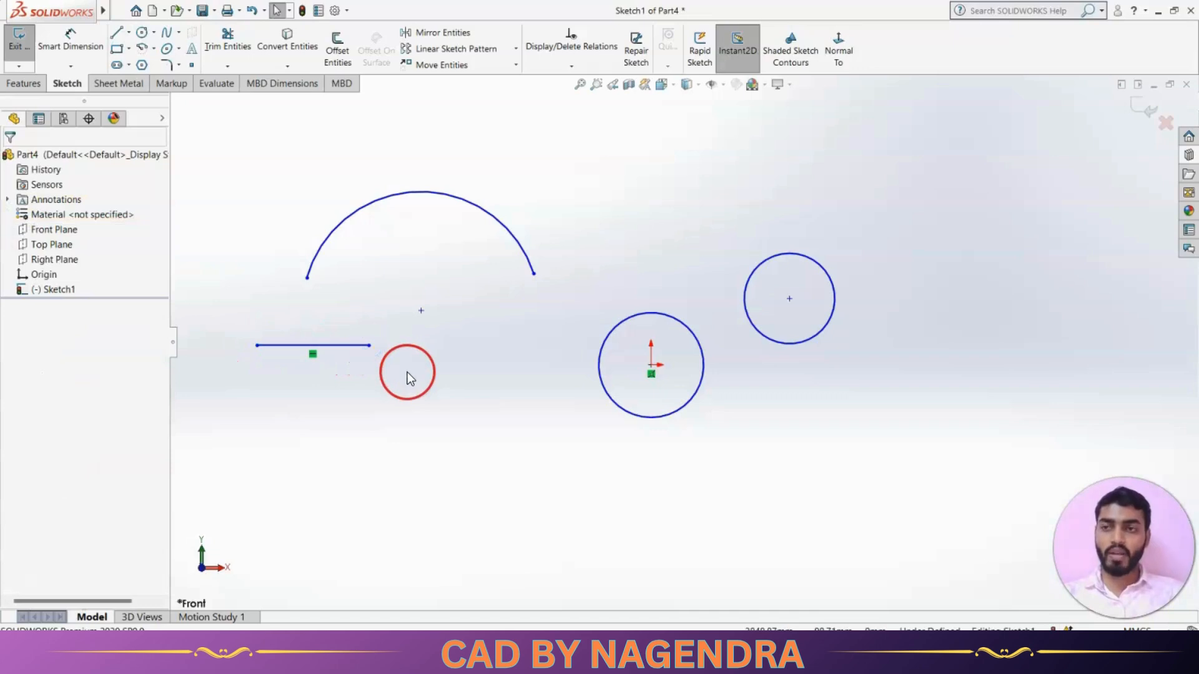
Continue the line with a tangent arc curving downward from its right end.
left_click(142, 48)
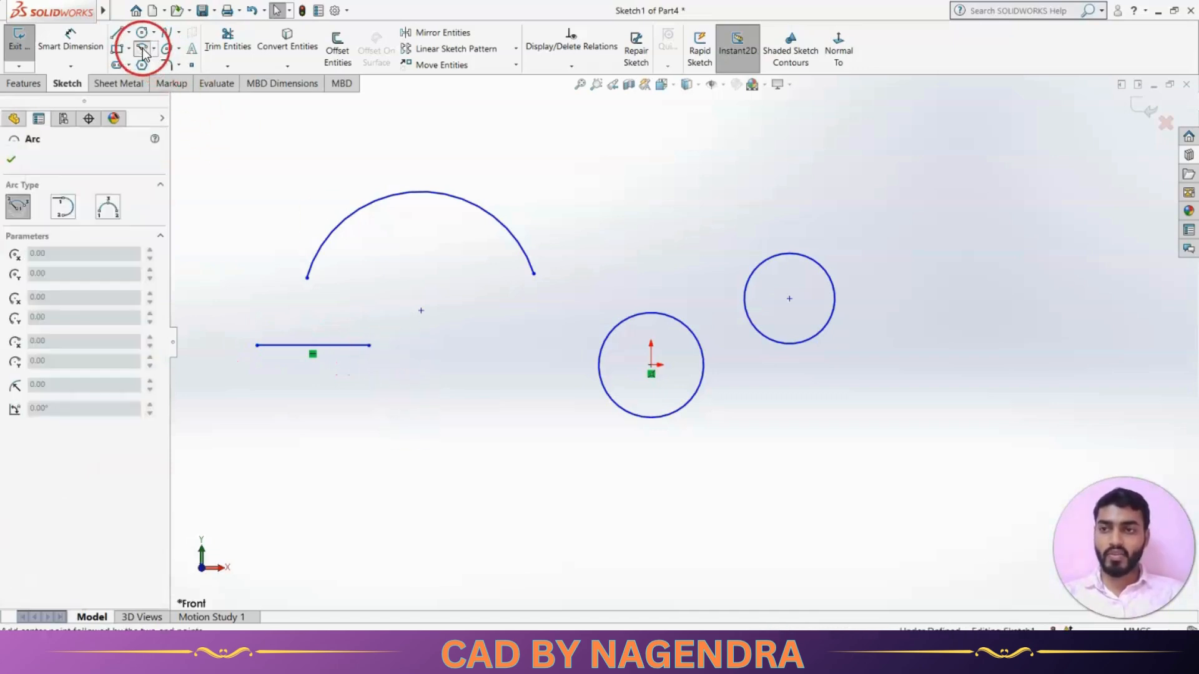
left_click(64, 208)
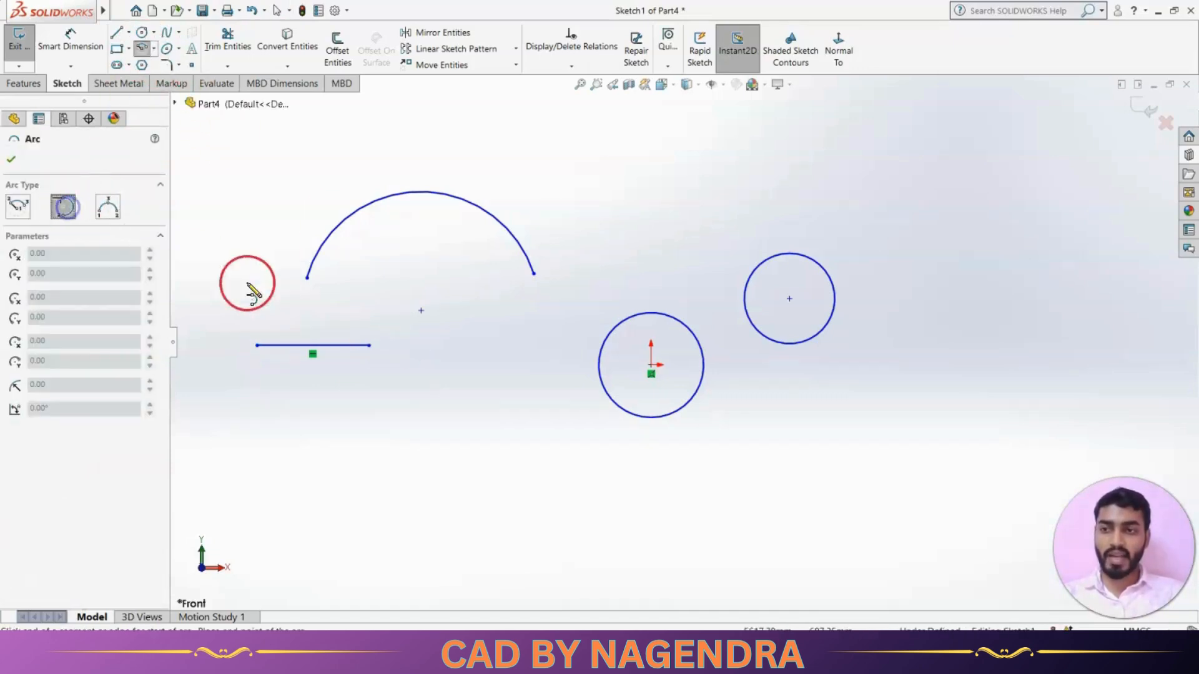
left_click(368, 345)
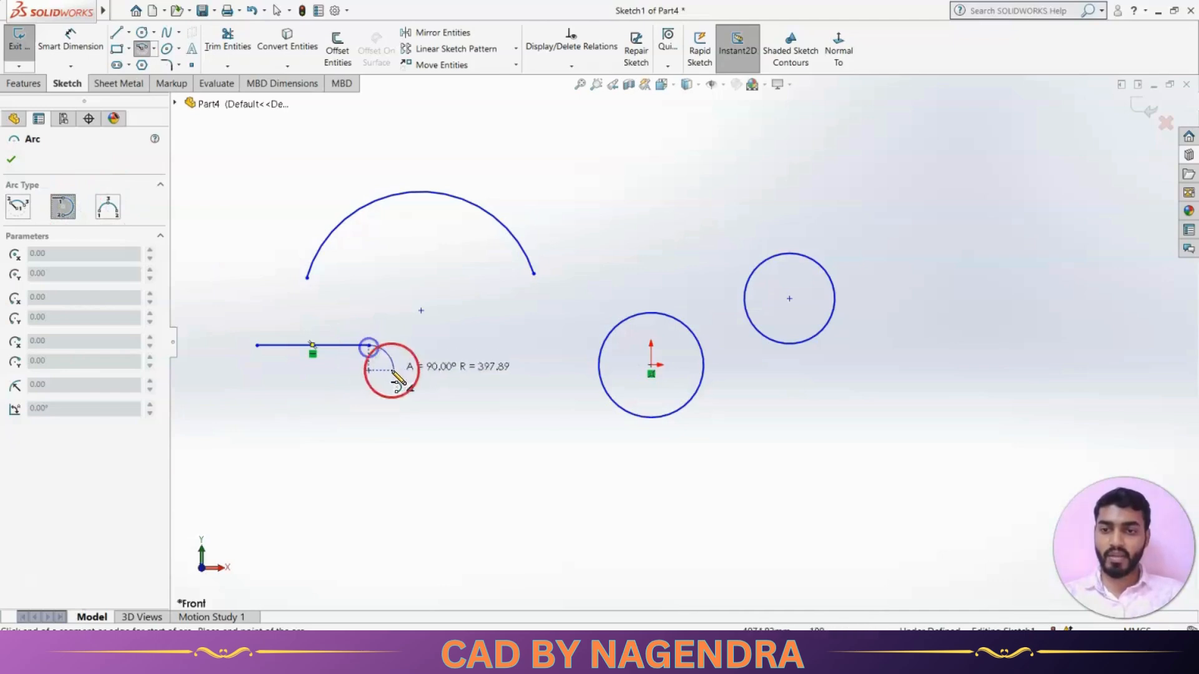
left_click(446, 450)
key("Escape")
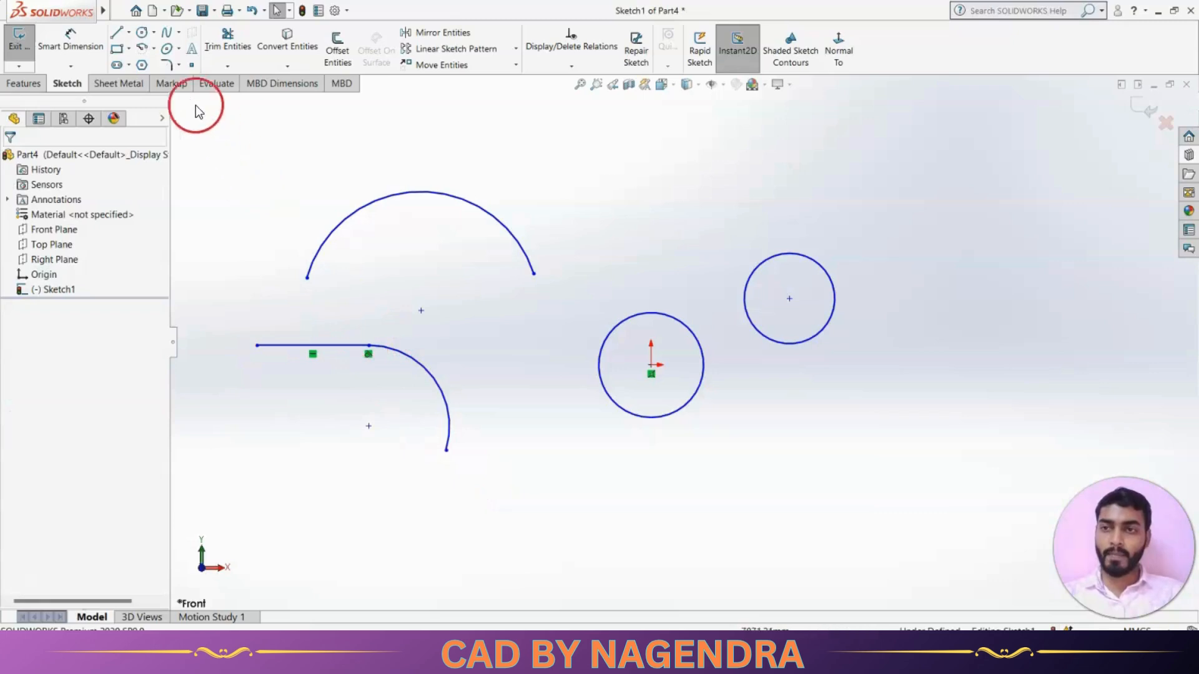
left_click(142, 49)
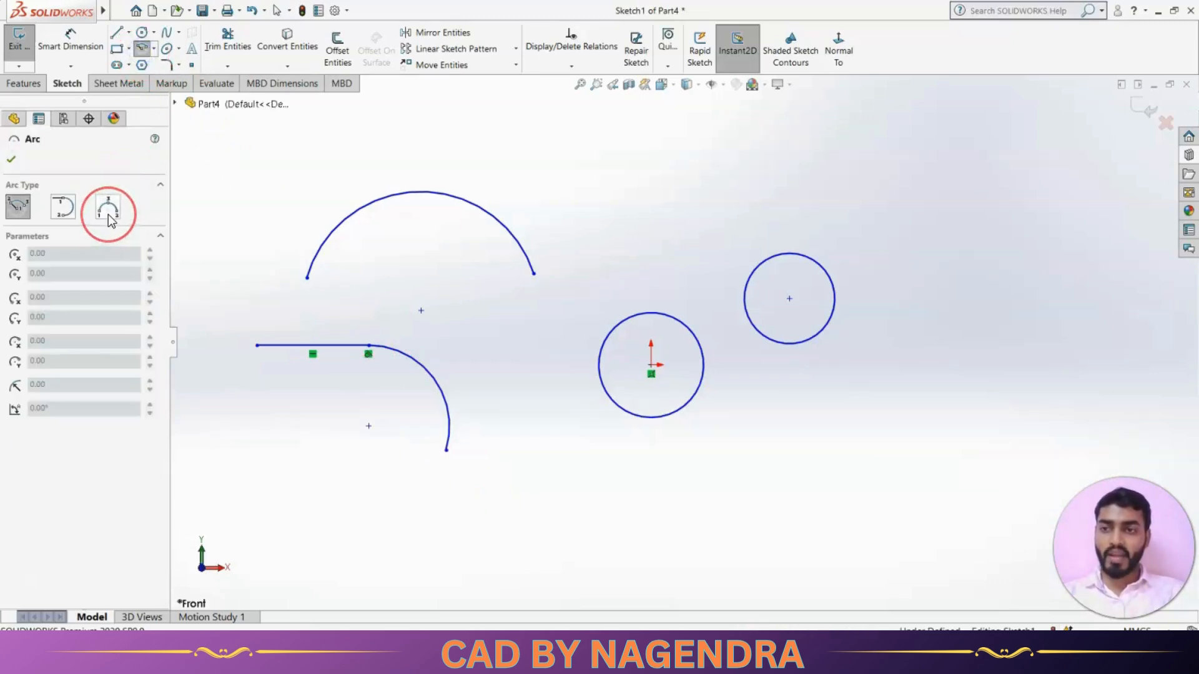
Draw a three-point arc arching over the top right, above the two circles.
left_click(109, 208)
scroll(684, 343, "up", 3)
scroll(637, 231, "down", 3)
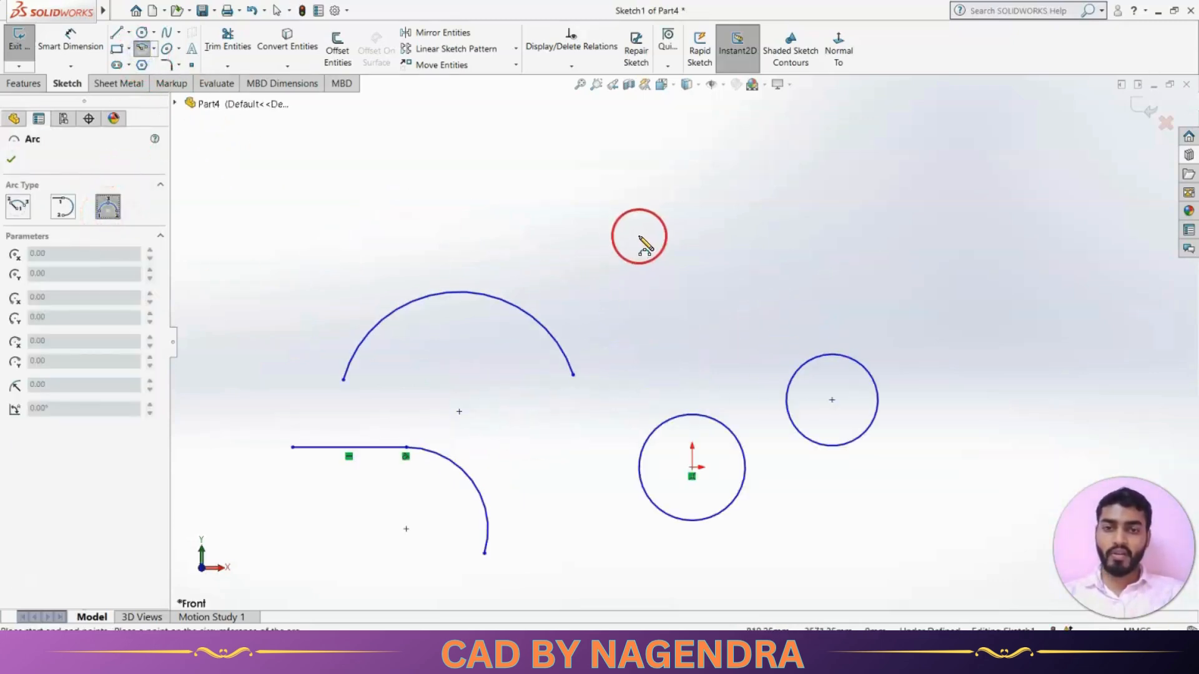
left_click(583, 235)
left_click(855, 255)
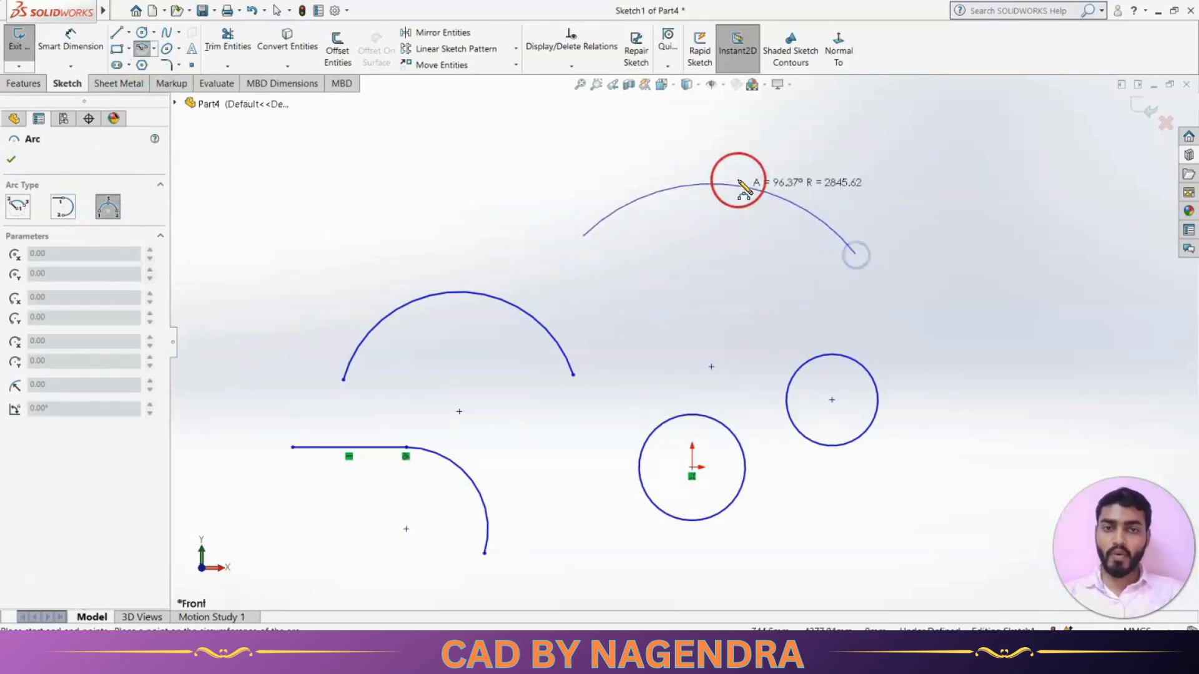
left_click(721, 160)
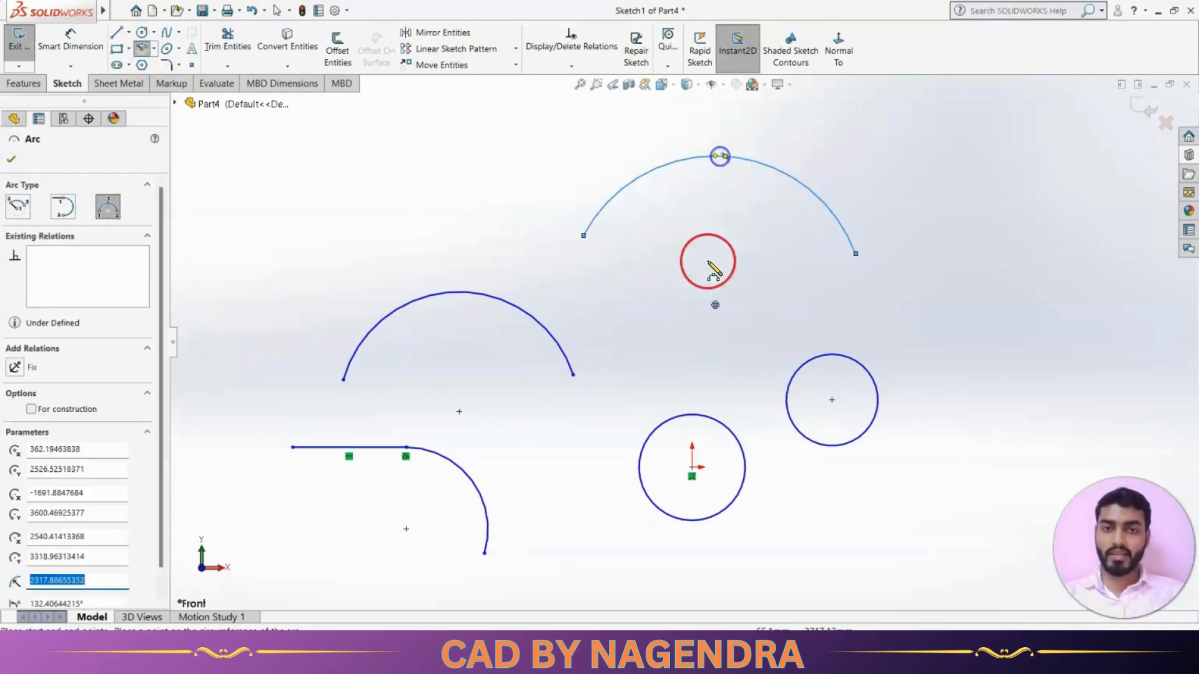
key("Escape")
scroll(665, 358, "up", 3)
scroll(664, 358, "down", 2)
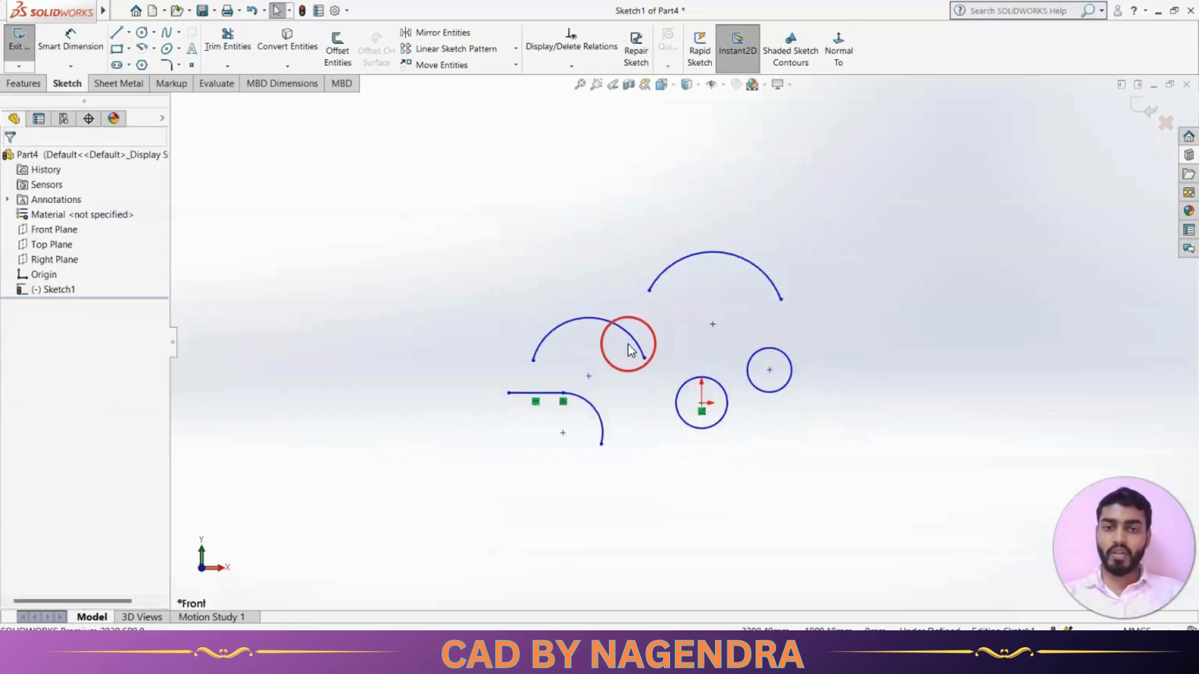
scroll(735, 286, "up", 1)
scroll(760, 292, "down", 1)
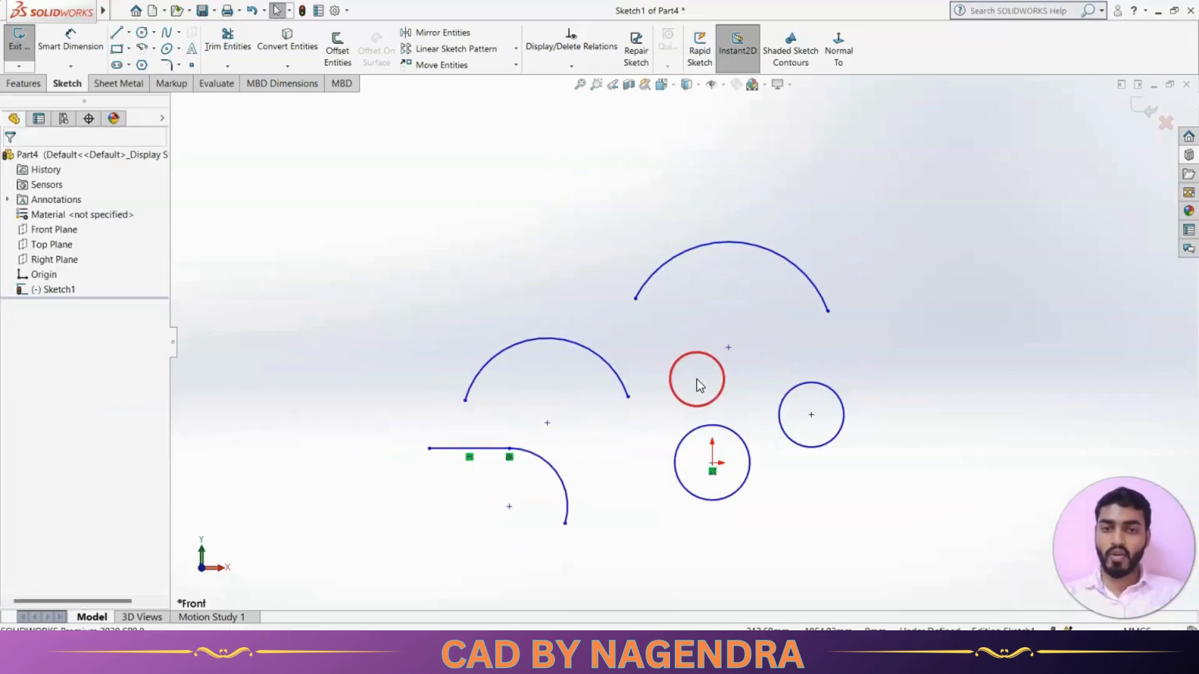
scroll(695, 379, "down", 2)
scroll(573, 286, "up", 3)
scroll(669, 330, "down", 2)
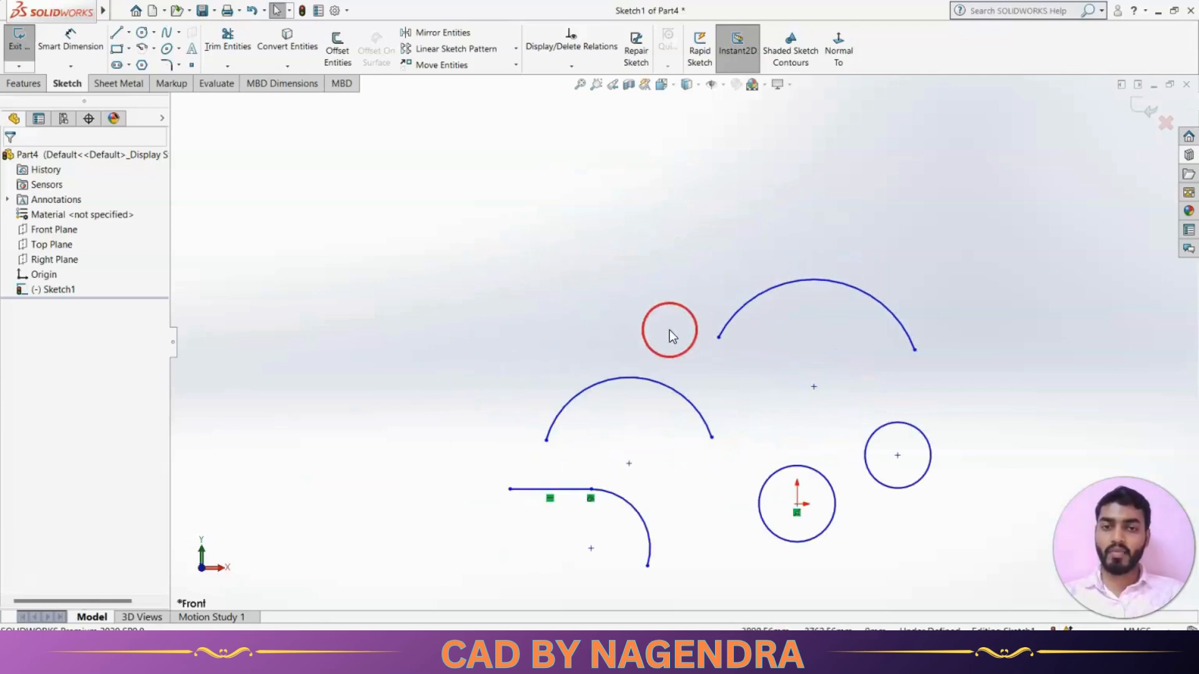
Draw an inscribed seven-sided polygon at the upper left.
left_click(144, 64)
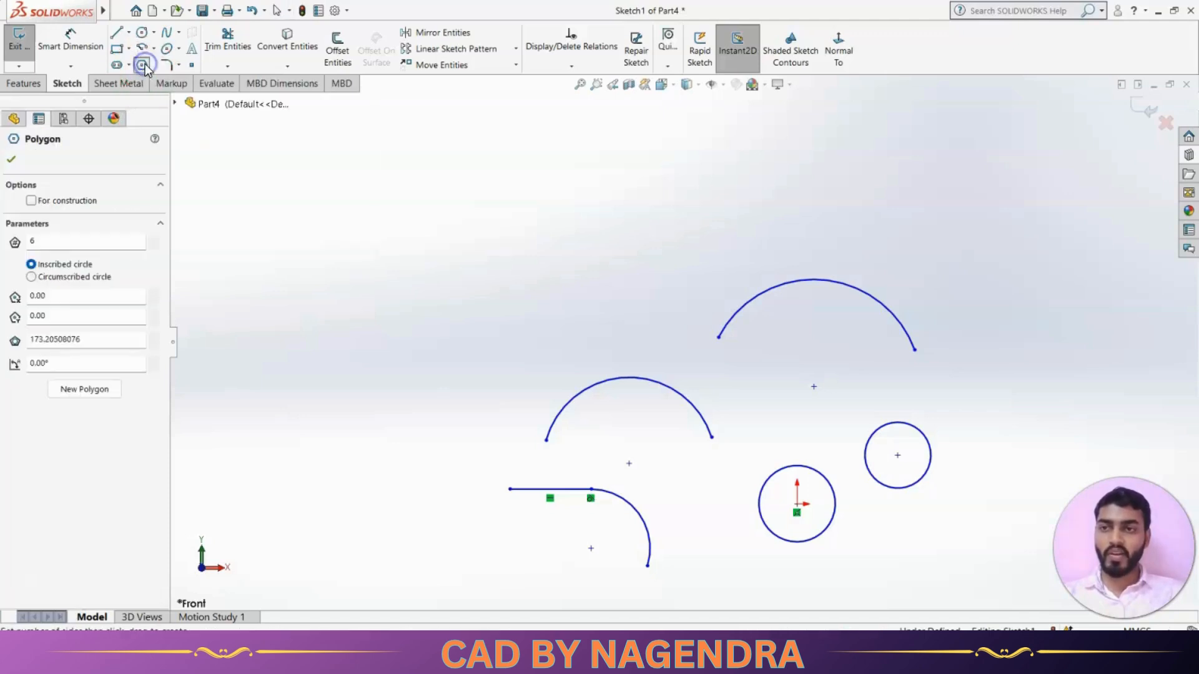
double_click(79, 244)
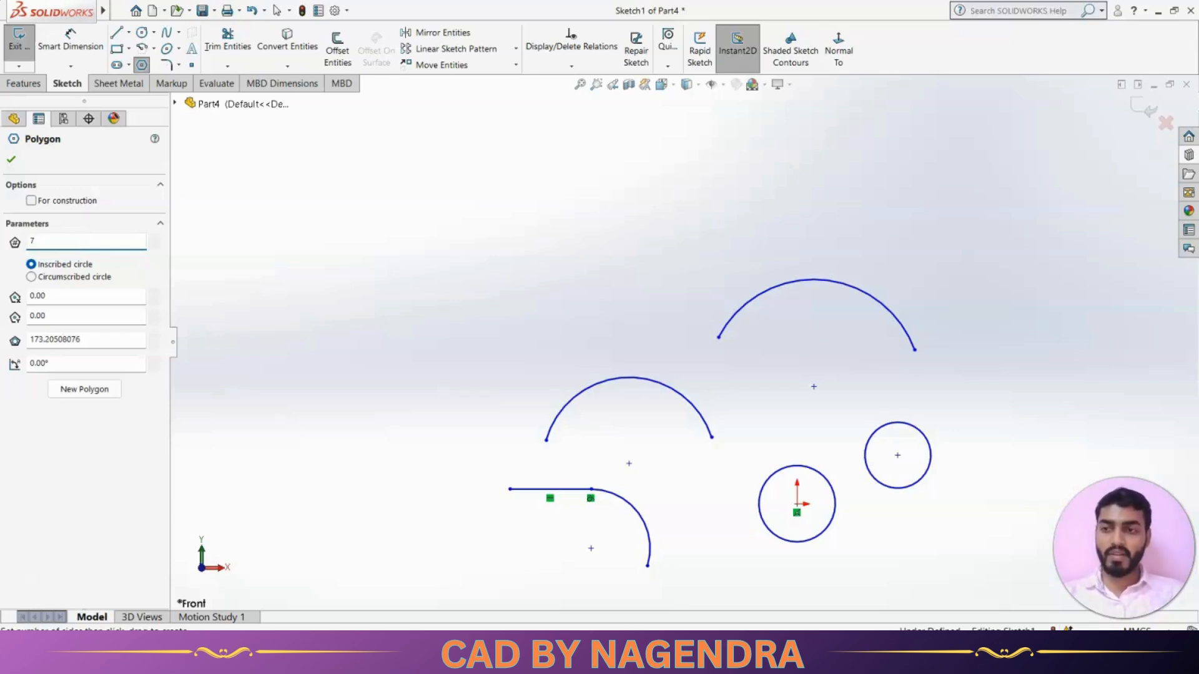
type("7")
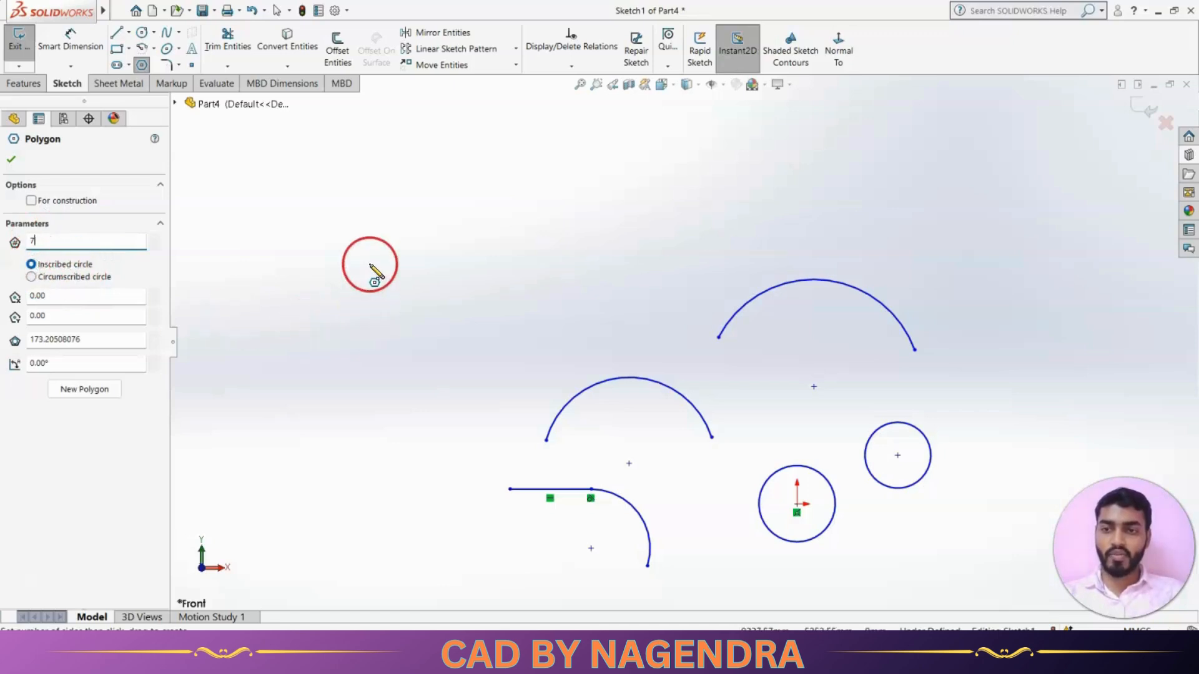
left_click_drag(370, 253, 428, 310)
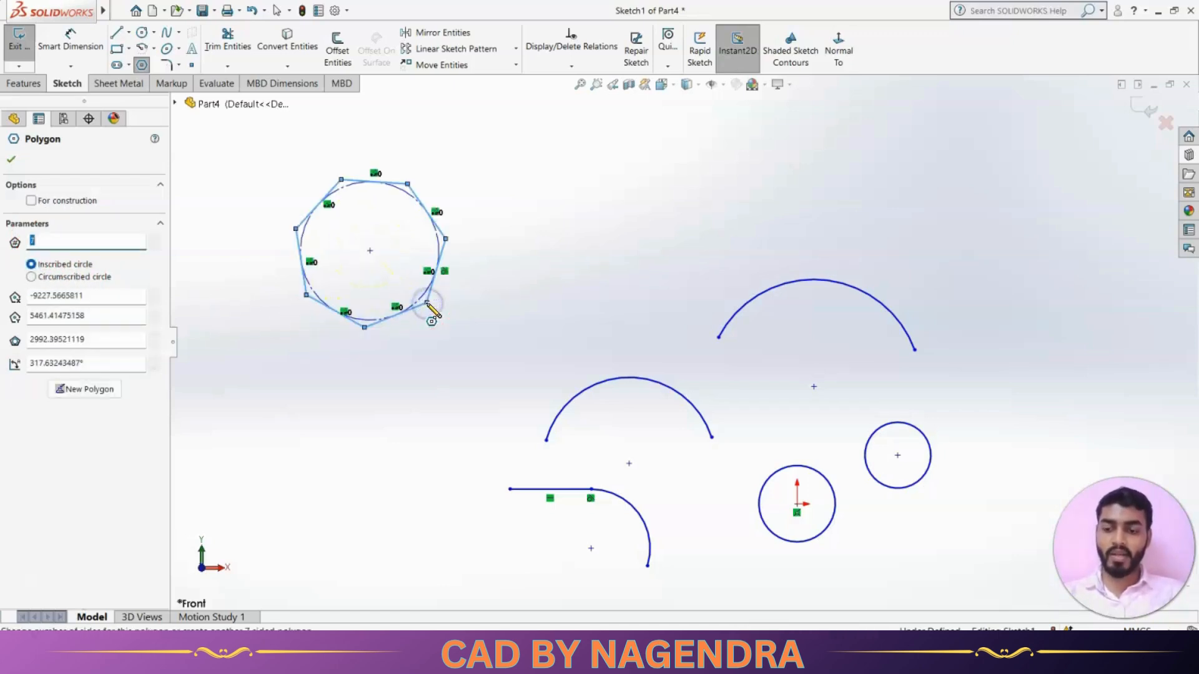
key("Escape")
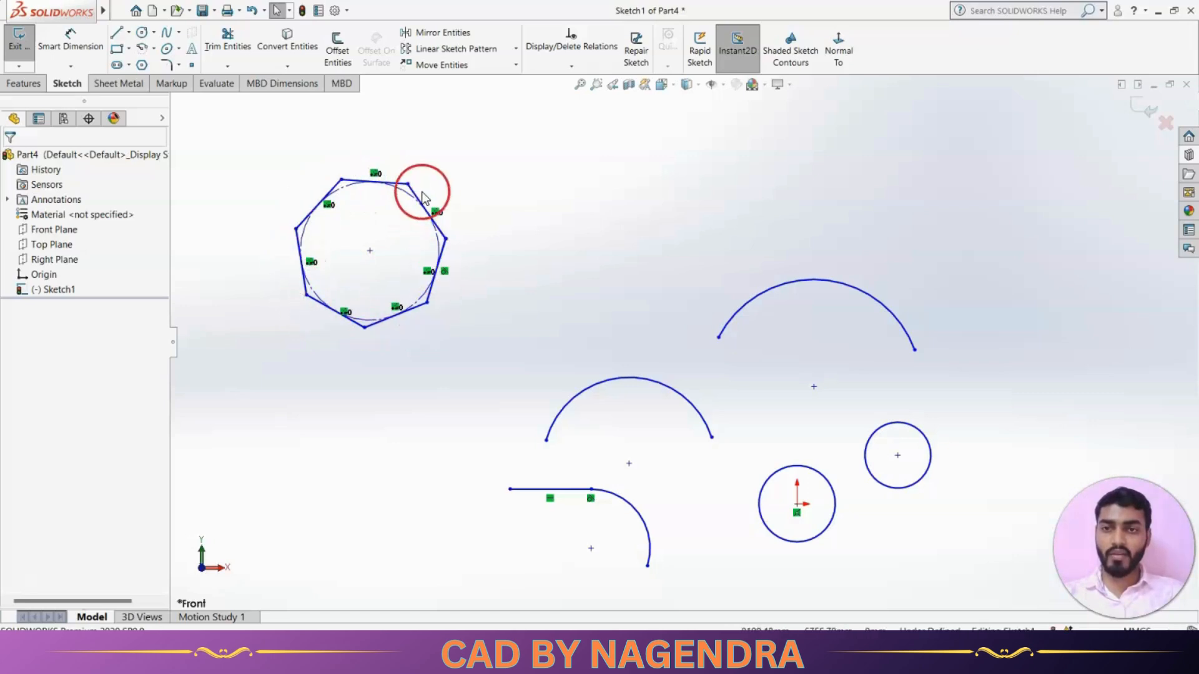
Add a circumscribed seven-sided polygon beside the first.
left_click(143, 65)
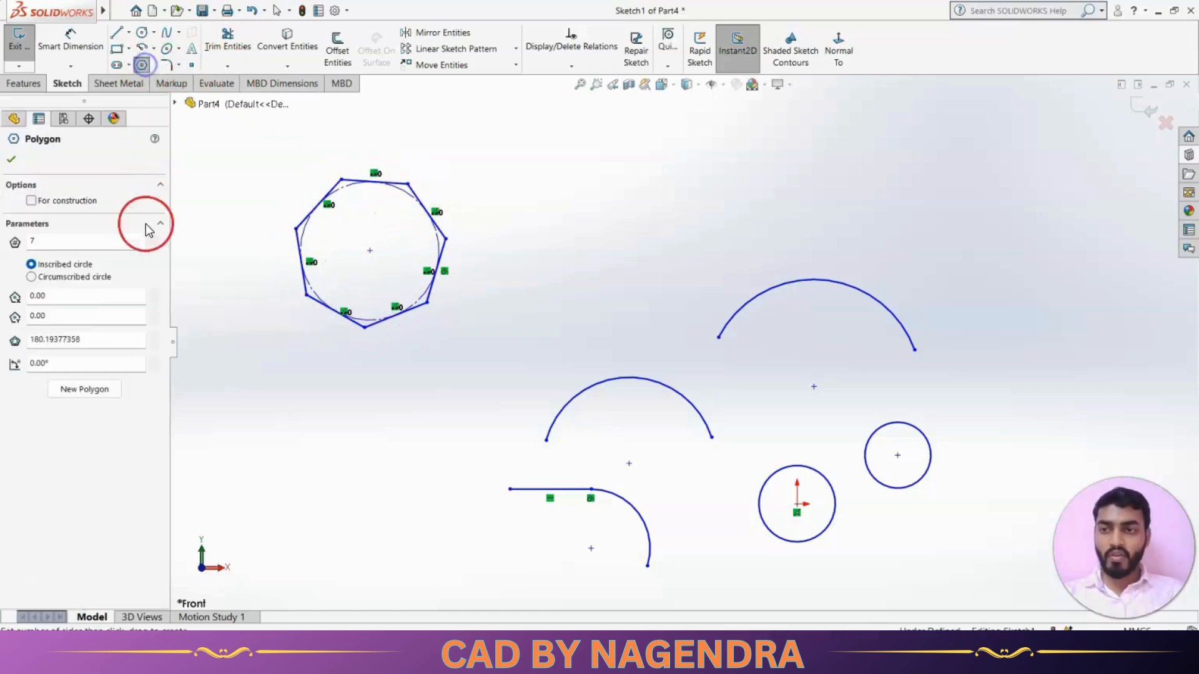
left_click(70, 274)
left_click_drag(575, 229, 609, 289)
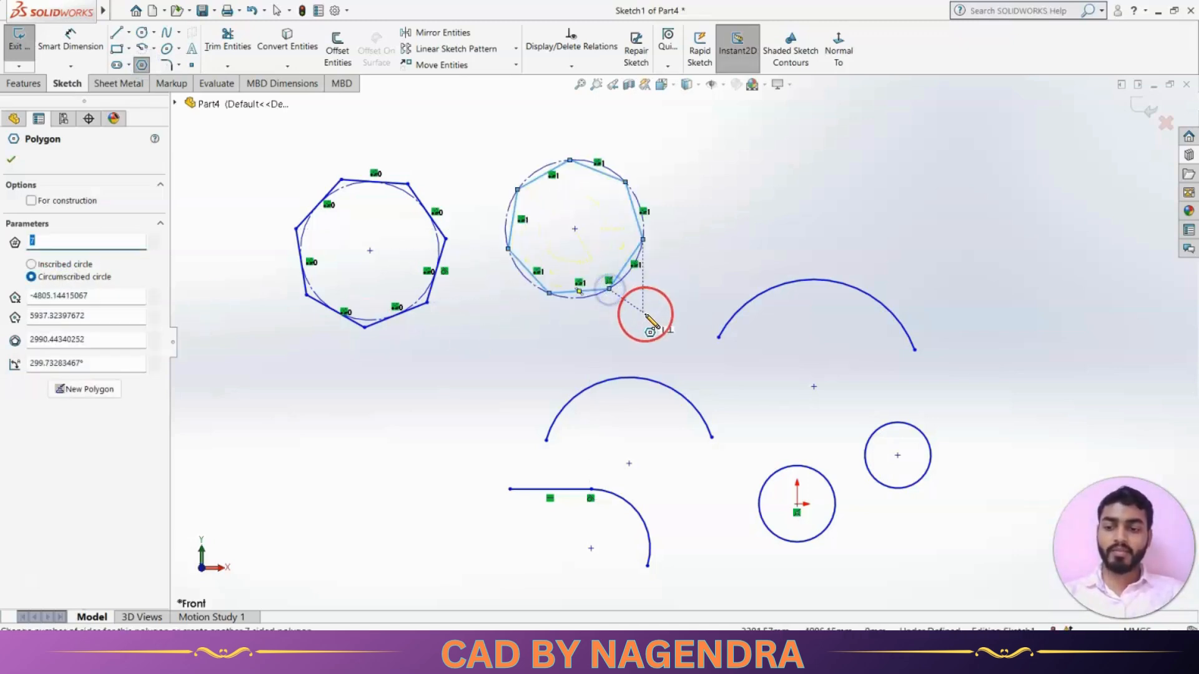
key("Escape")
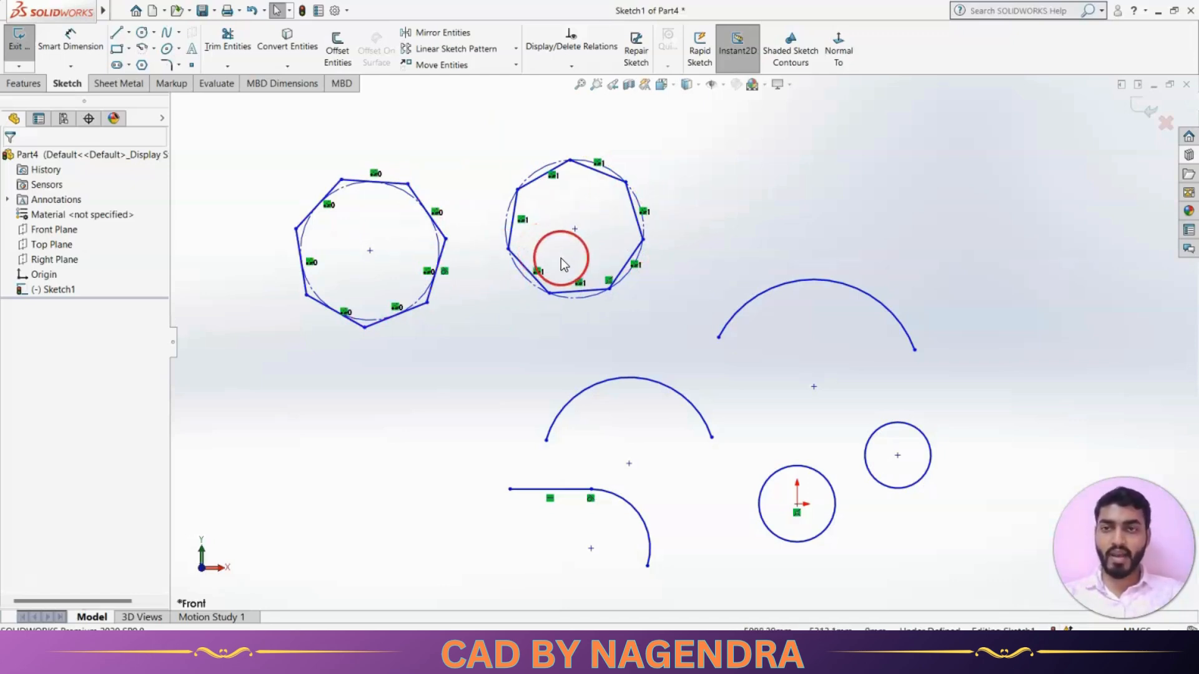
scroll(564, 263, "up", 2)
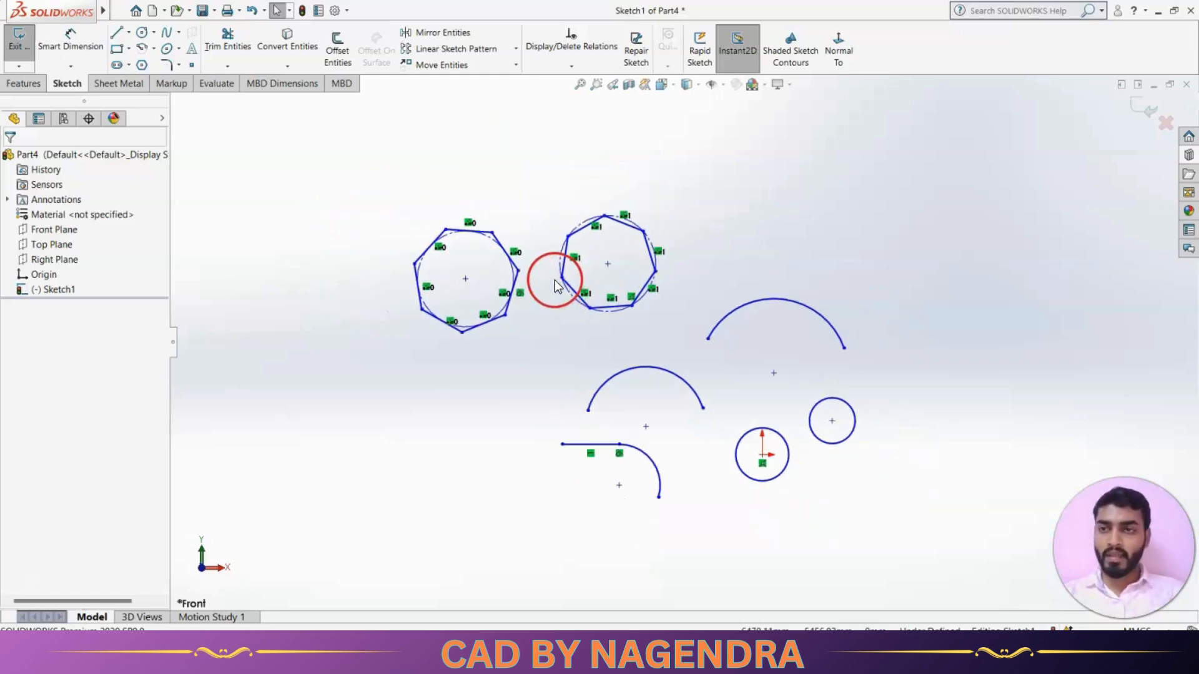
Draw a wavy spline through a zigzag of about twelve points across the top.
left_click(165, 35)
scroll(527, 279, "up", 4)
scroll(590, 237, "down", 2)
left_click(458, 265)
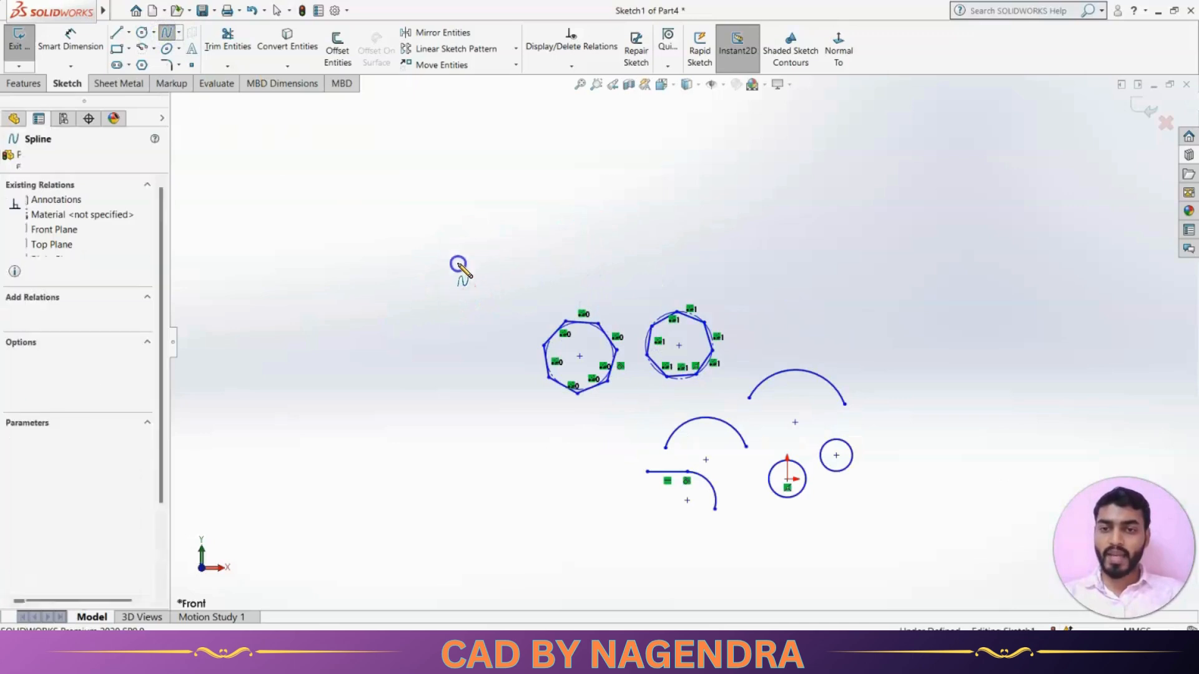
left_click(447, 292)
left_click(509, 204)
left_click(573, 290)
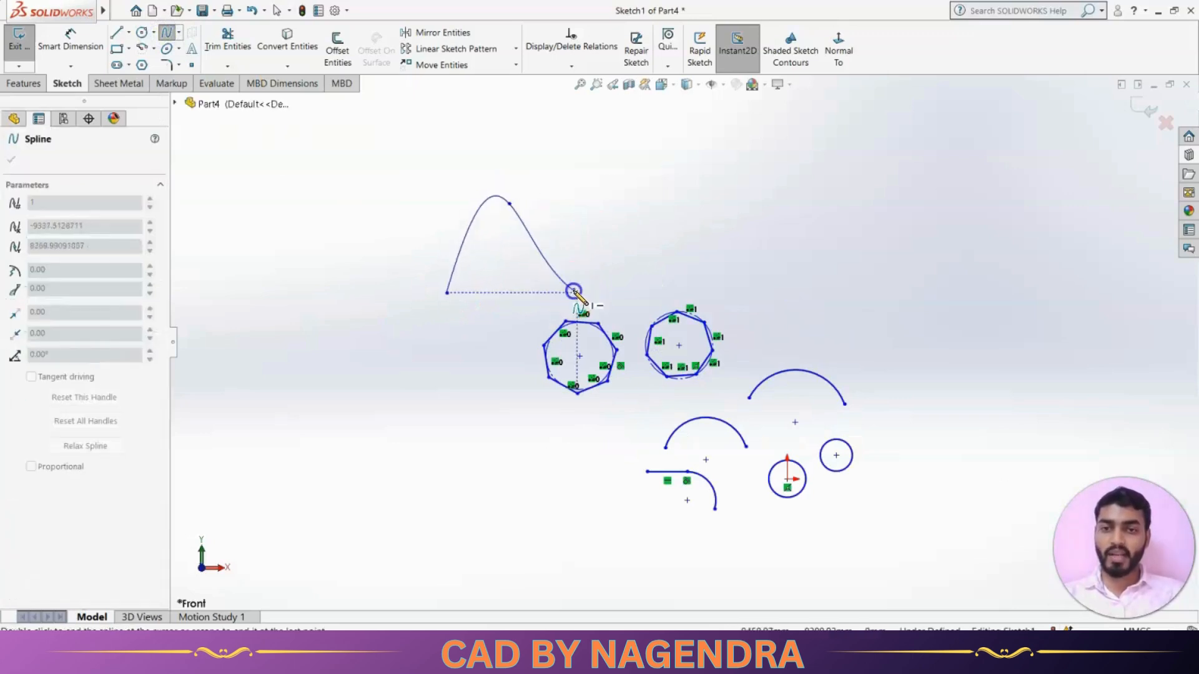
left_click(630, 201)
left_click(687, 296)
left_click(712, 199)
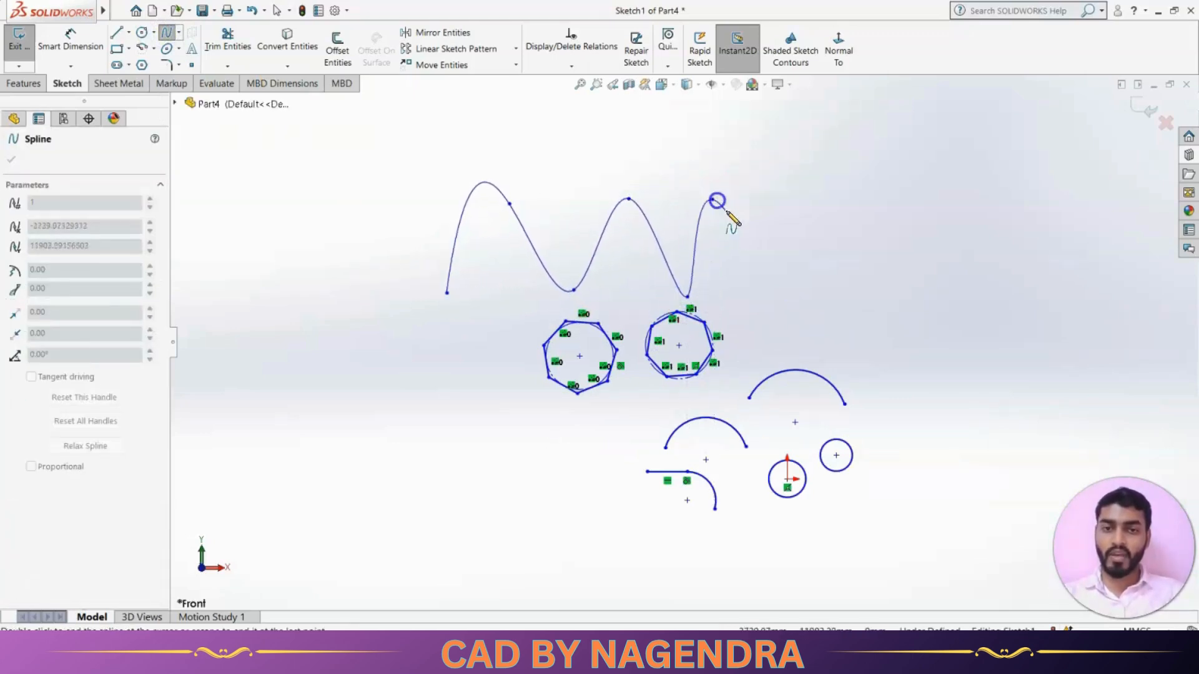
left_click(789, 286)
left_click(835, 211)
left_click(901, 284)
left_click(929, 204)
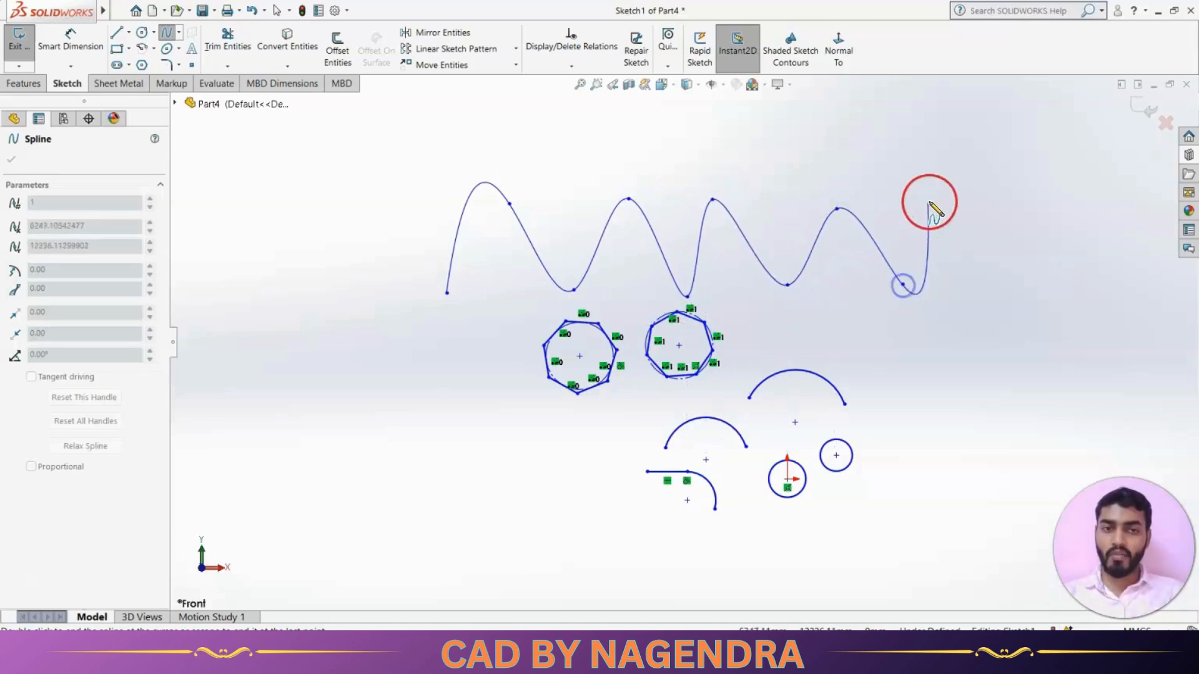
double_click(930, 203)
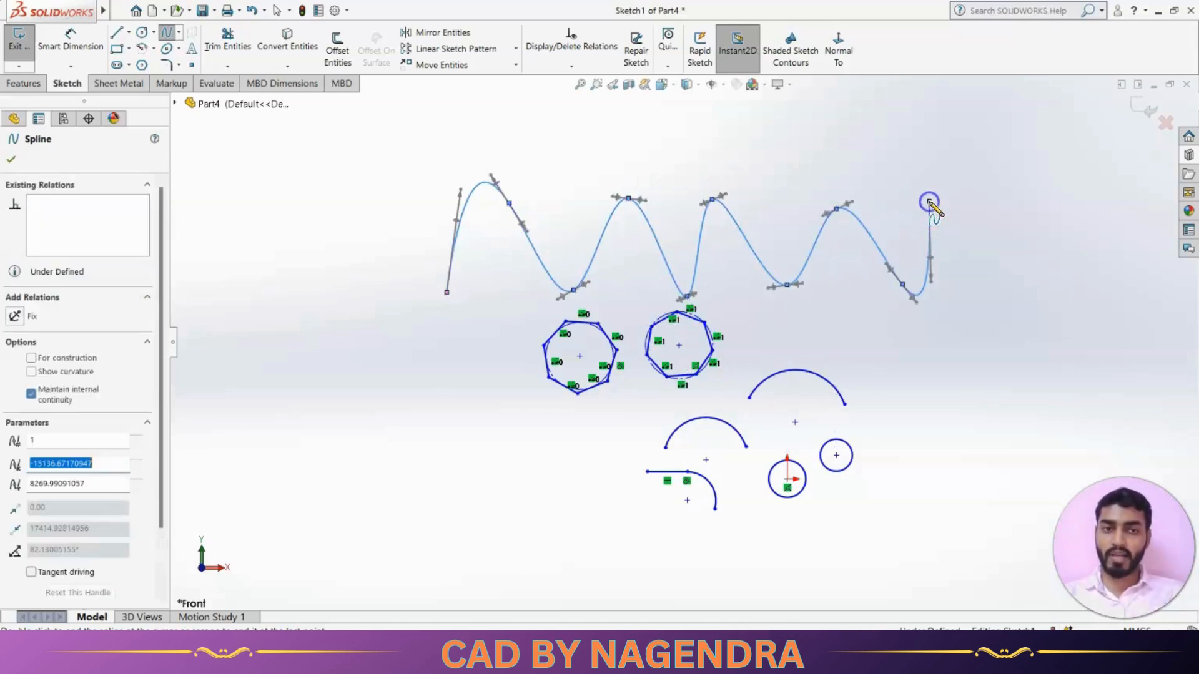
key("Escape")
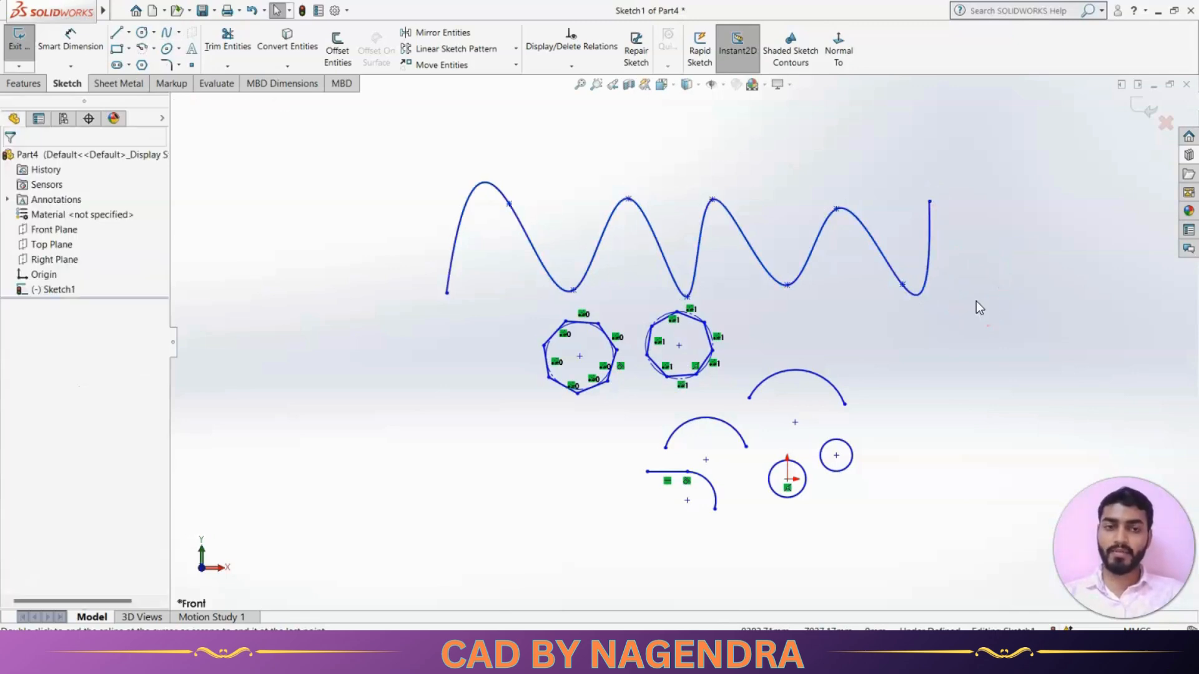
left_click(850, 299)
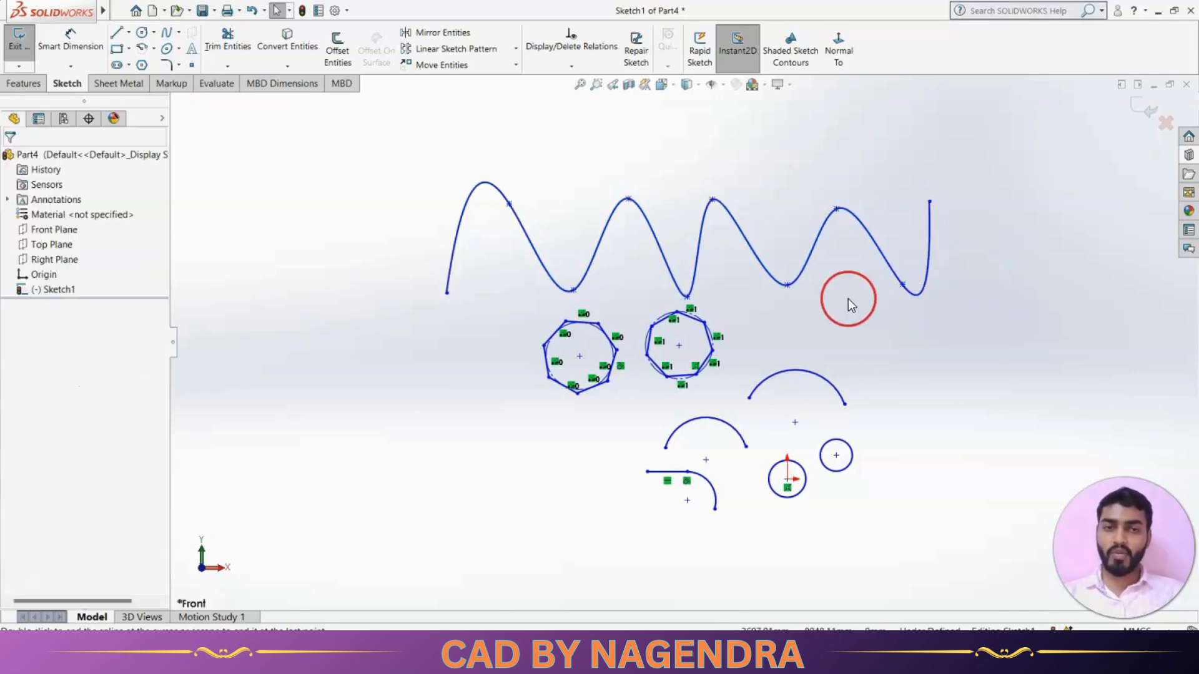
scroll(846, 300, "up", 2)
scroll(835, 312, "down", 2)
scroll(811, 317, "up", 3)
scroll(593, 256, "down", 3)
scroll(618, 293, "up", 3)
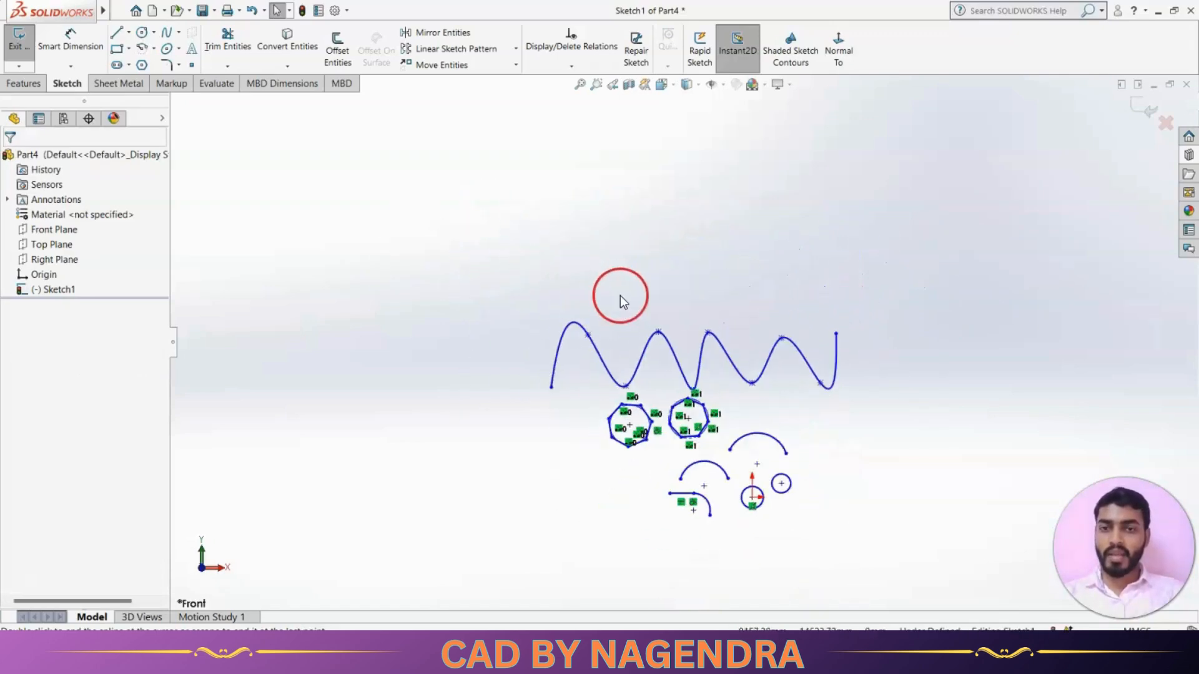
scroll(620, 302, "down", 3)
Draw a full horizontal ellipse at the upper left of the sketch.
left_click(179, 49)
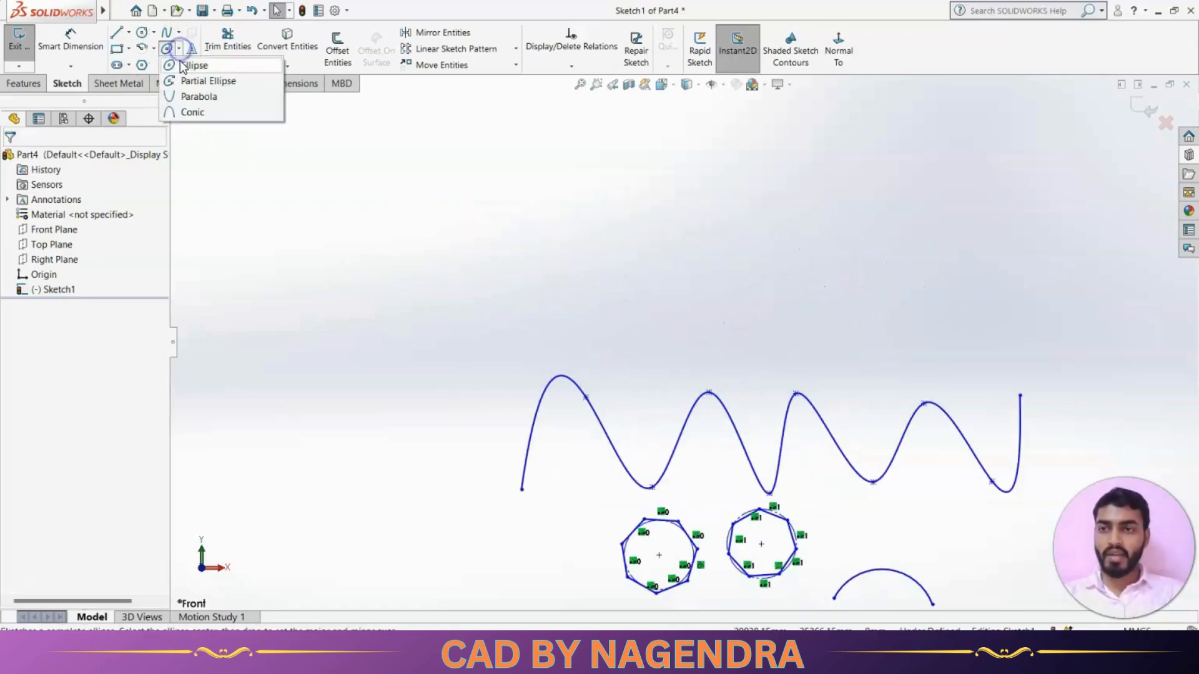
left_click(190, 66)
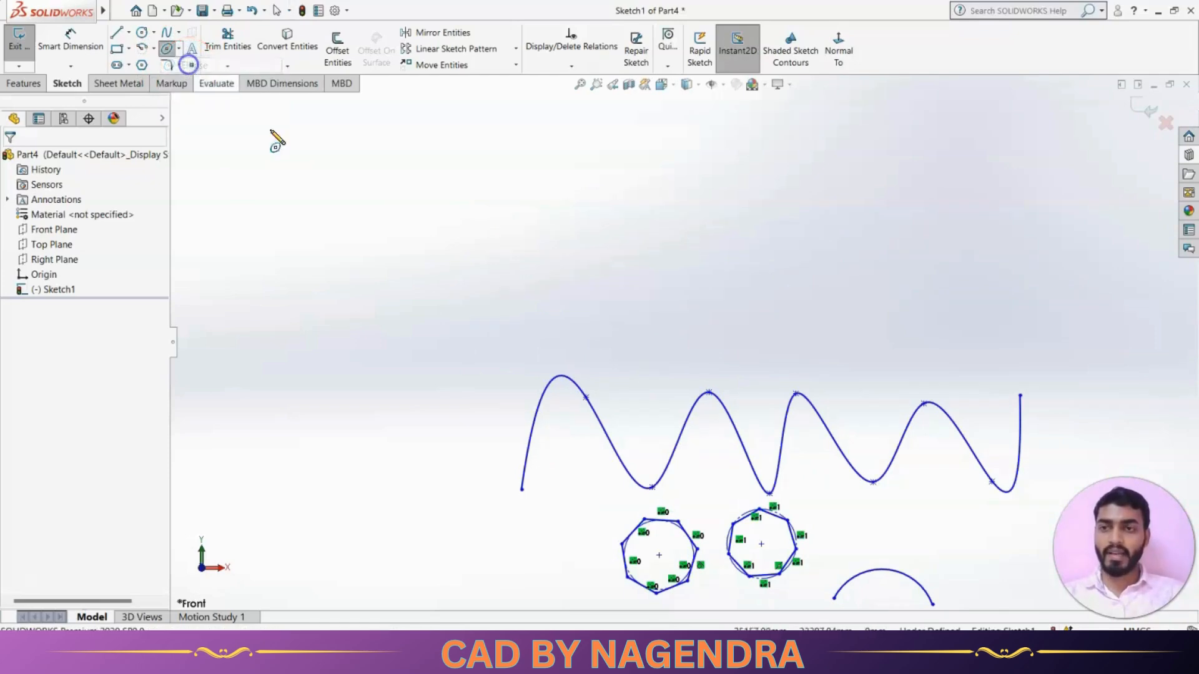
left_click(394, 255)
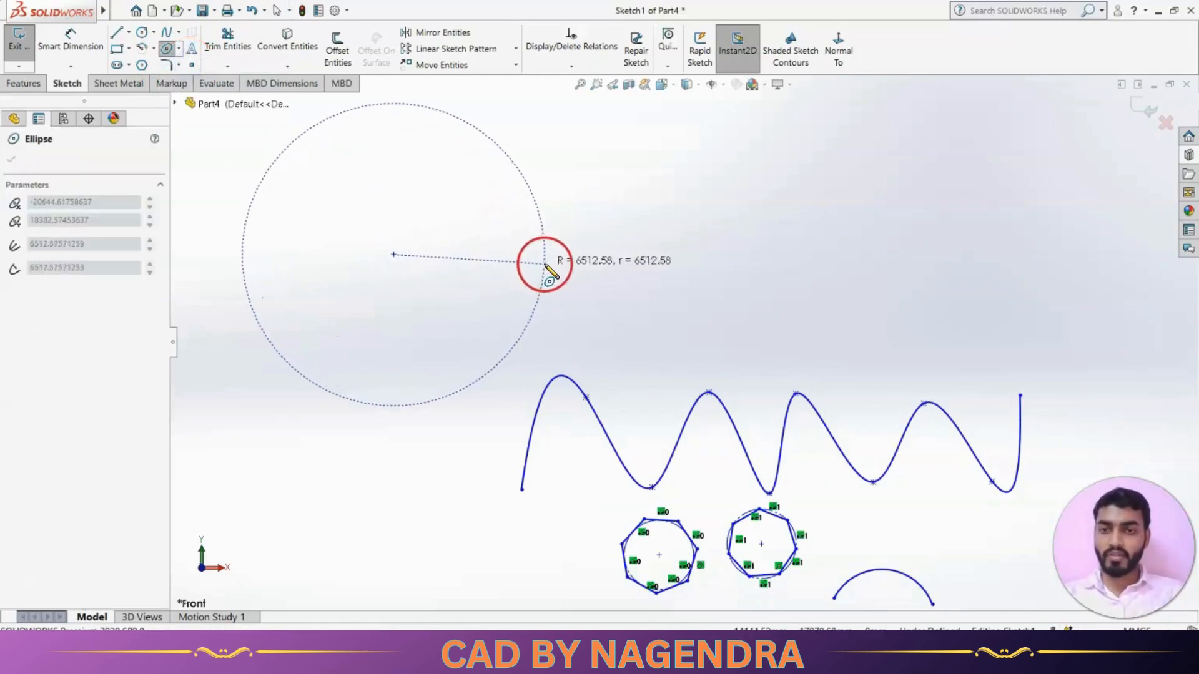
left_click(549, 255)
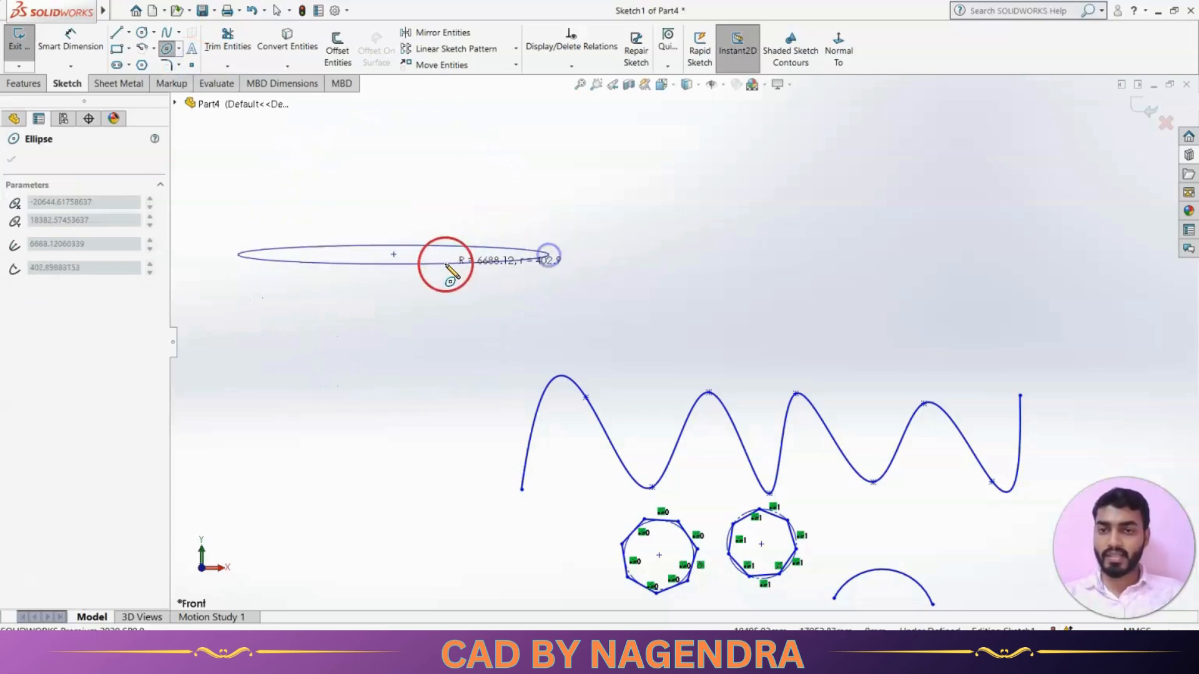
left_click(436, 296)
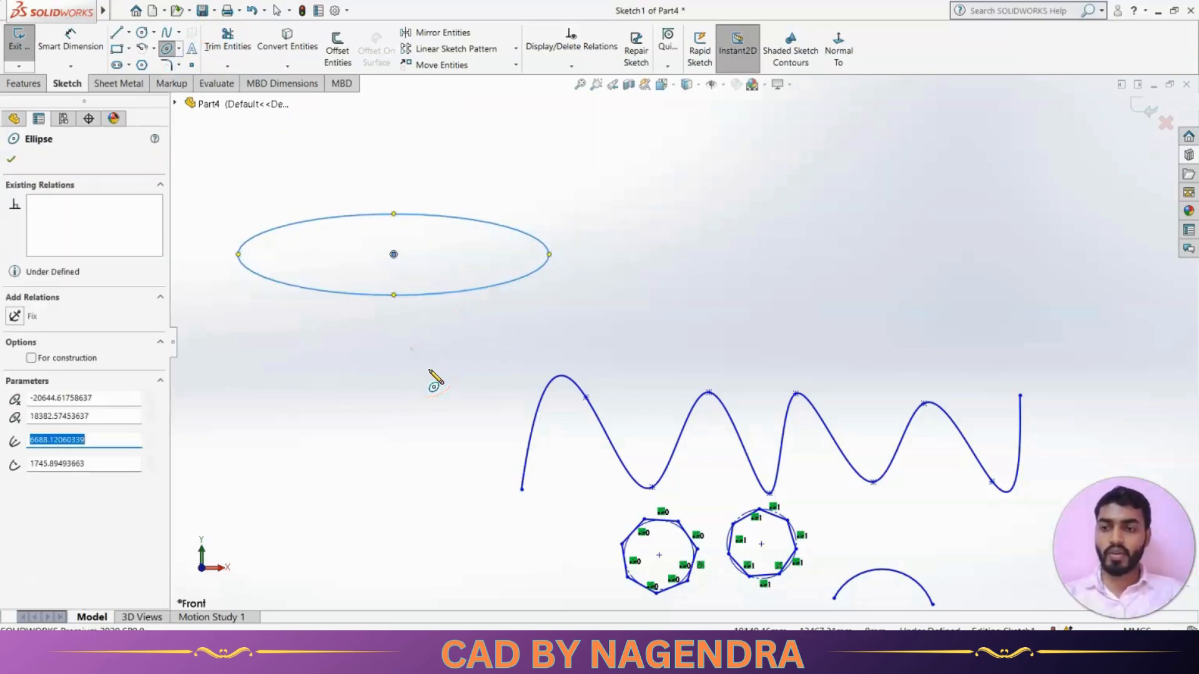
key("Escape")
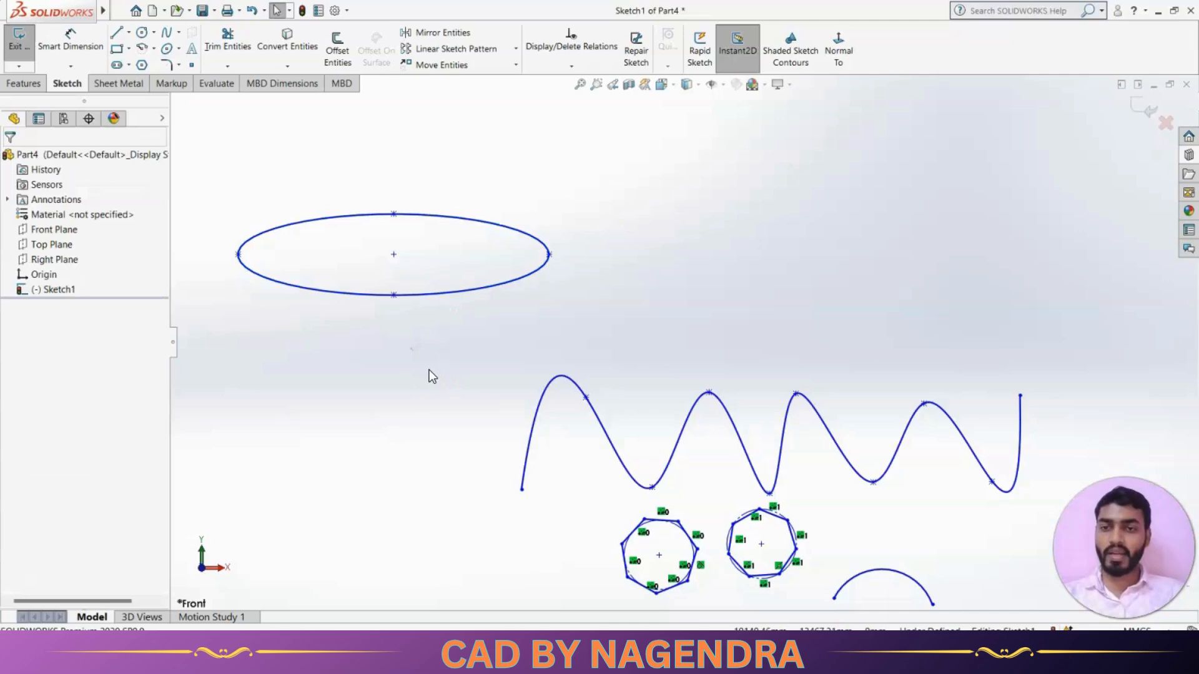
Draw a partial ellipse arc to the right of the full ellipse.
left_click(179, 48)
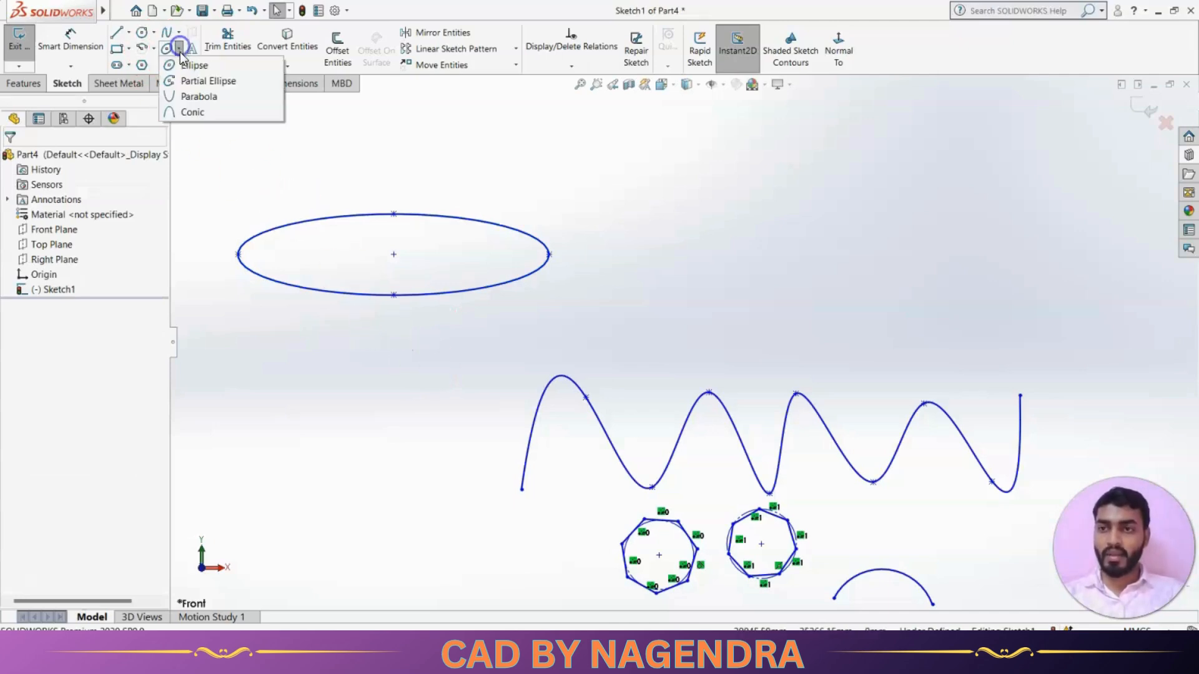
left_click(190, 83)
left_click(778, 233)
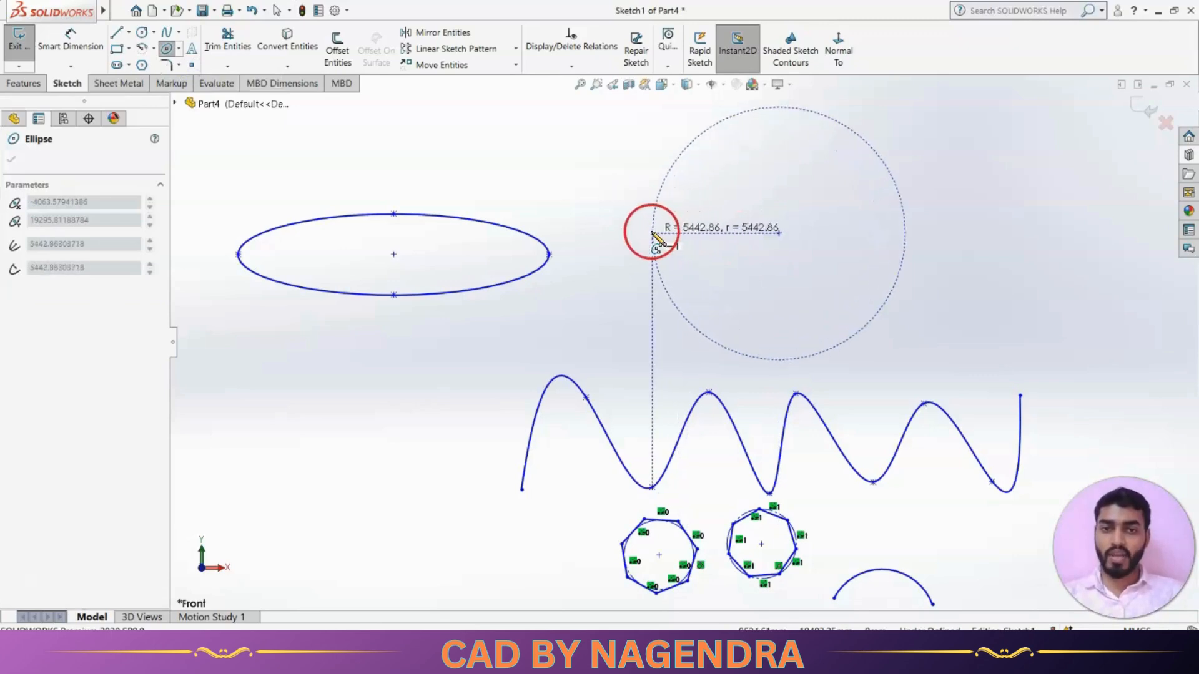
left_click(653, 232)
left_click(653, 266)
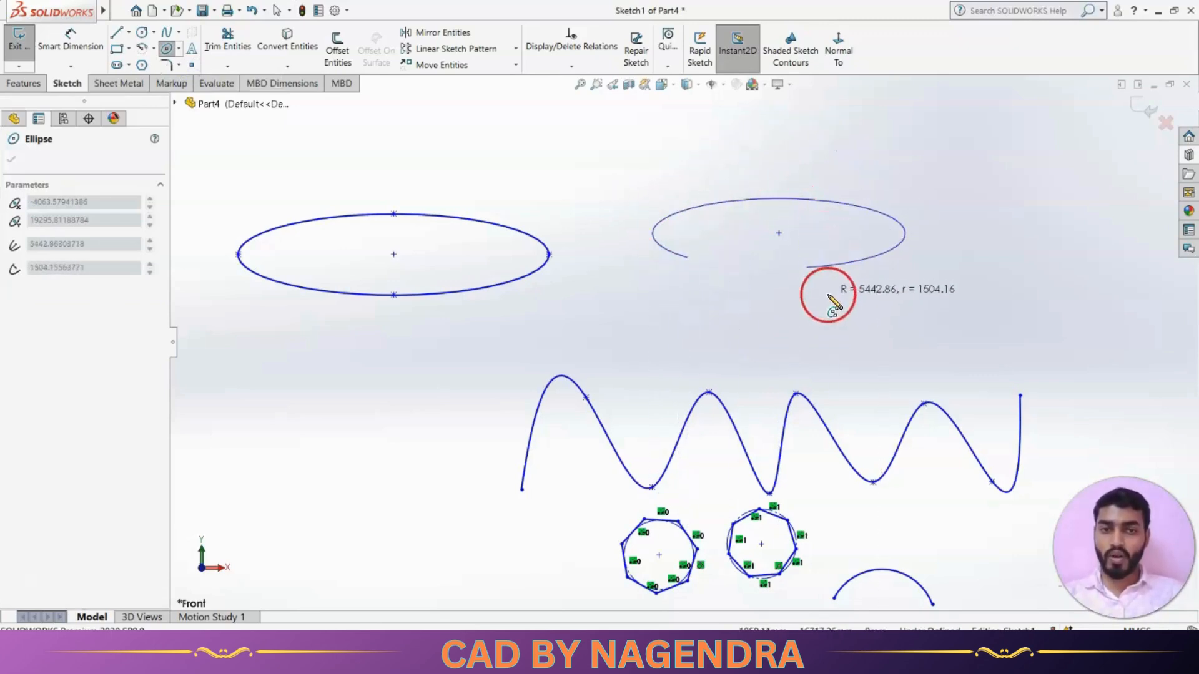
left_click(826, 262)
key("Escape")
Pick the Parabola tool from the Ellipse flyout.
scroll(703, 325, "up", 3)
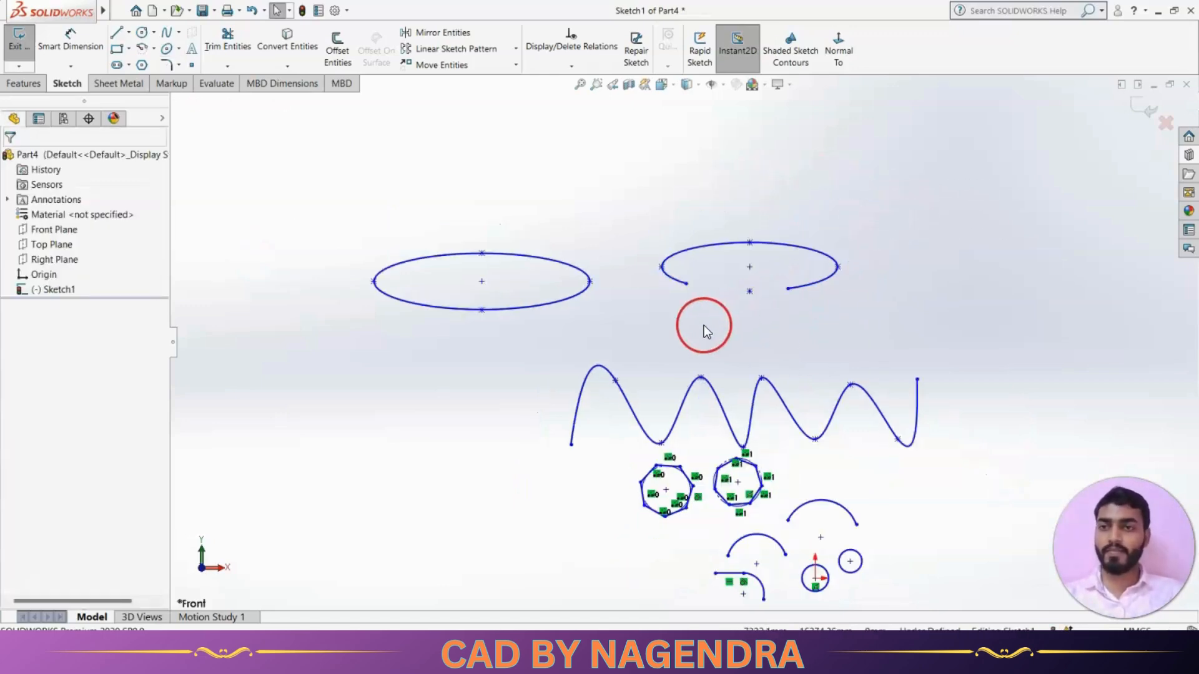
scroll(703, 324, "up", 2)
scroll(667, 333, "down", 2)
scroll(666, 332, "up", 3)
scroll(665, 332, "down", 3)
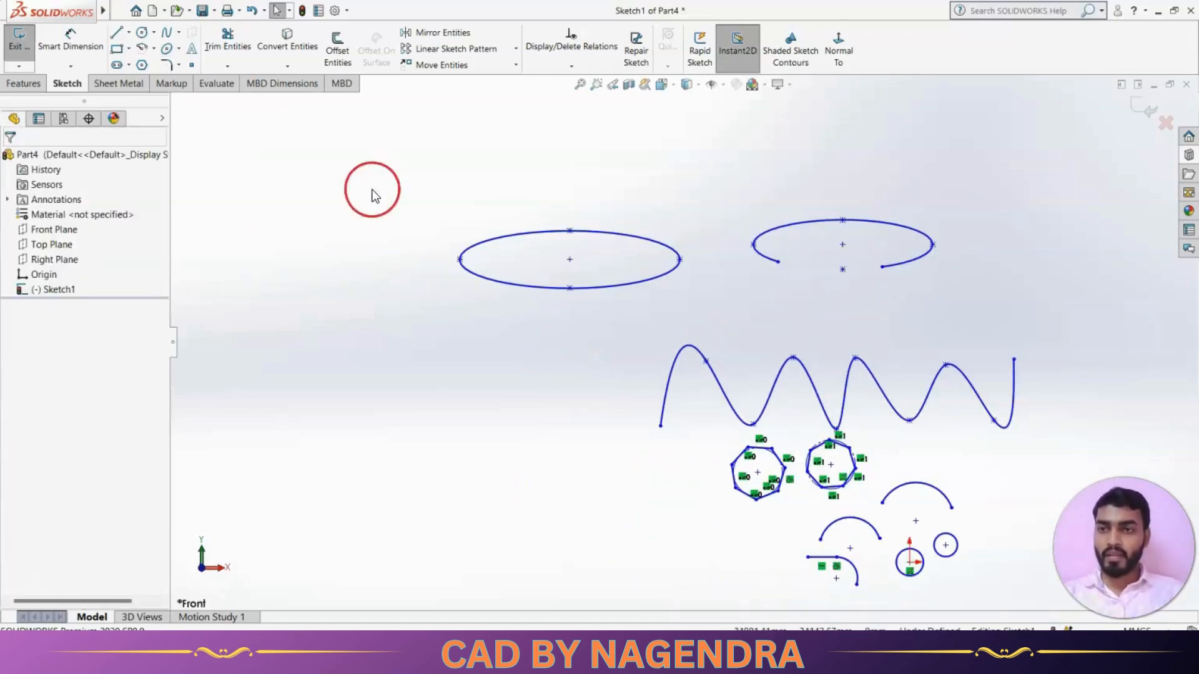
left_click(179, 49)
left_click(195, 95)
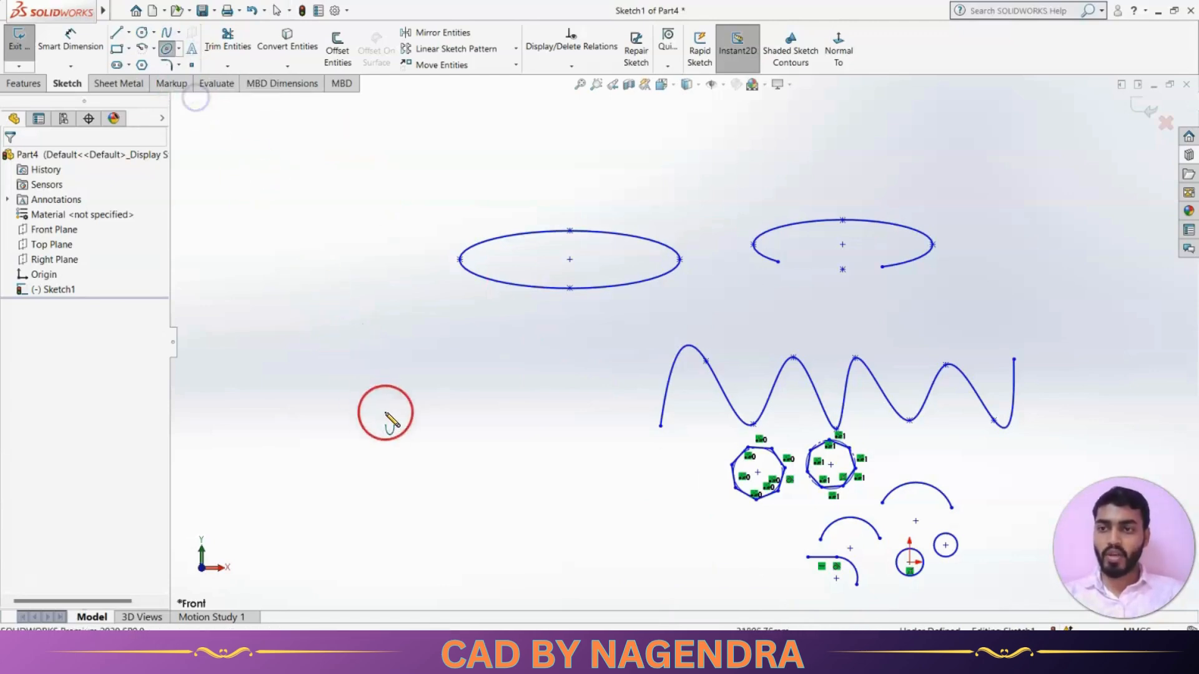
Sketch a wide parabola below the ellipses, with its focus above the vertex.
left_click(390, 321)
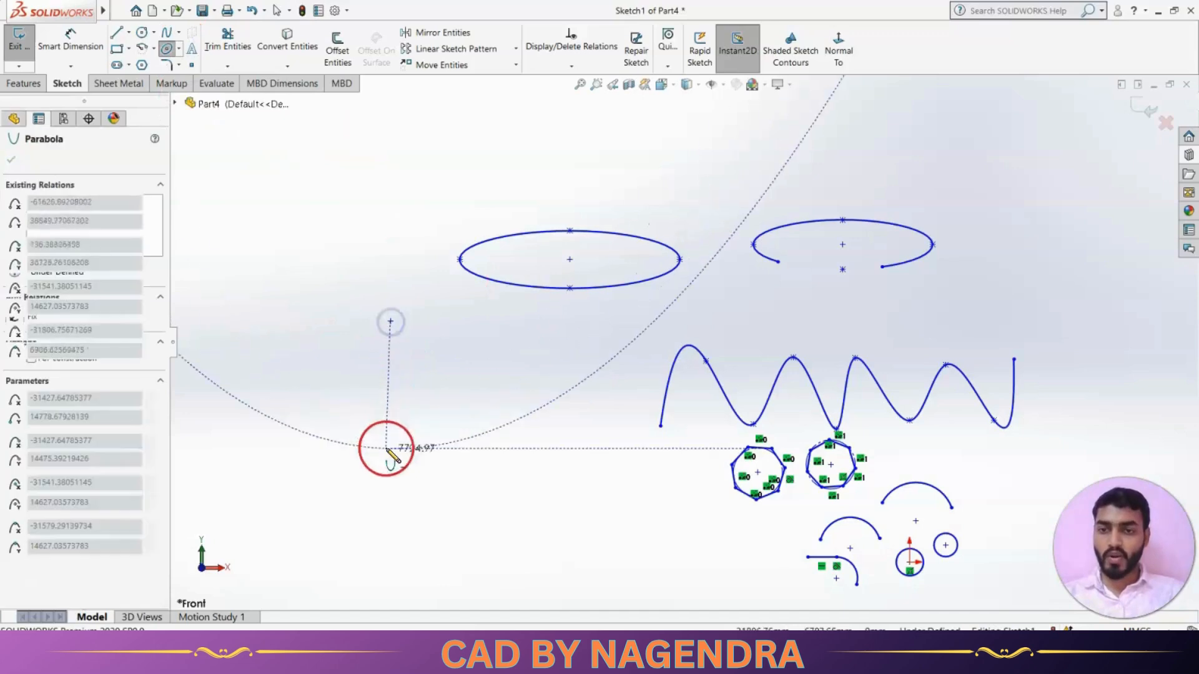
left_click(390, 504)
left_click(583, 437)
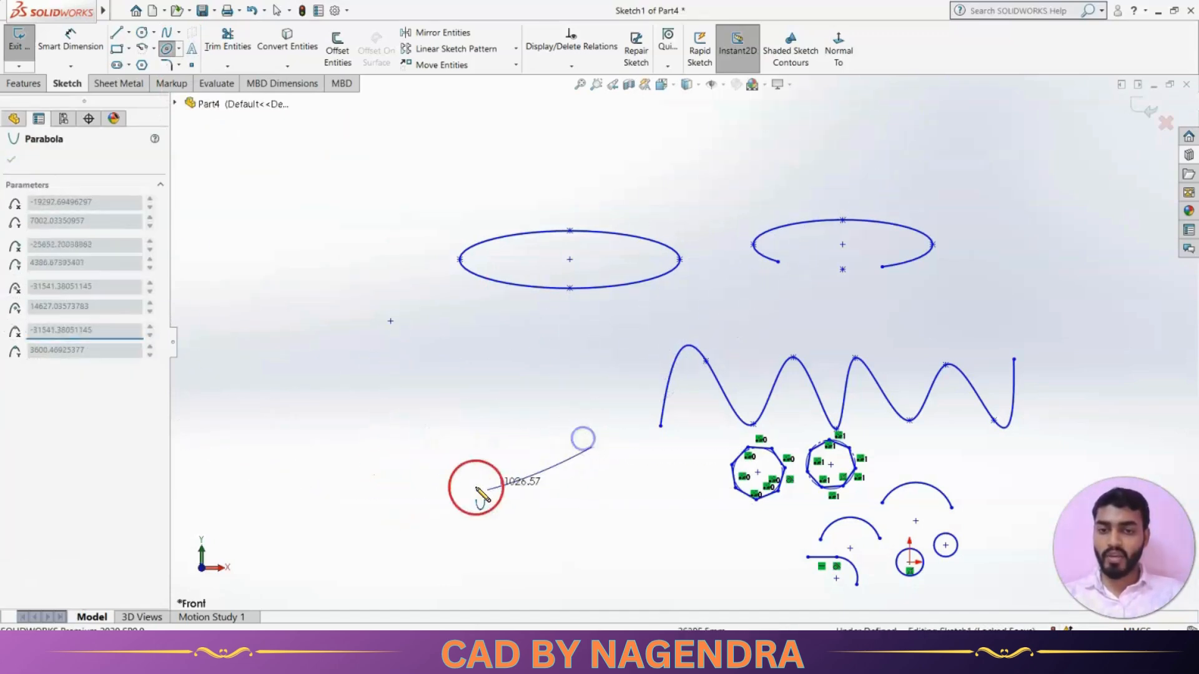
left_click(227, 390)
key("z")
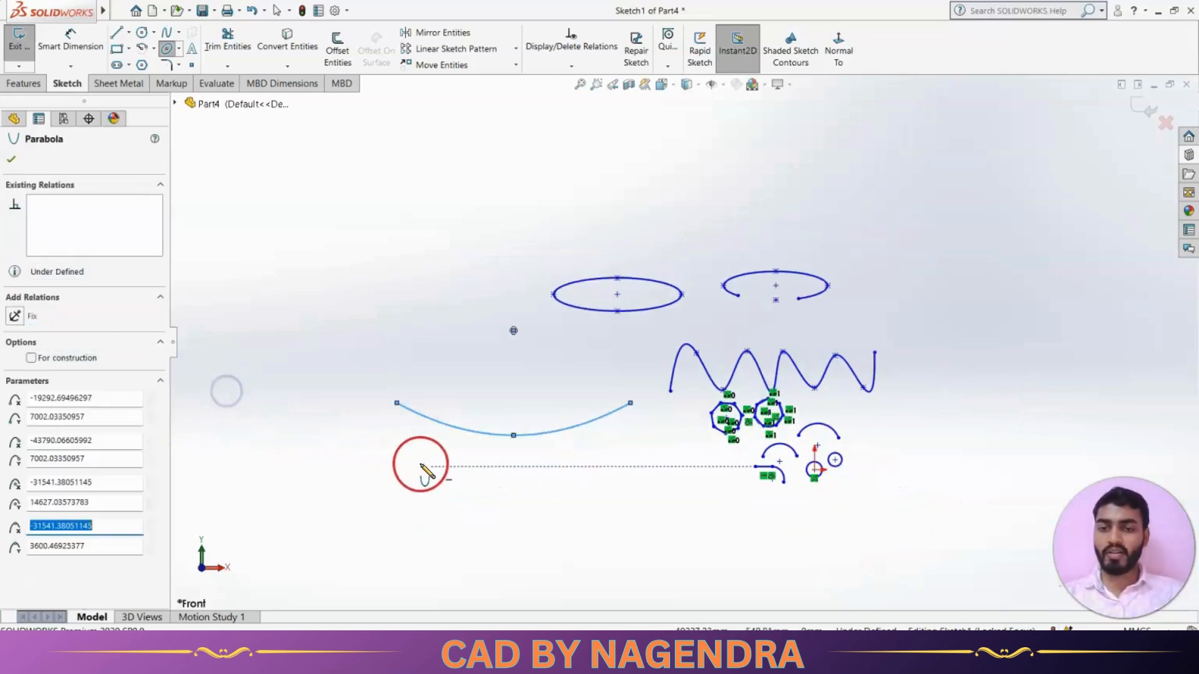
scroll(427, 472, "up", 3)
key("Escape")
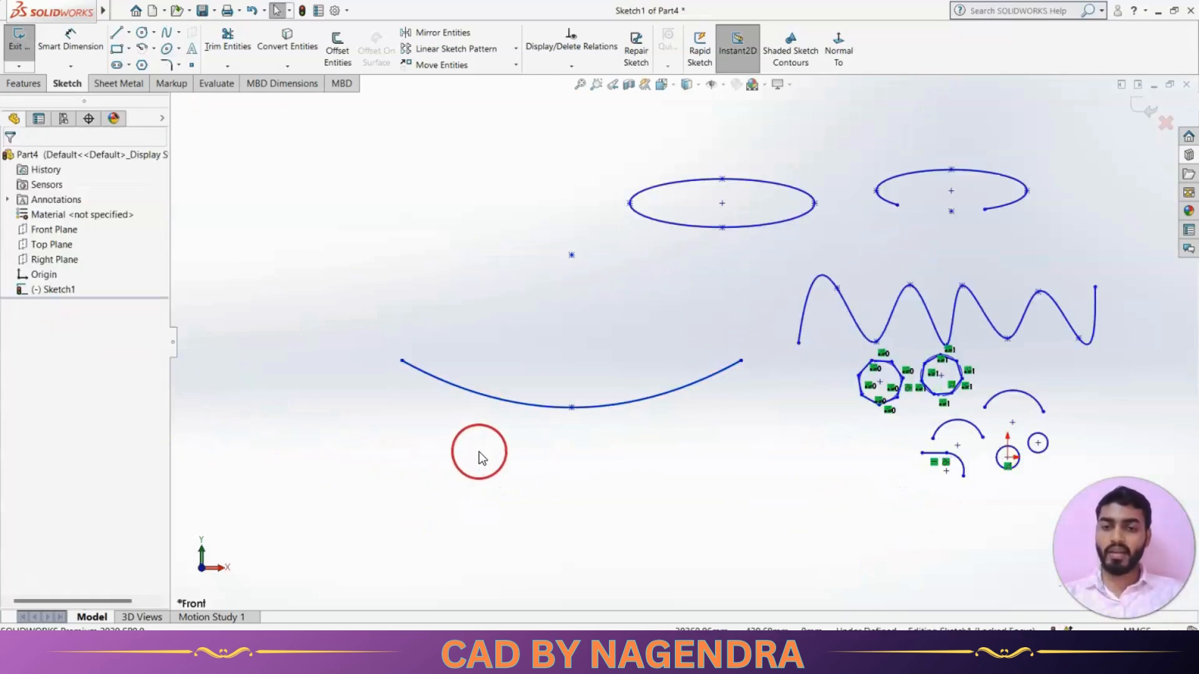
Add a conic curve at the left of the sketch with Rho 0.78.
left_click(179, 49)
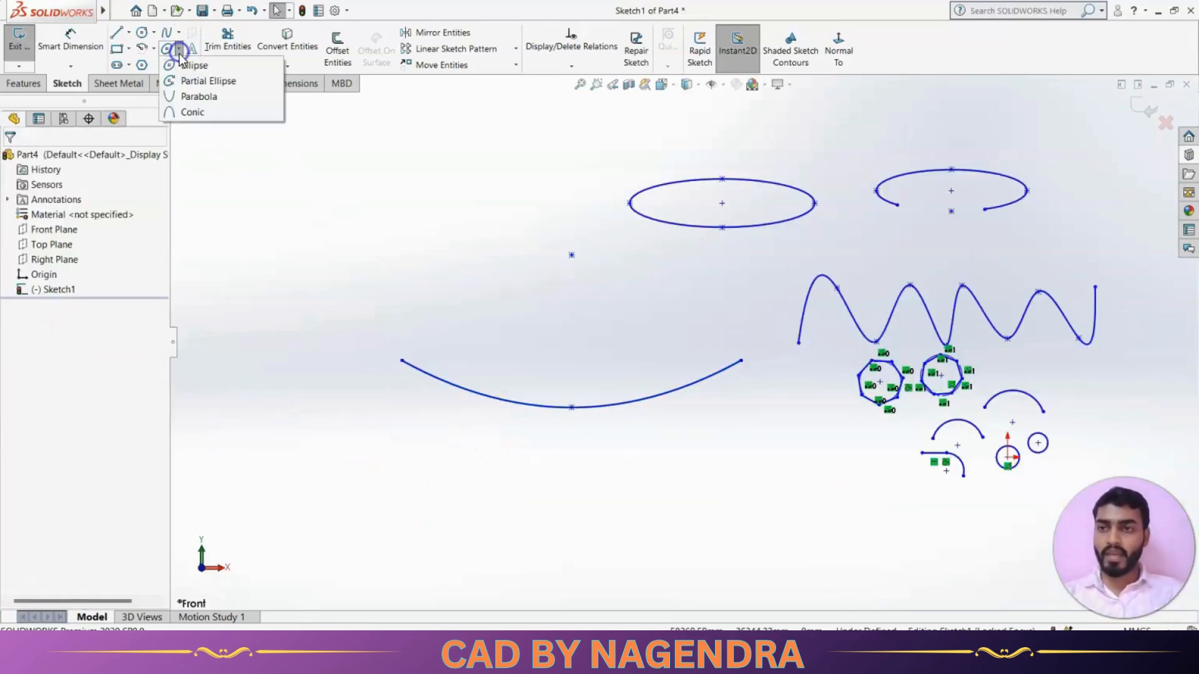
left_click(192, 112)
left_click(399, 177)
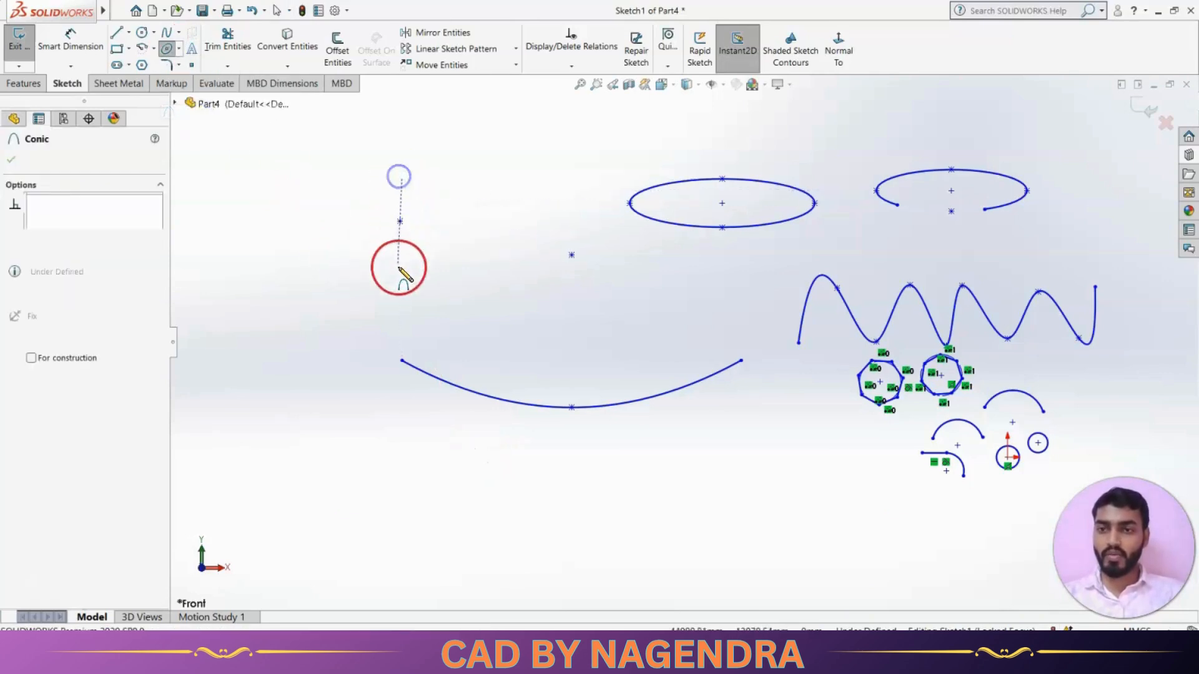
left_click(402, 312)
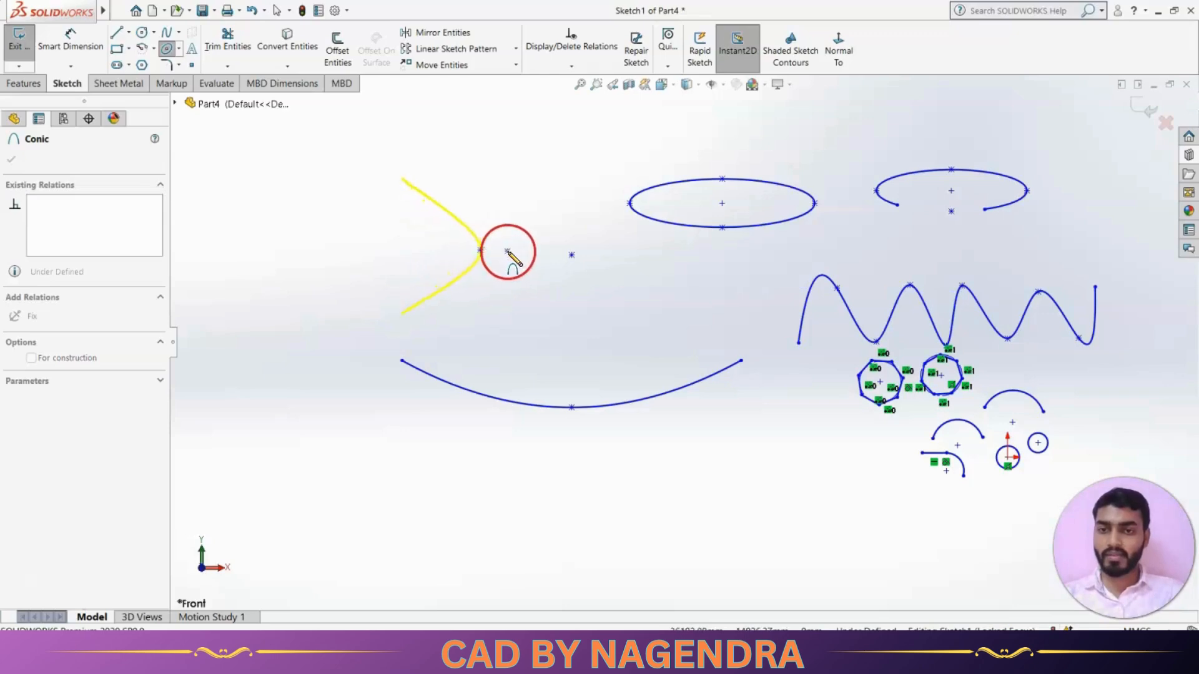
left_click(511, 252)
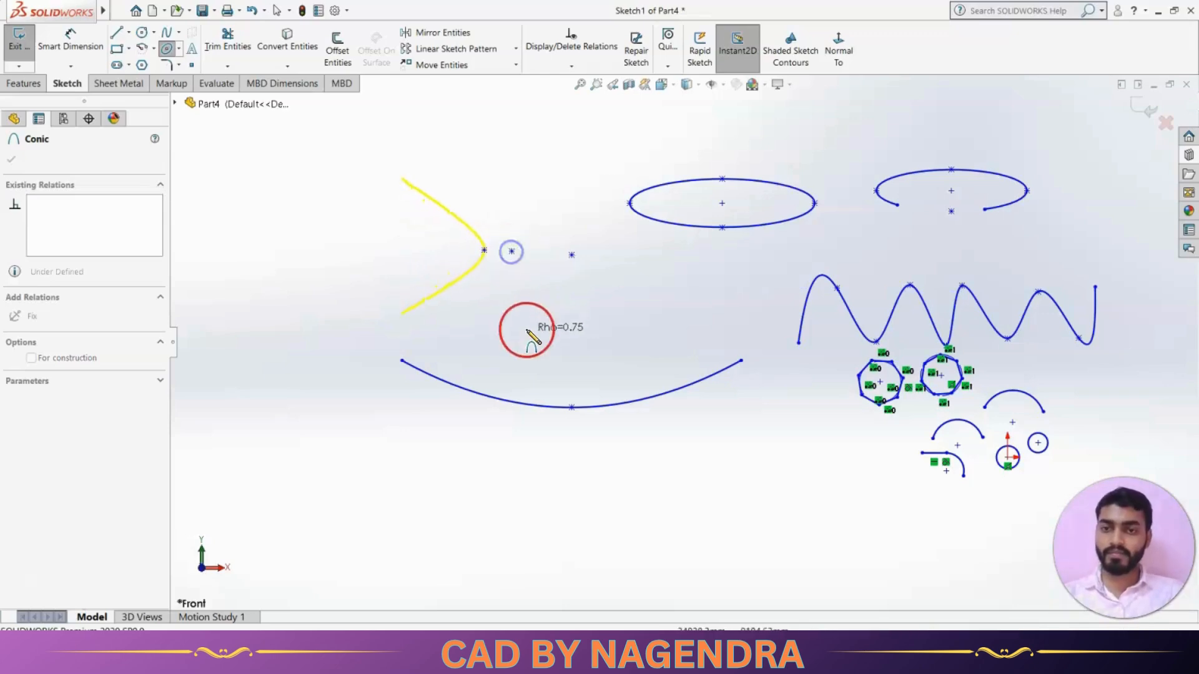
left_click(482, 277)
key("Escape")
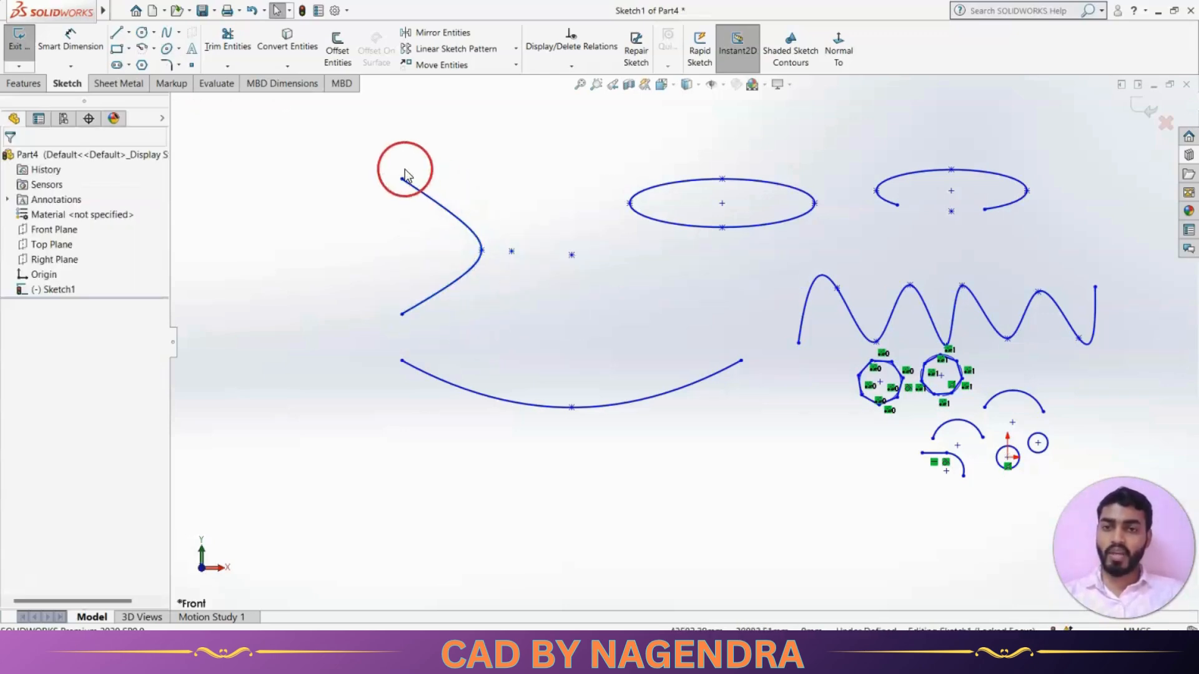
Box-select all the existing curves in the sketch and delete them.
left_click(179, 50)
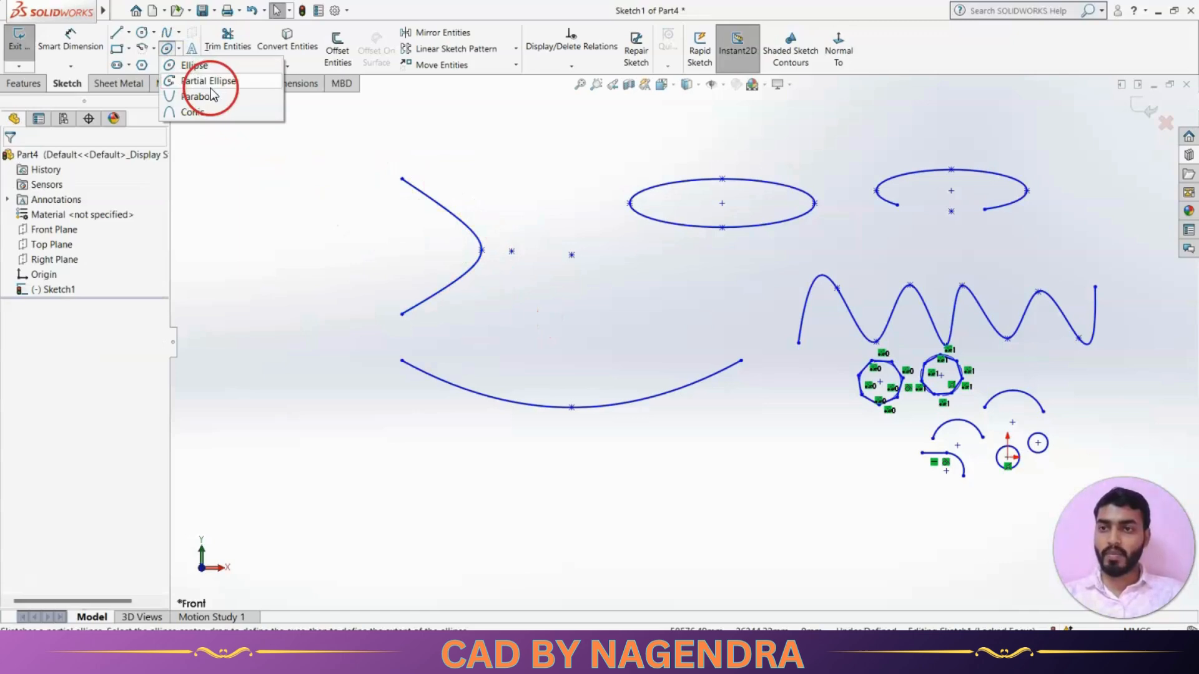
left_click(262, 203)
left_click(178, 65)
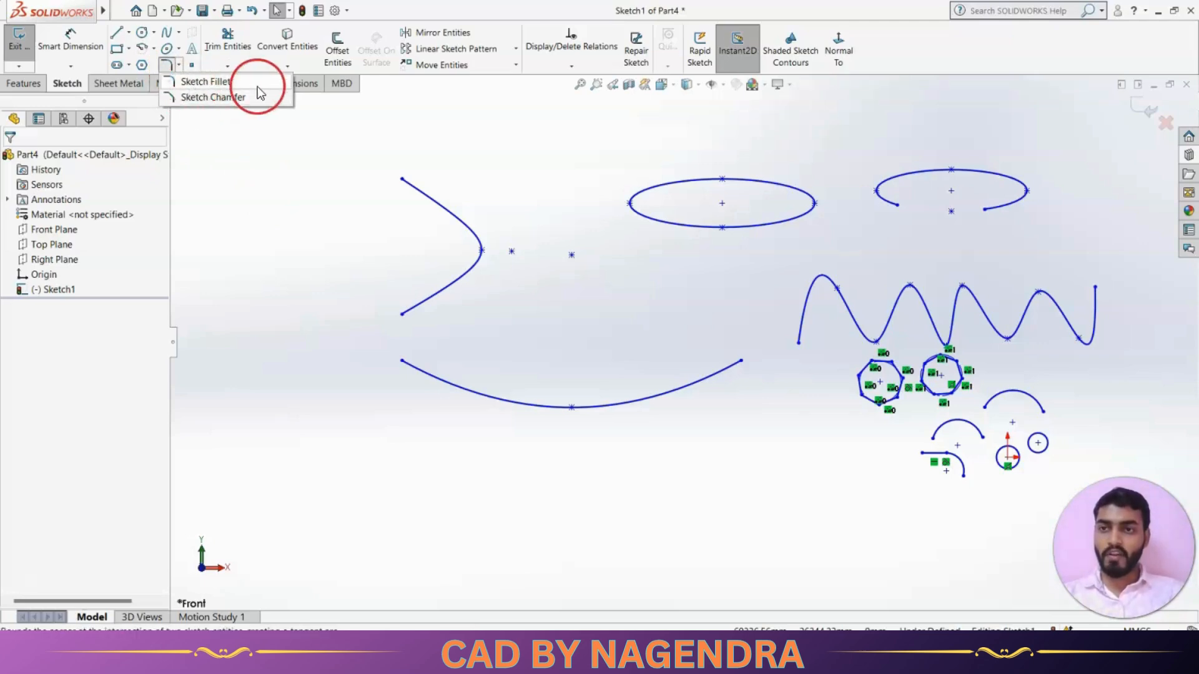
left_click(314, 223)
scroll(594, 335, "up", 2)
scroll(595, 336, "up", 2)
left_click_drag(448, 208, 972, 467)
key("Delete")
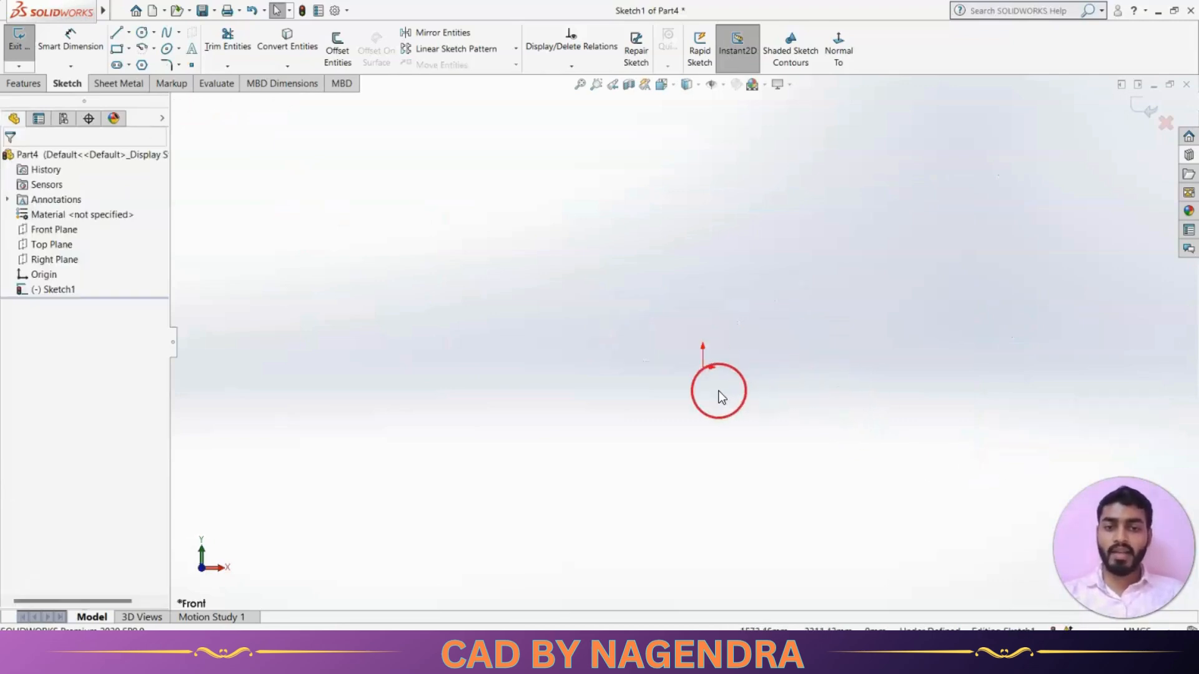
Draw a corner rectangle to the left of the origin.
left_click(115, 49)
left_click(389, 255)
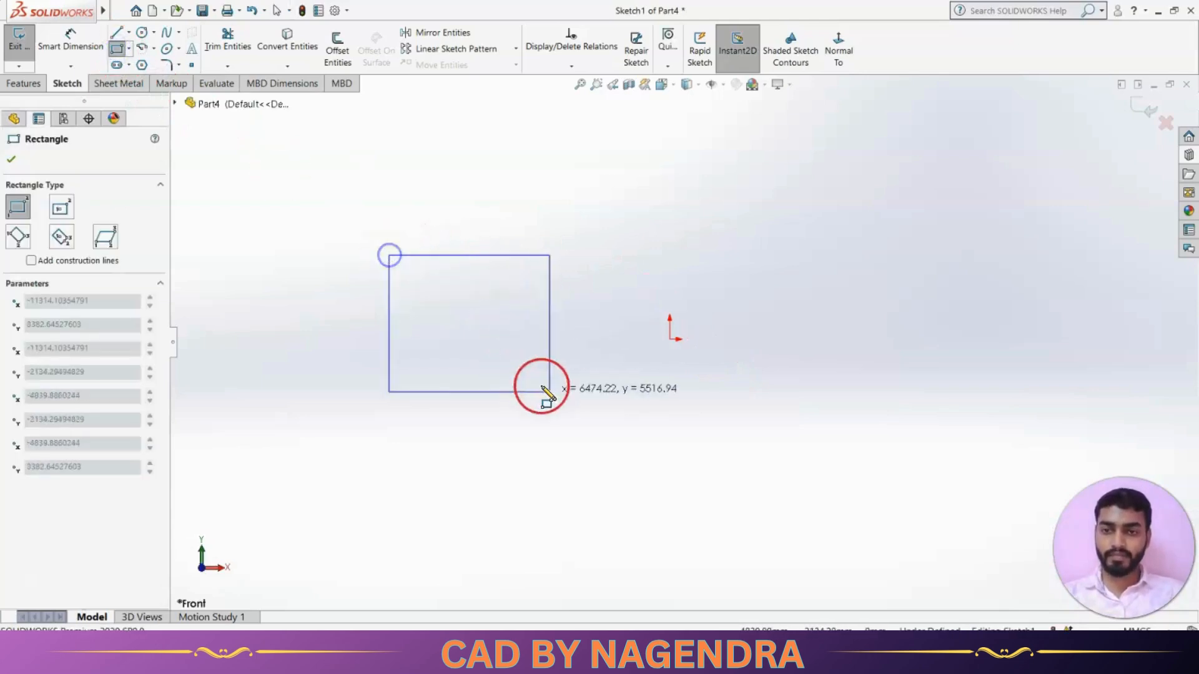
left_click(610, 378)
key("Escape")
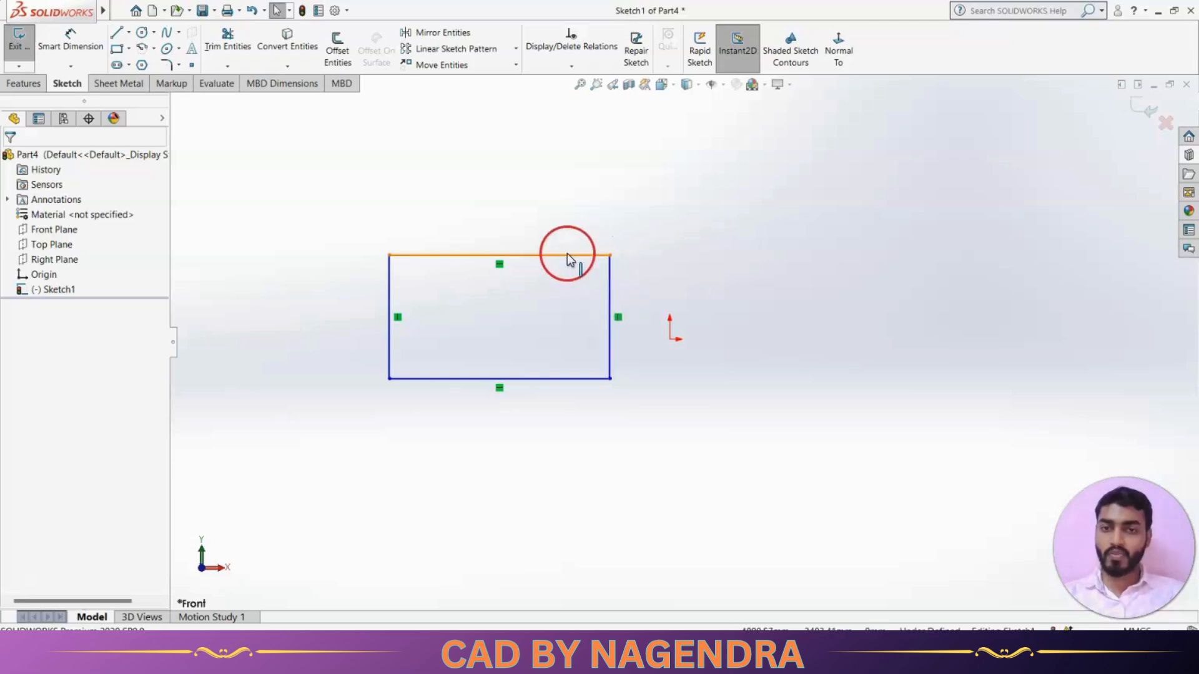
left_click(167, 61)
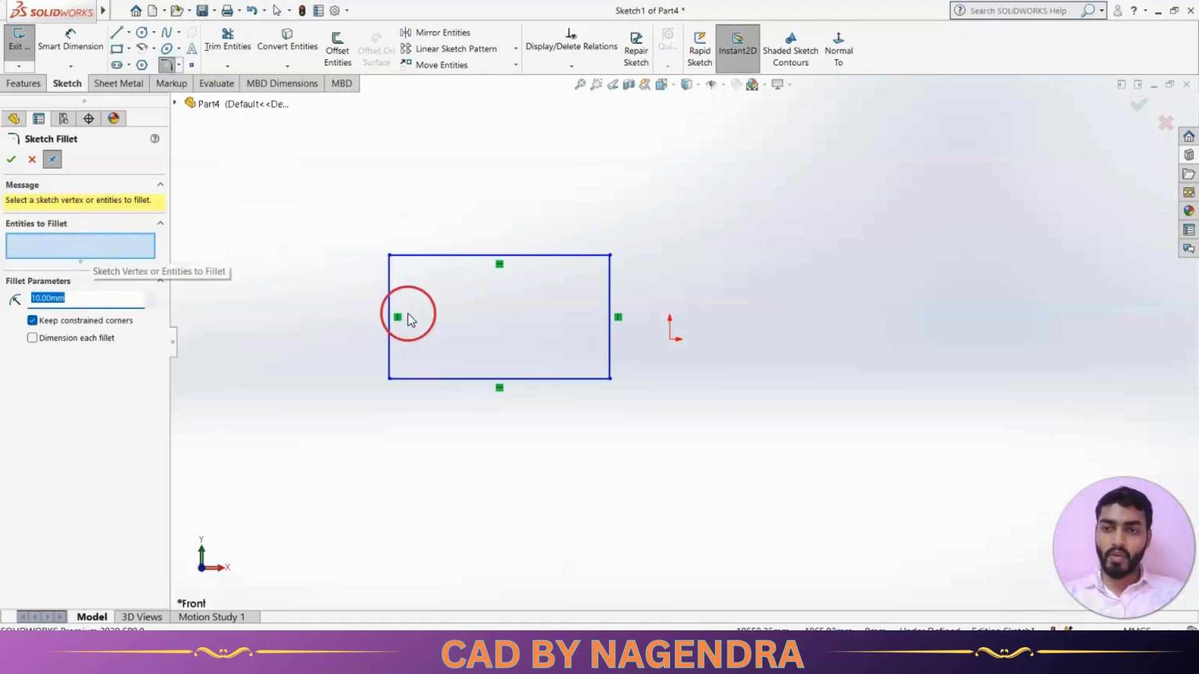
left_click(583, 258)
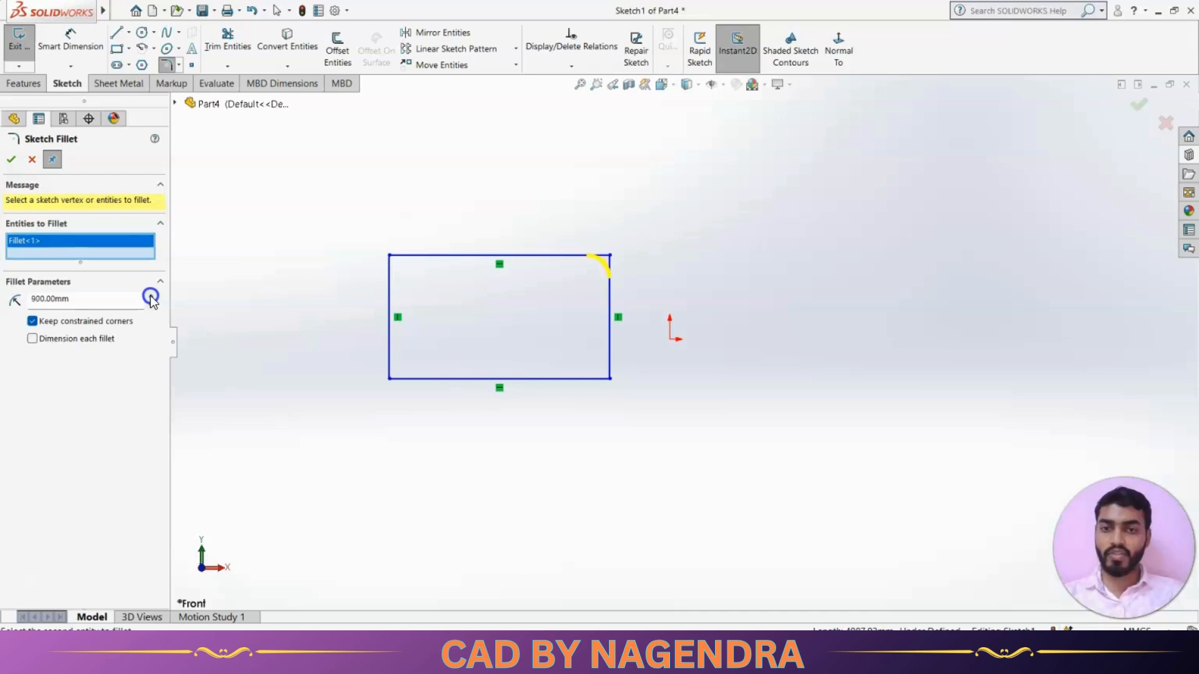
left_click(11, 159)
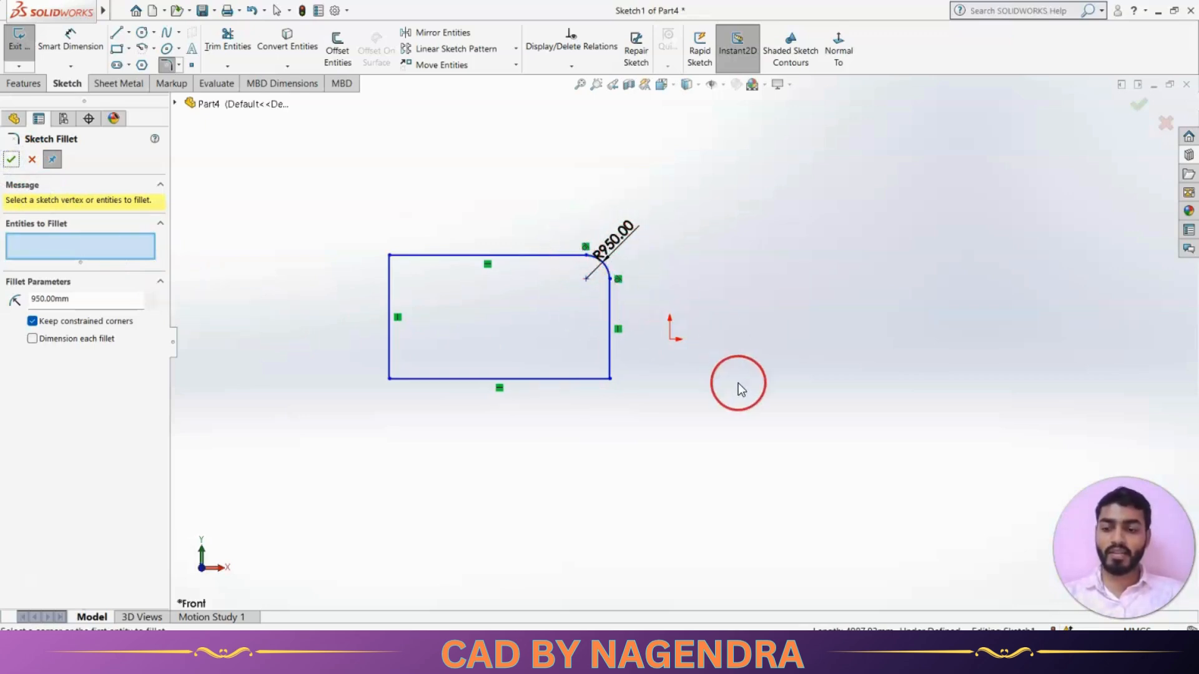
key("Escape")
scroll(595, 286, "down", 3)
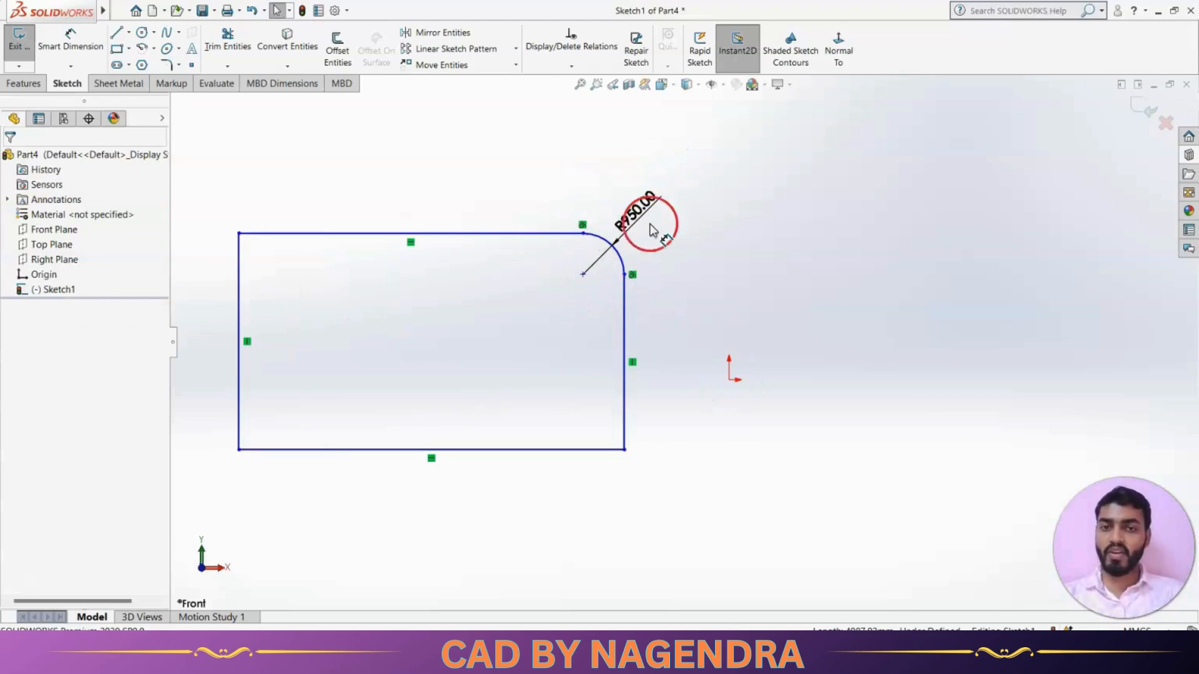
scroll(701, 340, "up", 4)
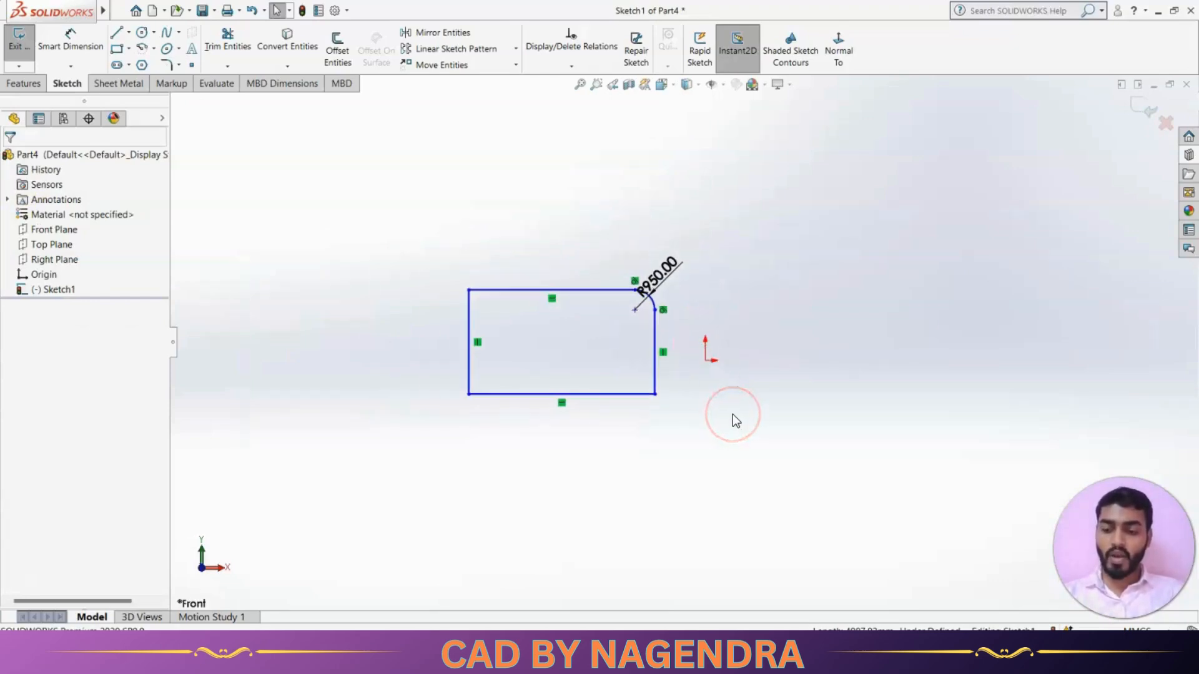
key("ctrl+z")
left_click(690, 423)
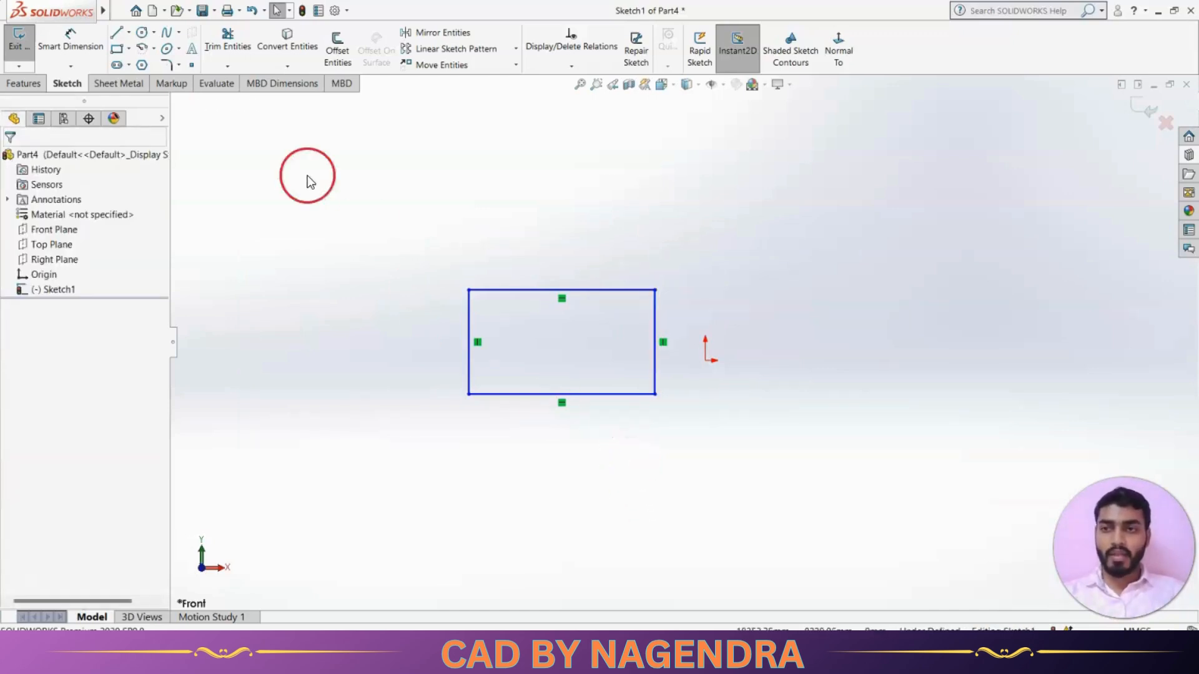
left_click(165, 66)
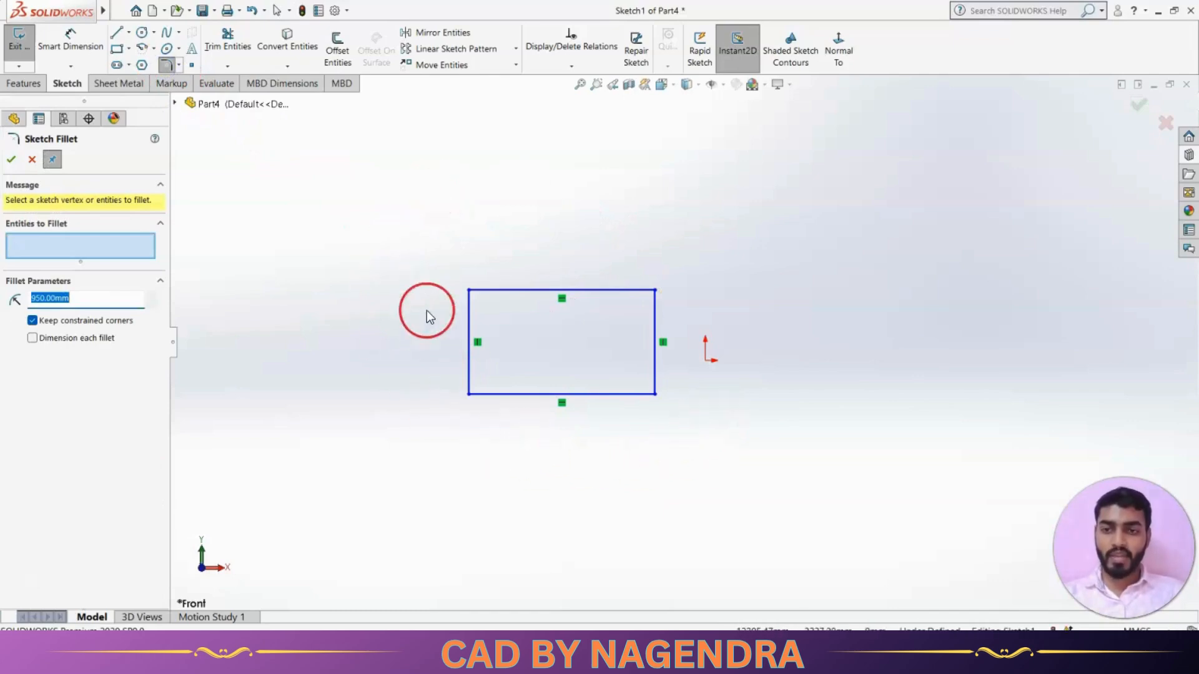
left_click_drag(414, 251, 682, 446)
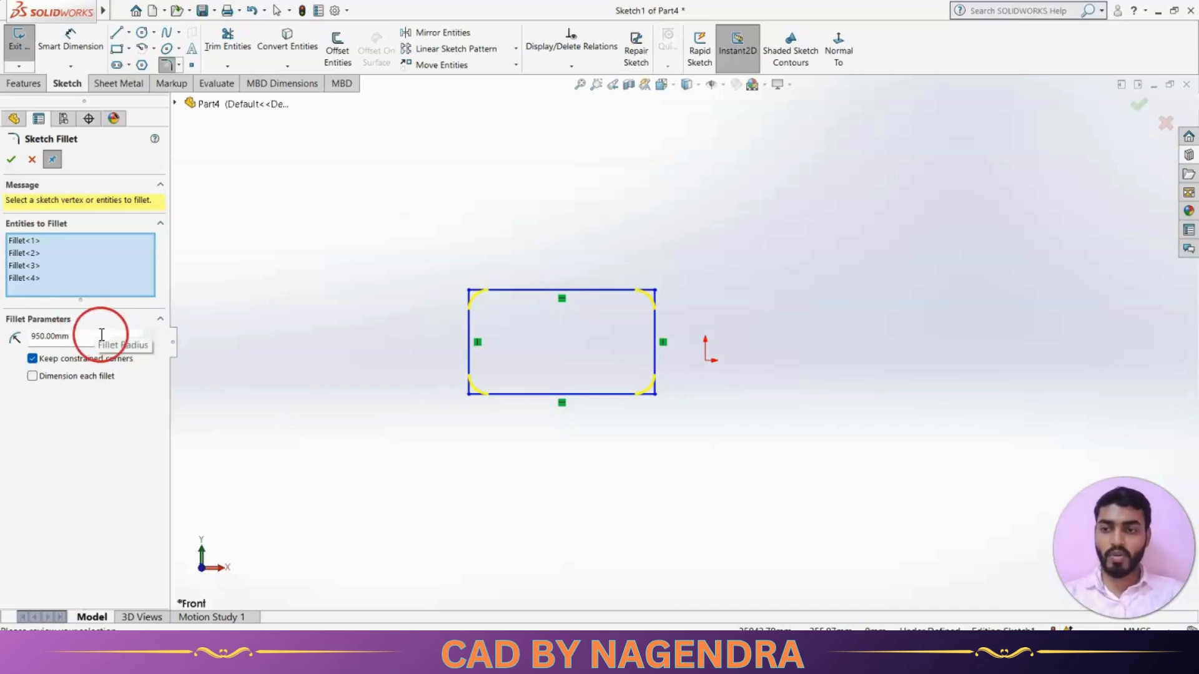
left_click(11, 160)
left_click(466, 431)
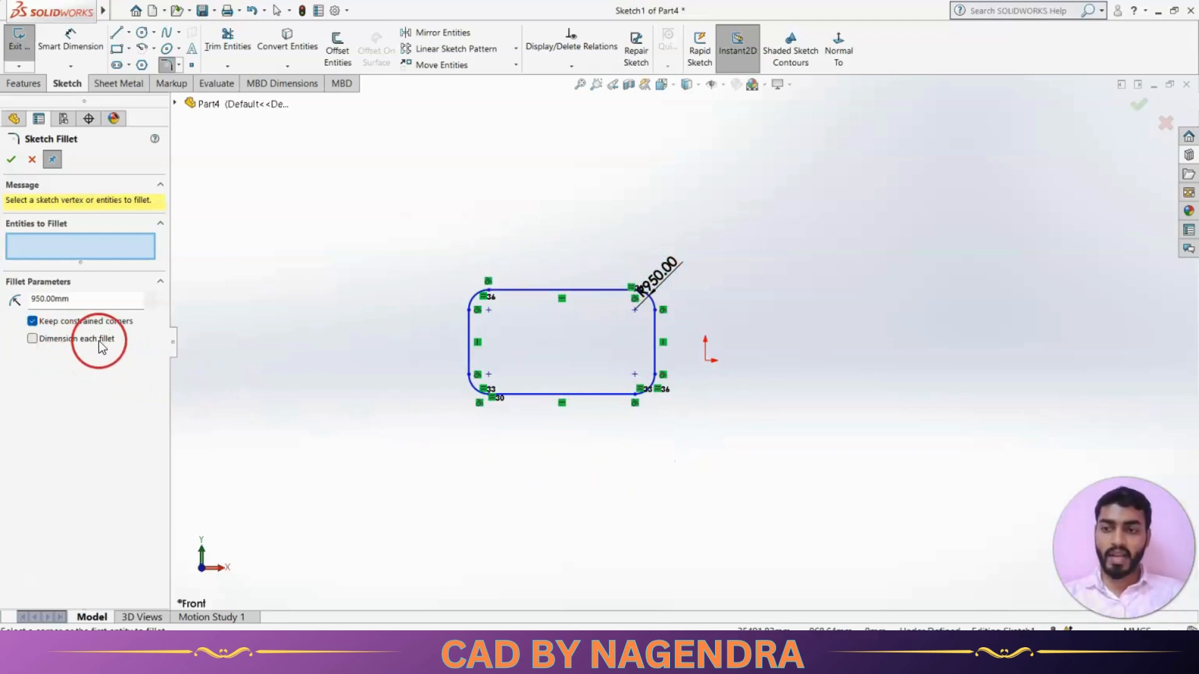
left_click(40, 166)
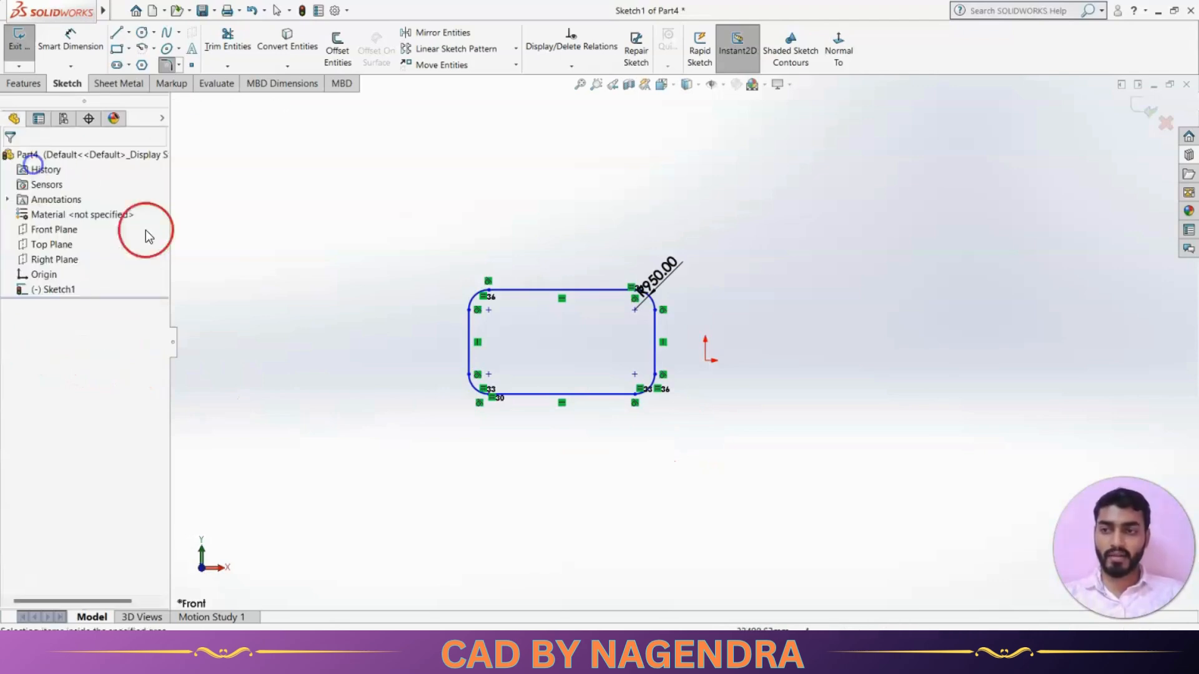
left_click(297, 353)
left_click(567, 437)
key("ctrl+z")
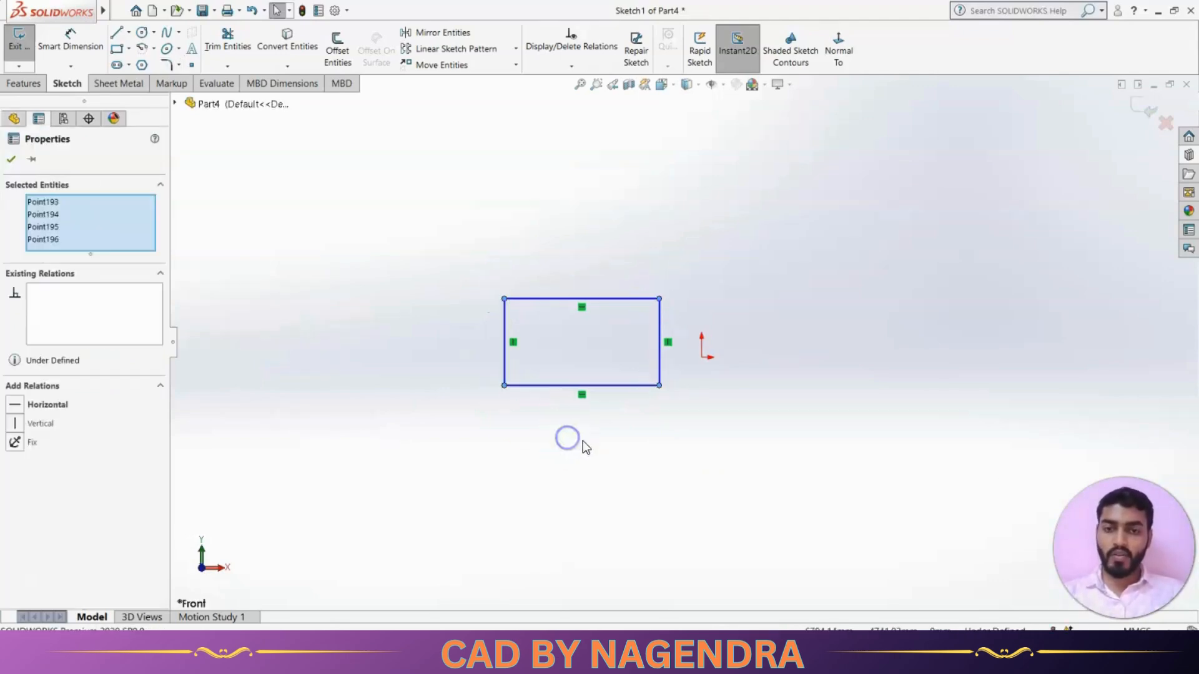
scroll(584, 443, "down", 2)
left_click(606, 431)
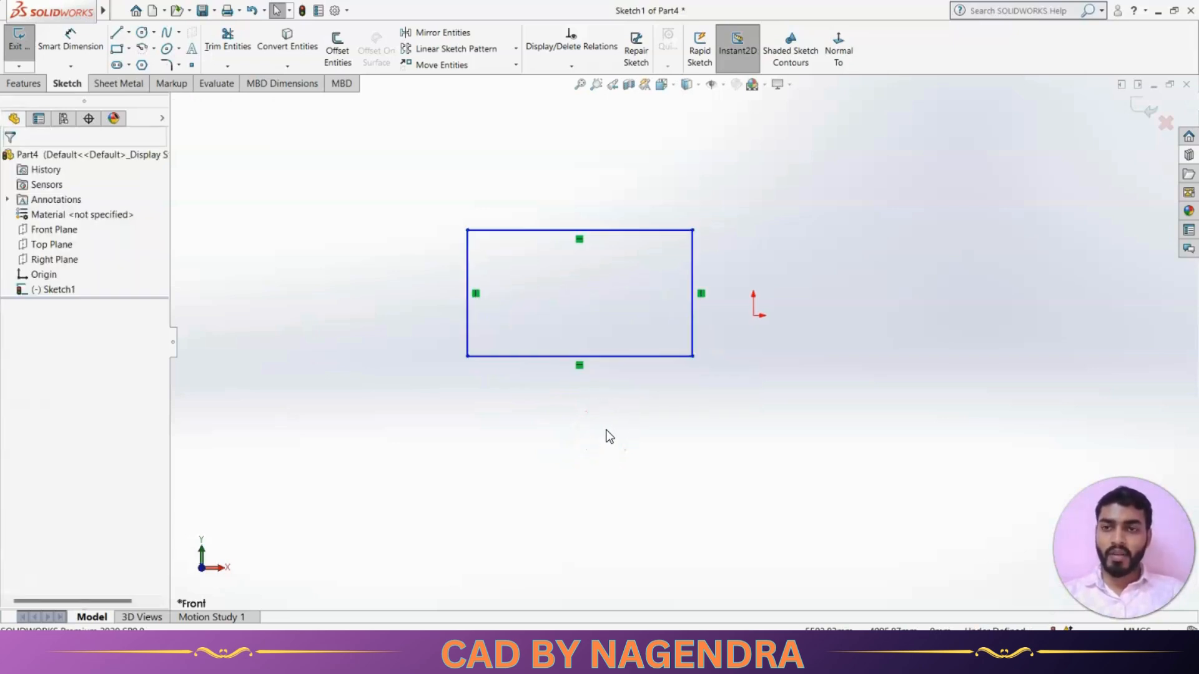
Chamfer the top and left edges angle-distance, 500 mm at 45°.
left_click(179, 66)
left_click(189, 96)
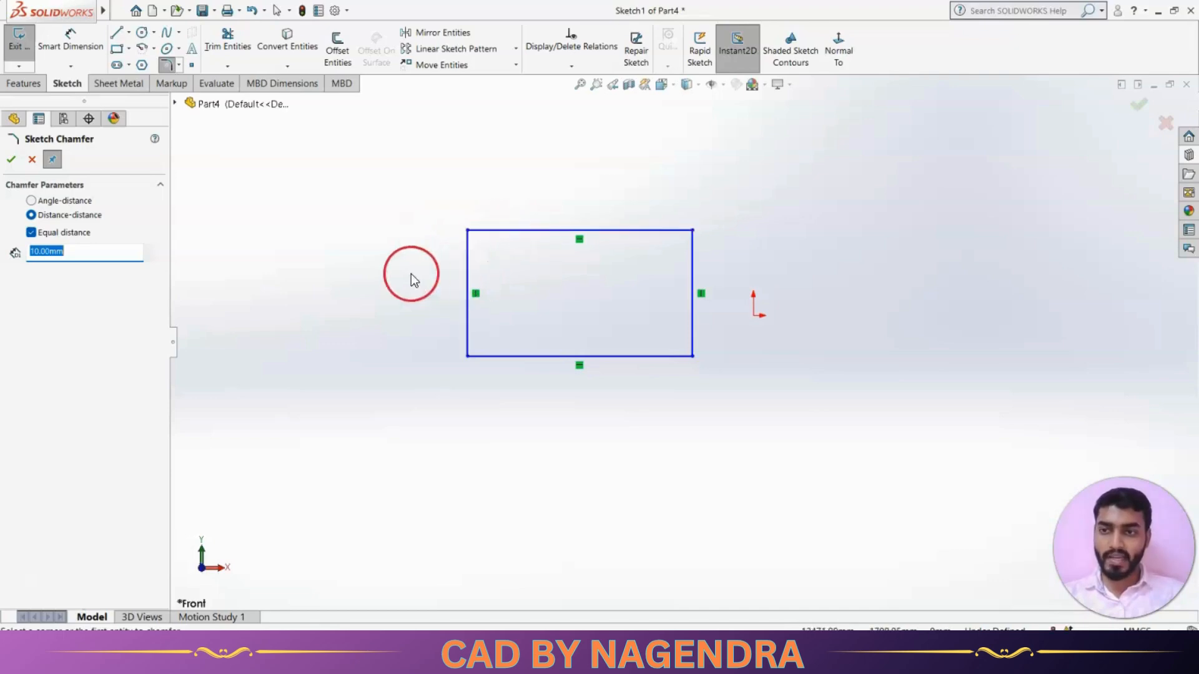
left_click(68, 201)
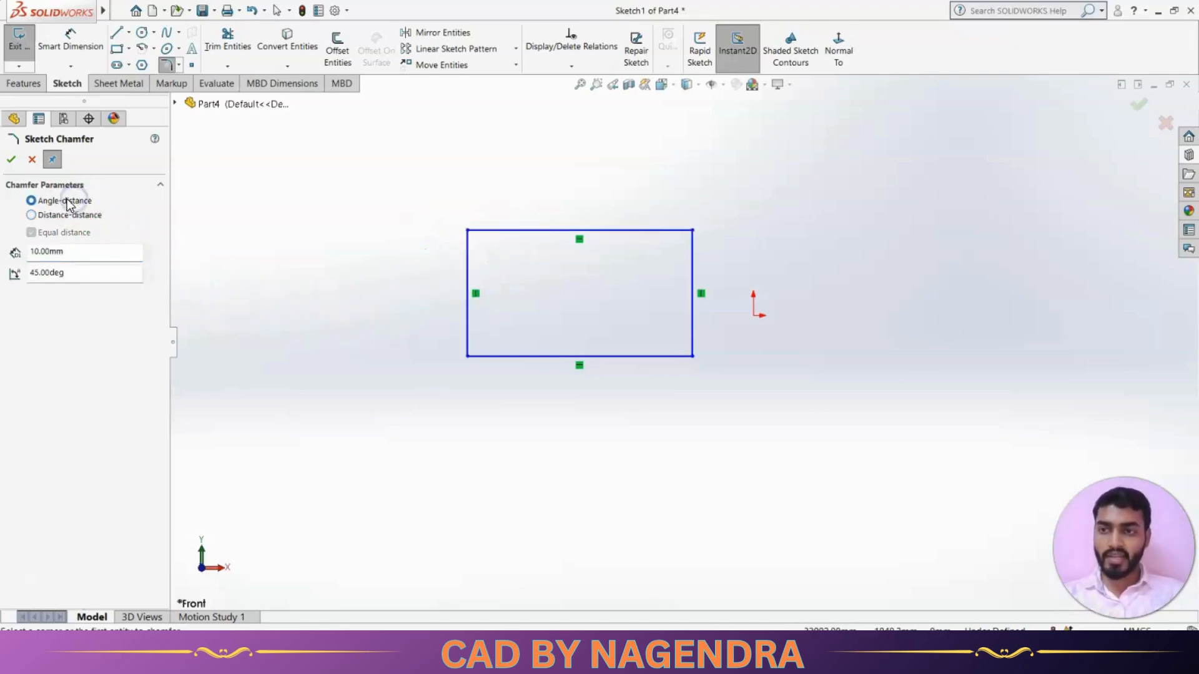
left_click(67, 215)
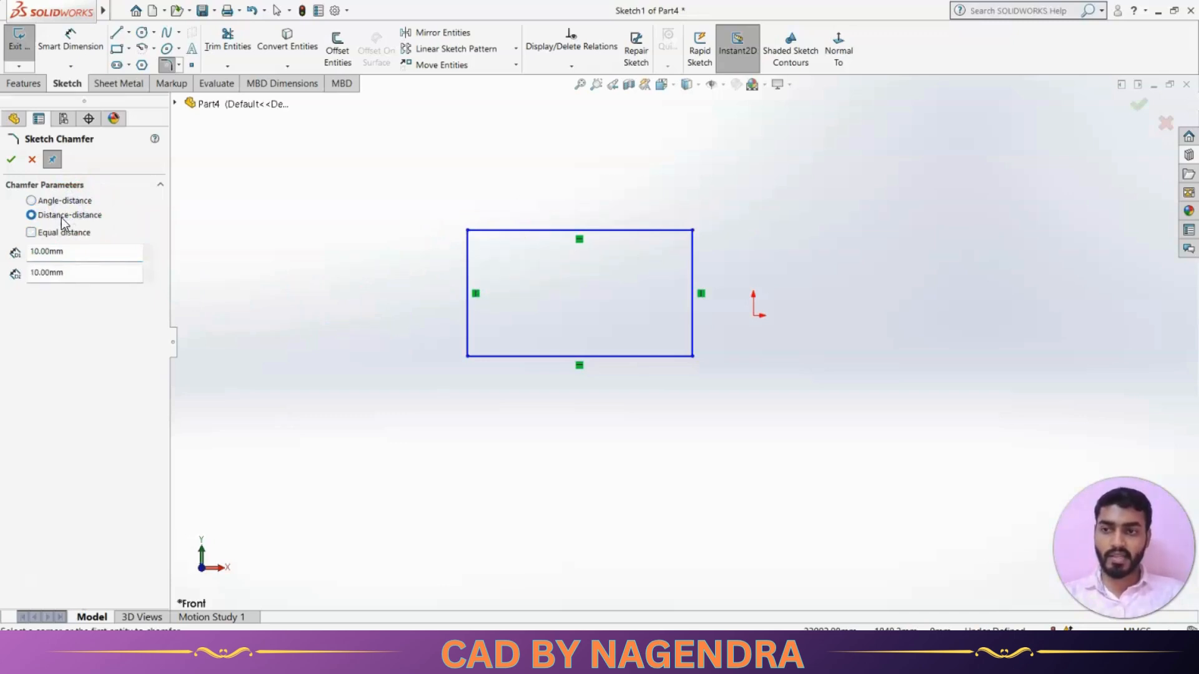
left_click(62, 200)
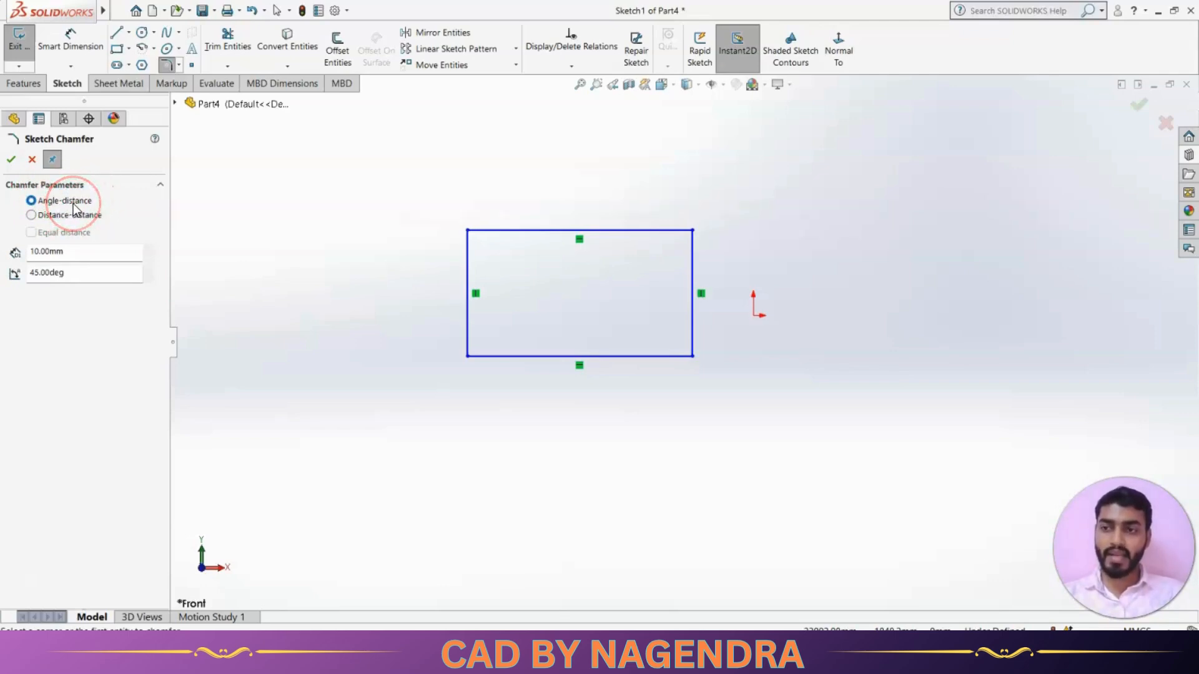
left_click(148, 247)
left_click(148, 248)
double_click(110, 255)
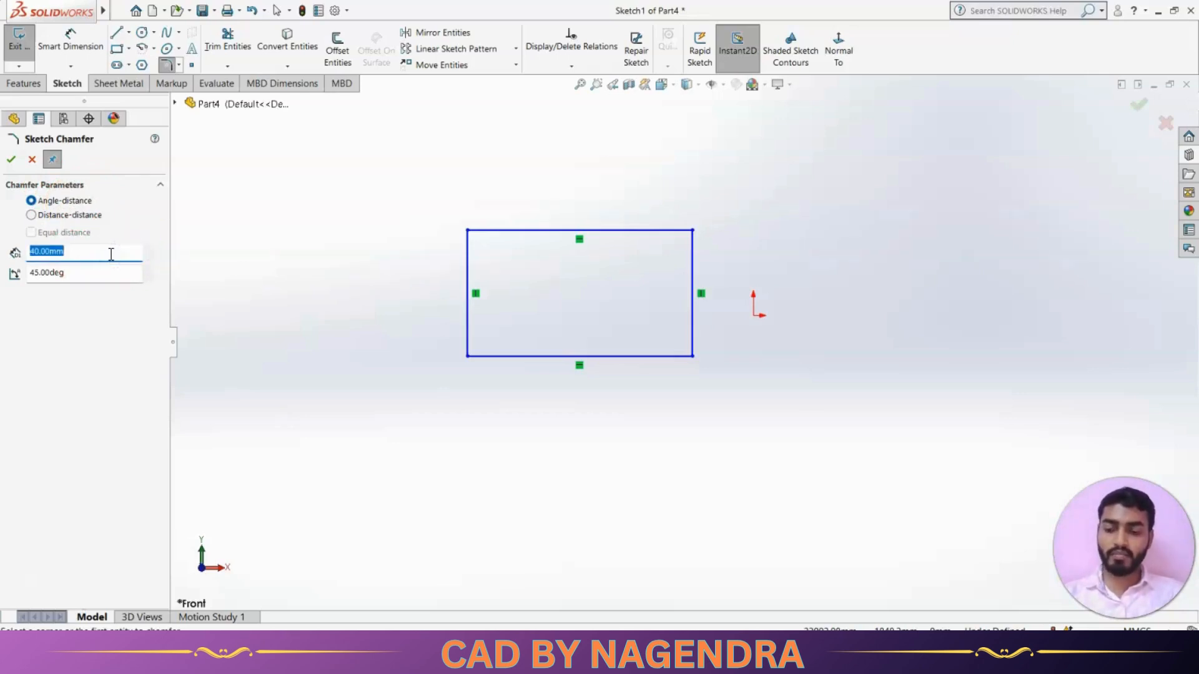
type("500")
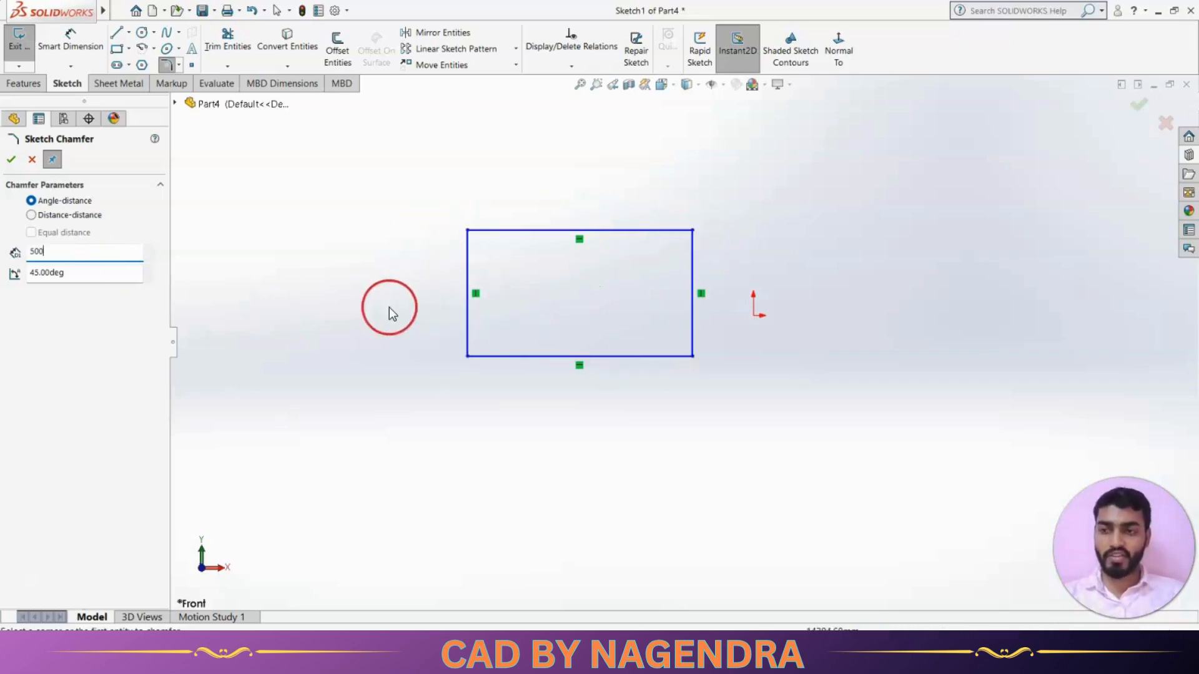
left_click(489, 230)
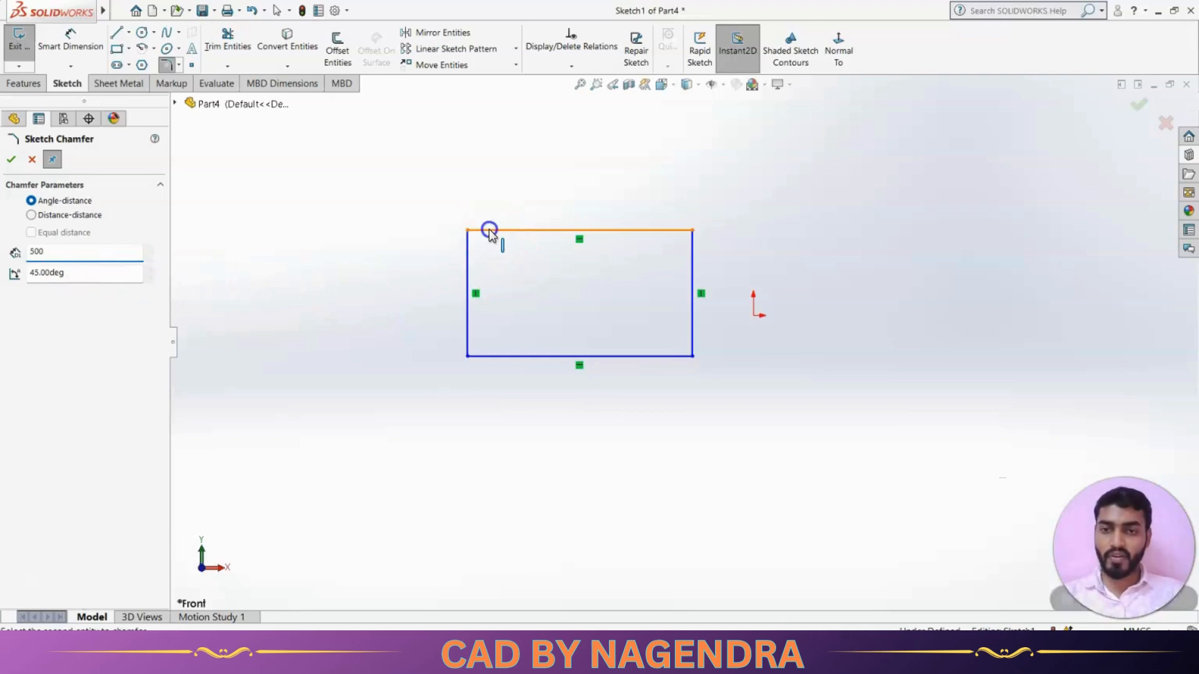
left_click(469, 267)
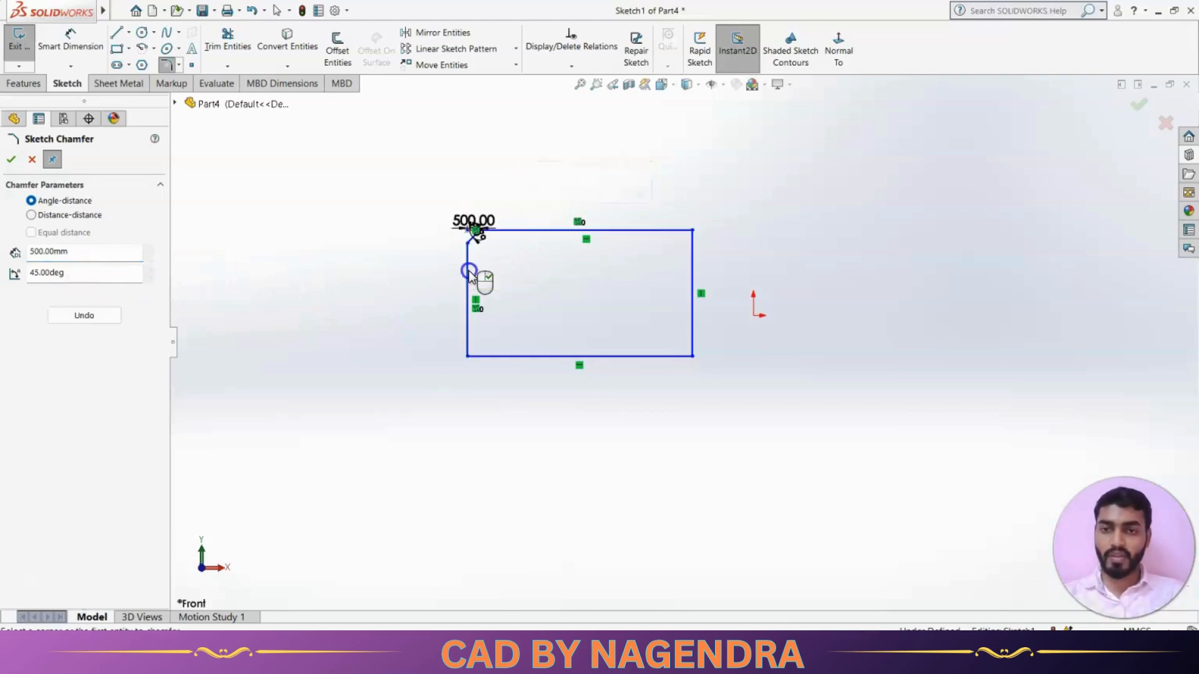
left_click(23, 161)
scroll(461, 248, "down", 5)
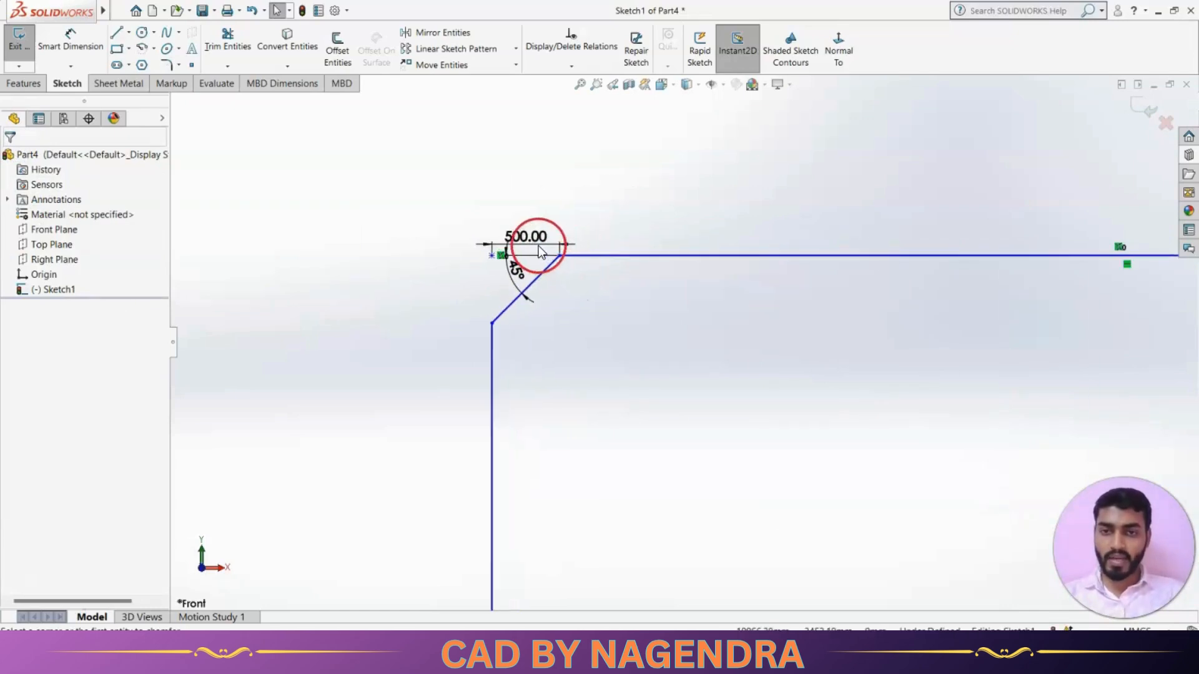
Move the 500.00 and 45° dimensions outward, then change the distance to 1000.
left_click_drag(538, 246, 537, 210)
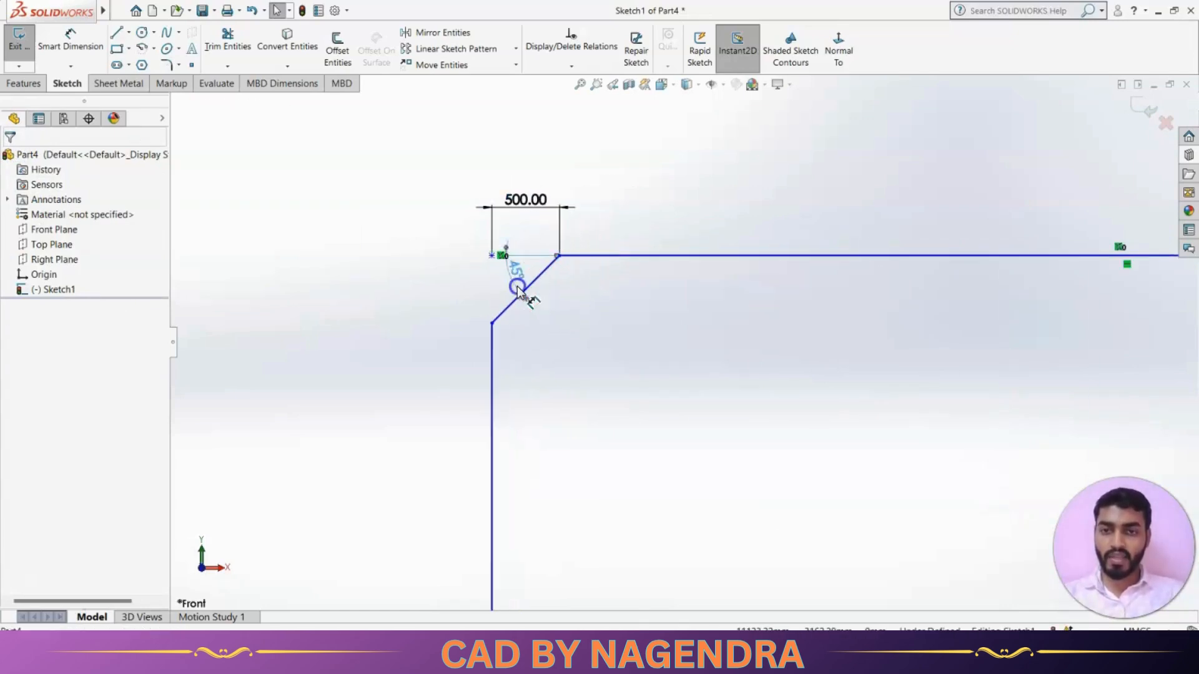
left_click_drag(517, 288, 428, 345)
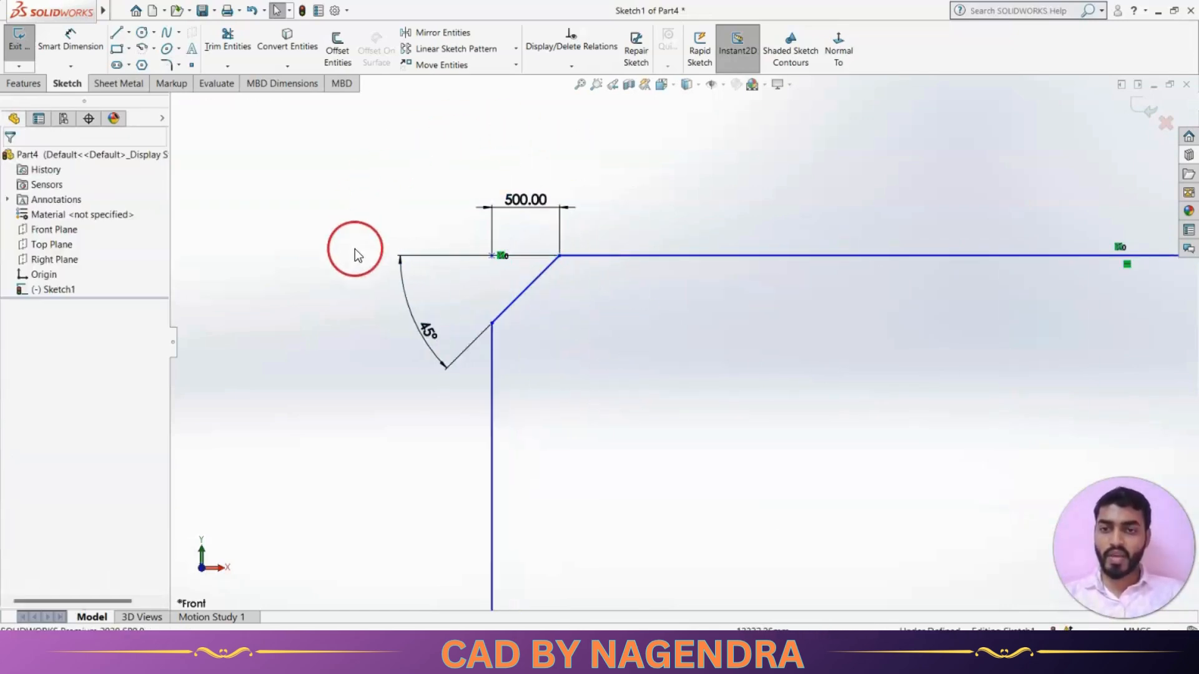
scroll(666, 369, "up", 2)
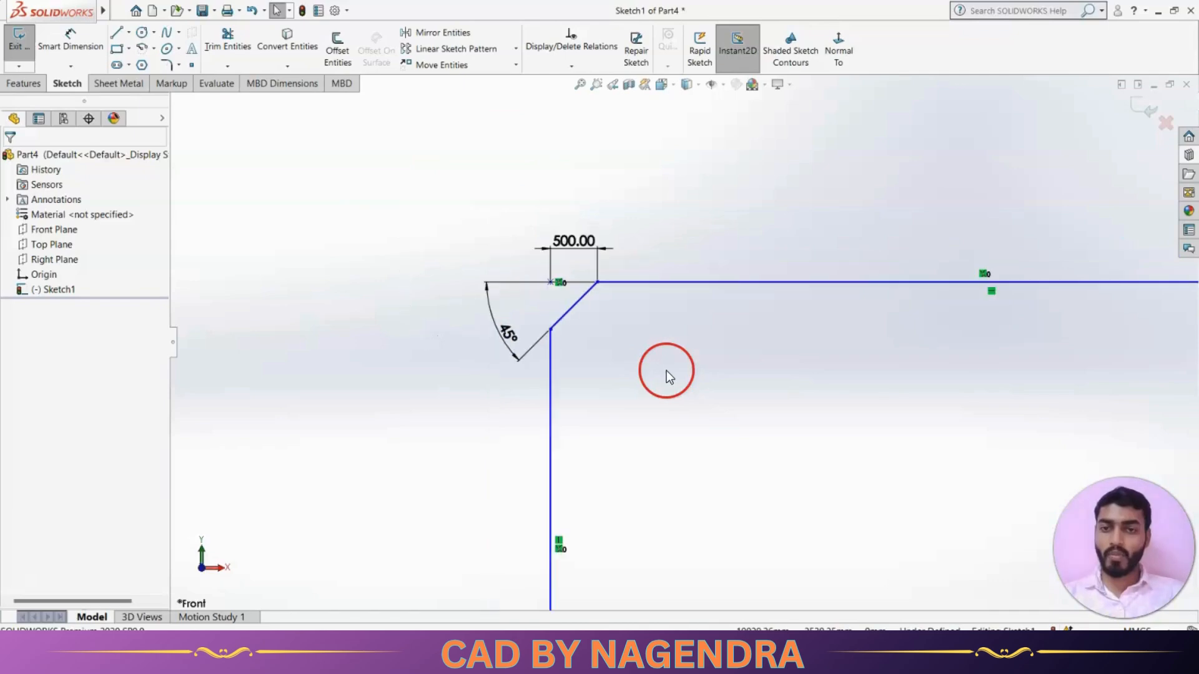
double_click(577, 249)
type("1")
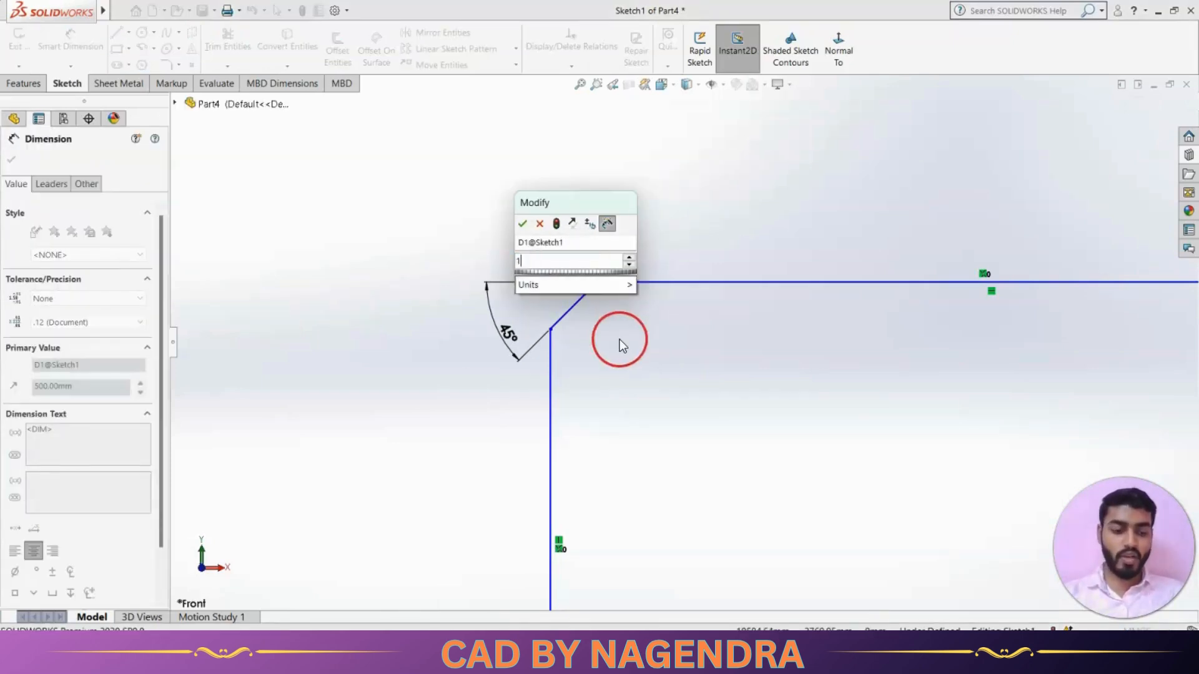
type("000")
key("Return")
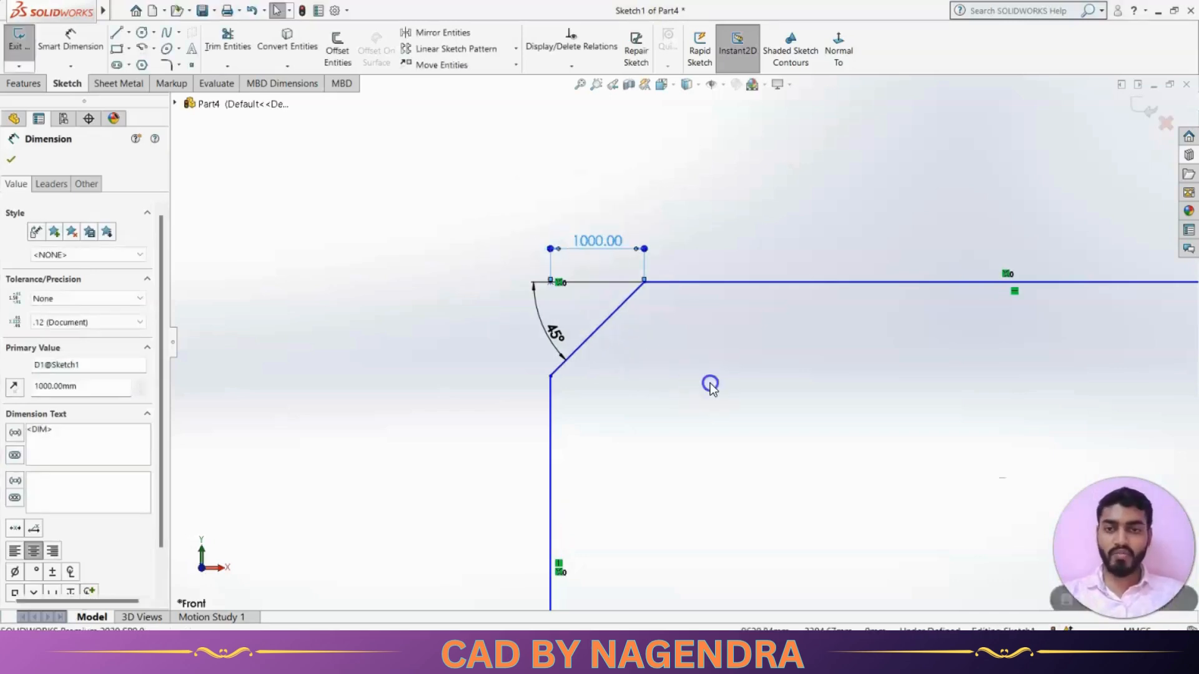
left_click(710, 384)
scroll(710, 384, "up", 8)
scroll(808, 408, "down", 2)
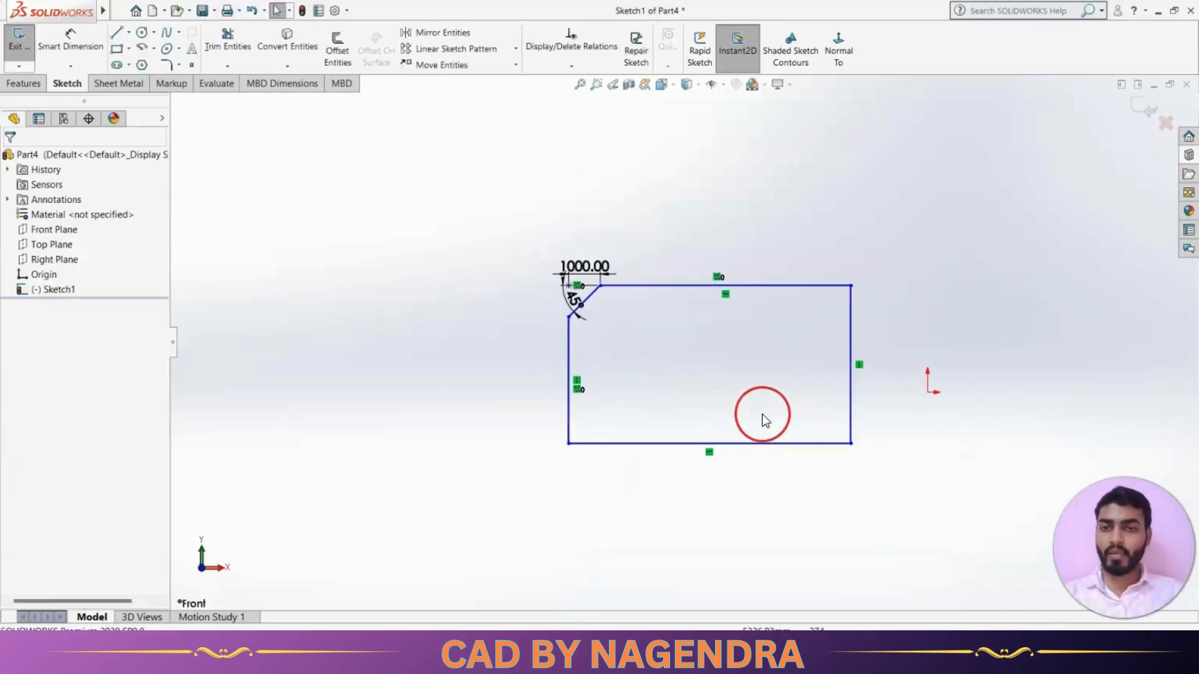
left_click(178, 65)
left_click(199, 96)
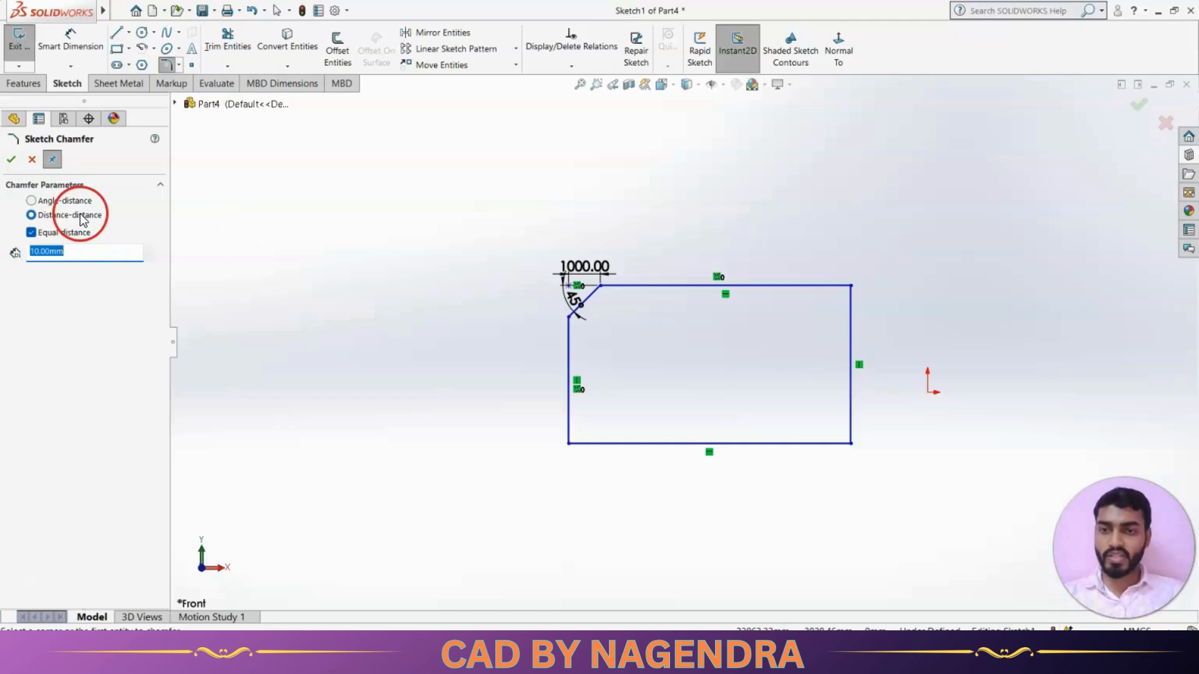
Chamfer the top and right edges with equal 1500 mm distances.
left_click(810, 286)
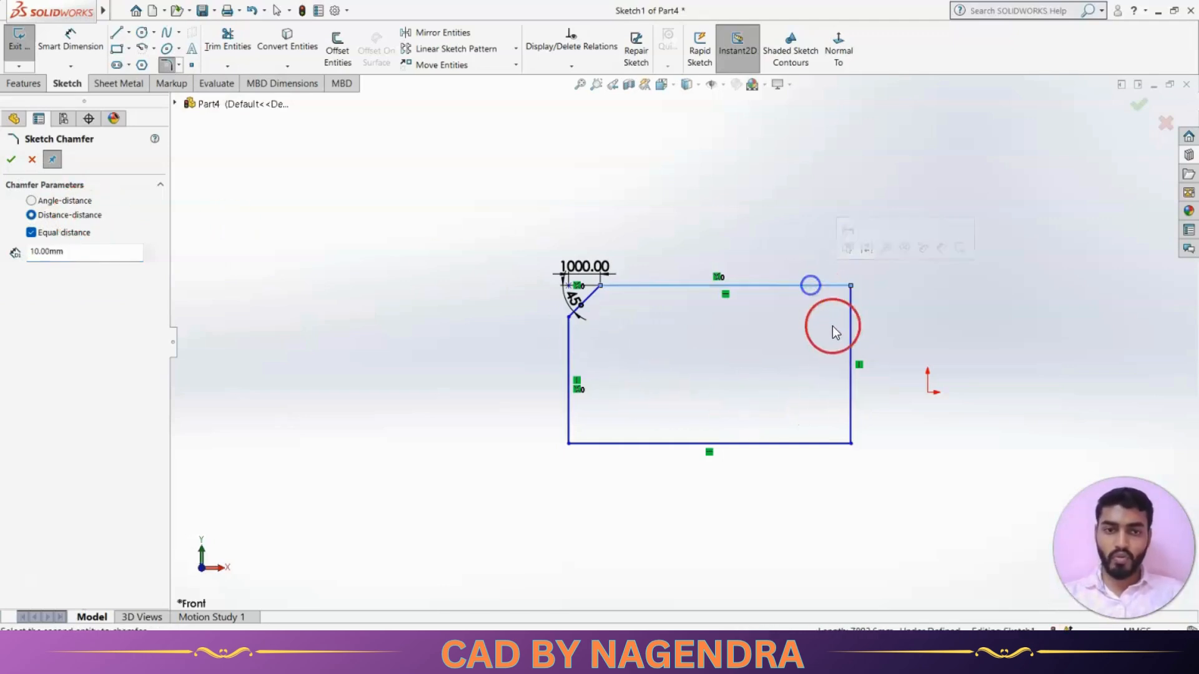
left_click(98, 258)
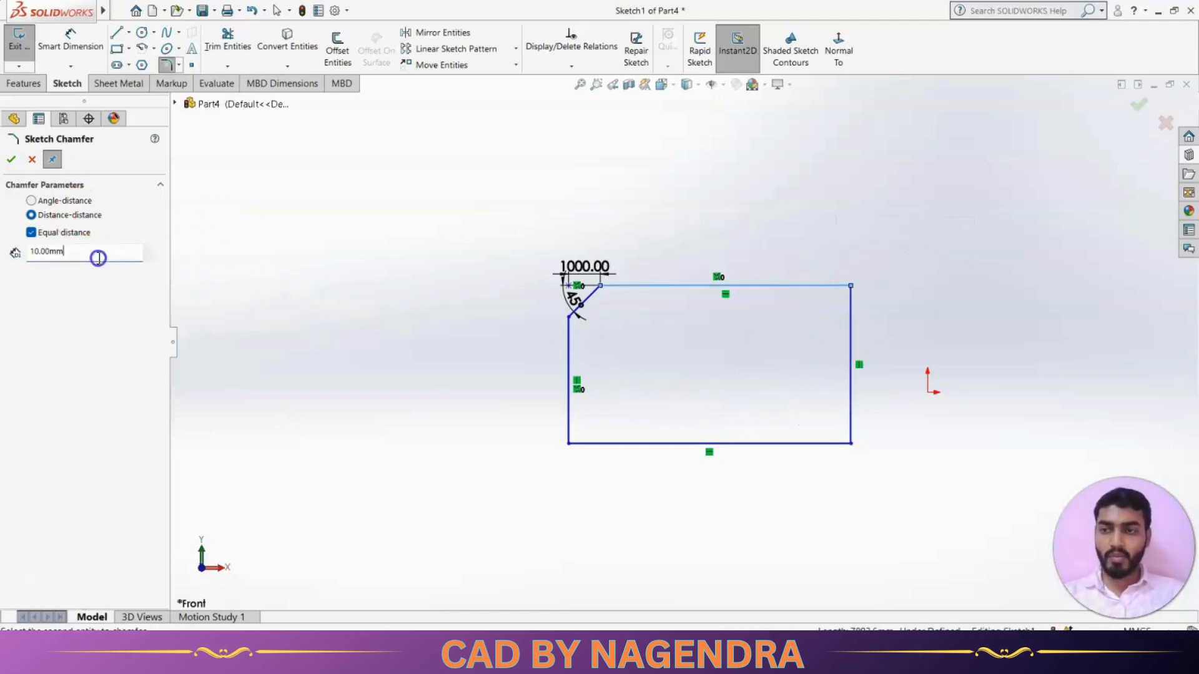
double_click(98, 258)
type("1500")
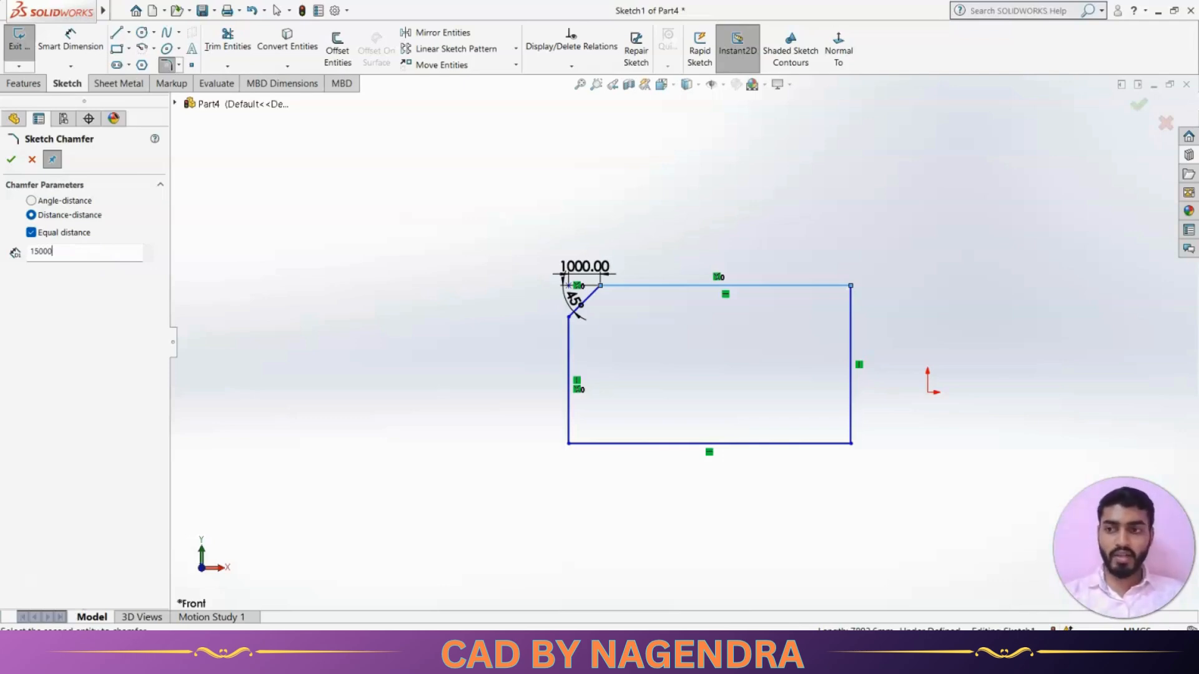
left_click(851, 323)
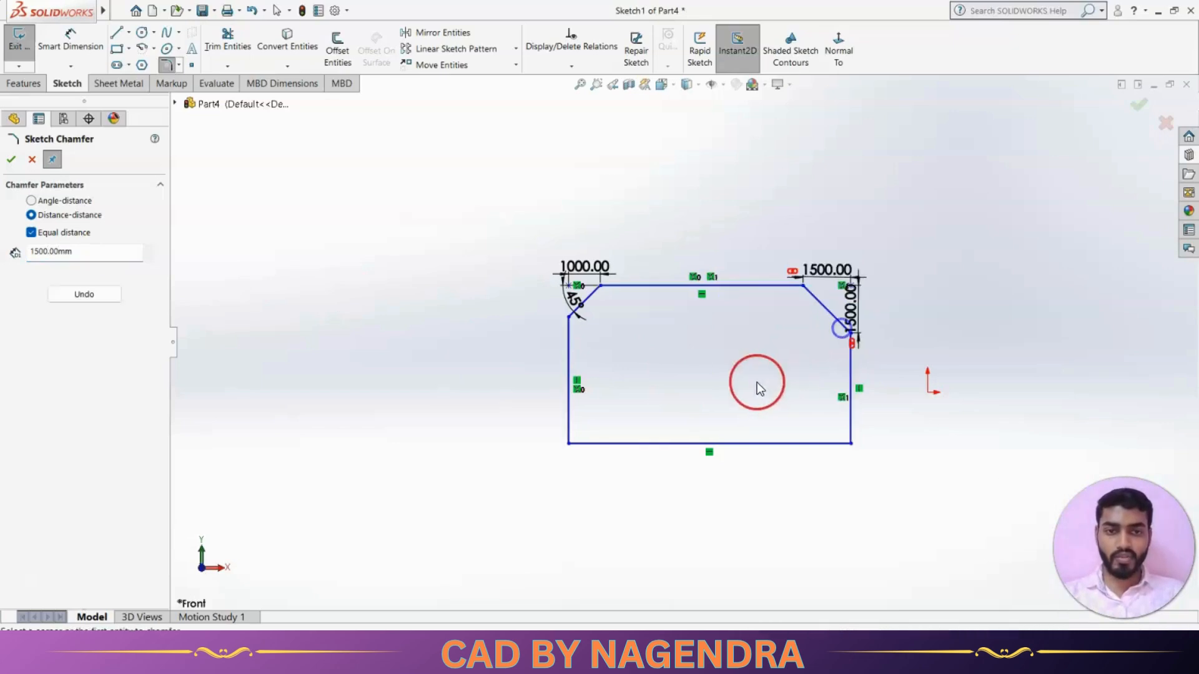
left_click(11, 159)
Move the horizontal 1500.00 dimension above the sketch and the vertical one right.
left_click(389, 249)
left_click_drag(835, 273, 835, 225)
left_click_drag(860, 304, 890, 306)
left_click(959, 328)
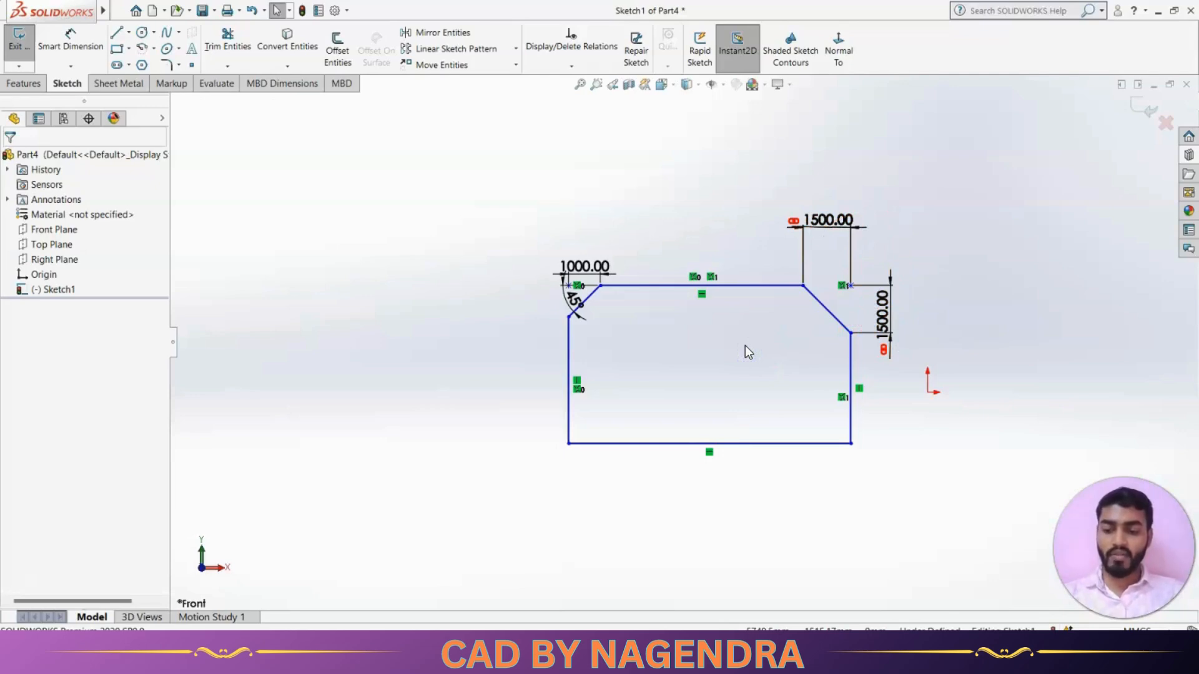
Undo the last dimension move, then box-select and delete the chamfered rectangle and dimensions.
key("ctrl+z")
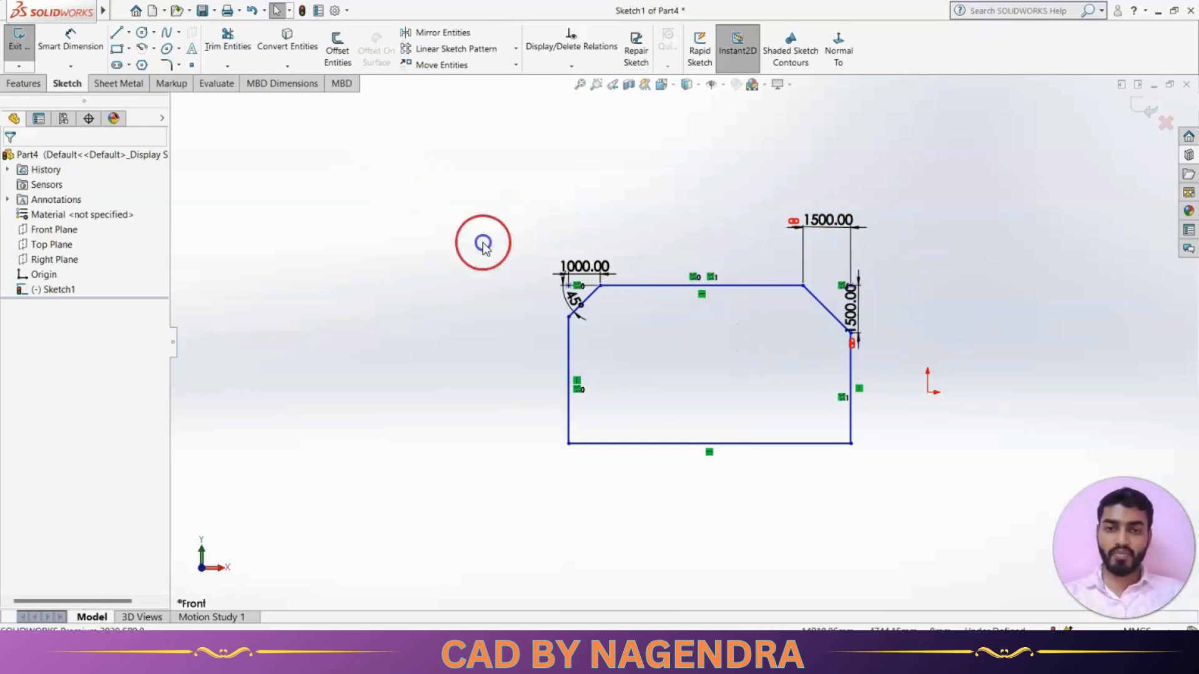
left_click_drag(483, 245, 990, 493)
mouse_move(478, 168)
left_mouse_down()
mouse_move(722, 396)
mouse_move(997, 564)
left_mouse_up()
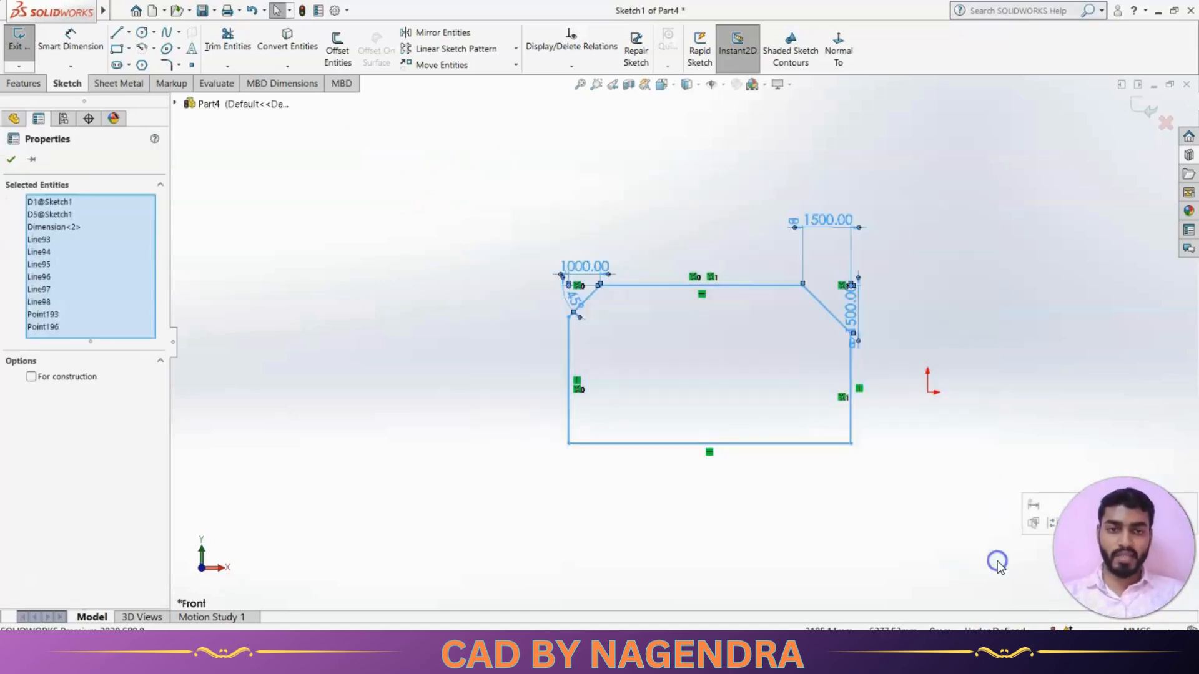
key("Delete")
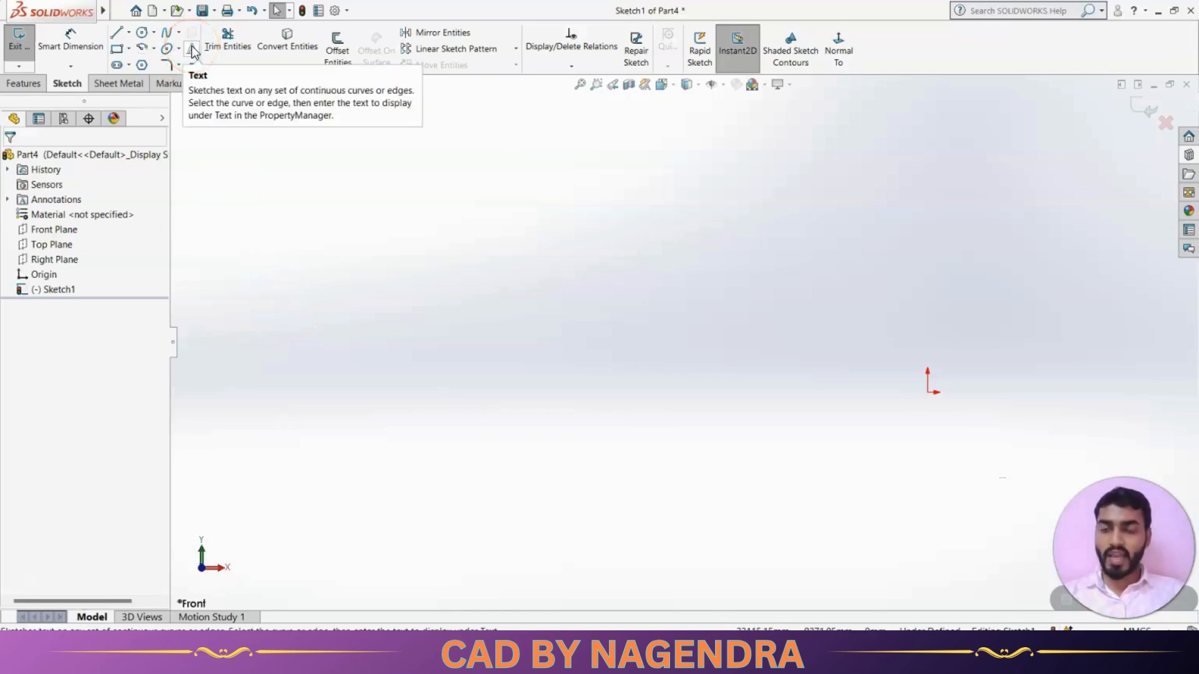
scroll(624, 344, "up", 4)
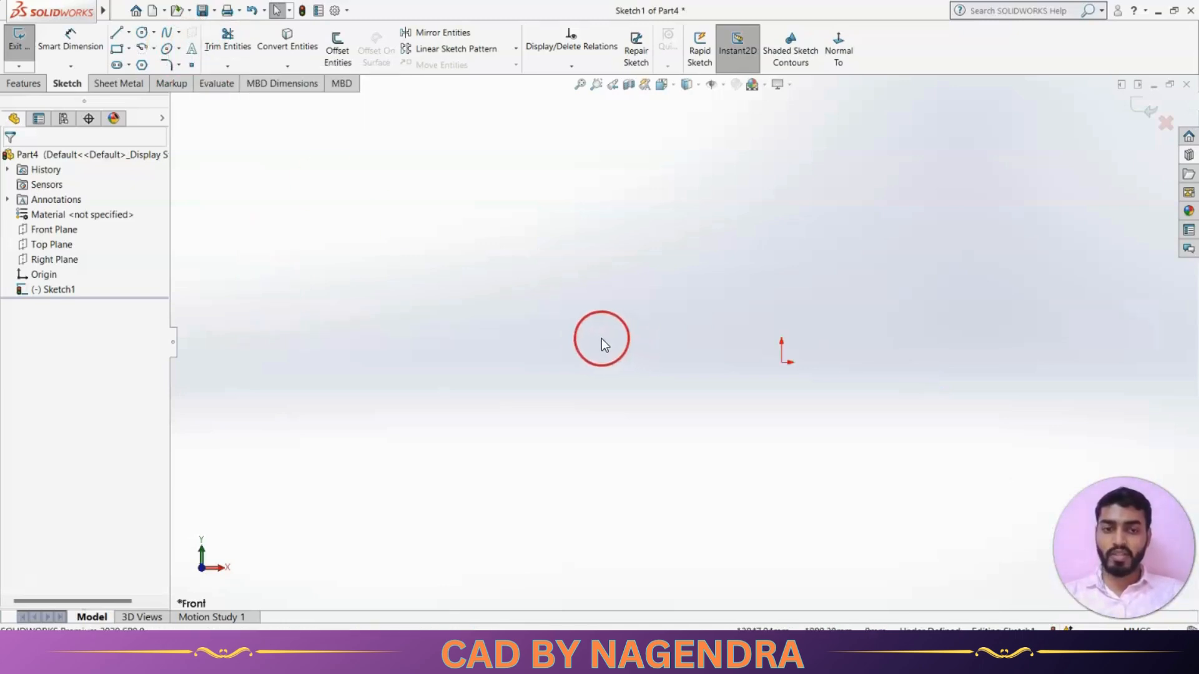
scroll(823, 365, "down", 5)
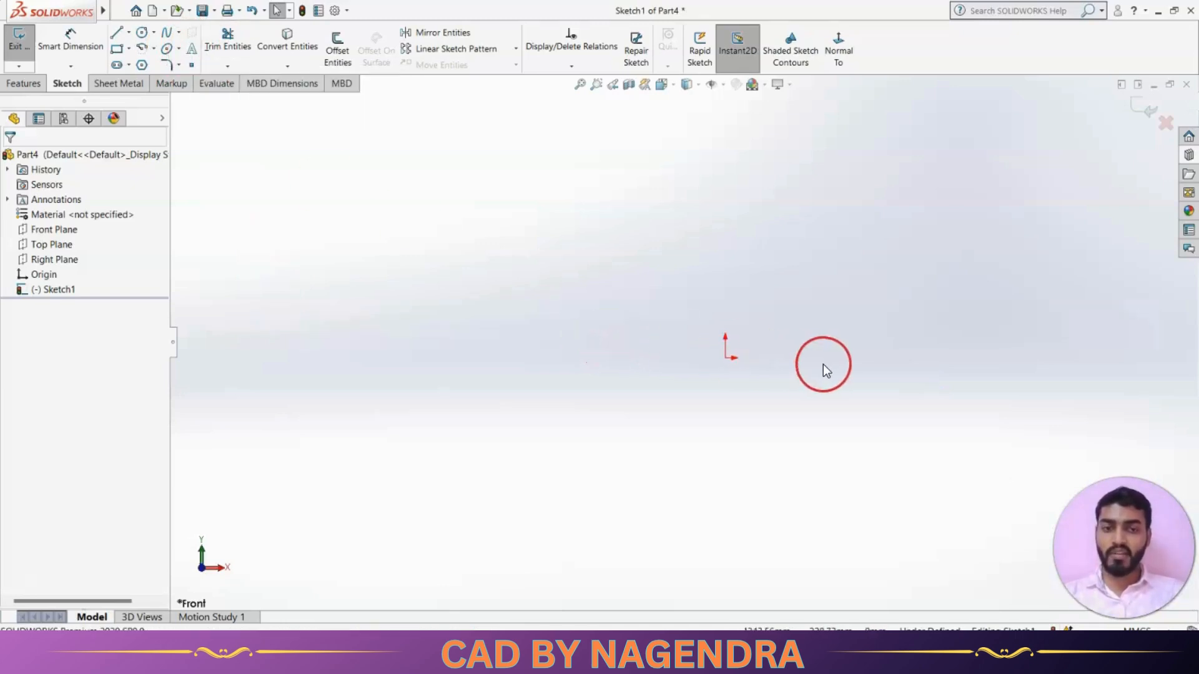
Start a sketch text entry and type the channel-name text.
left_click(192, 55)
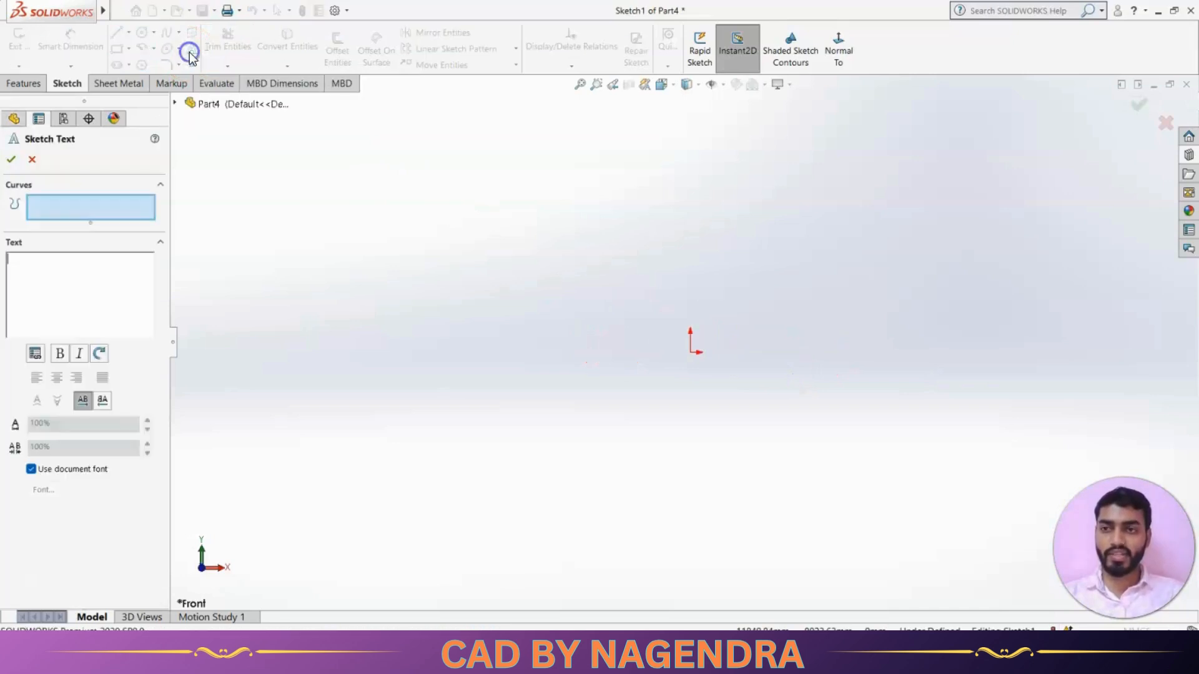
left_click(50, 261)
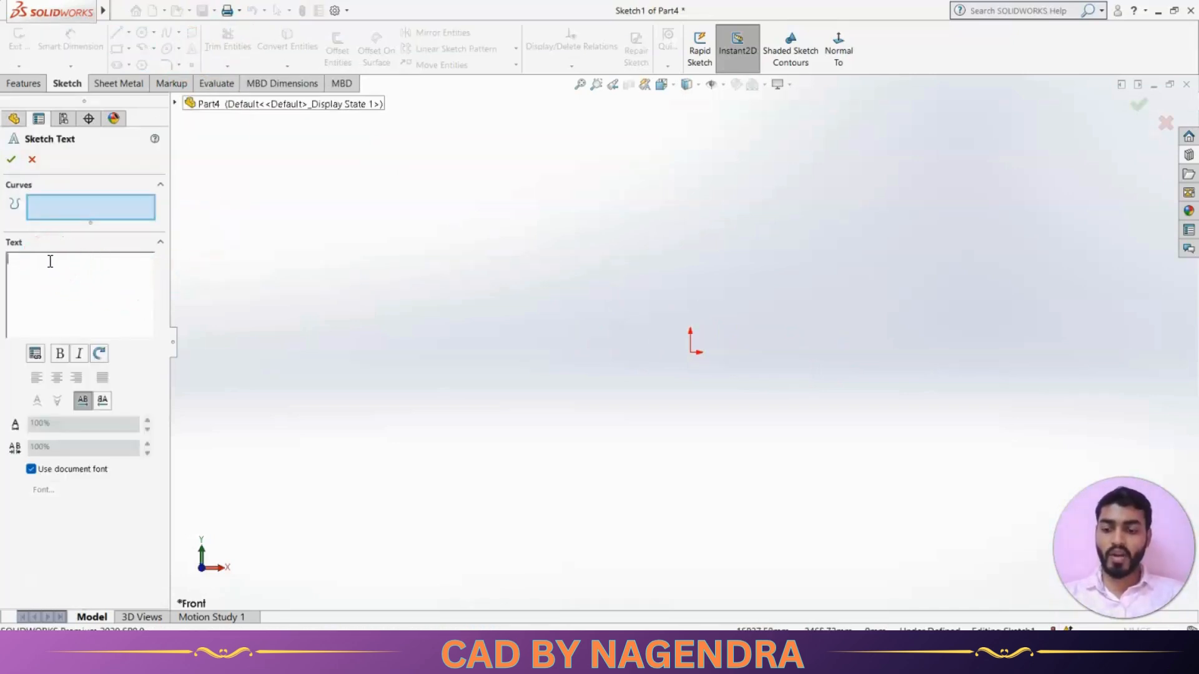
type("CAD BY NAGENDRA")
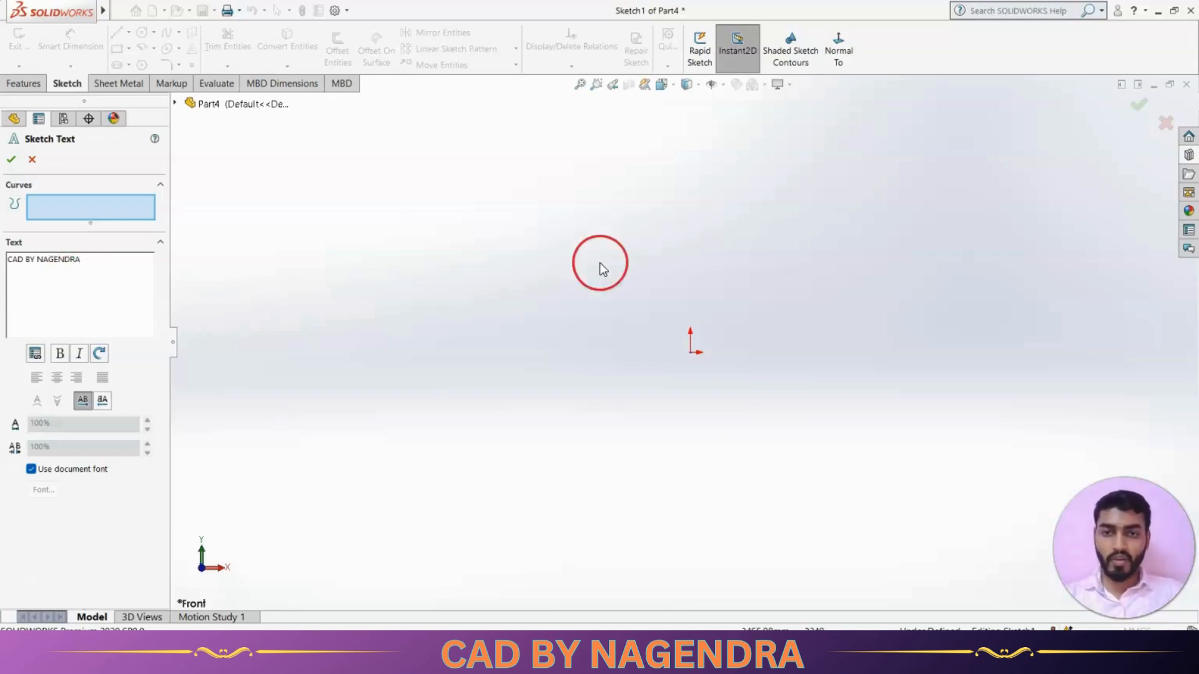
Zoom in on the text and switch off 'Use document font'.
scroll(634, 327, "up", 3)
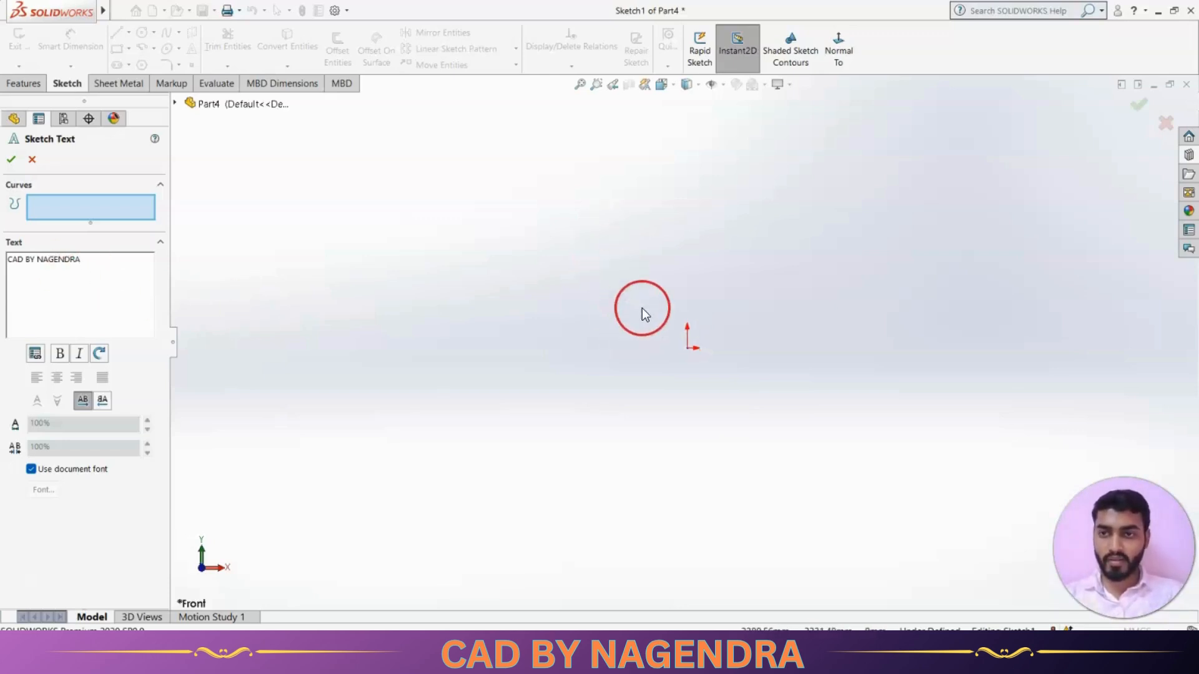
scroll(594, 357, "down", 3)
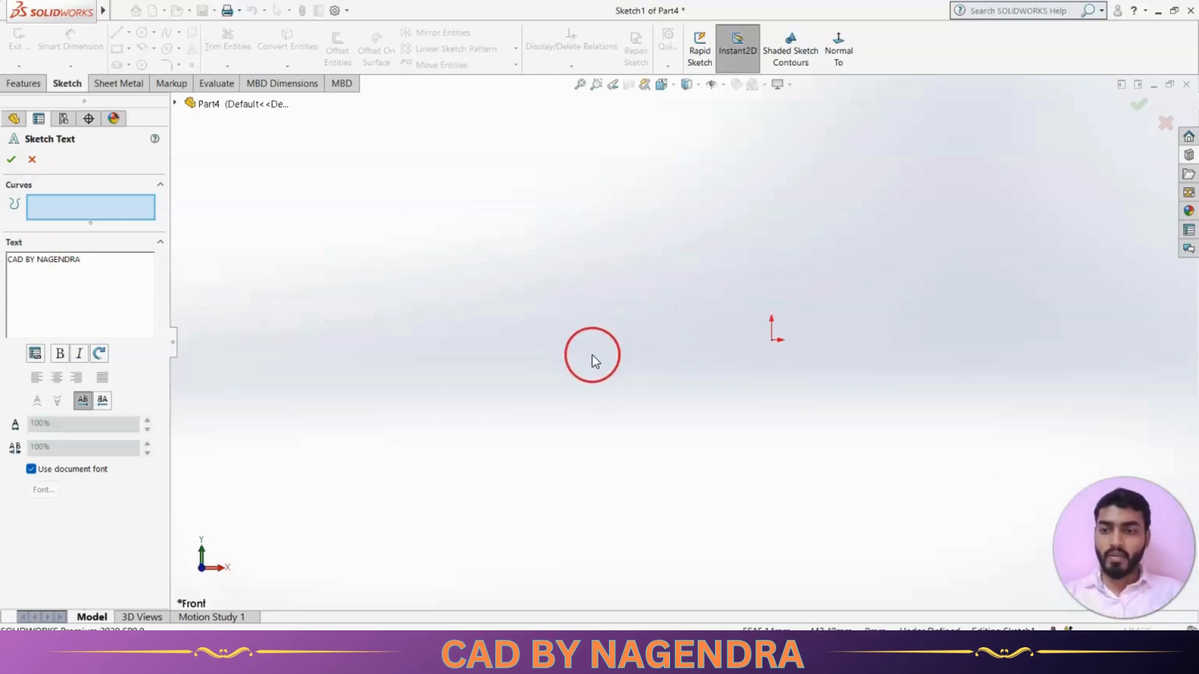
scroll(593, 354, "up", 1)
scroll(694, 293, "down", 1)
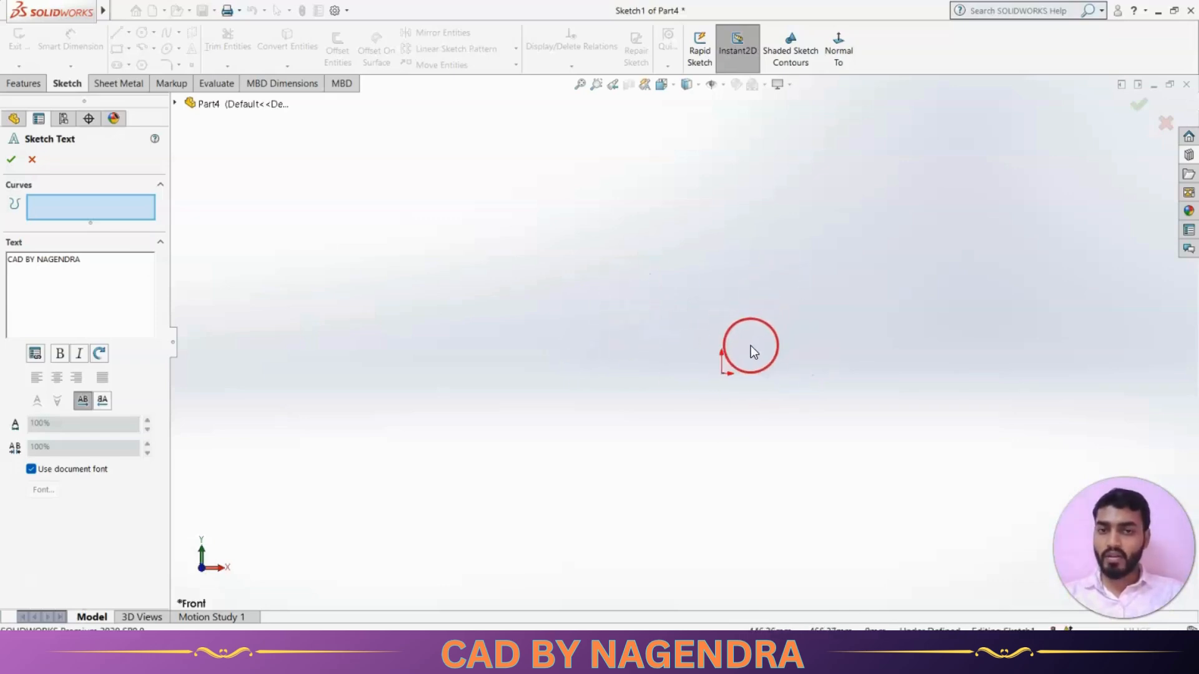
scroll(718, 377, "down", 8)
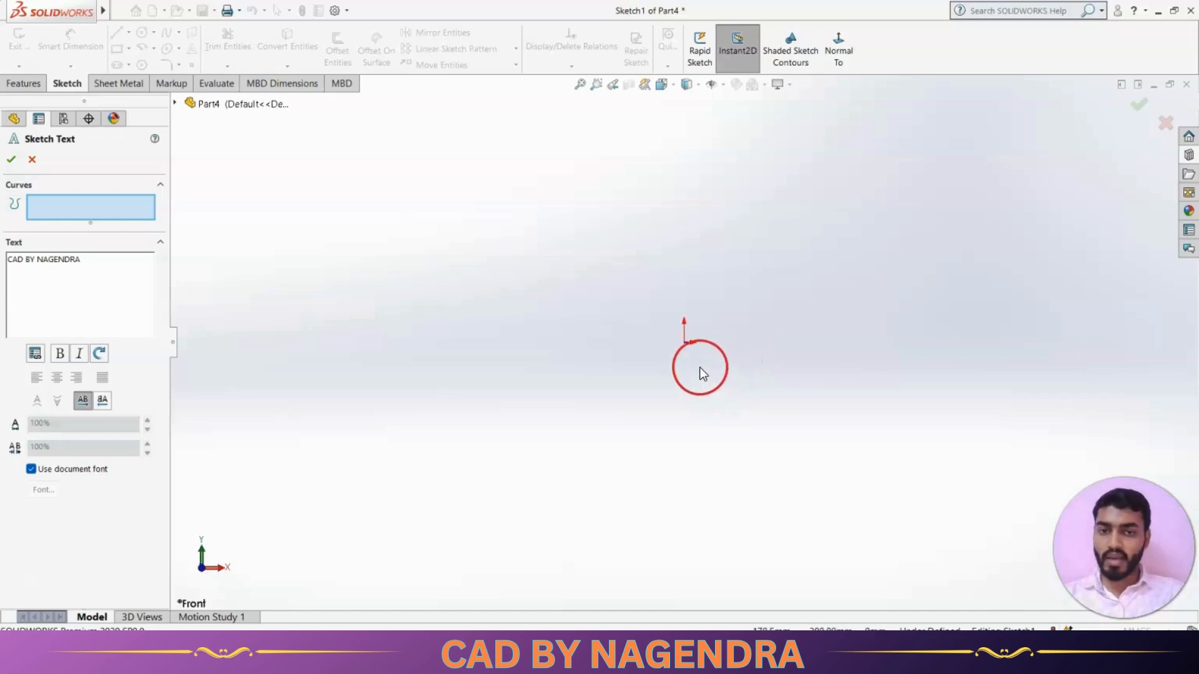
scroll(666, 289, "down", 15)
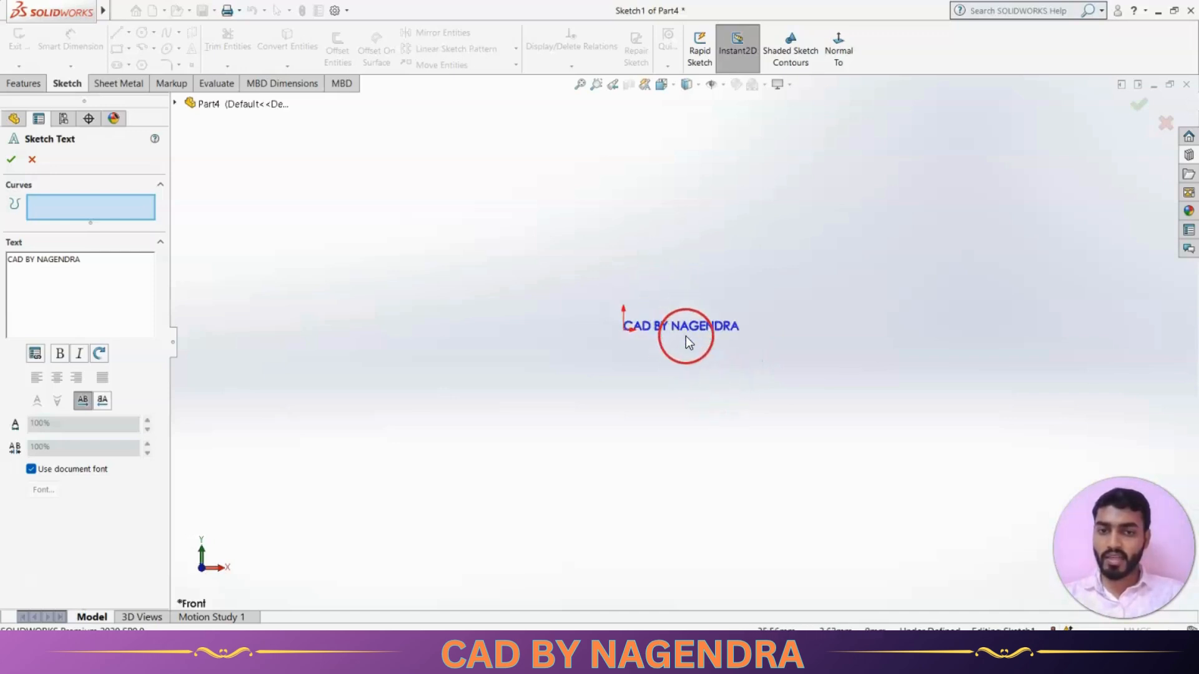
scroll(685, 341, "up", 1)
scroll(683, 342, "up", 8)
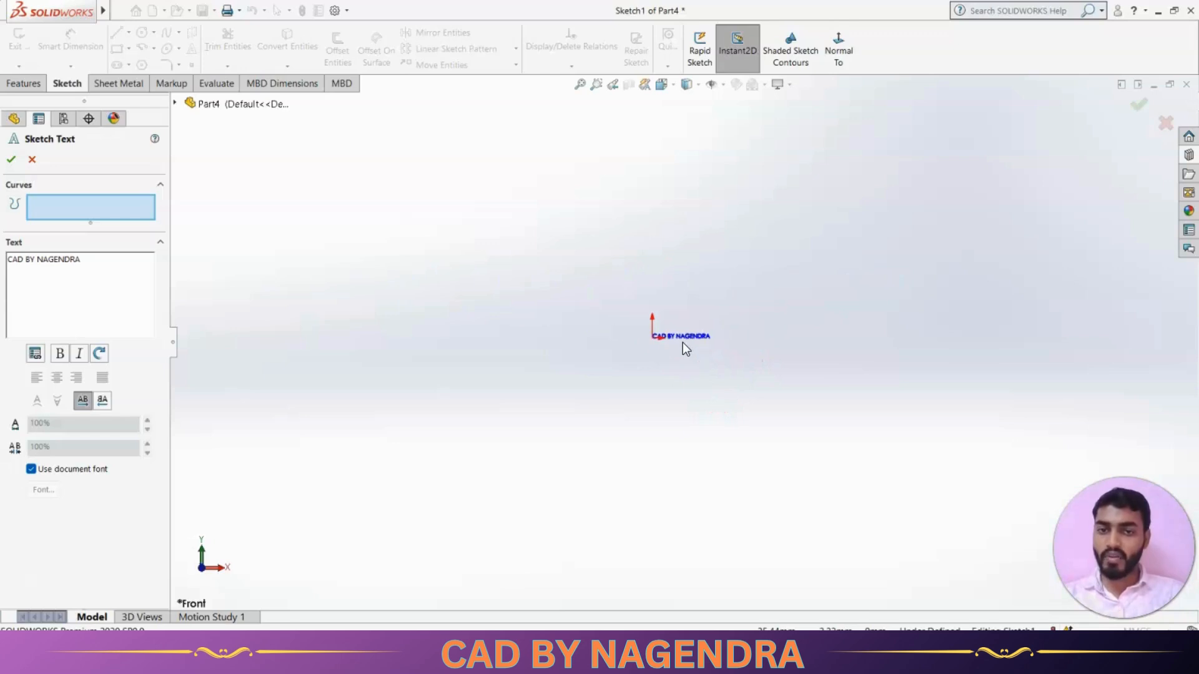
scroll(683, 343, "down", 8)
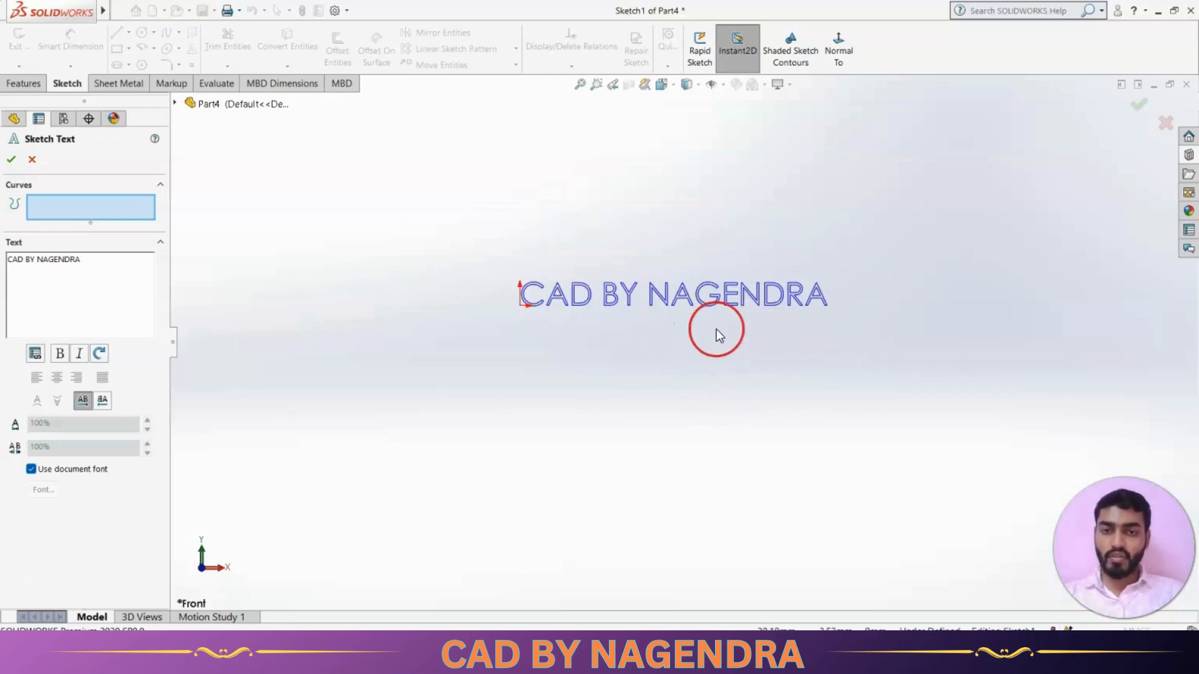
scroll(717, 331, "up", 2)
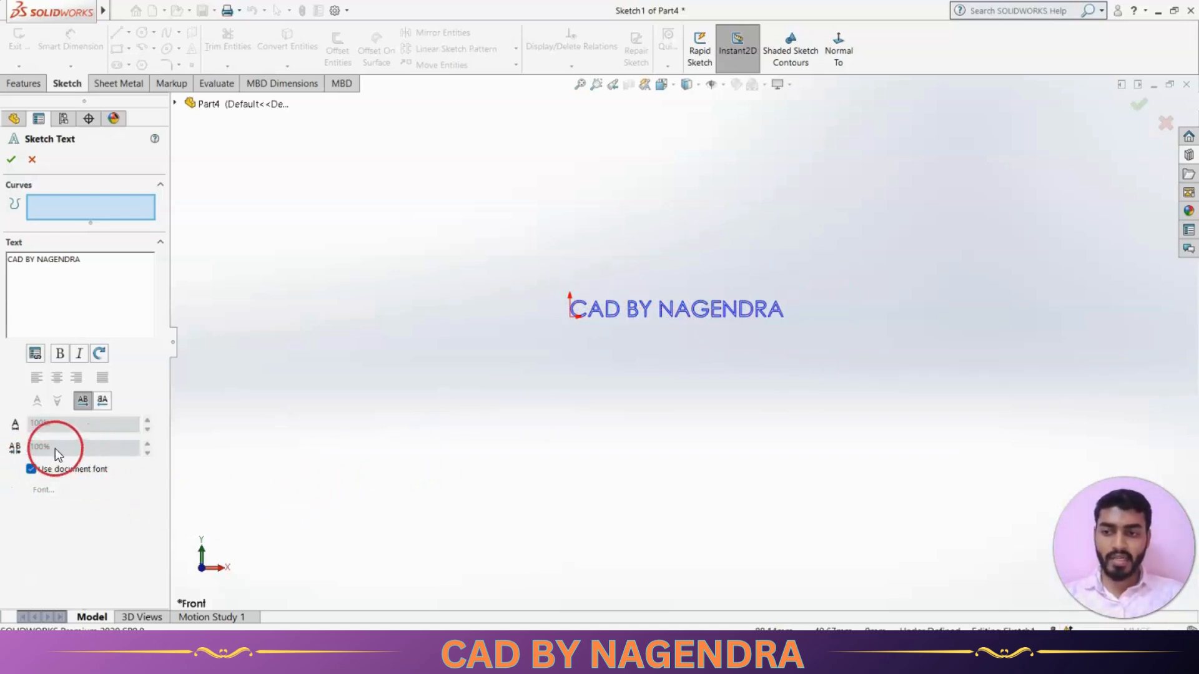
left_click(30, 469)
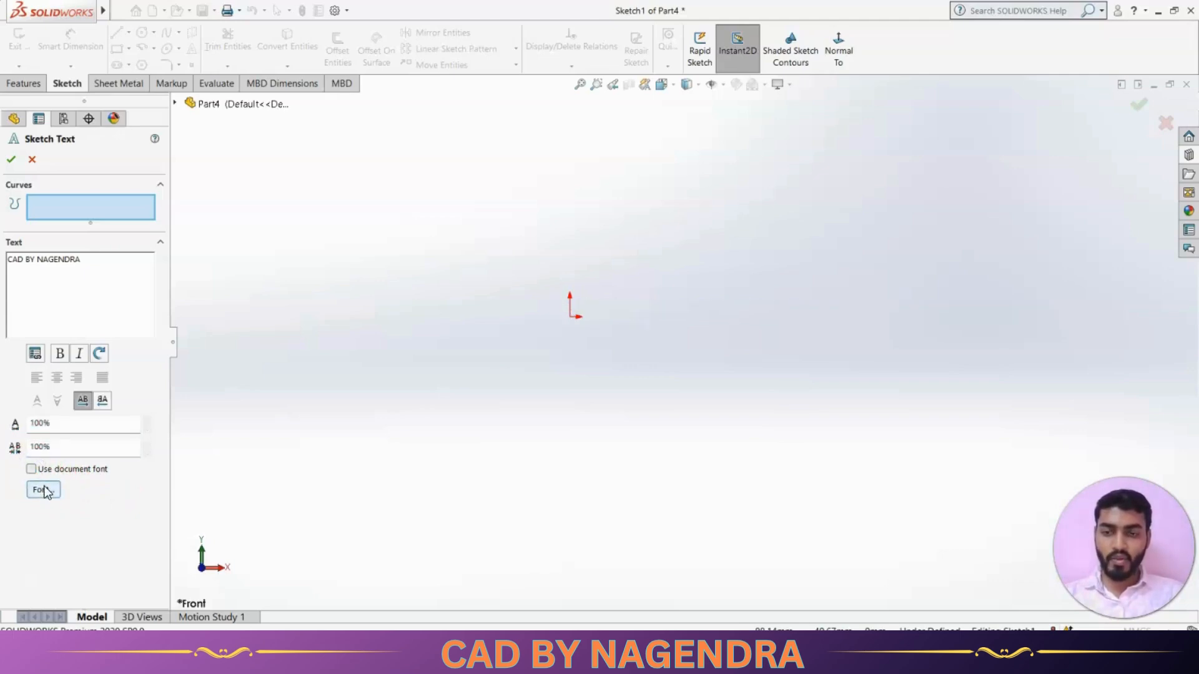
Choose the Cooper font in Black style for the sketch text.
left_click(43, 491)
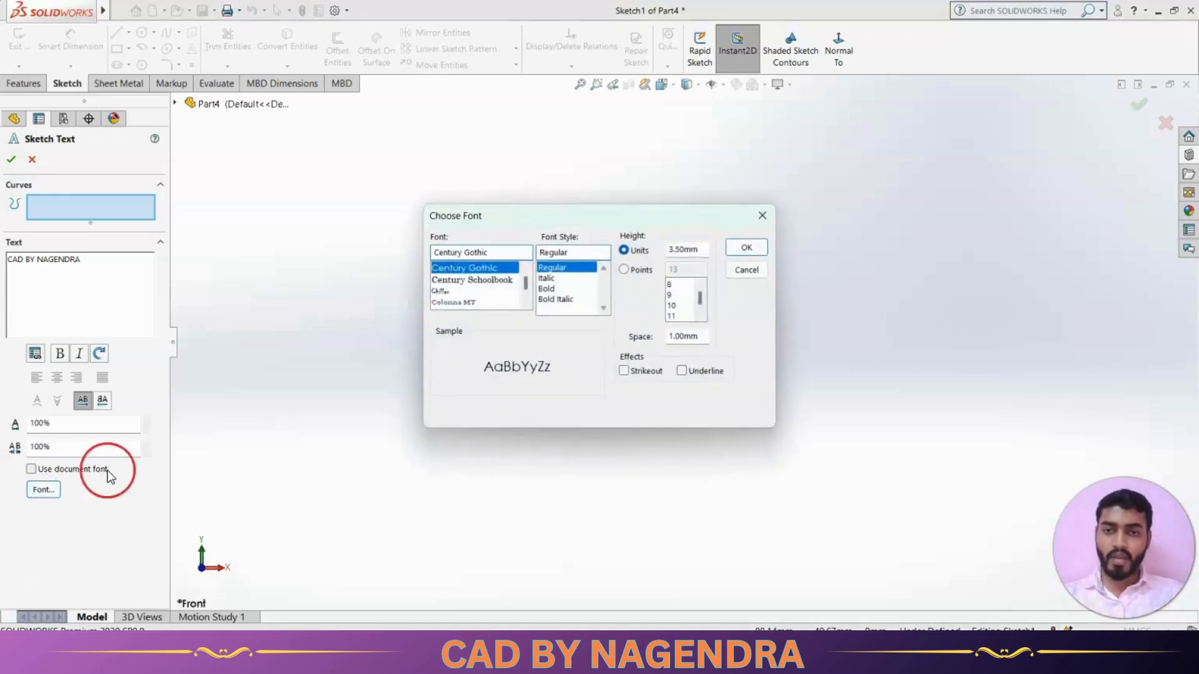
scroll(480, 295, "down", 3)
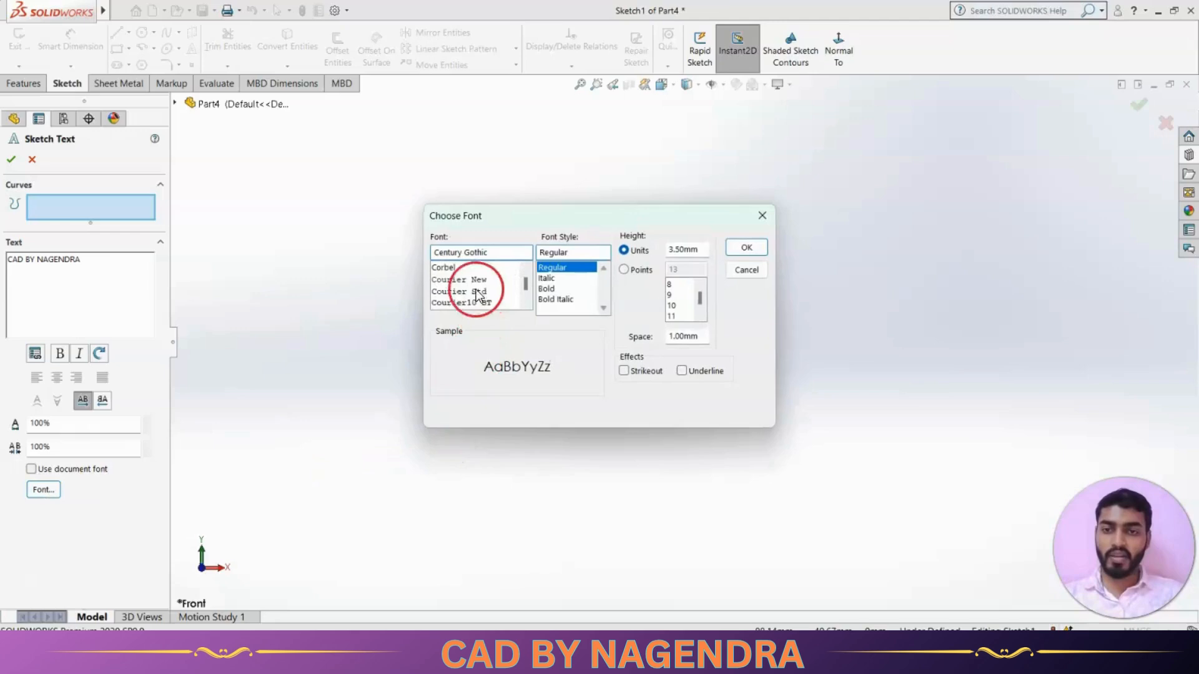
scroll(475, 286, "up", 1)
left_click(450, 279)
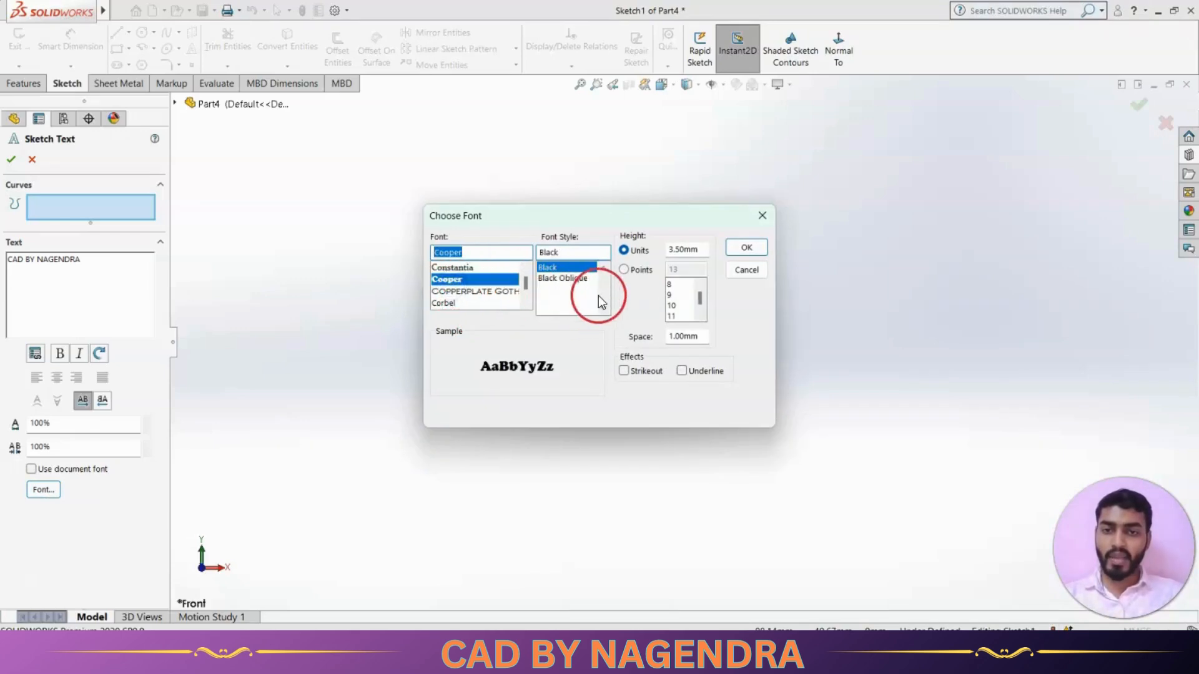
left_click(556, 280)
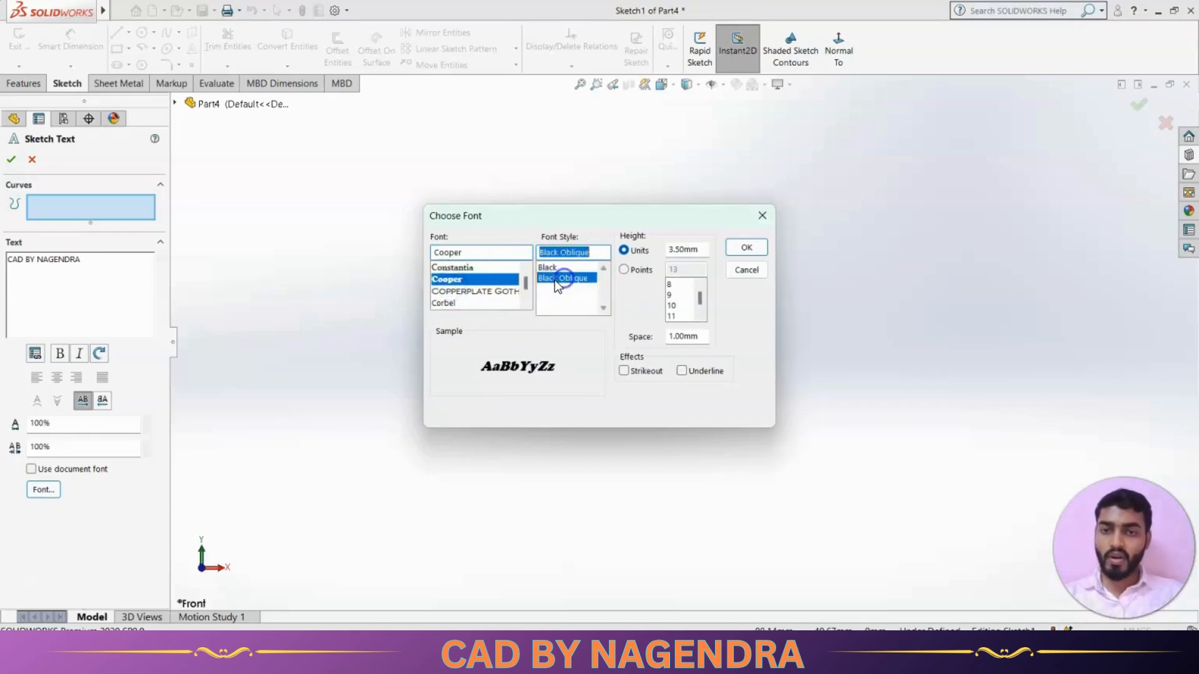
left_click(560, 267)
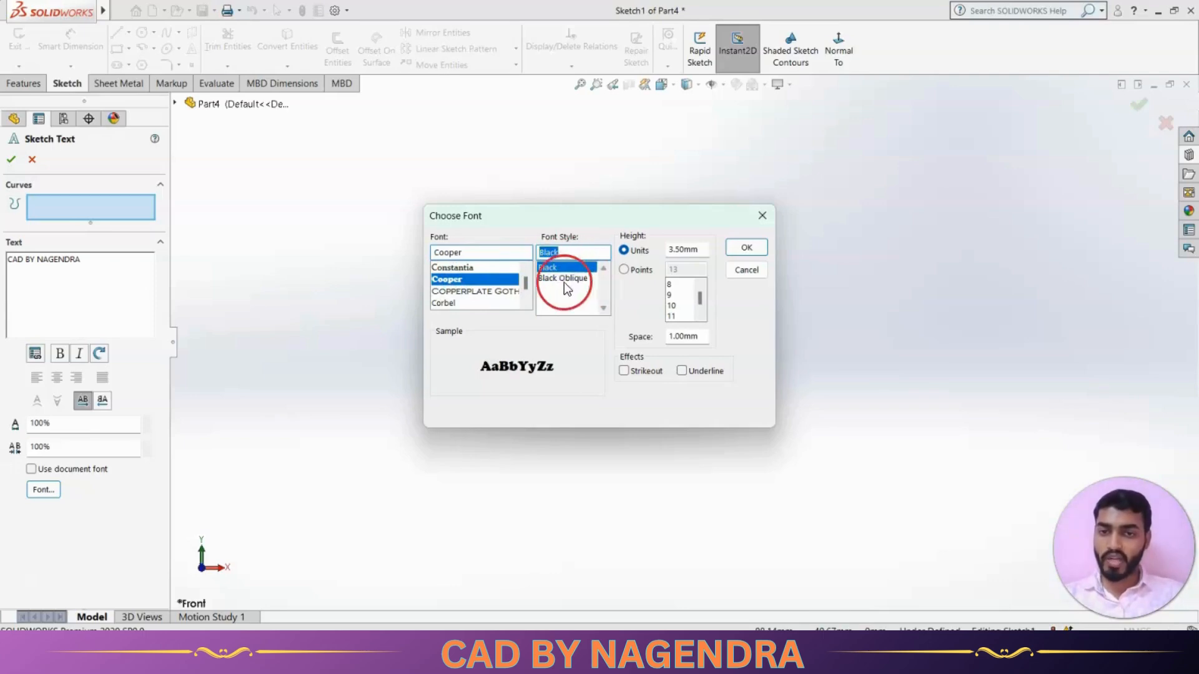
Set the text height to 100 in units and accept the font dialog.
left_click(692, 256)
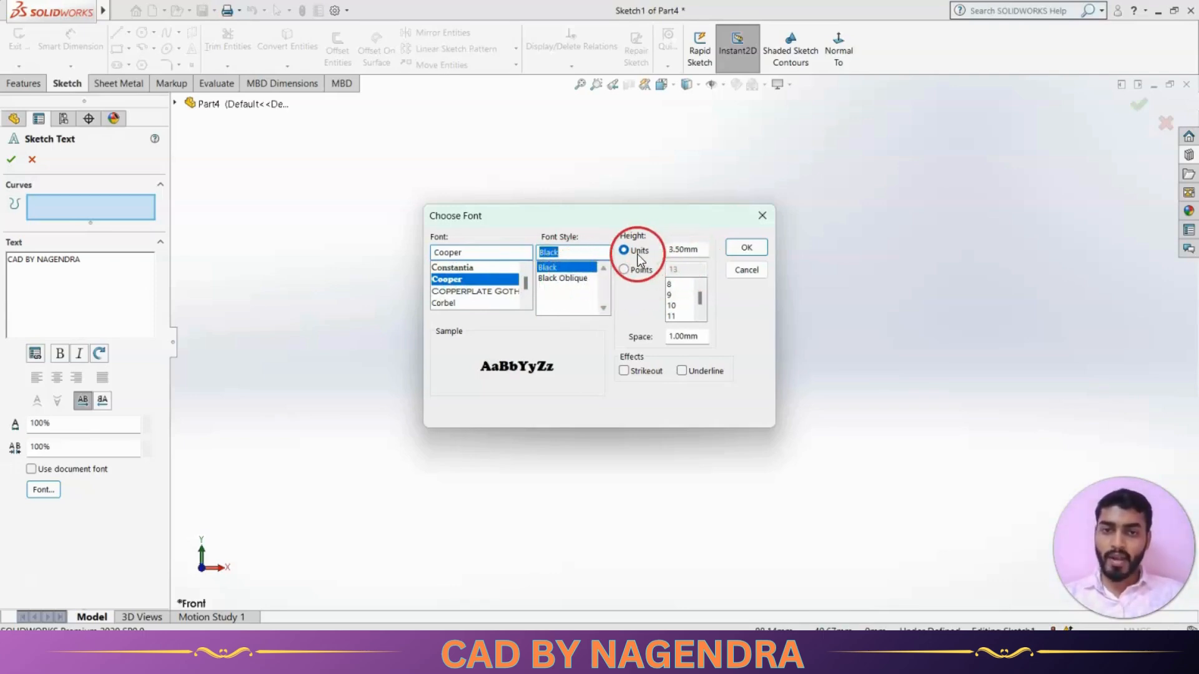
left_click(689, 259)
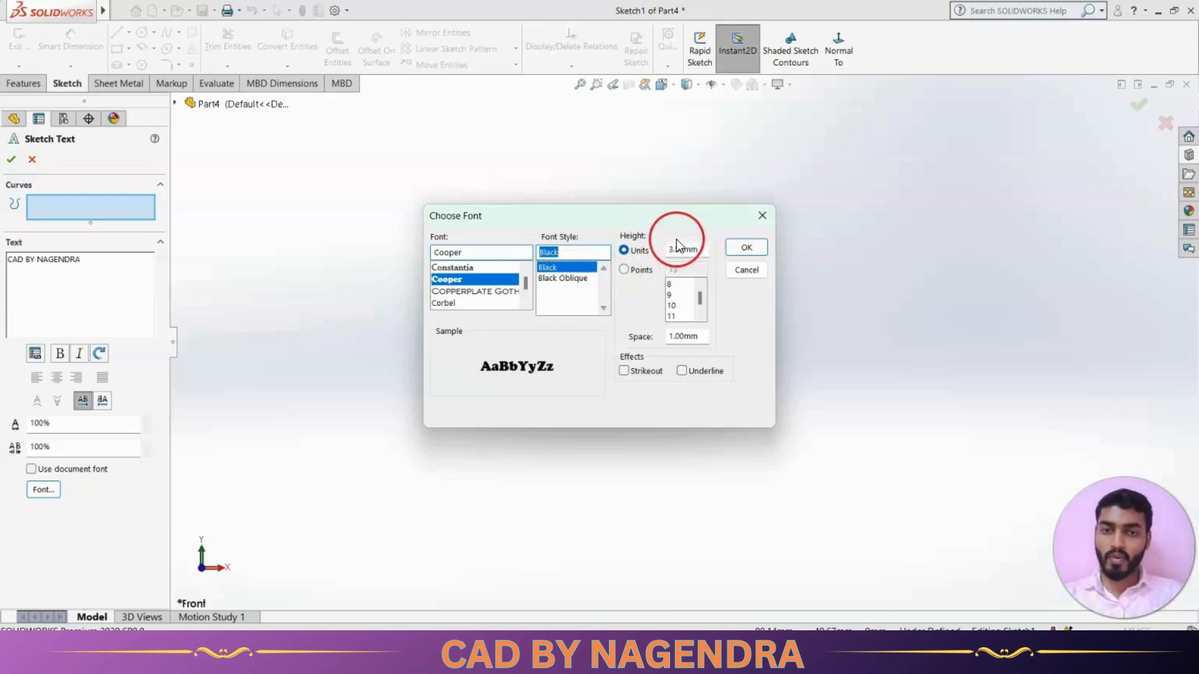
left_click(625, 270)
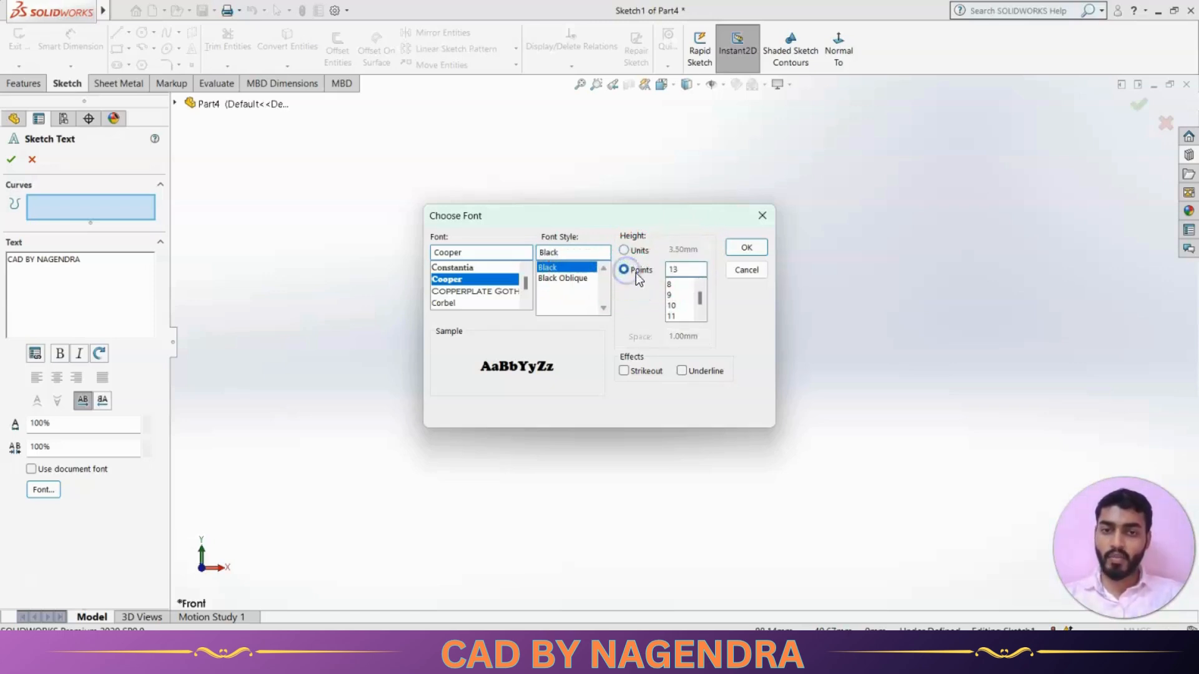
left_click(626, 251)
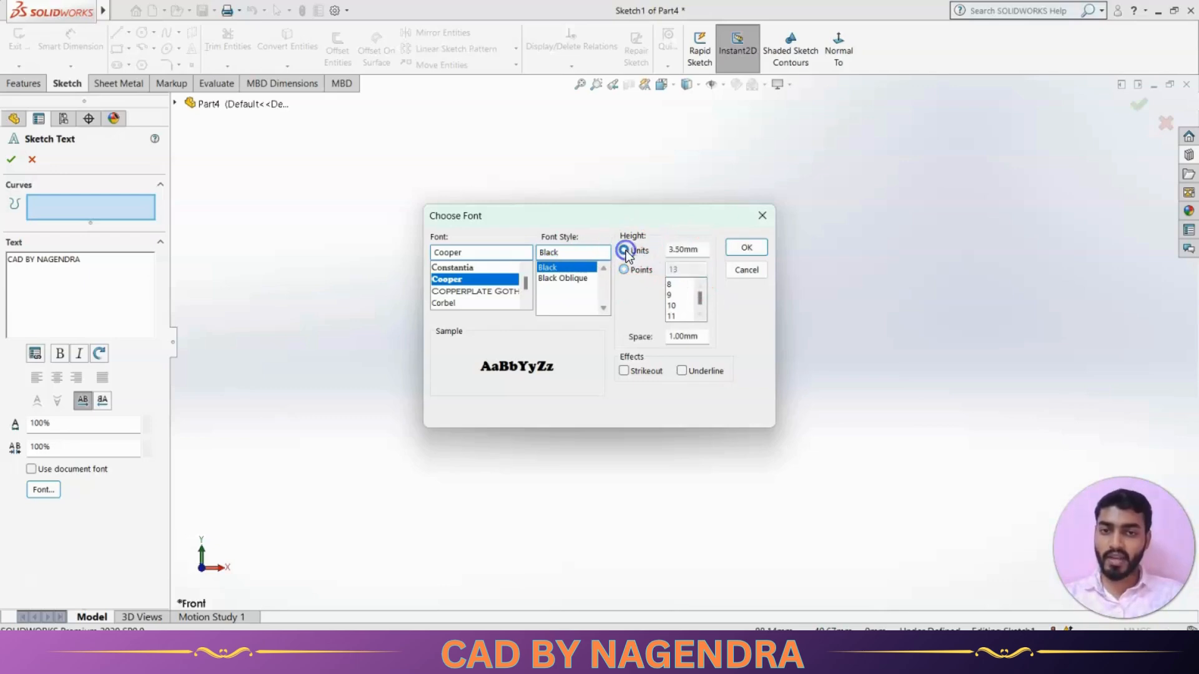
double_click(705, 248)
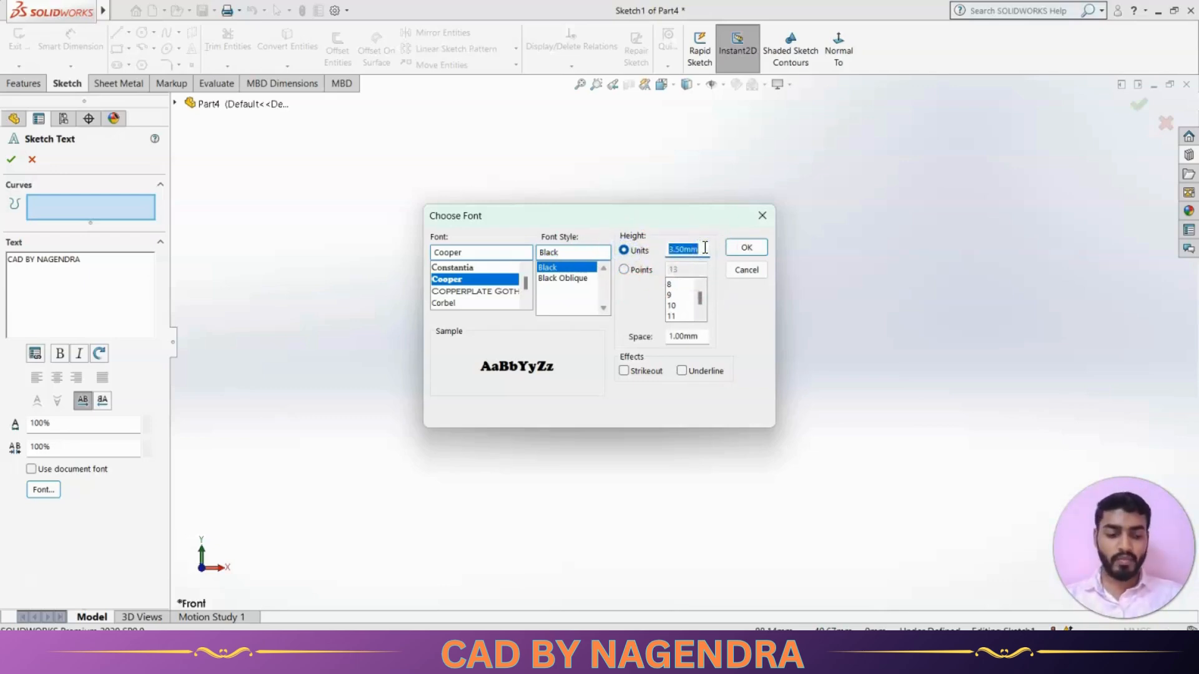
type("100")
left_click(746, 248)
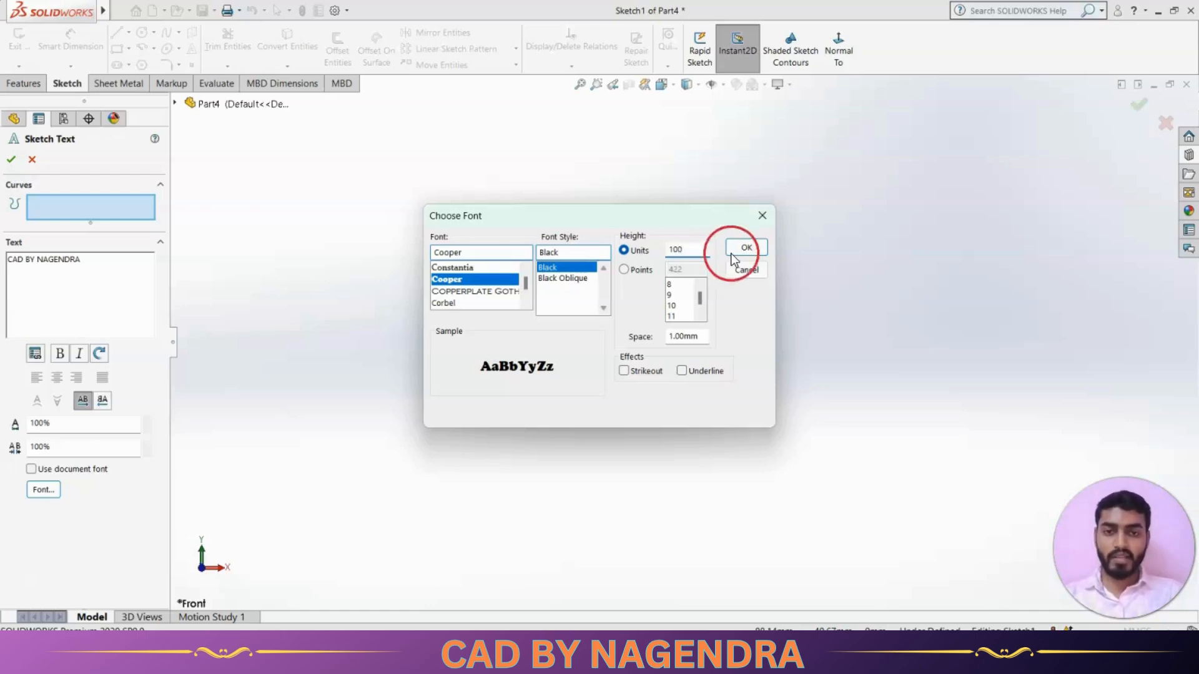
left_click(639, 324)
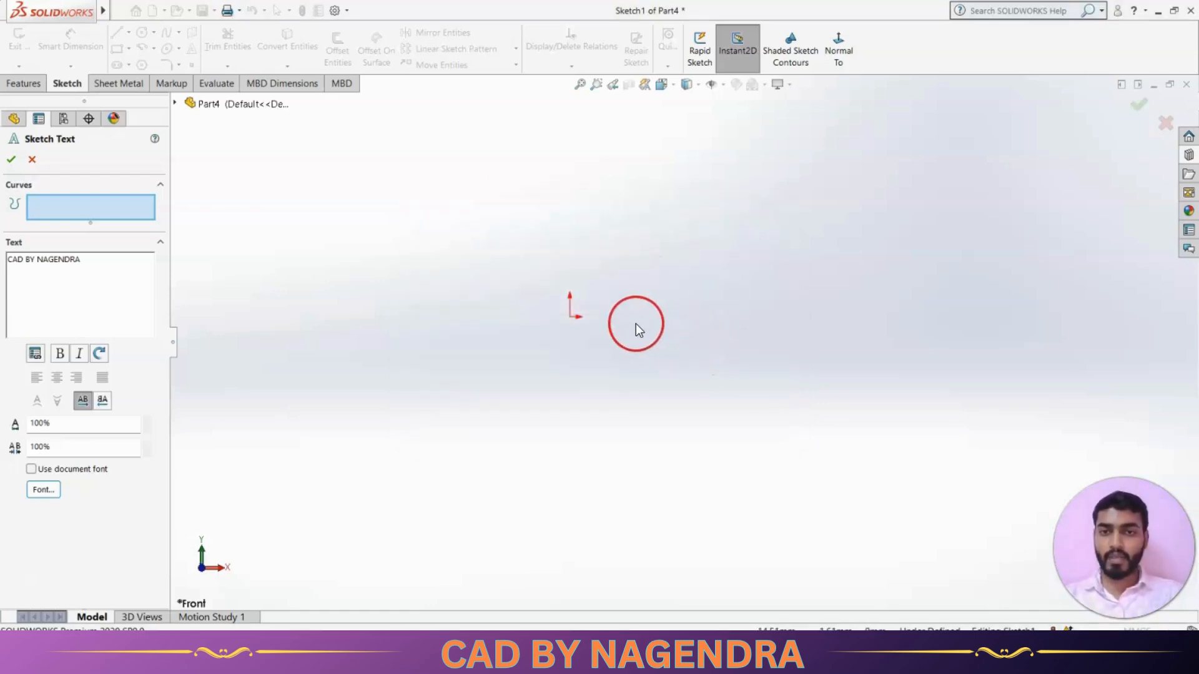
Zoom to fit and accept the Cooper Black sketch text.
left_click(577, 86)
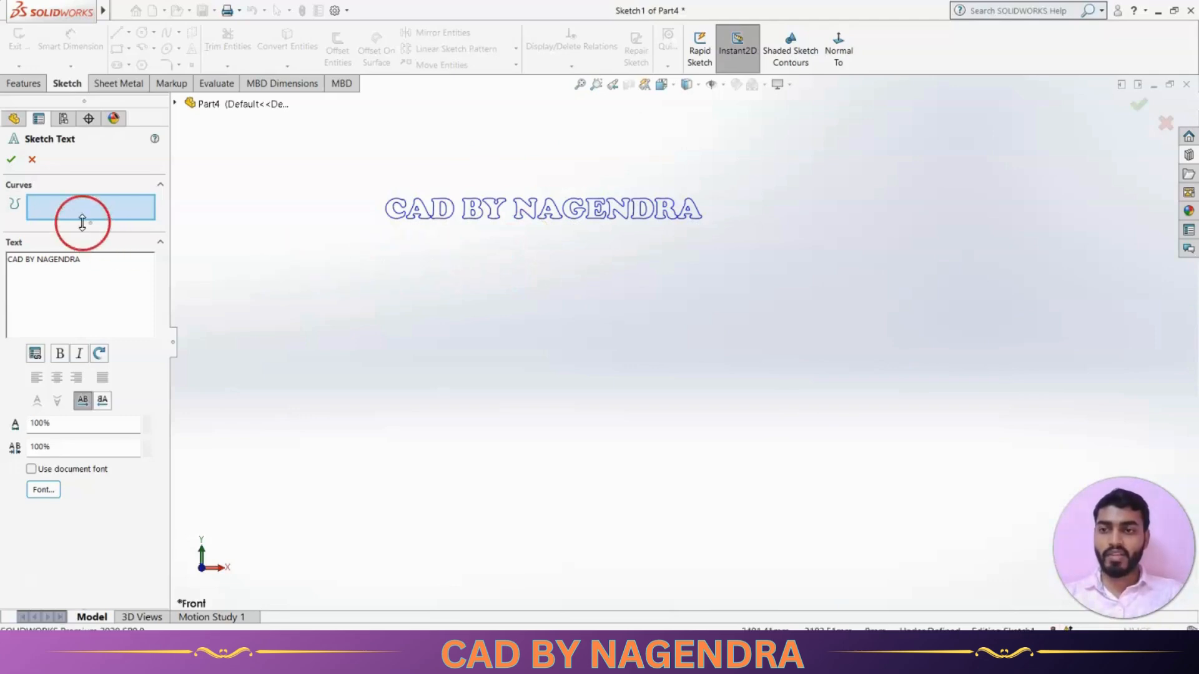
left_click(12, 160)
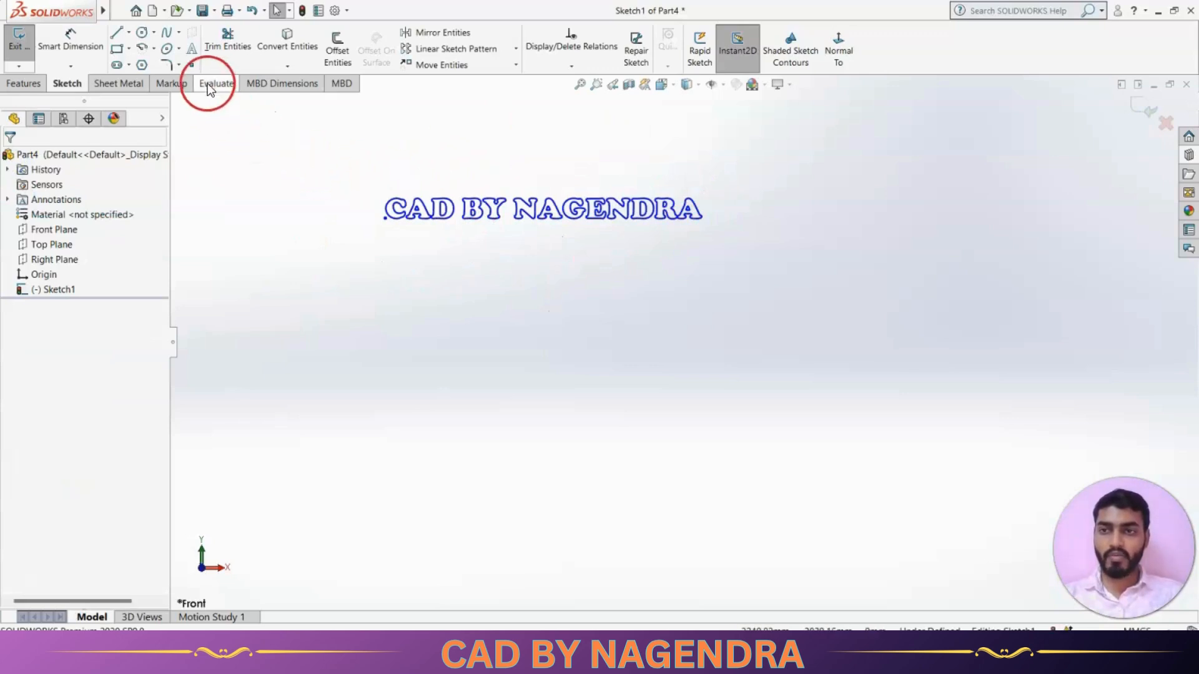
scroll(461, 286, "up", 1)
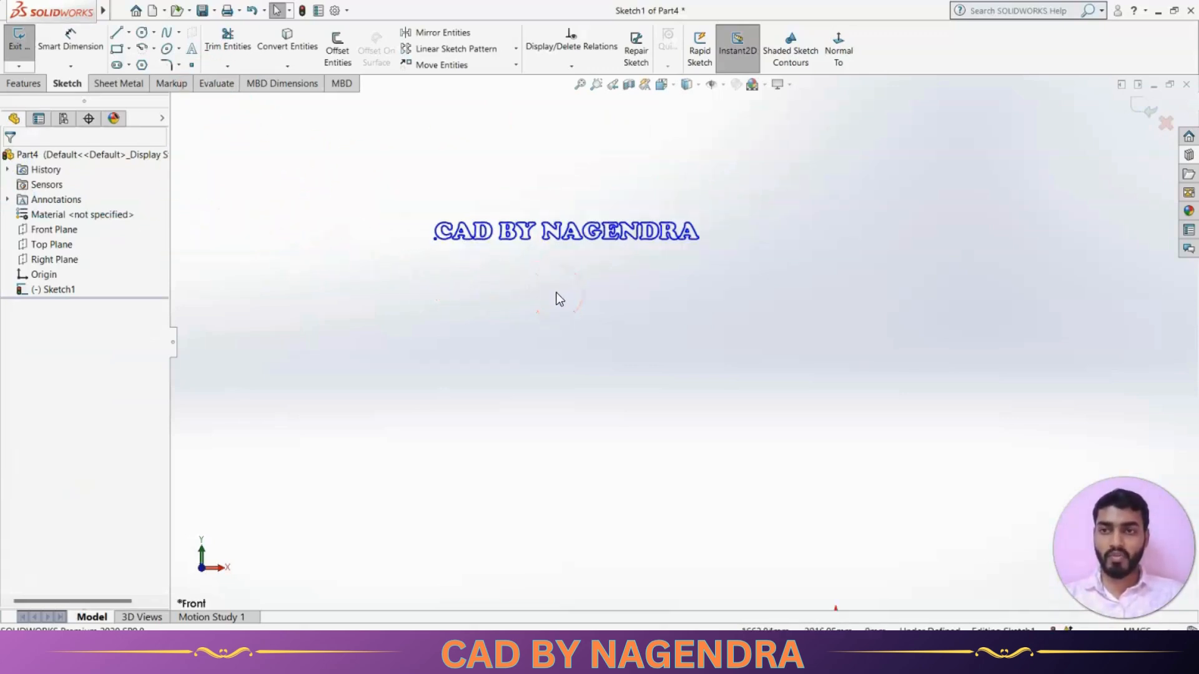
Place fourteen scattered sketch points below and right of the Cooper Black sketch text.
left_click(194, 66)
left_click(440, 368)
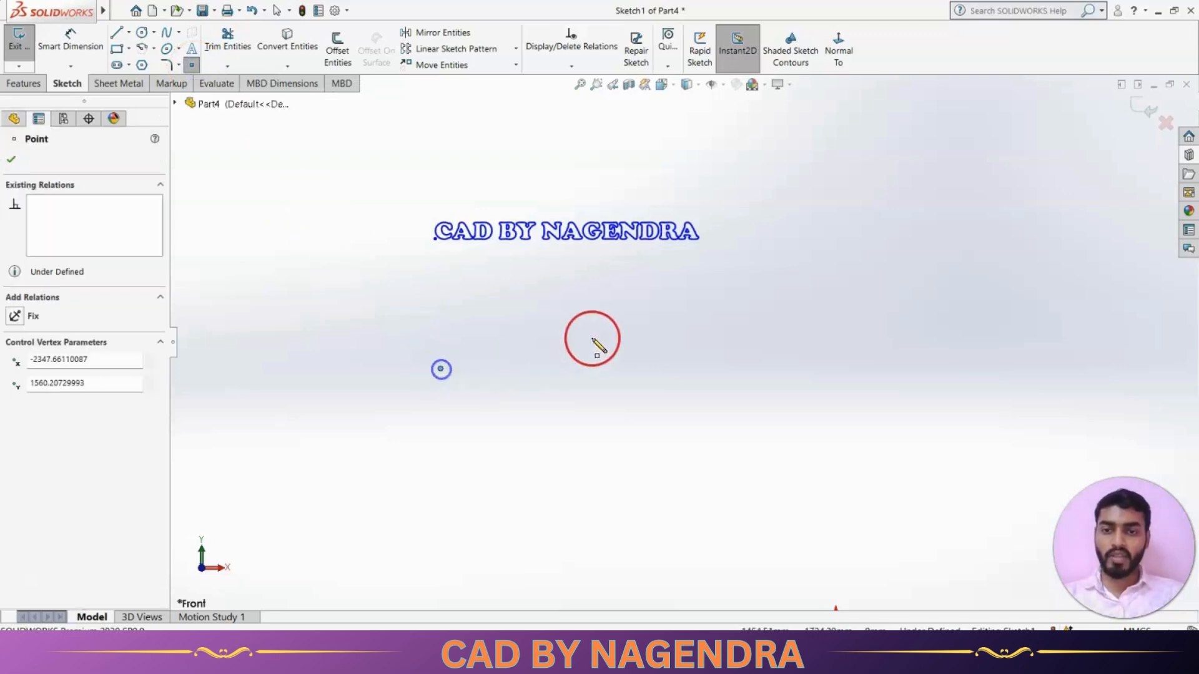
left_click(593, 419)
left_click(722, 410)
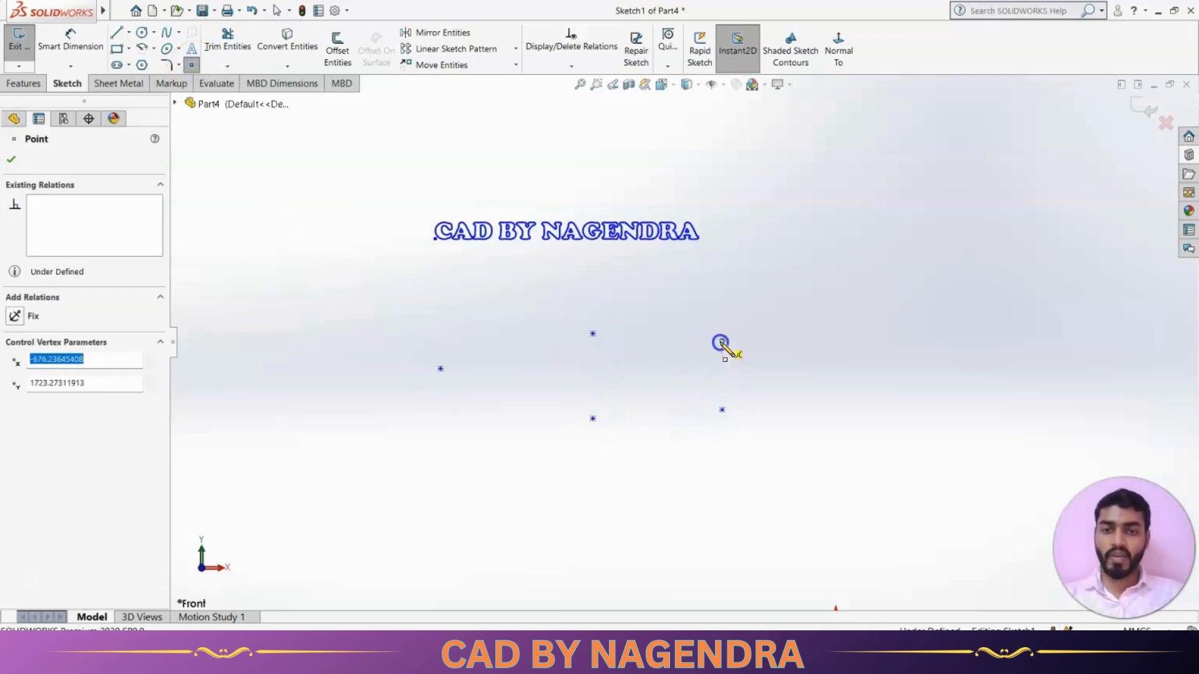
left_click(722, 341)
left_click(675, 281)
left_click(776, 261)
left_click(813, 340)
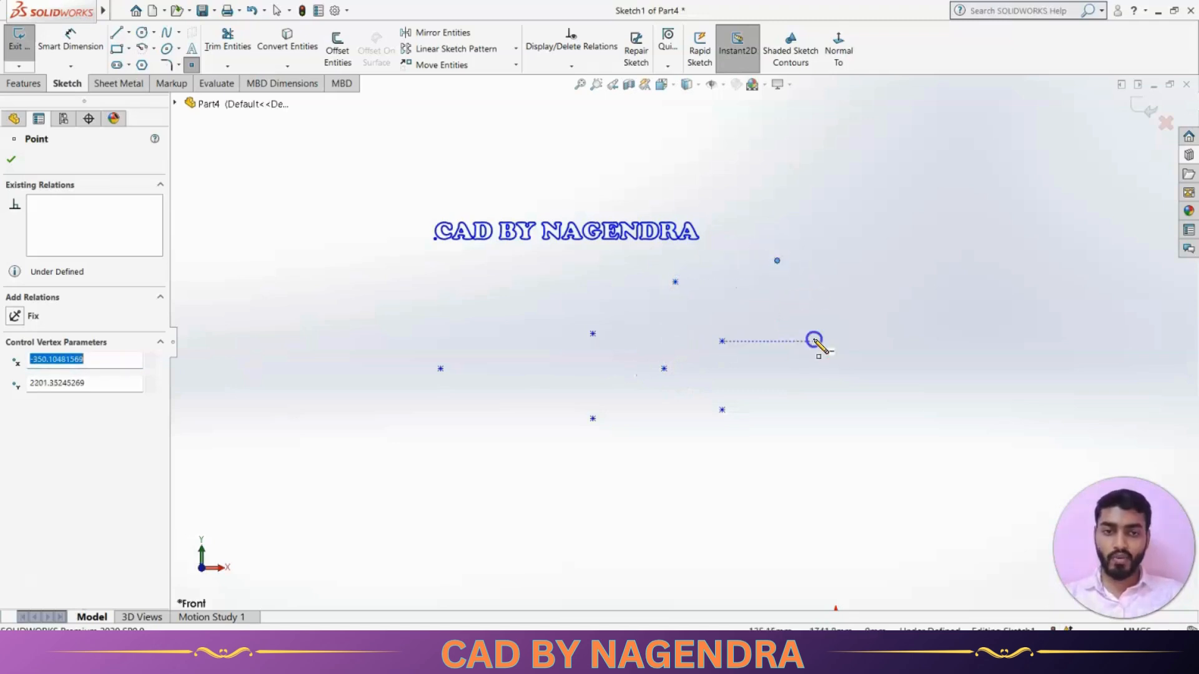
left_click(797, 382)
left_click(772, 313)
left_click(730, 295)
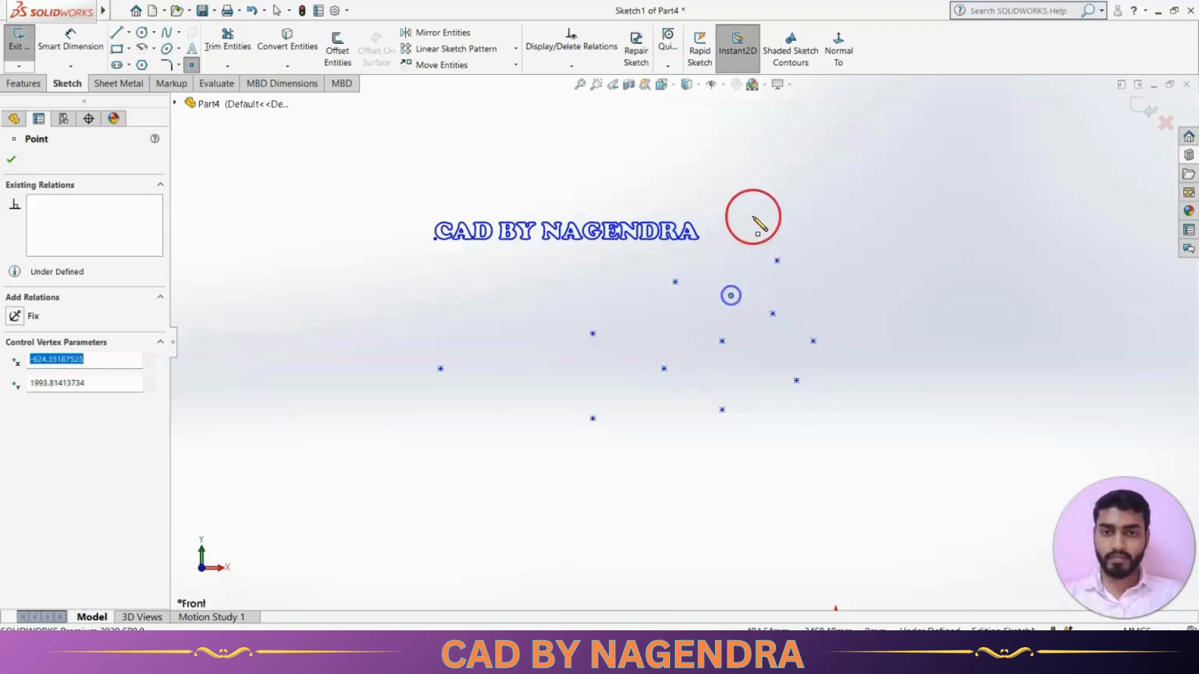
left_click(752, 215)
left_click(836, 216)
left_click(878, 301)
left_click(869, 381)
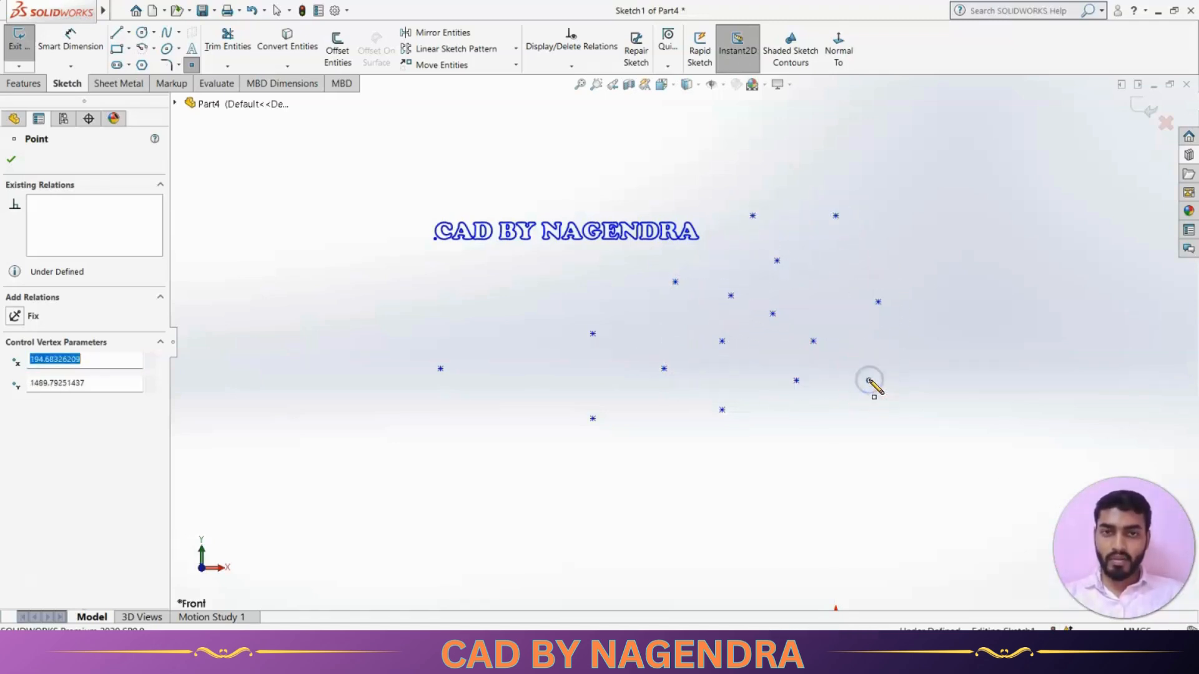